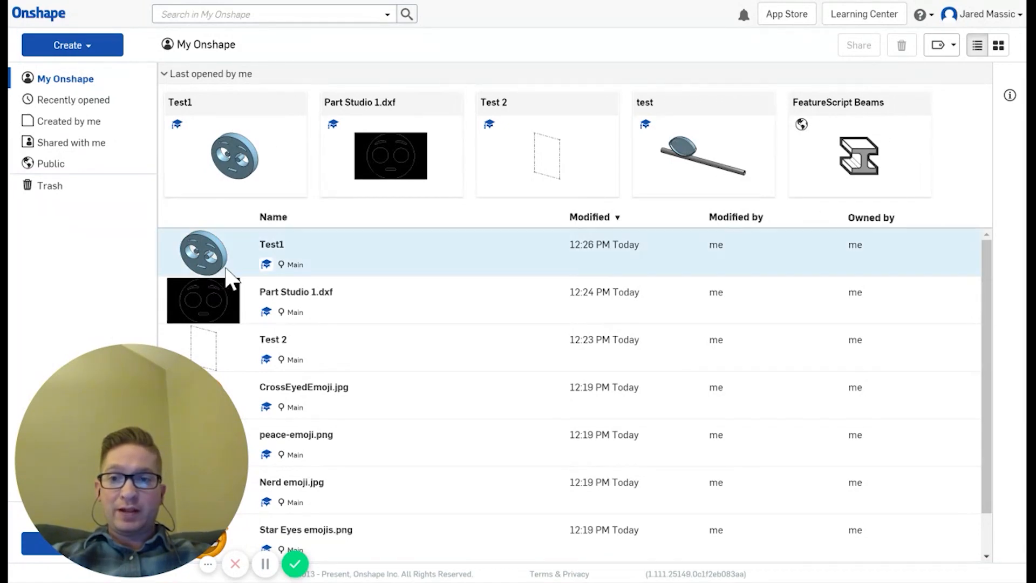
Step: Import the Star Eyes emojis.png image file into Onshape
scroll(317, 335, down, 1)
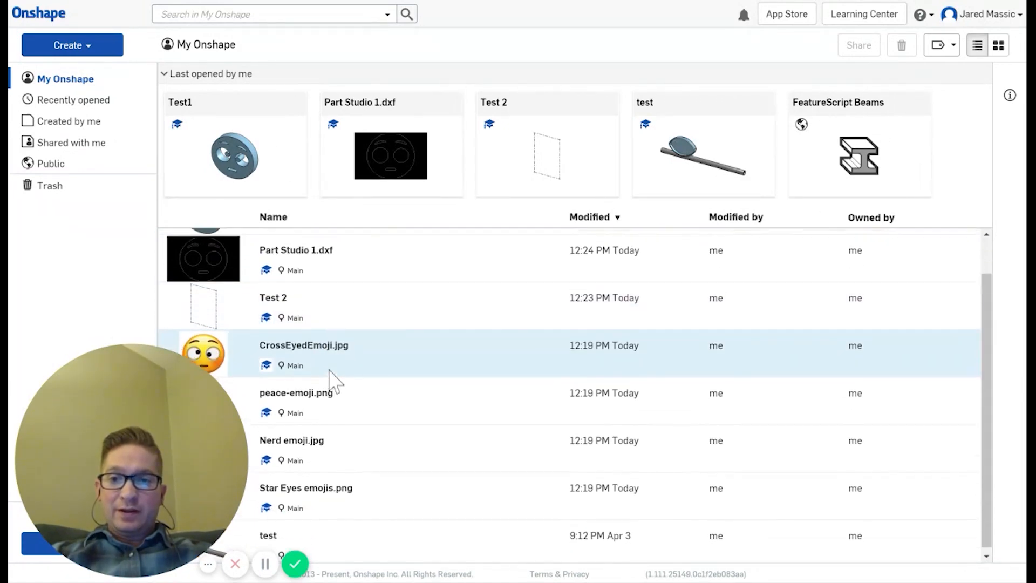
scroll(328, 378, up, 1)
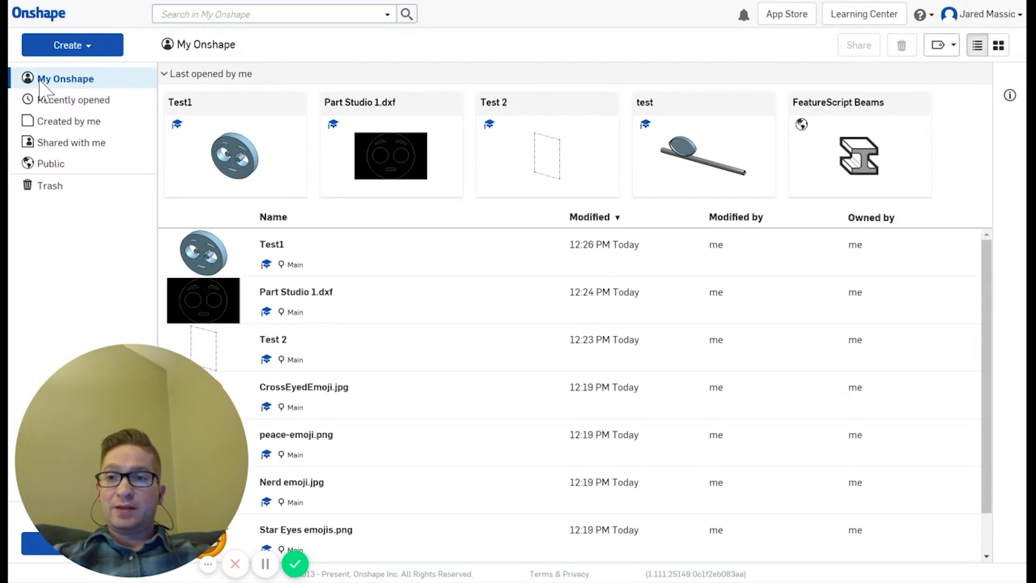
click(73, 48)
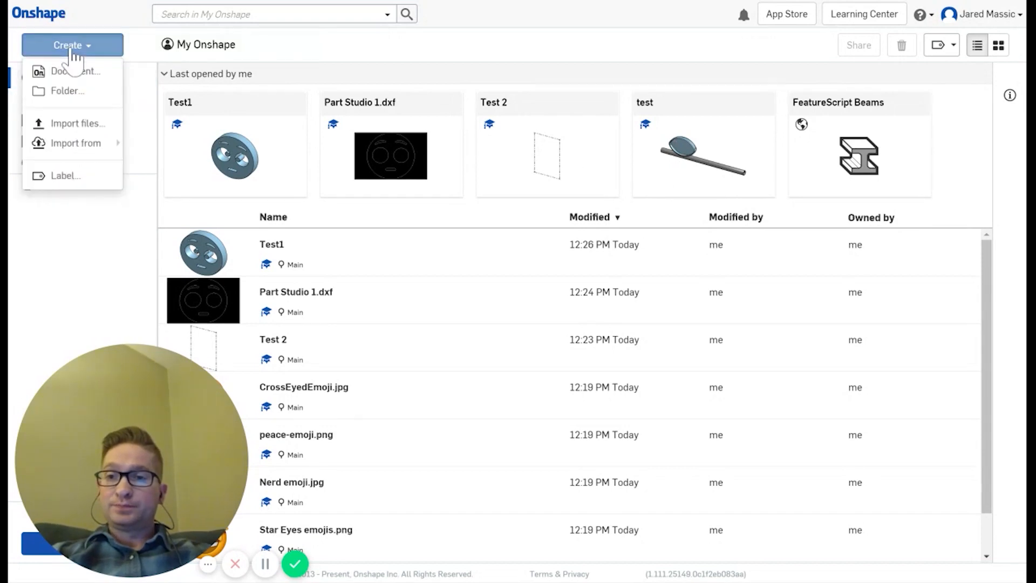
click(63, 124)
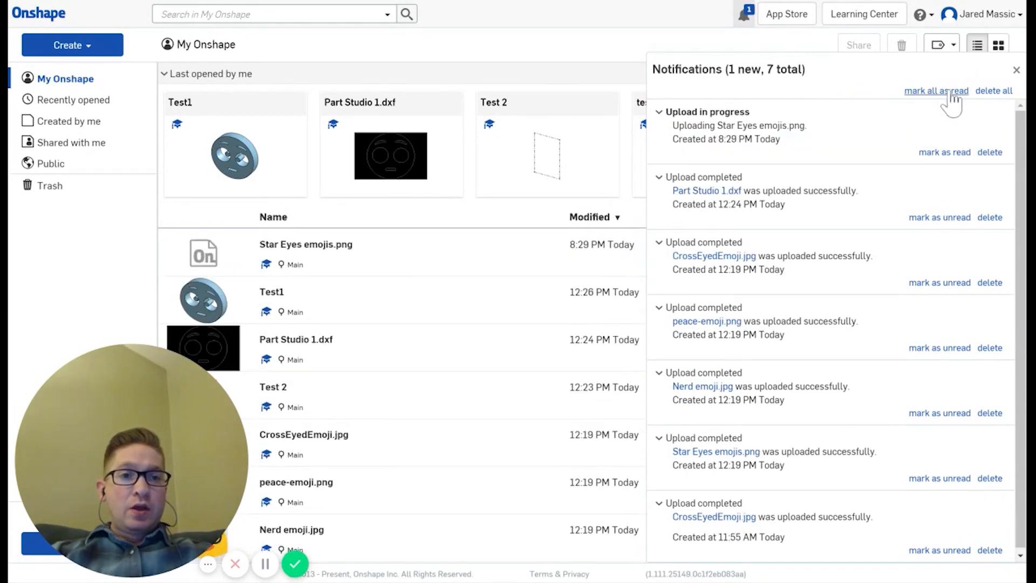
Step: Delete all the upload notifications and check that the new upload tops the documents list
click(993, 90)
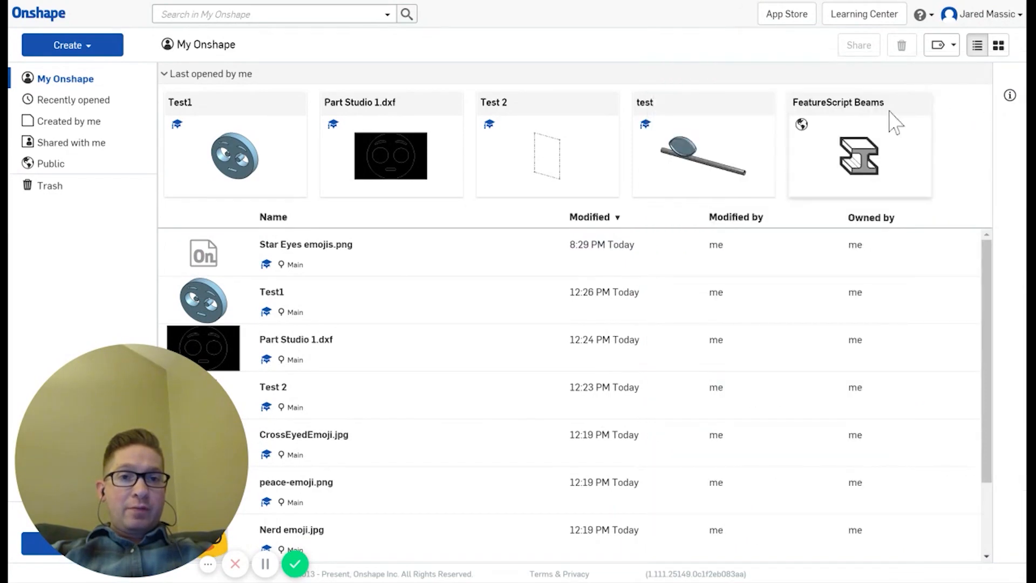
scroll(323, 273, down, 2)
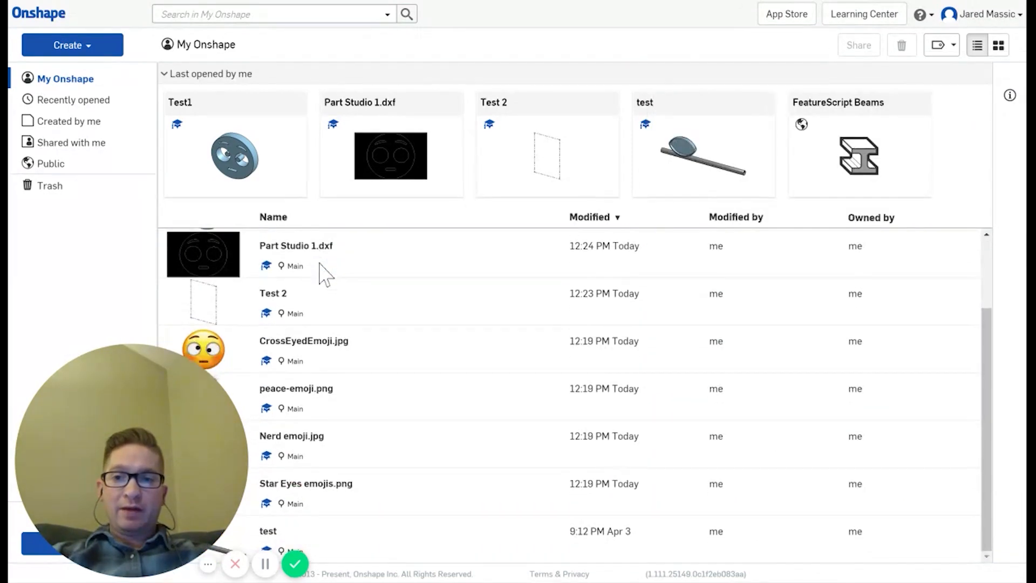
scroll(310, 370, up, 1)
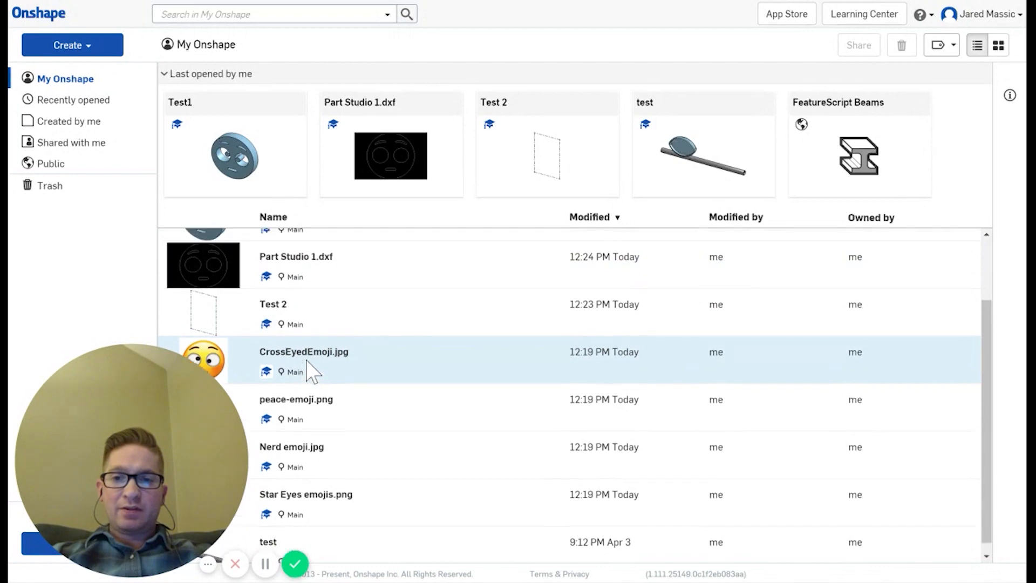
scroll(308, 367, up, 2)
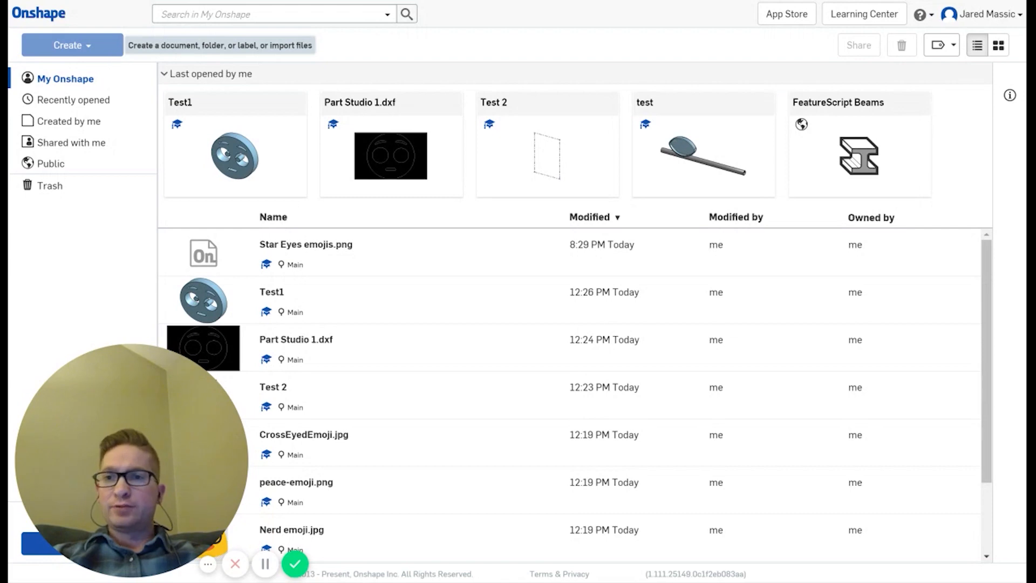
Step: Create a new document named with the user's name followed by 'Emoji'
click(82, 50)
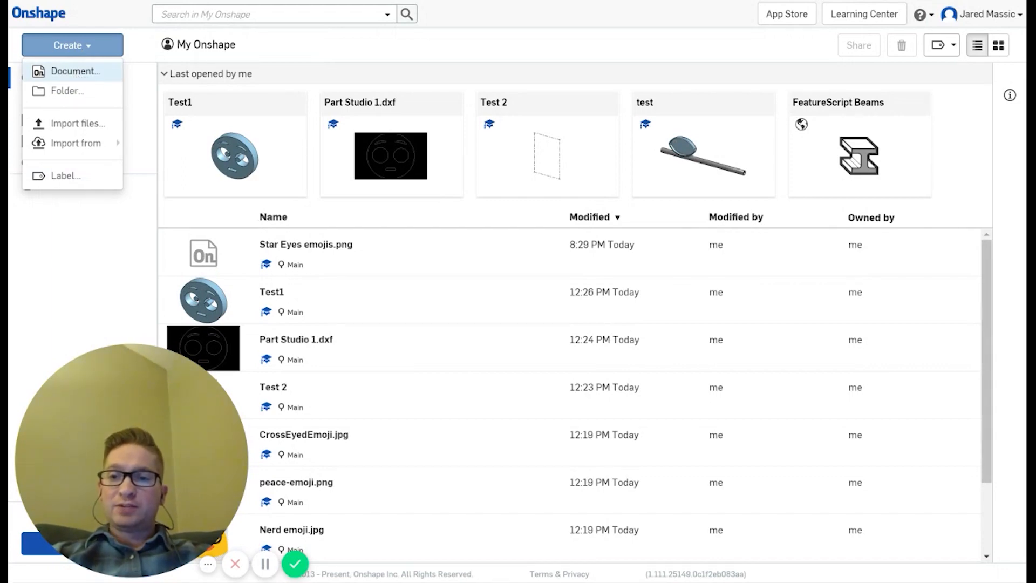
click(72, 74)
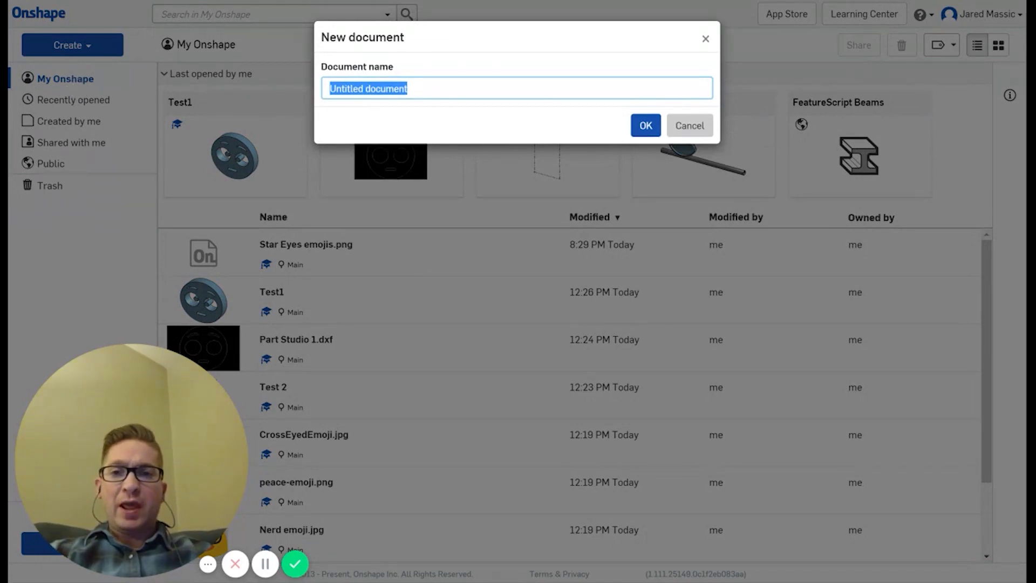
text(Jared)
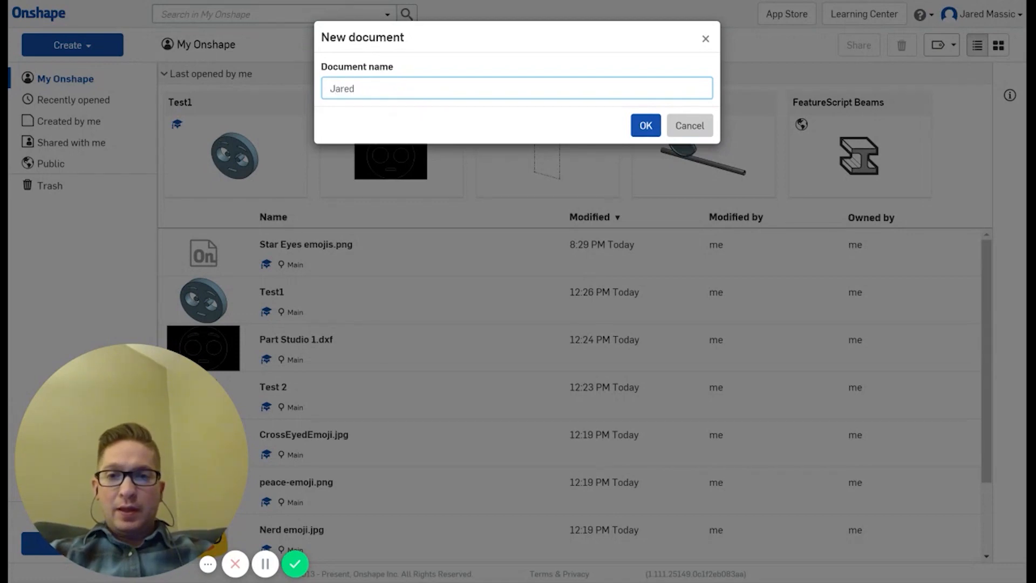
text(M Emo)
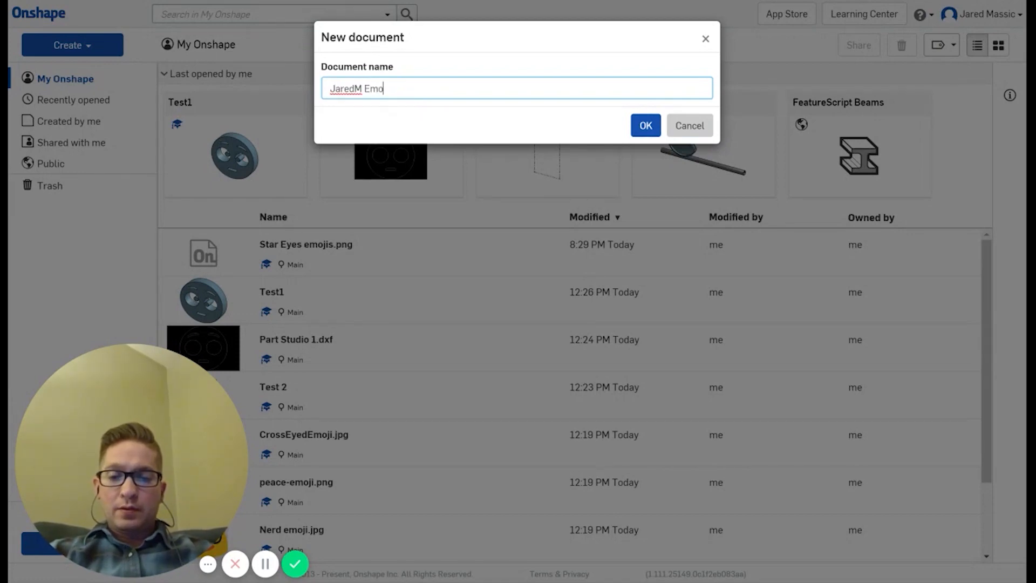
text(ji)
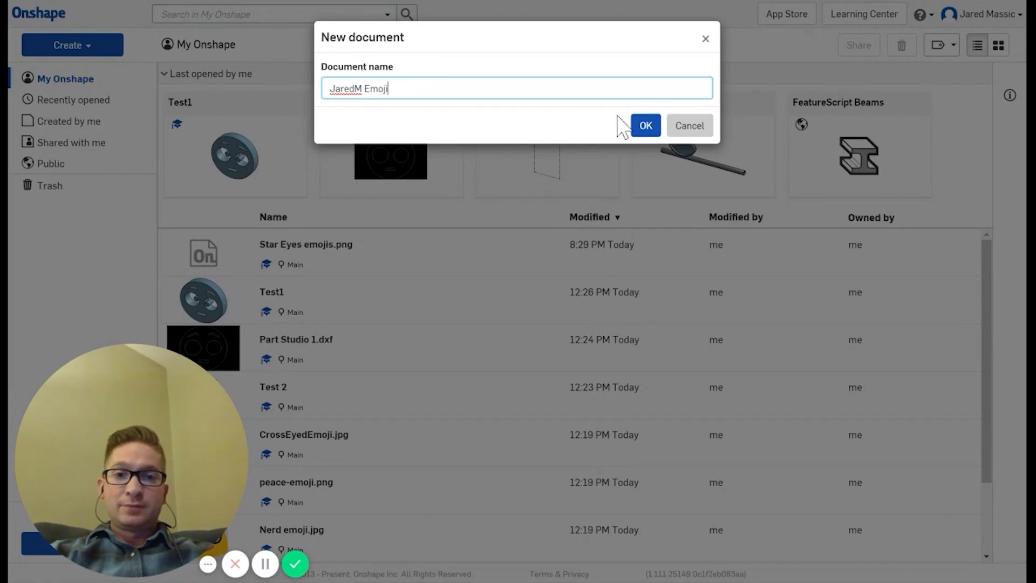
click(646, 128)
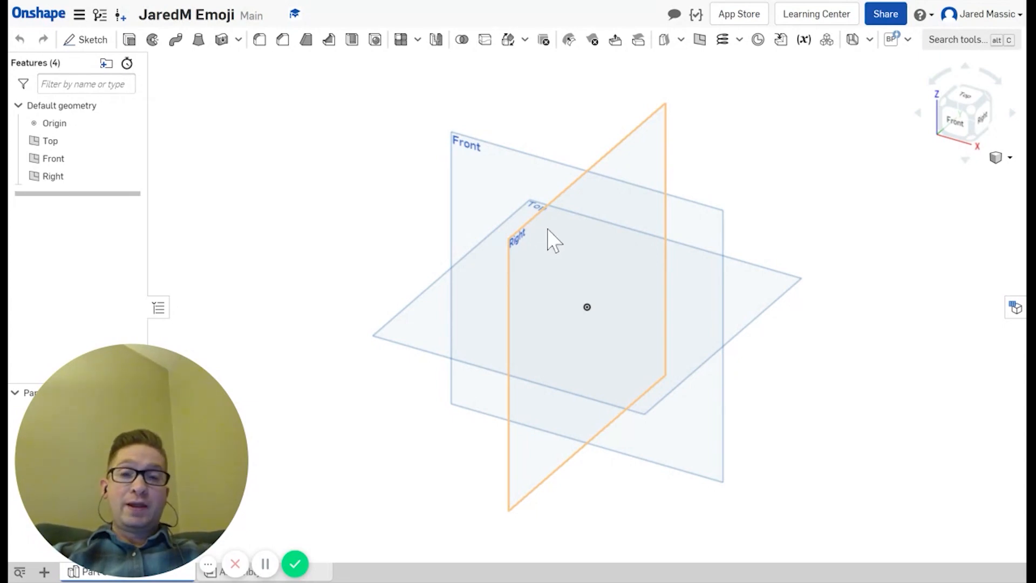
right_drag(483, 189, 549, 232)
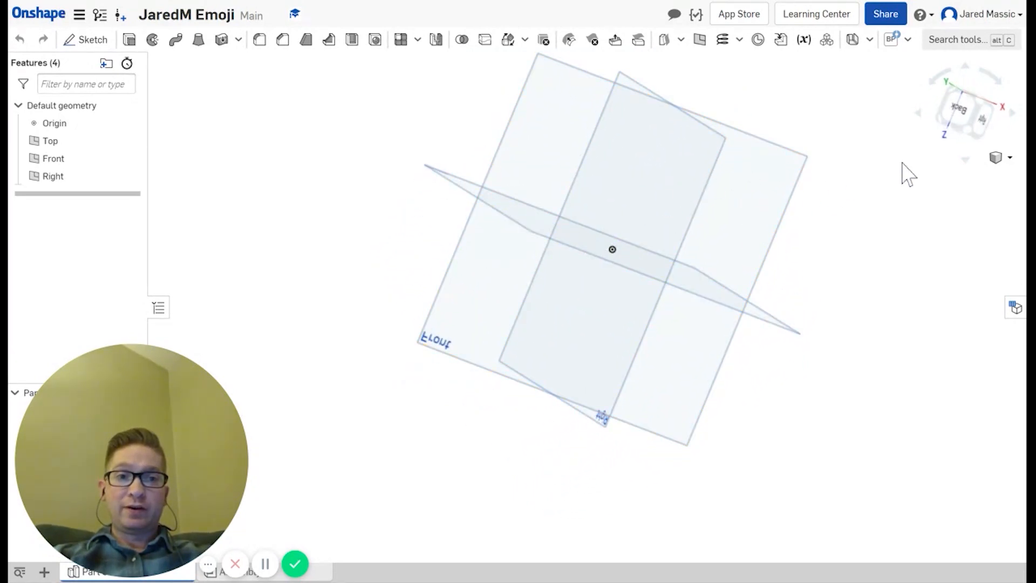
click(963, 121)
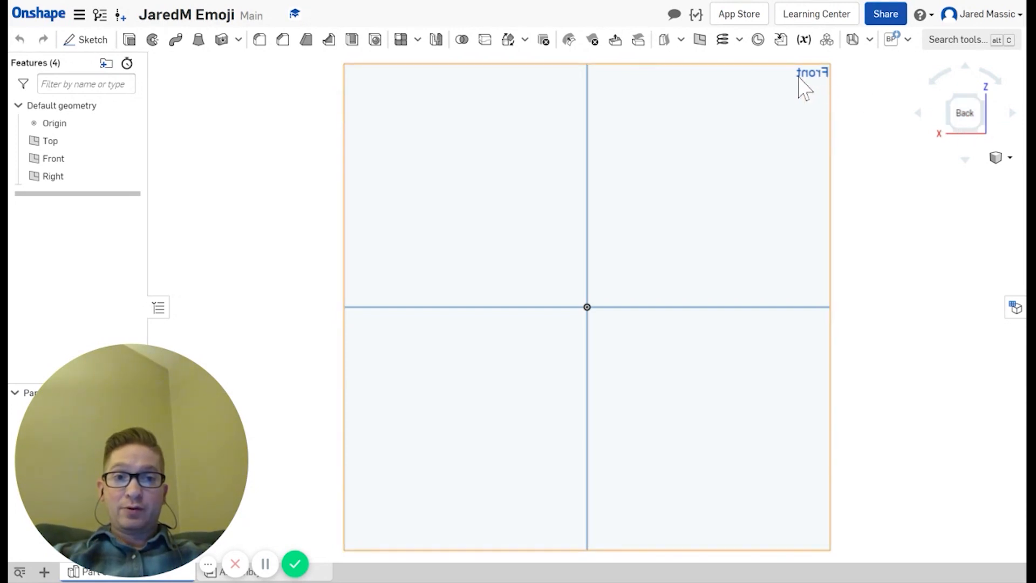
click(918, 114)
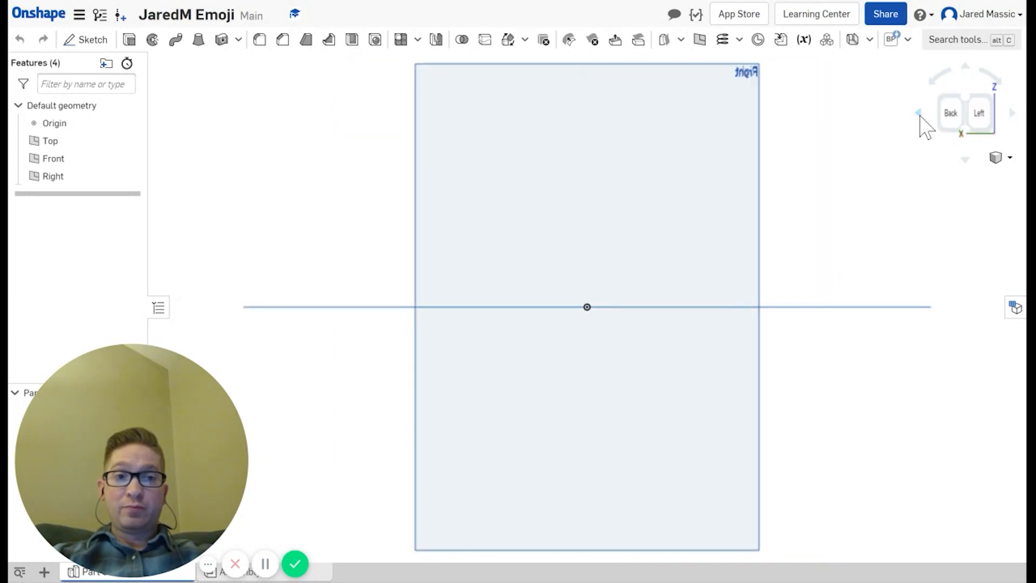
click(919, 115)
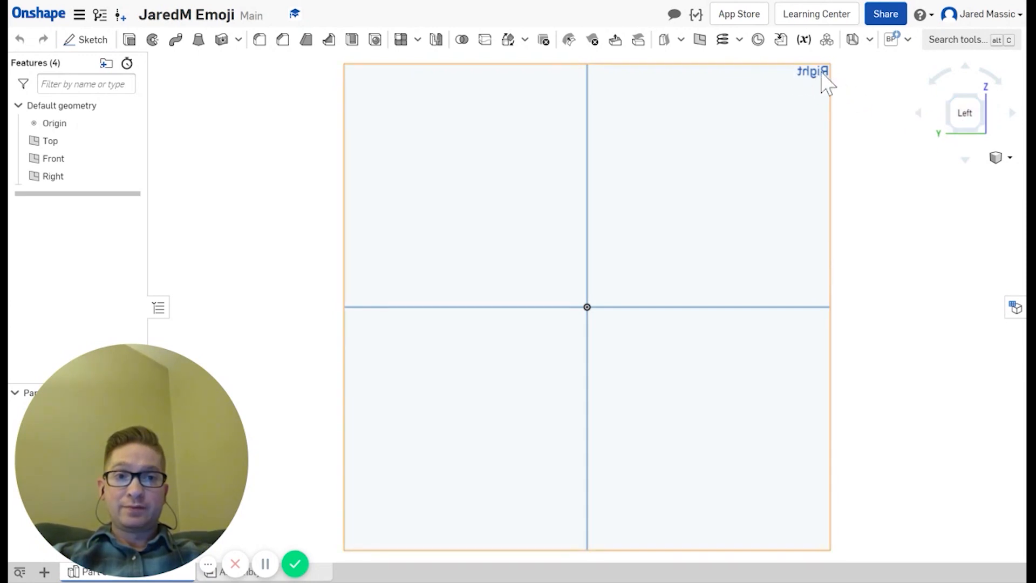
click(919, 114)
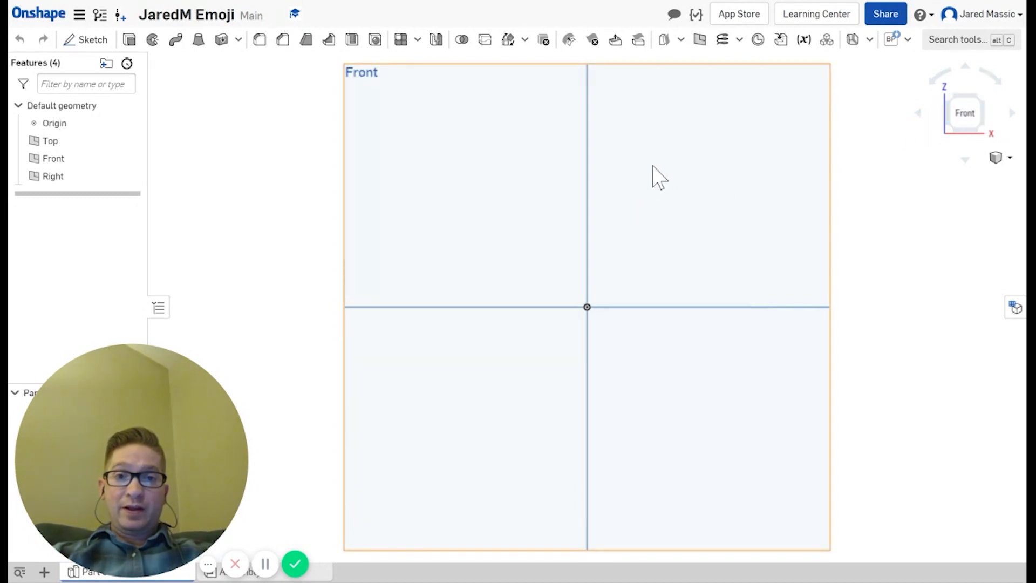
key(p)
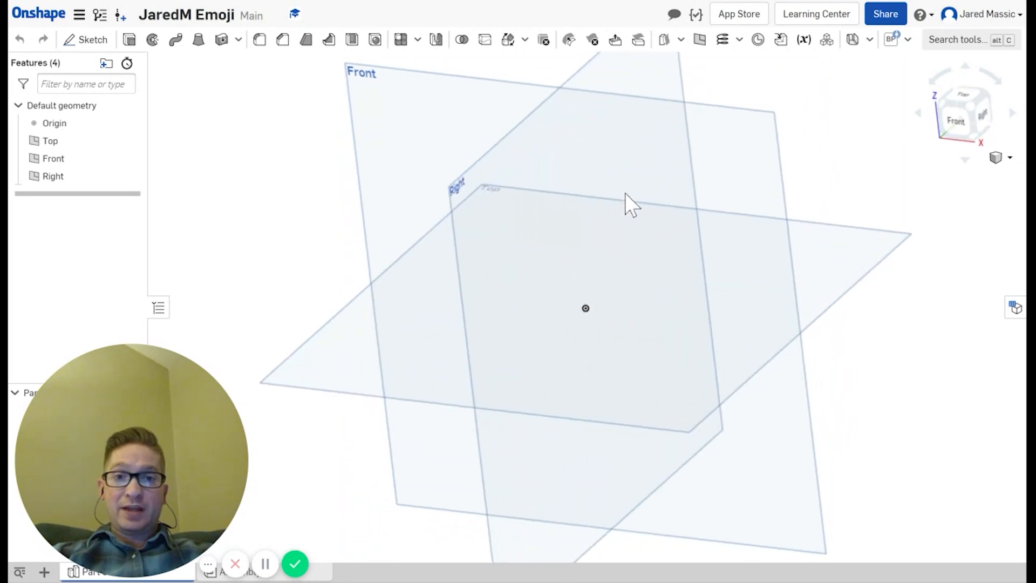
right_drag(625, 193, 691, 187)
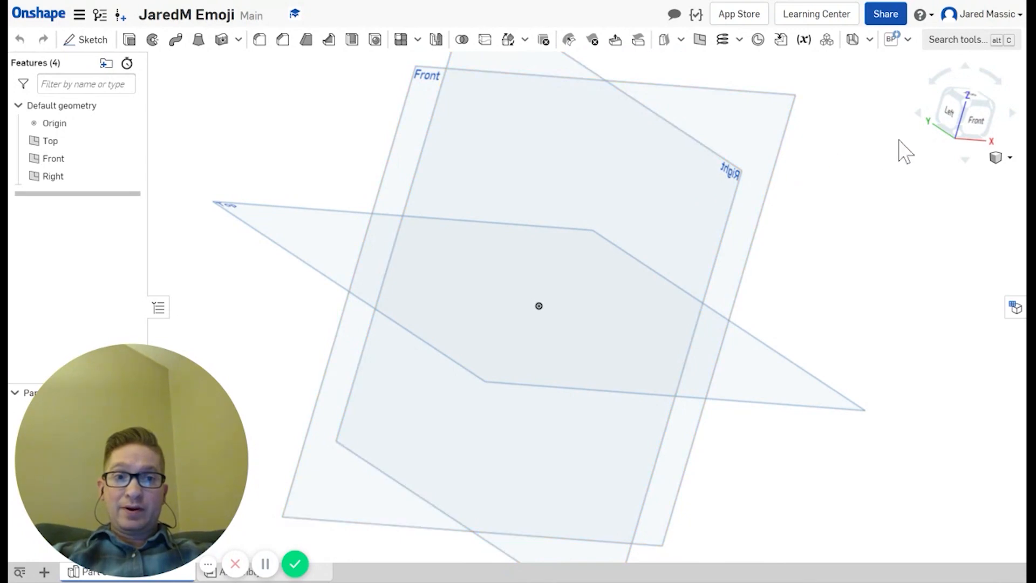
click(975, 125)
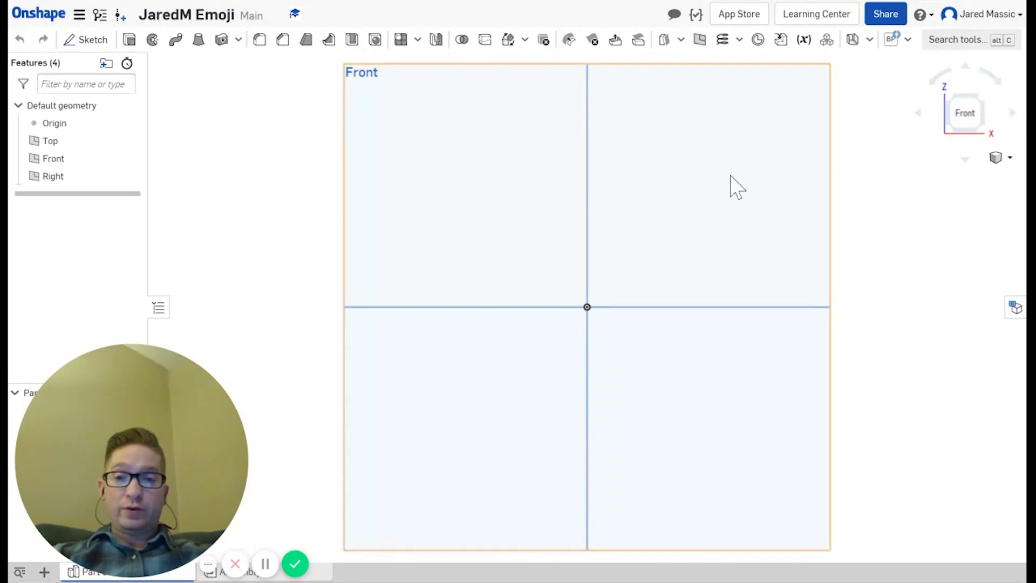
key(p)
scroll(717, 199, down, 10)
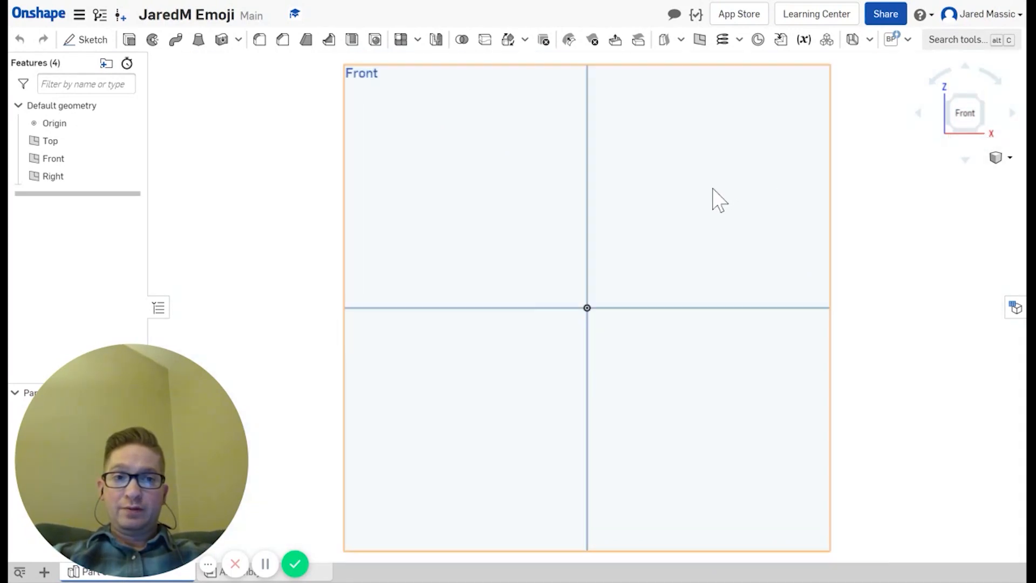
scroll(695, 220, up, 8)
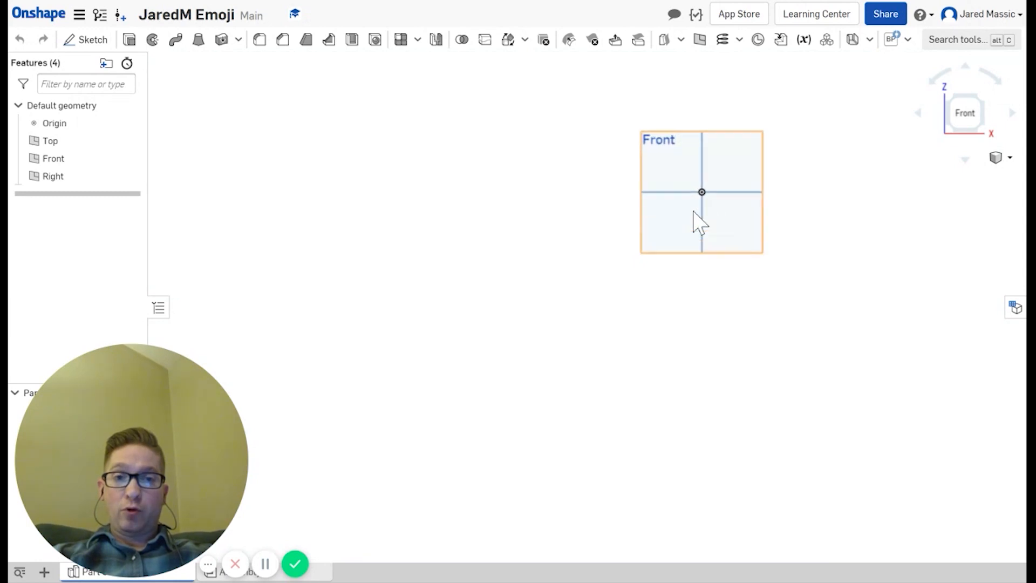
scroll(742, 141, down, 2)
scroll(743, 143, down, 6)
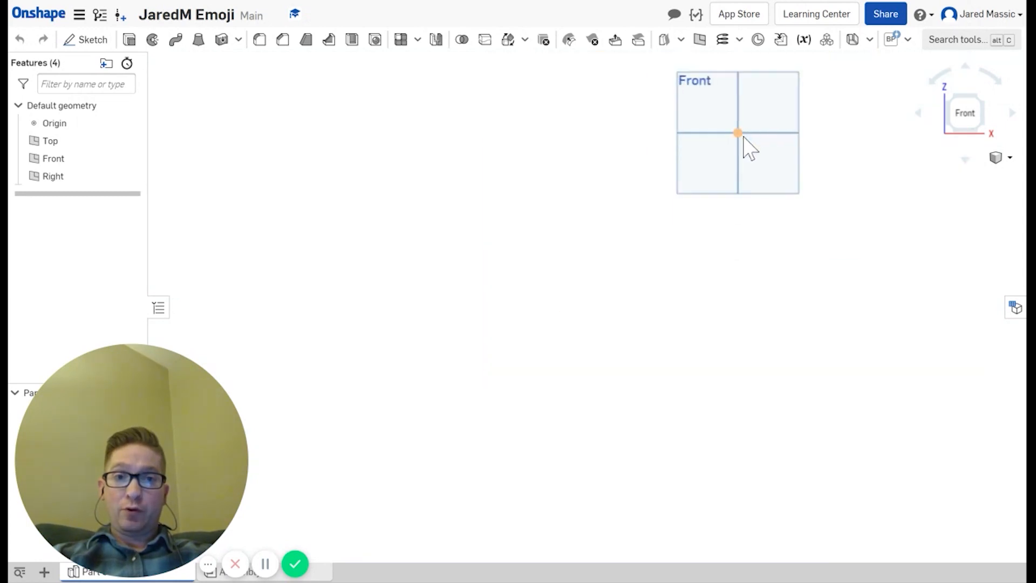
scroll(753, 114, up, 7)
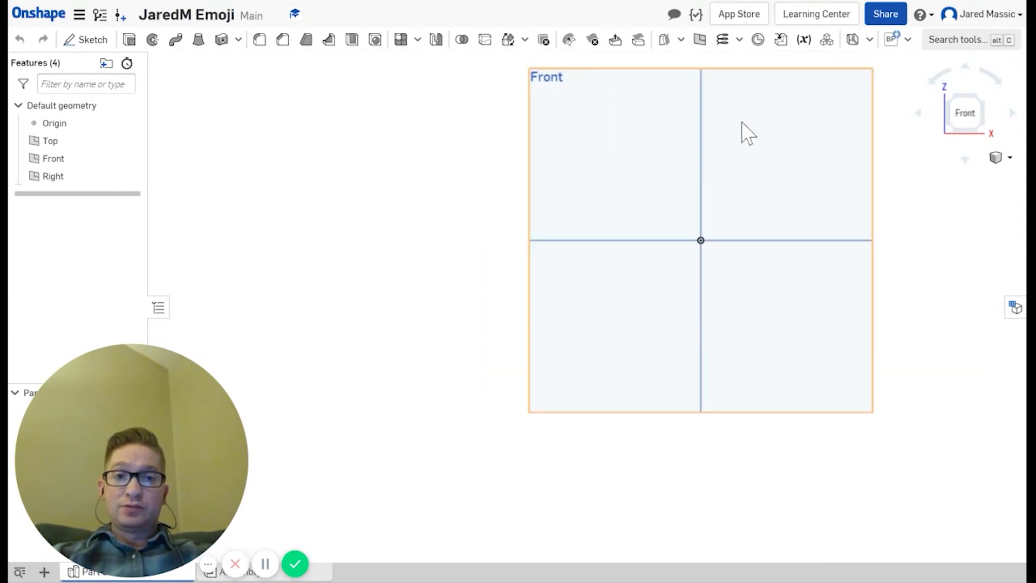
scroll(739, 128, down, 2)
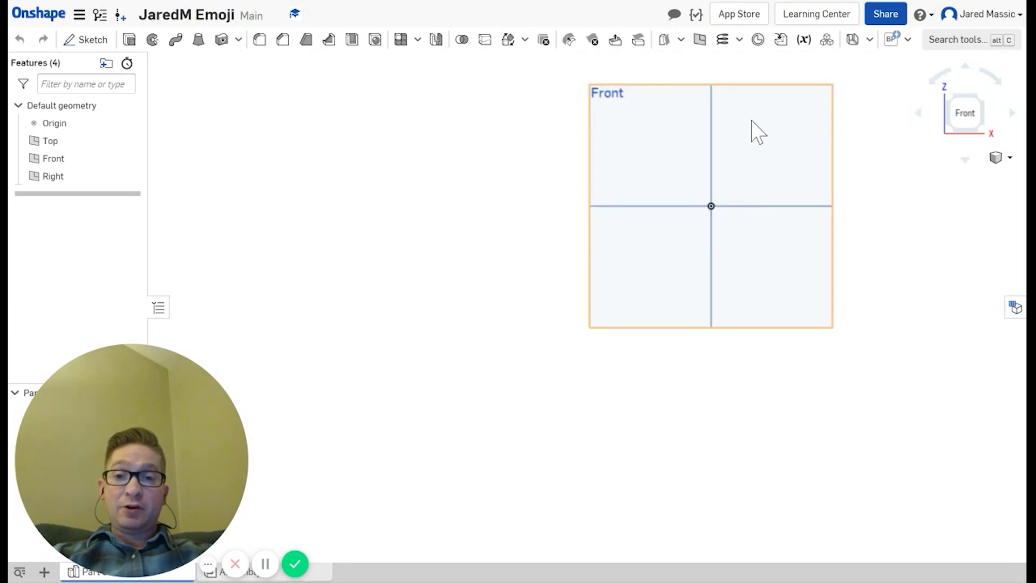
middle_drag(752, 122, 623, 198)
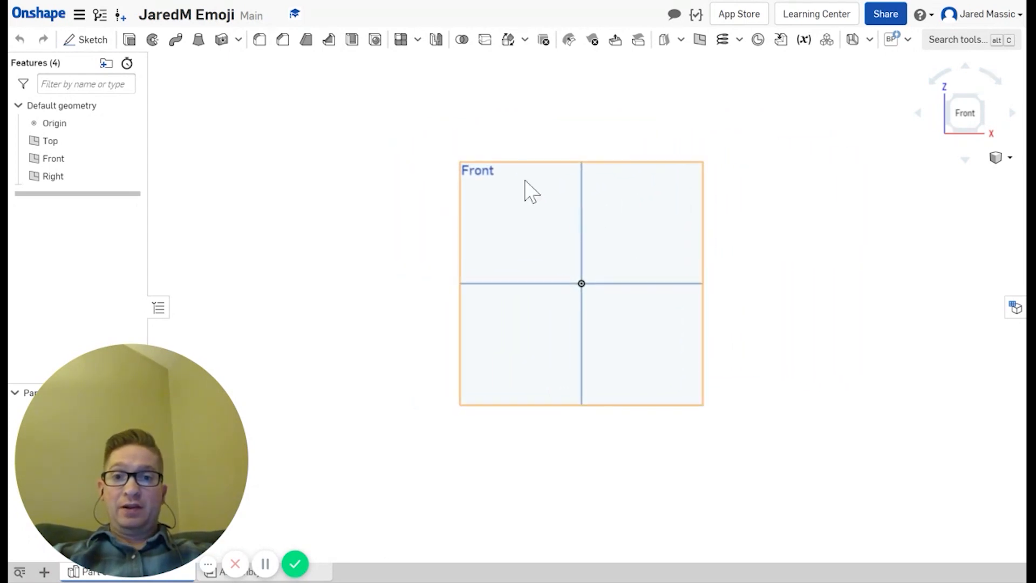
drag(524, 178, 582, 216)
drag(472, 114, 865, 461)
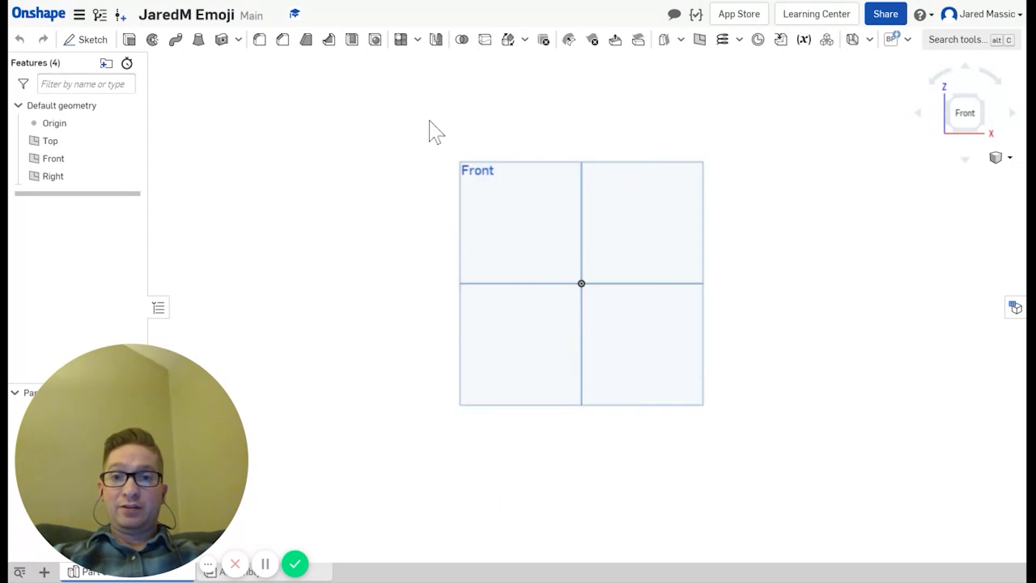
drag(426, 119, 782, 455)
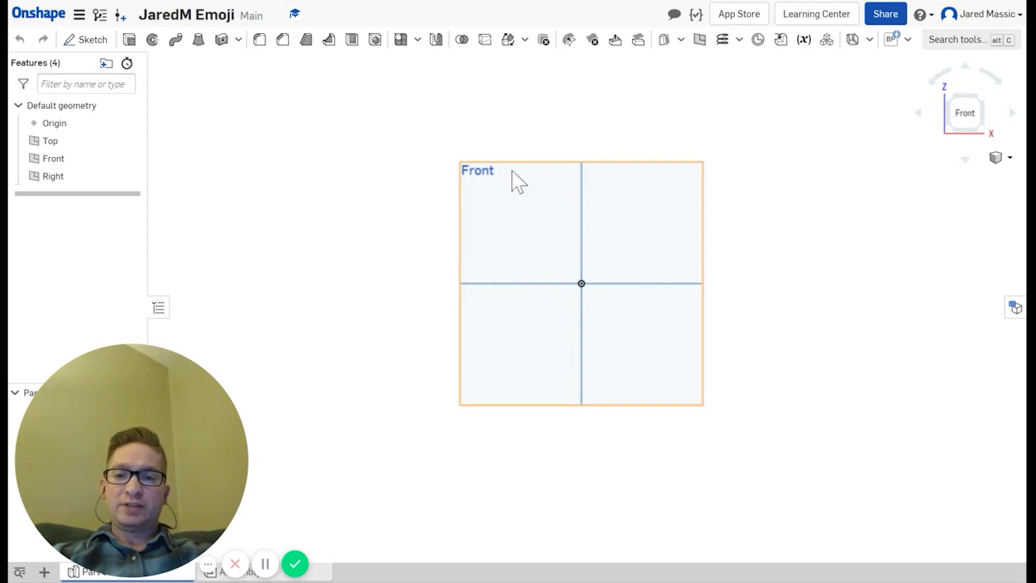
Step: Start Sketch 1 on the Front plane and choose Insert image from the insert options
click(84, 44)
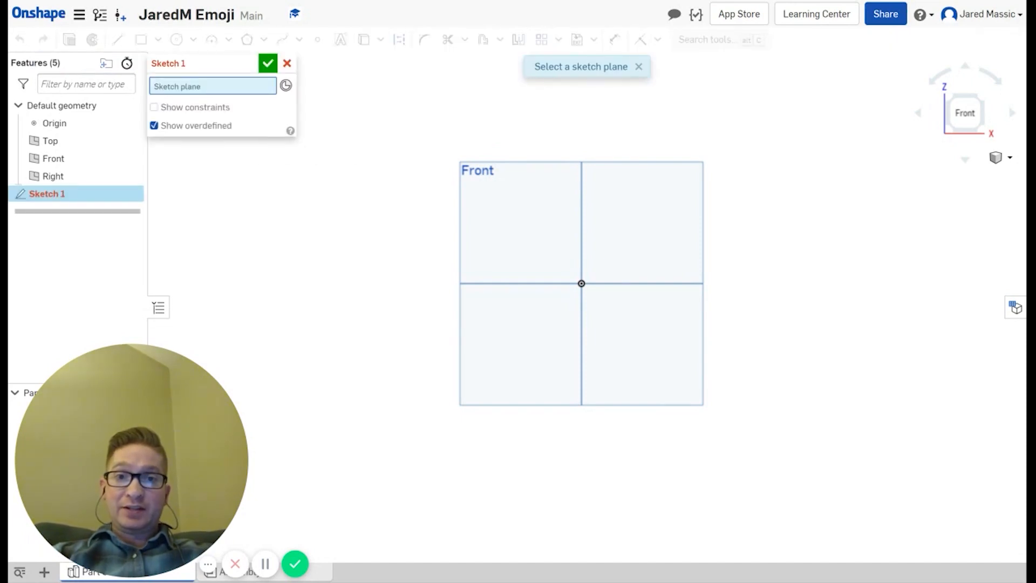
click(504, 201)
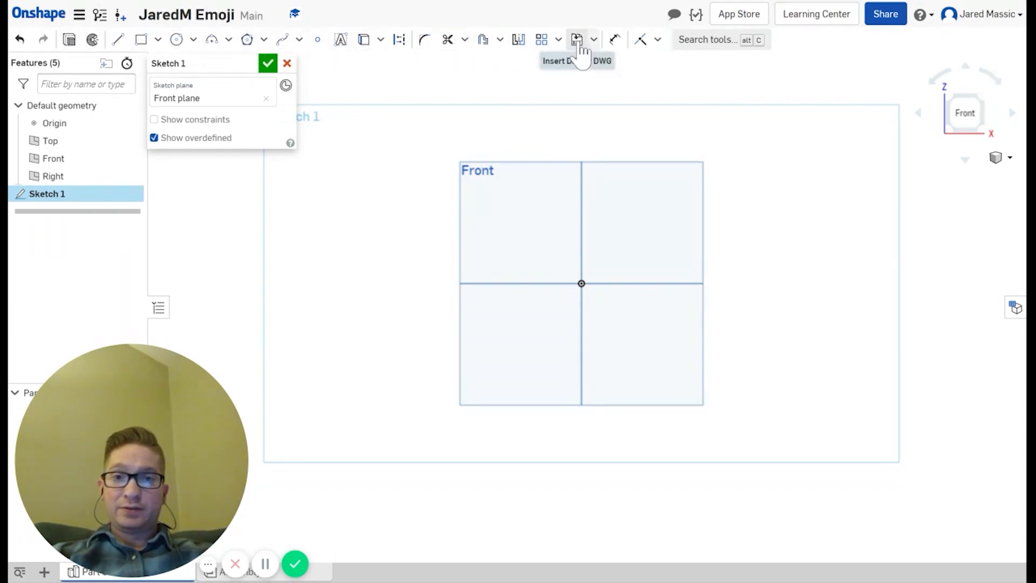
mouse_move(580, 48)
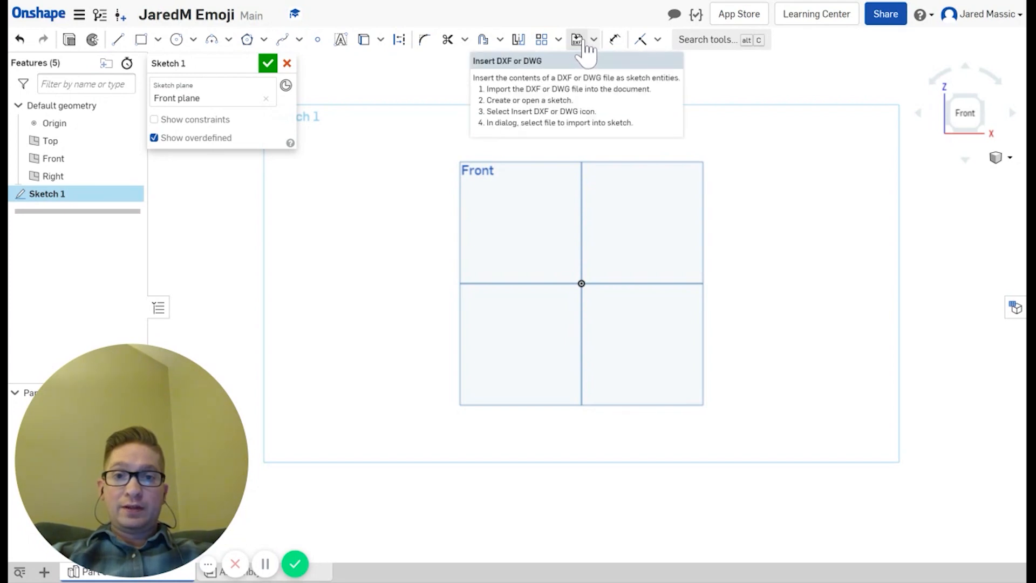
click(594, 40)
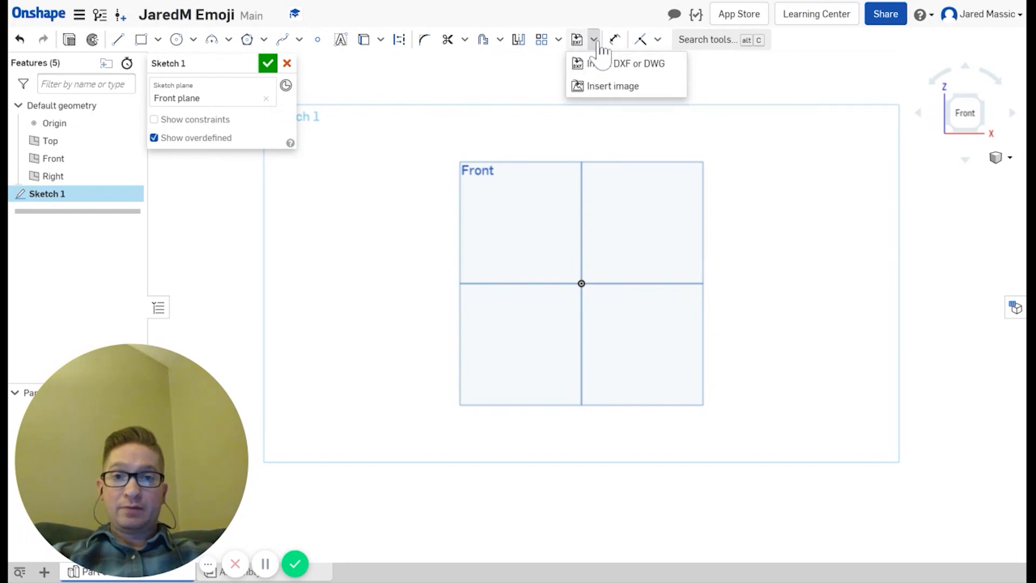
click(597, 86)
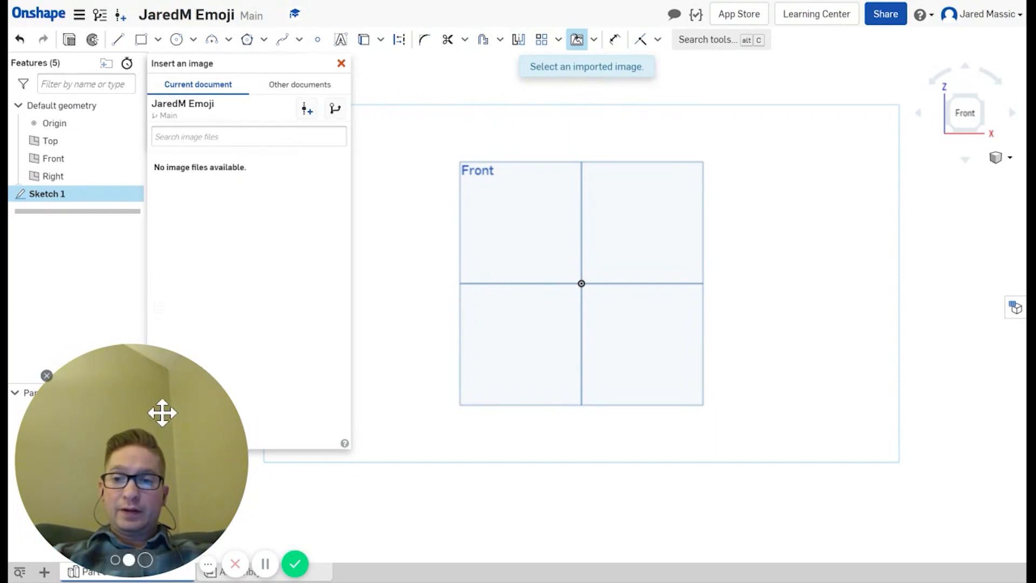
Step: Browse Other documents > My Onshape to the Star Eyes emojis.png document
click(114, 559)
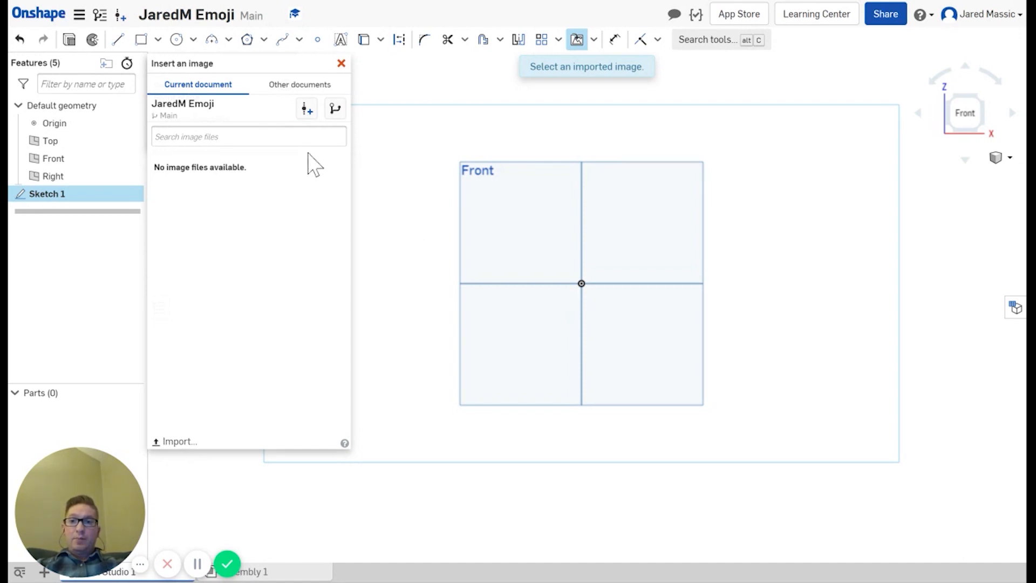
click(286, 89)
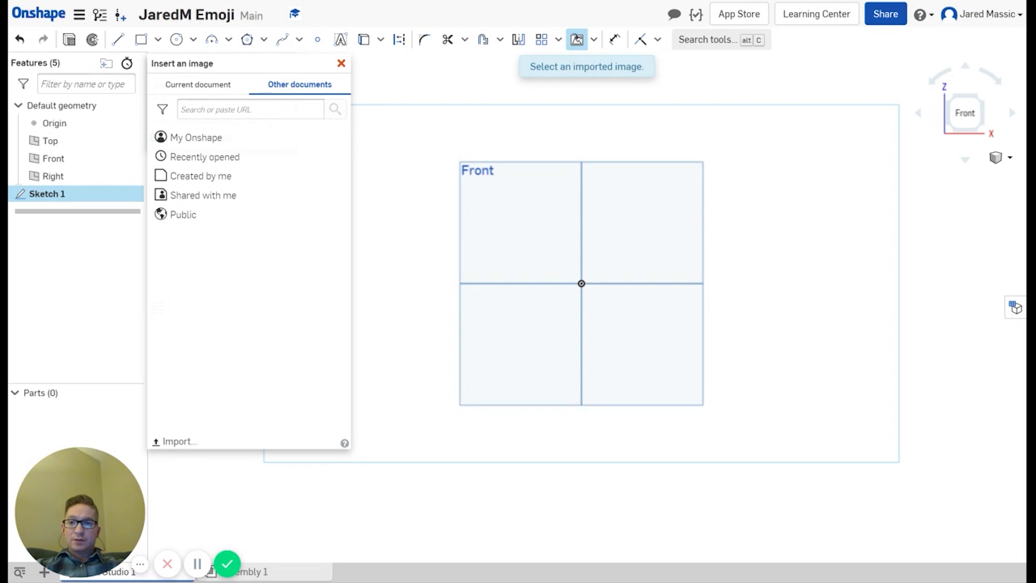
click(190, 139)
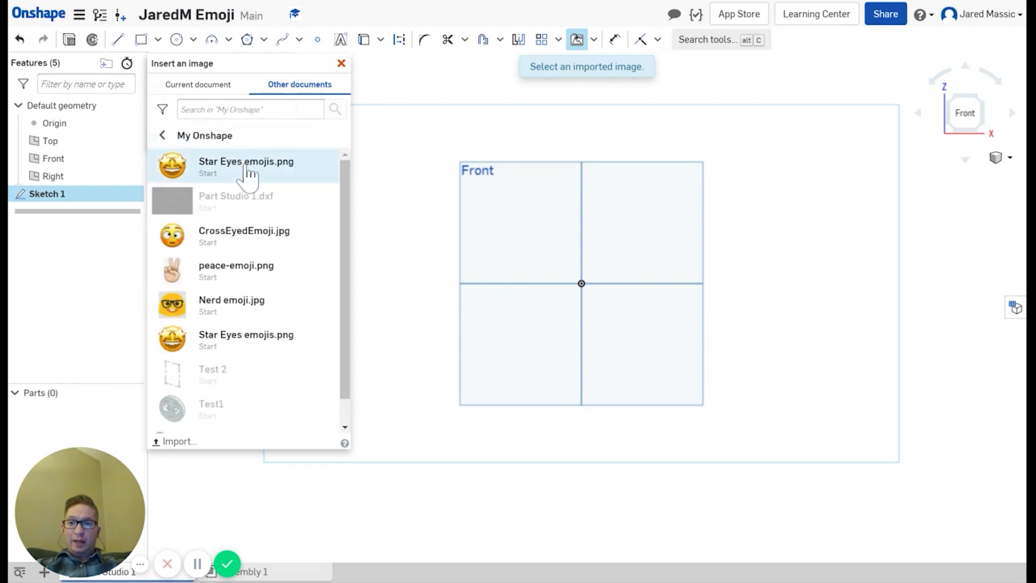
scroll(237, 379, down, 1)
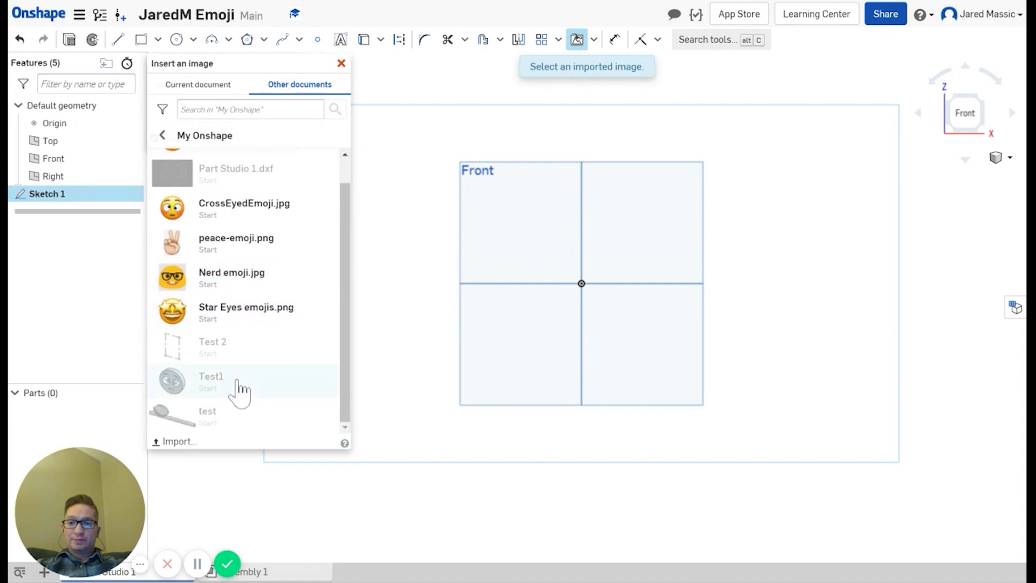
scroll(238, 377, up, 1)
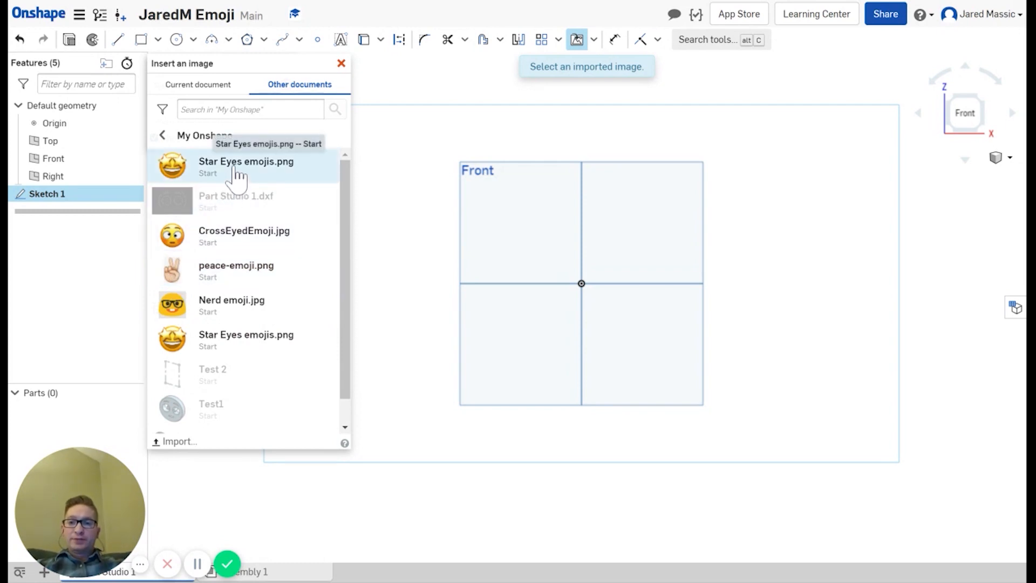
click(235, 170)
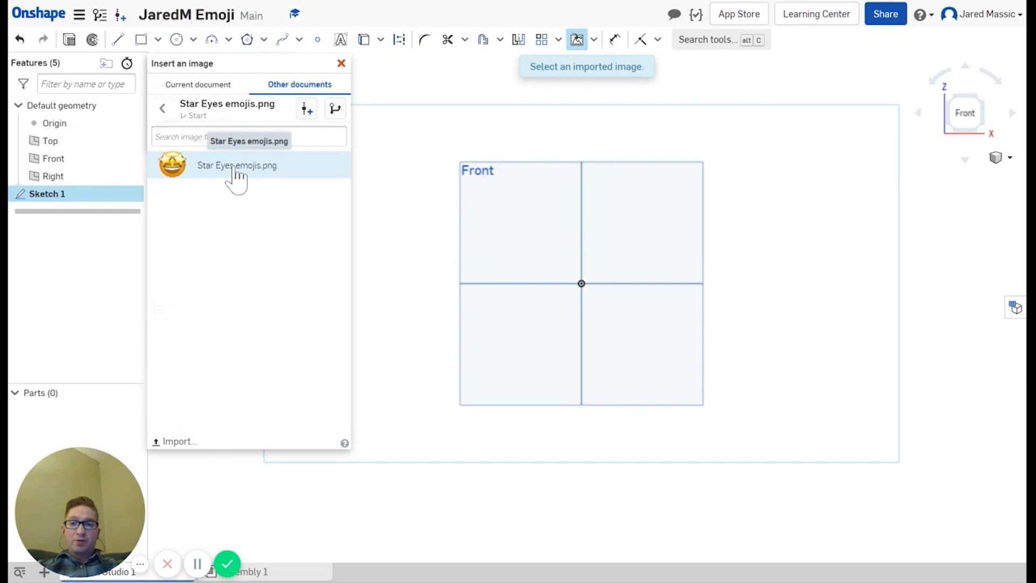
Step: Insert the star-eyes image, placing its corners above-left and below-right of the origin
click(233, 166)
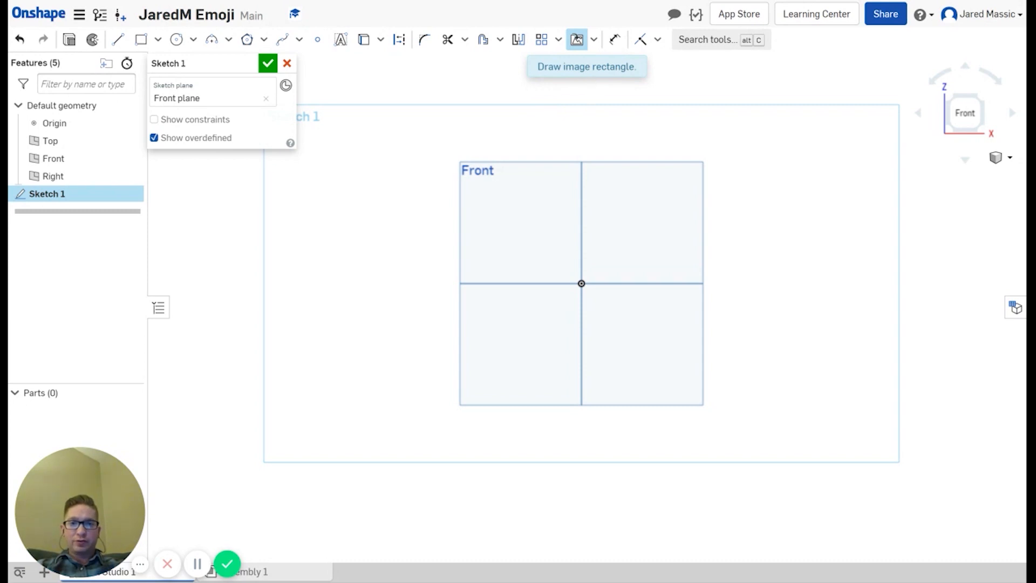
click(442, 143)
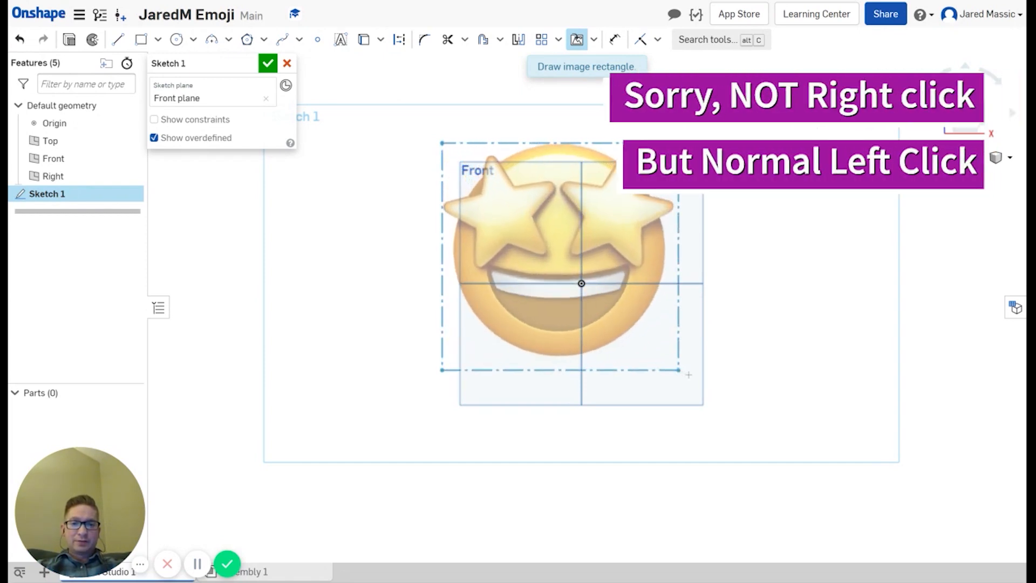
click(727, 415)
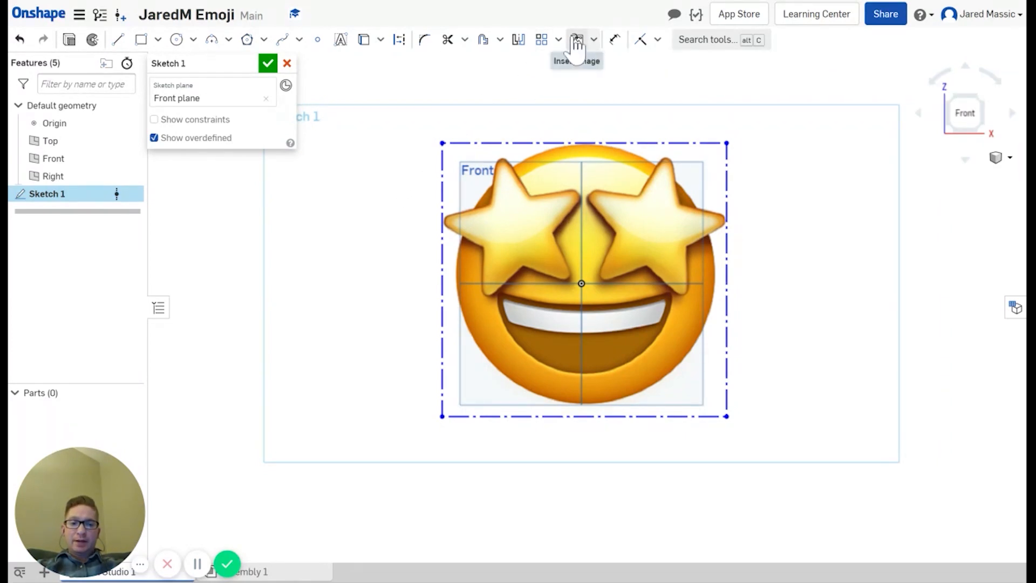
Step: Dimension the image's top edge to 6, then add the 5.765 height dimension on its left edge
click(615, 42)
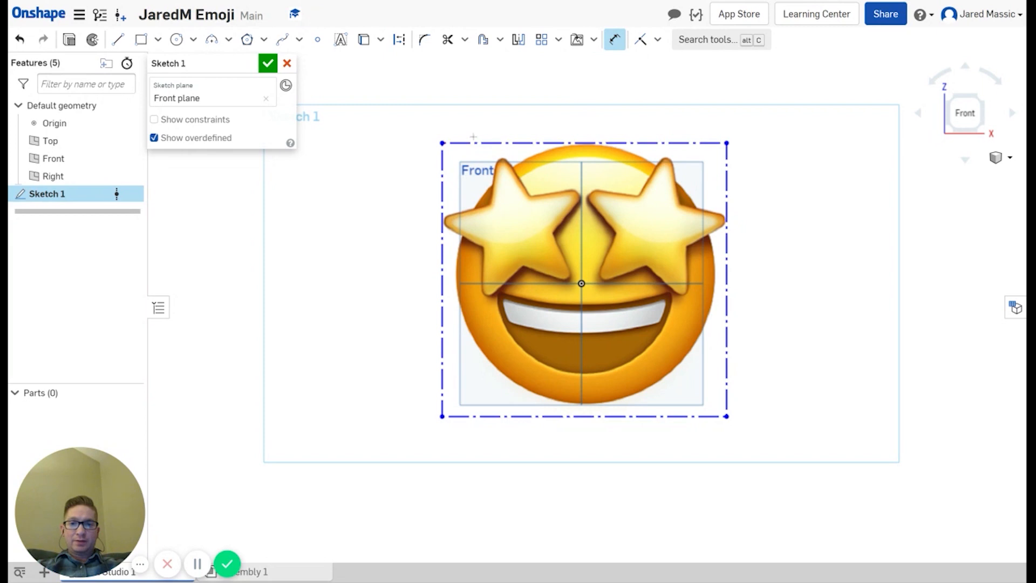
click(488, 143)
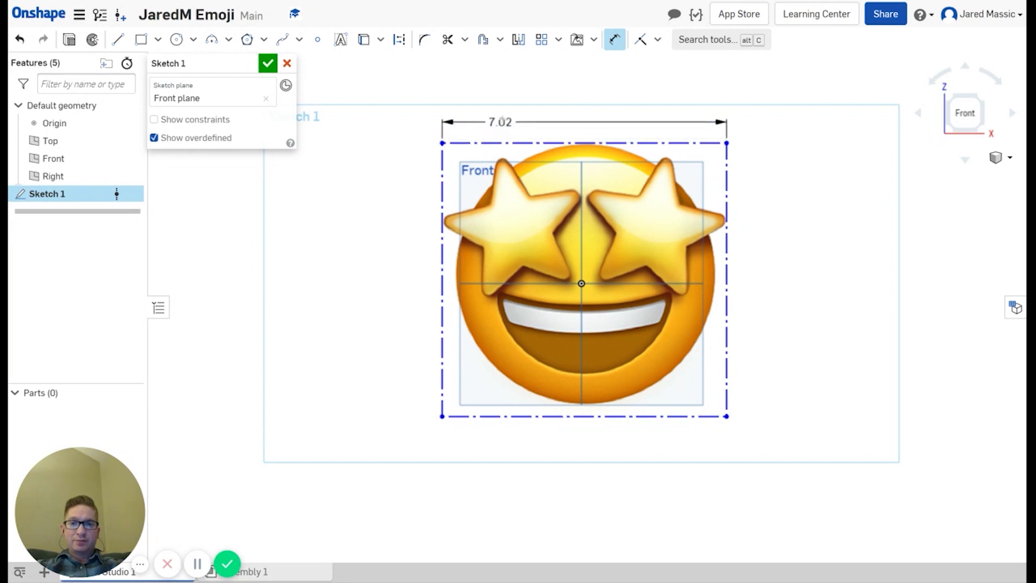
click(556, 114)
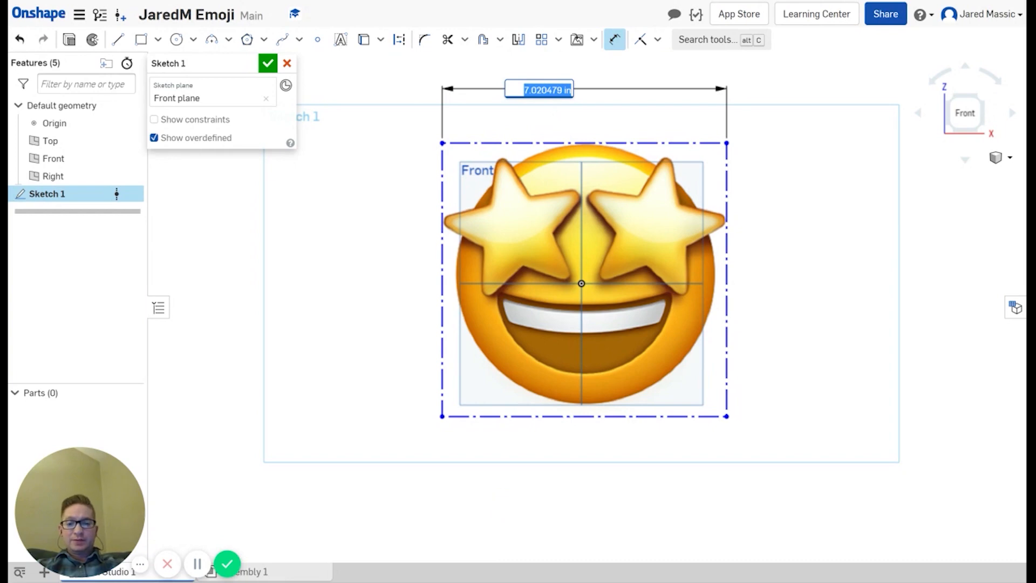
text(6)
key(Return)
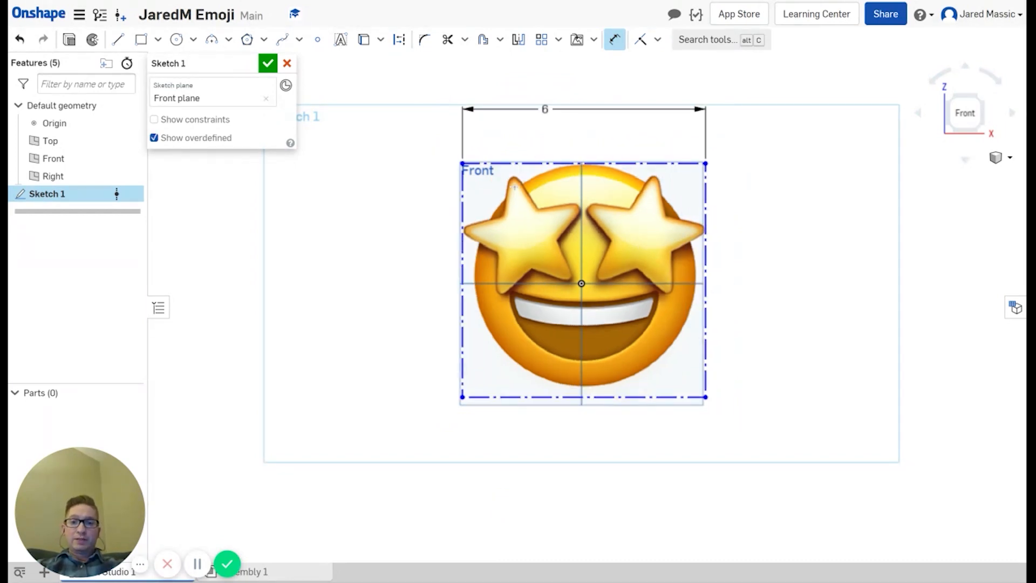
click(464, 201)
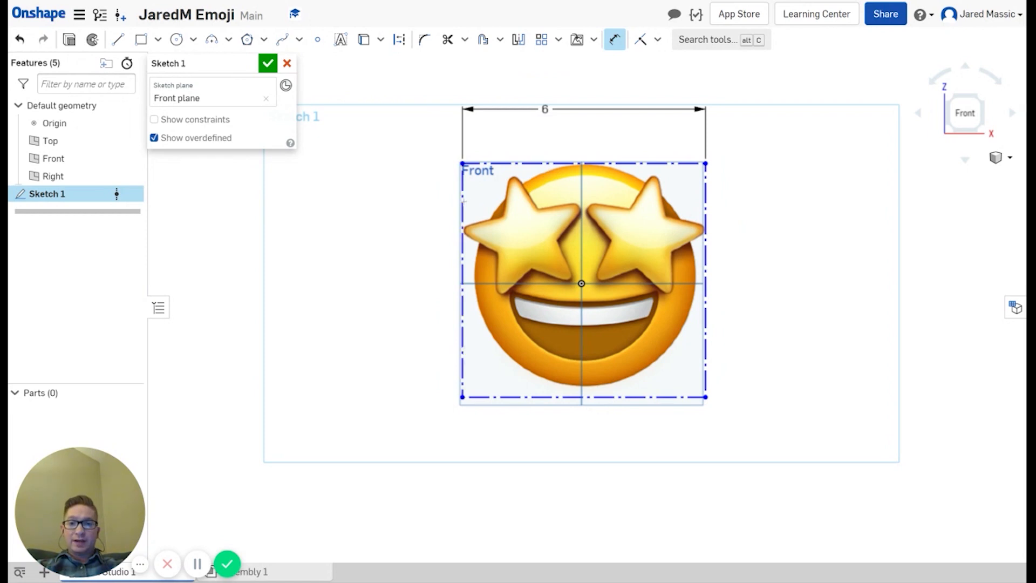
click(407, 205)
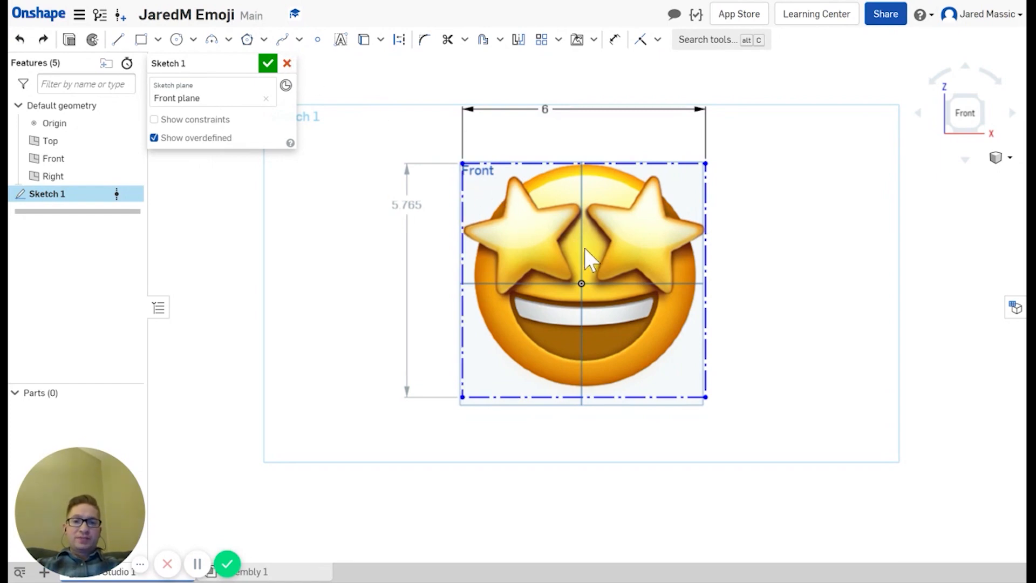
scroll(585, 248, up, 2)
scroll(576, 252, down, 3)
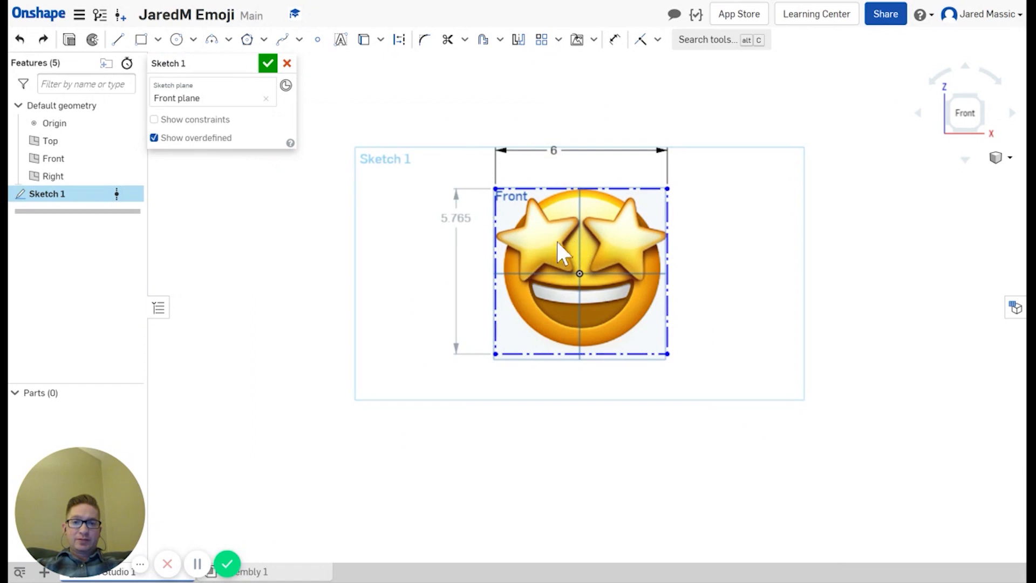
drag(556, 242, 506, 247)
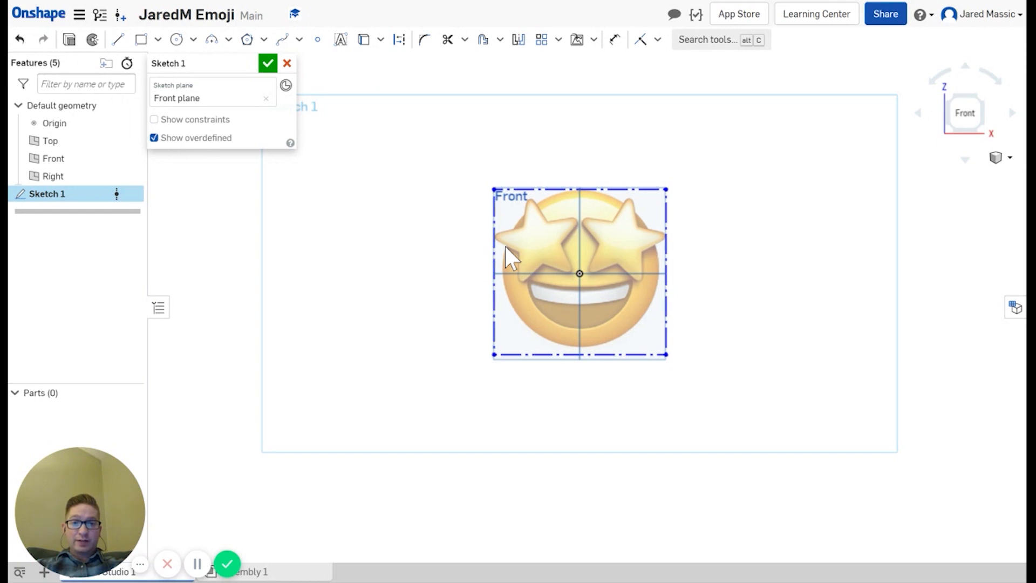
drag(505, 247, 505, 248)
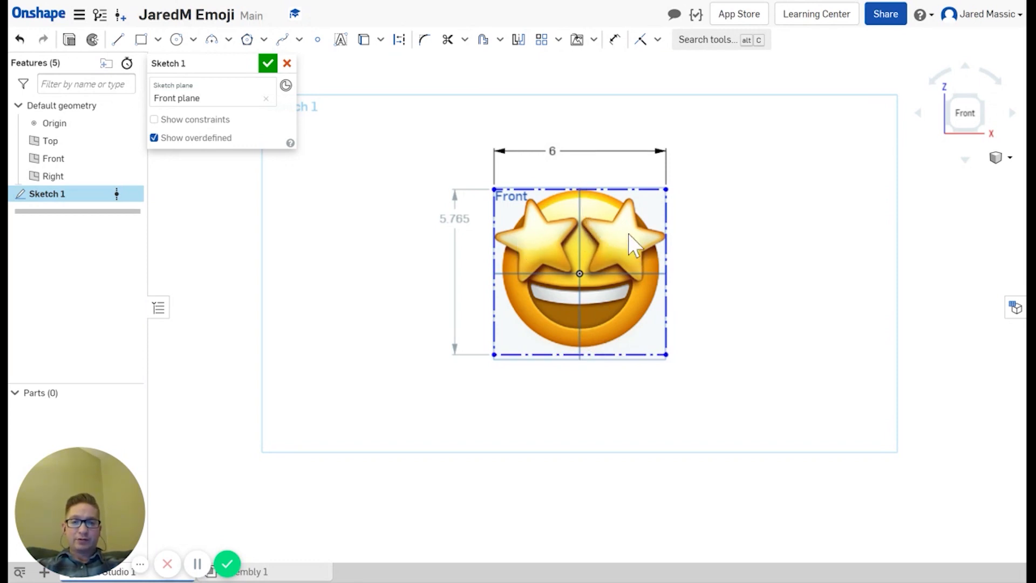
scroll(585, 262, up, 2)
scroll(585, 262, down, 3)
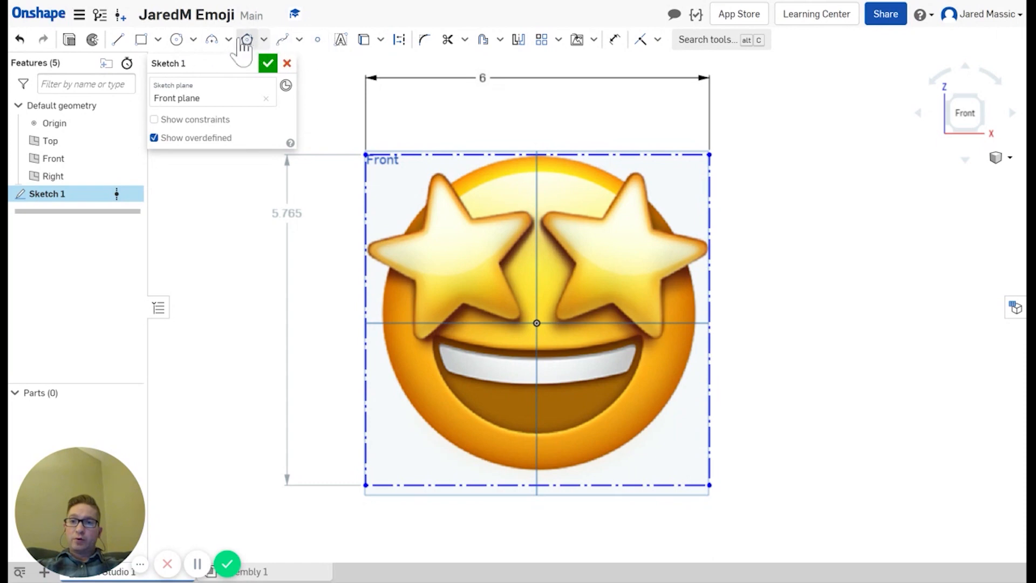
Step: Draw a circle centred on the origin around the emoji's round face
click(177, 39)
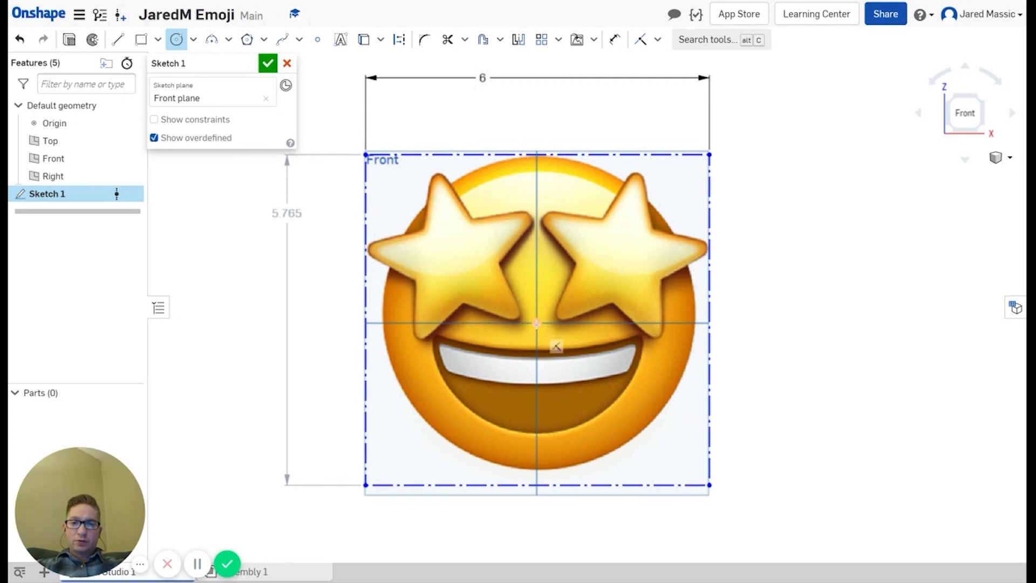
click(537, 322)
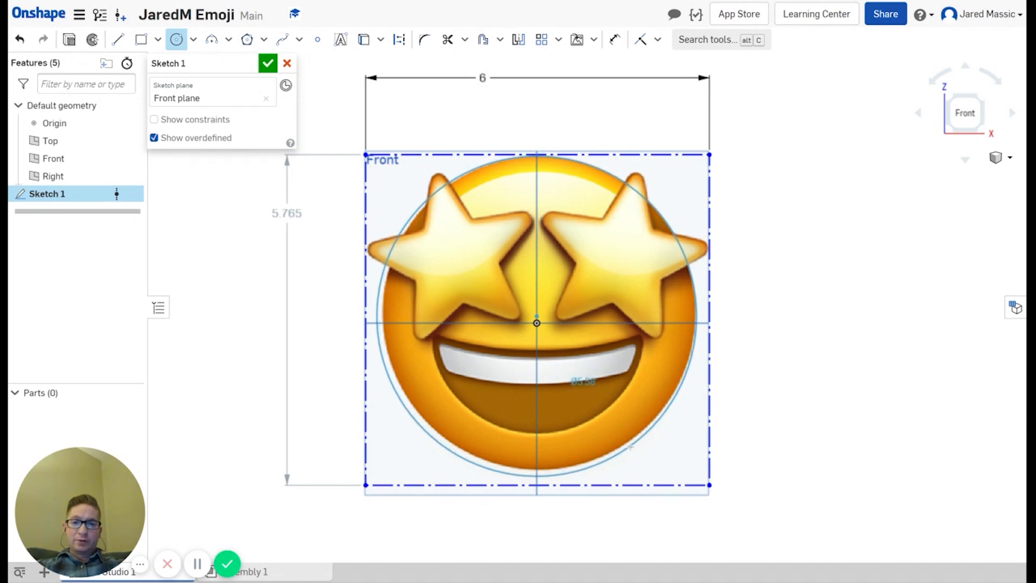
click(630, 447)
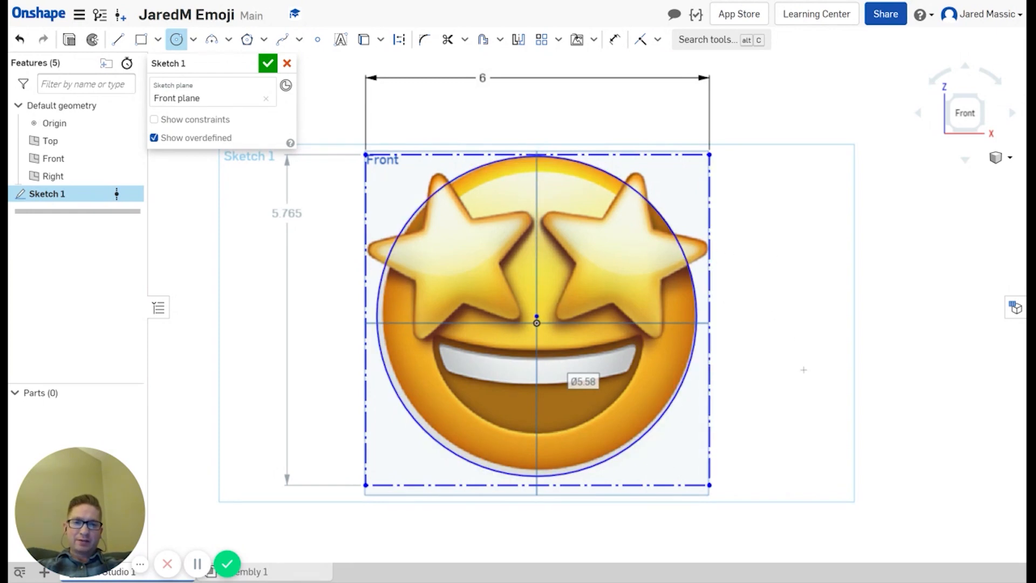
Step: Undo a stray small circle, then nudge the face circle and reference image into alignment
click(758, 280)
click(776, 331)
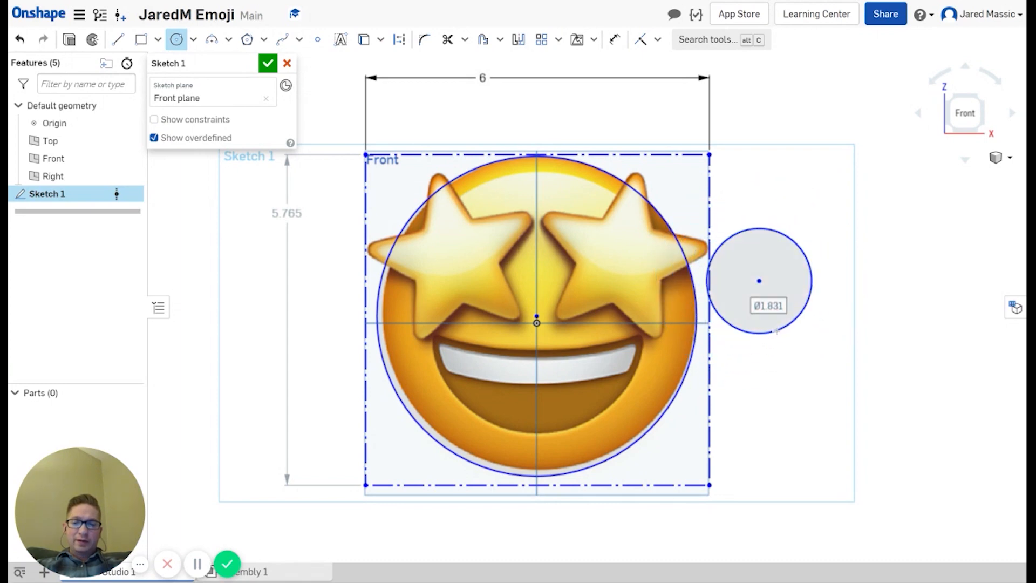
key(Escape)
key(ctrl+z)
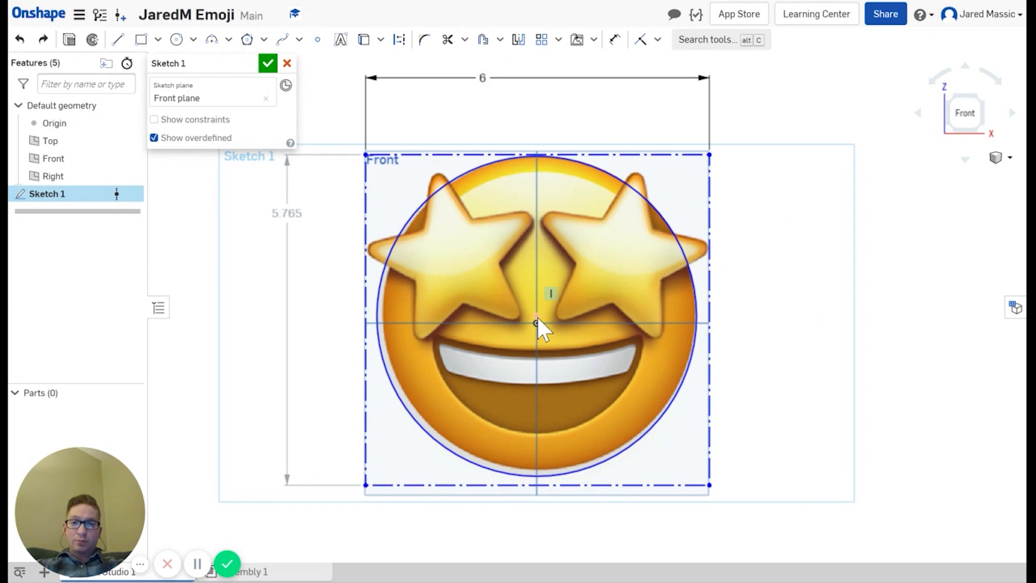
mouse_move(538, 317)
mouse_down()
mouse_move(538, 294)
mouse_move(538, 315)
mouse_up()
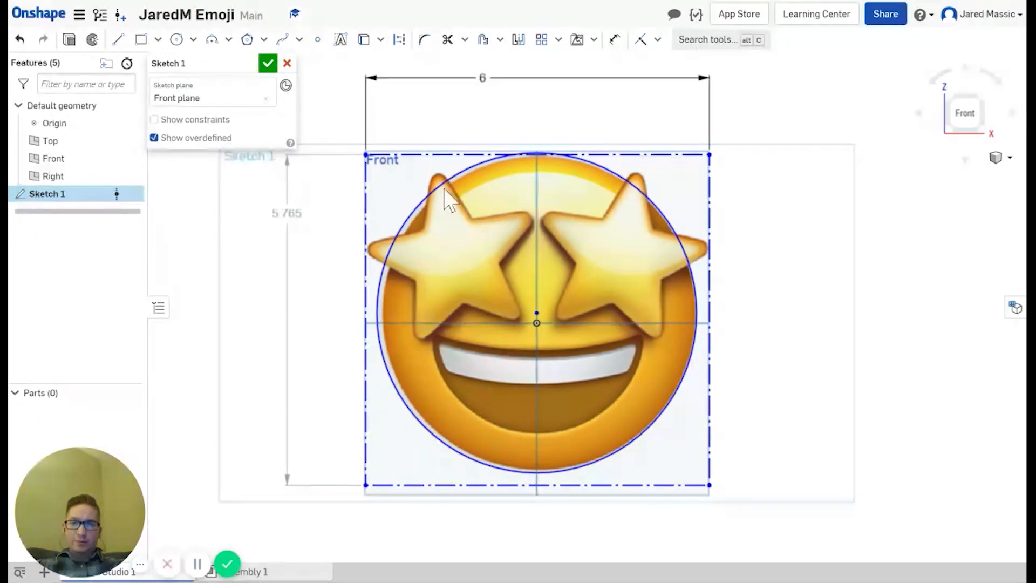
drag(409, 184, 409, 185)
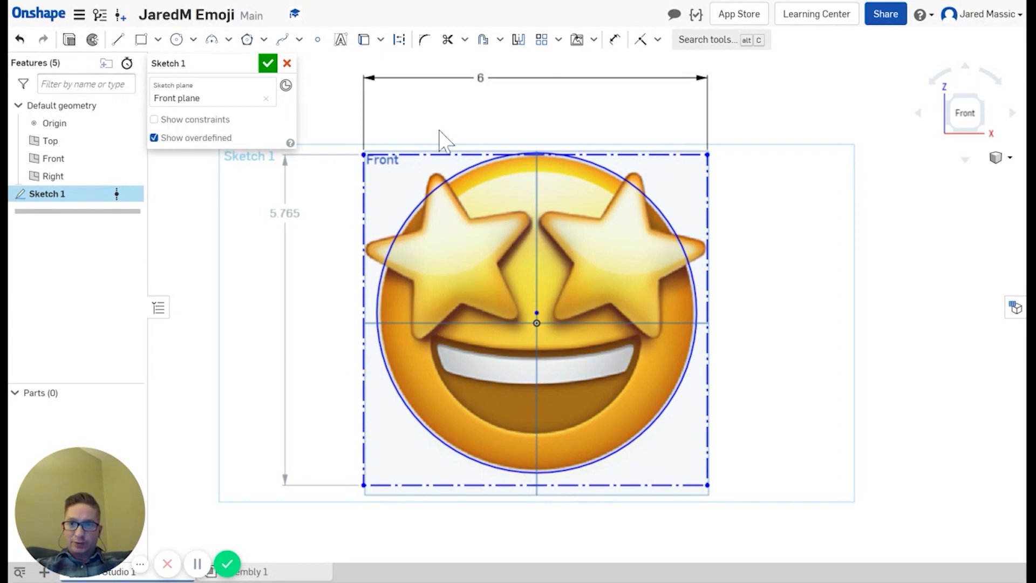
Step: Draw a five-sided inscribed polygon centred inside the left star eye
click(264, 41)
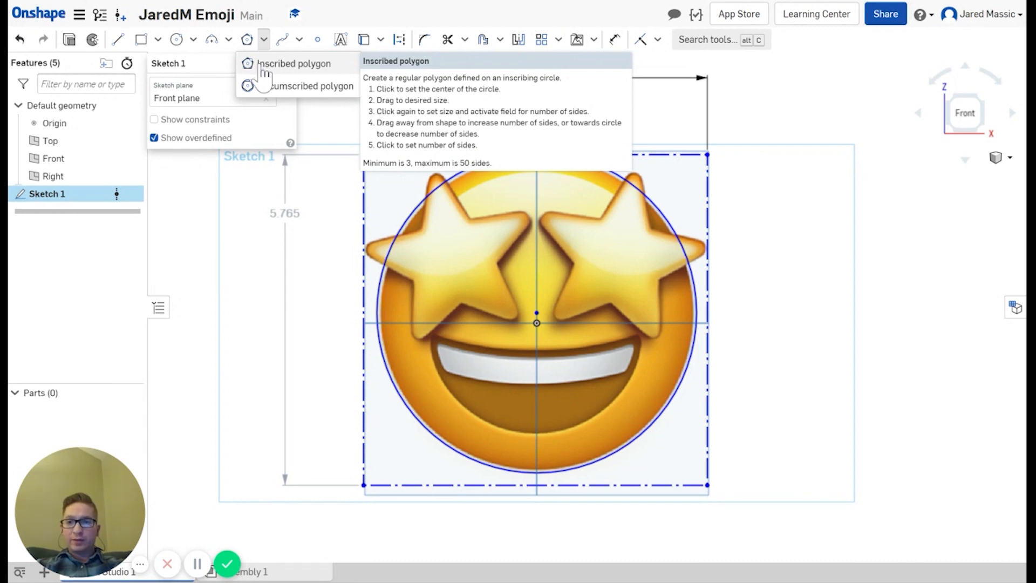
click(262, 65)
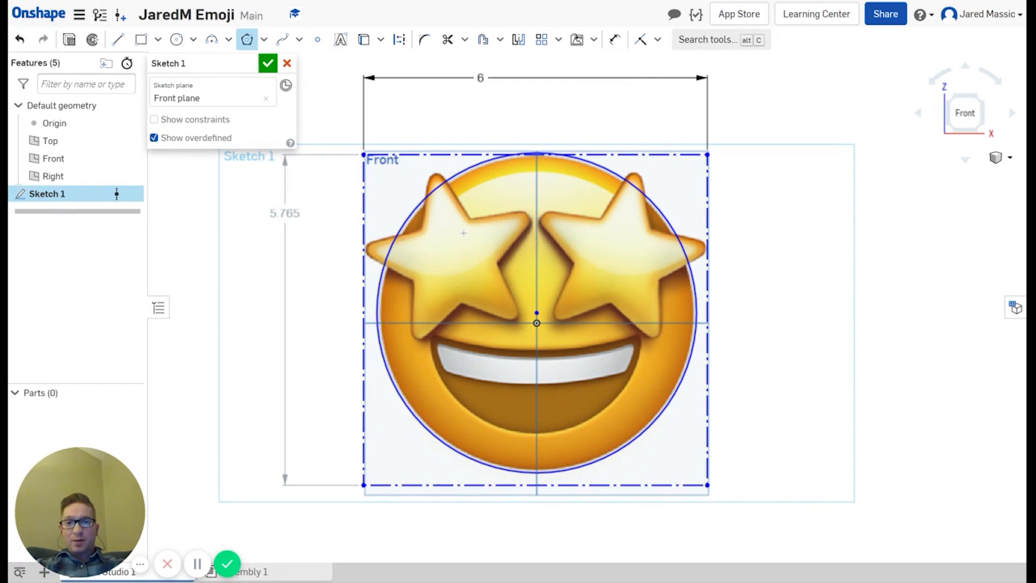
click(452, 261)
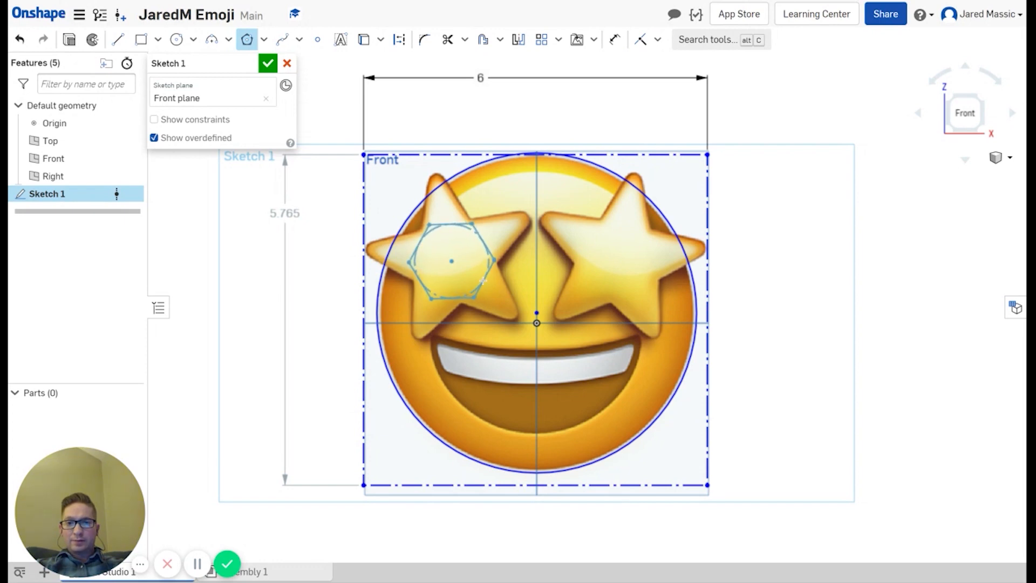
click(483, 280)
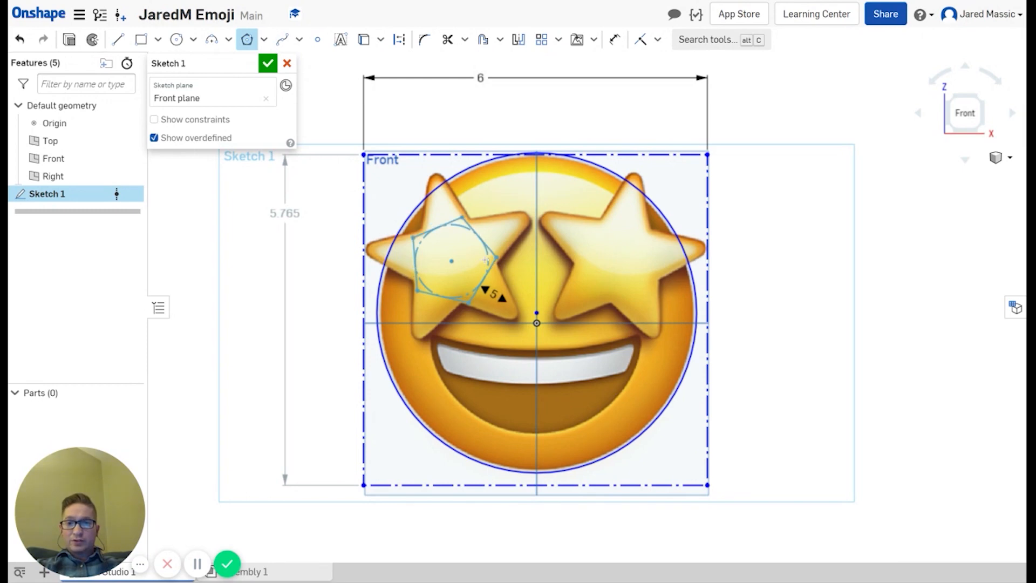
click(485, 260)
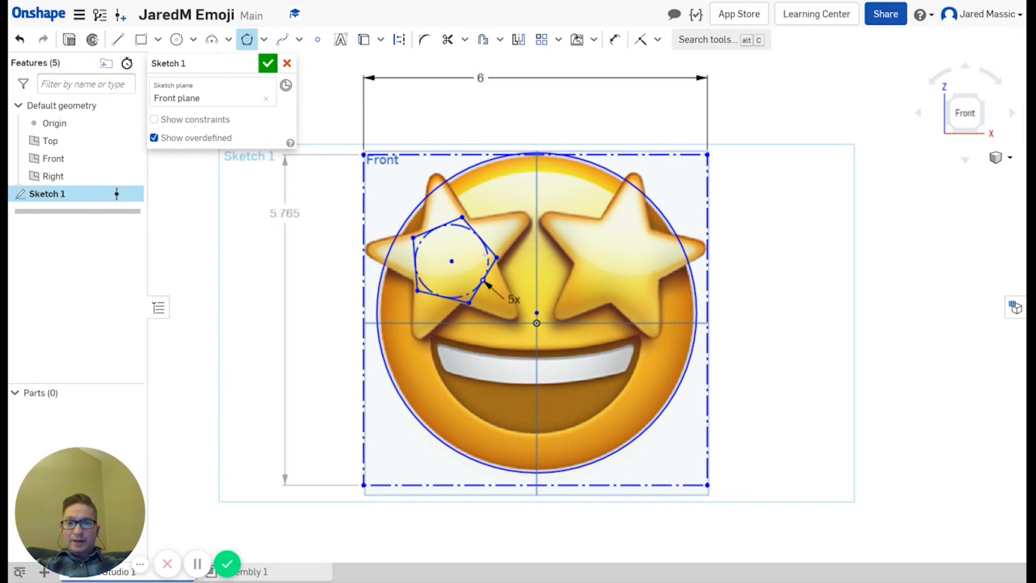
click(249, 43)
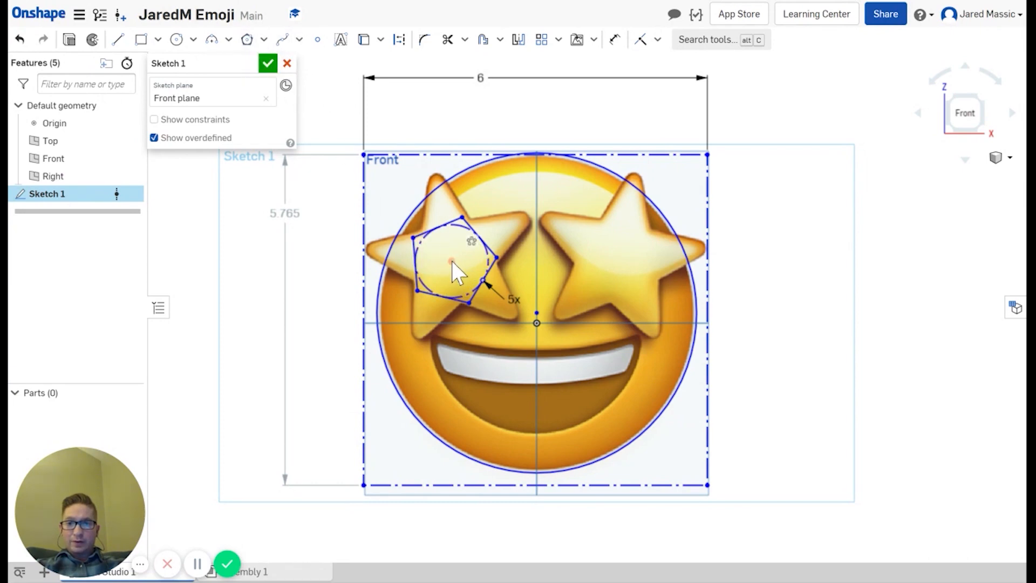
Step: Drag the pentagon's centre and corners to fit the left star's inner corners
mouse_move(452, 261)
mouse_down()
mouse_move(474, 264)
mouse_move(451, 264)
mouse_up()
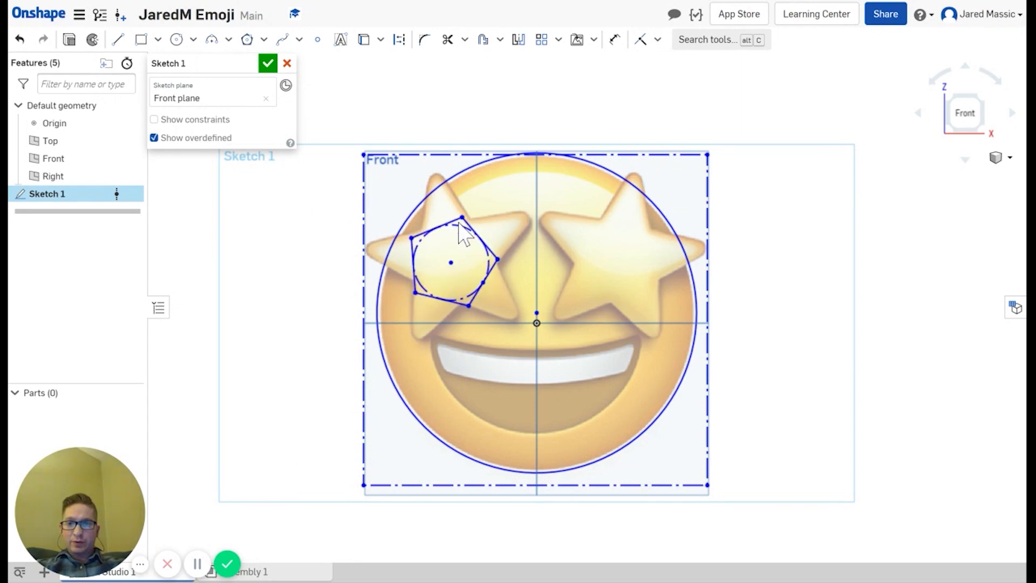
drag(463, 222, 470, 225)
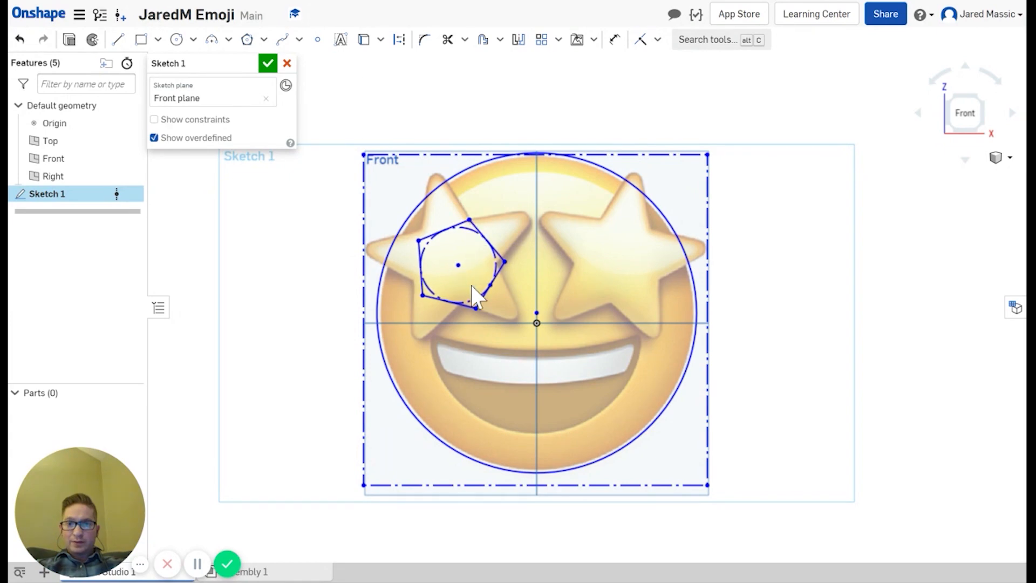
mouse_move(458, 266)
mouse_down()
mouse_move(446, 267)
mouse_move(453, 261)
mouse_up()
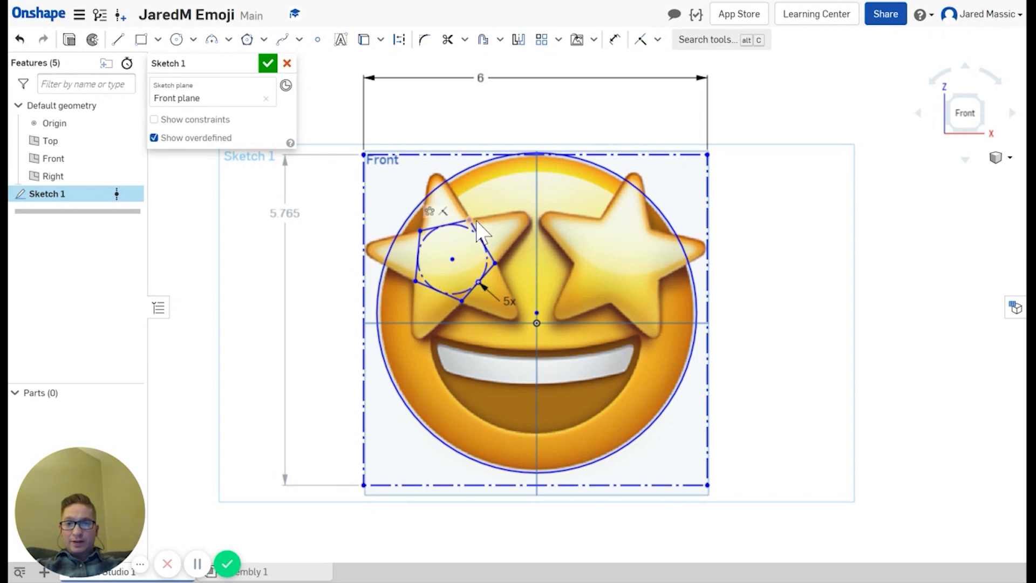
drag(477, 221, 480, 222)
drag(474, 222, 472, 222)
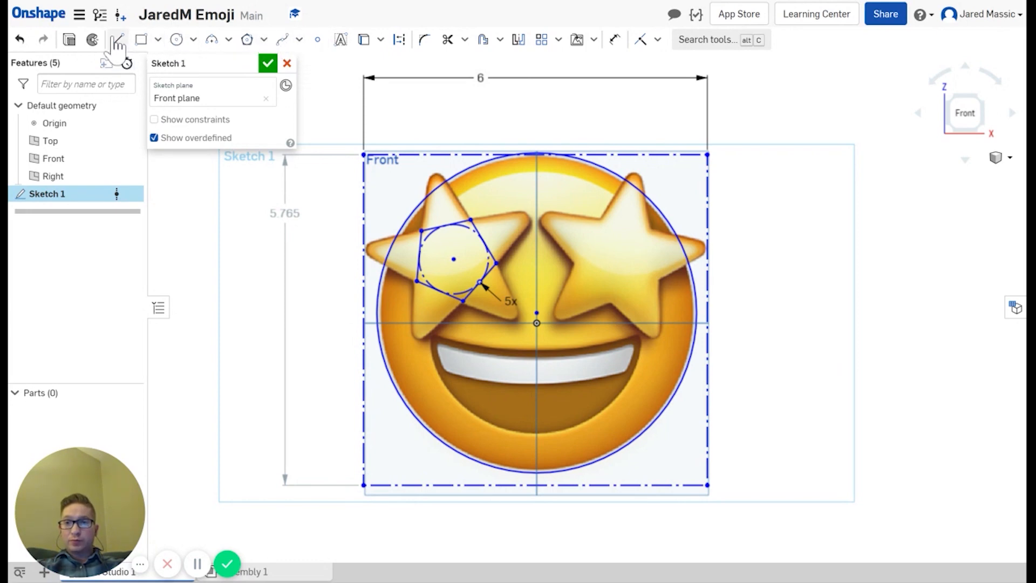
Step: Draw a line from the pentagon's top-left corner up past the star's top point
click(118, 39)
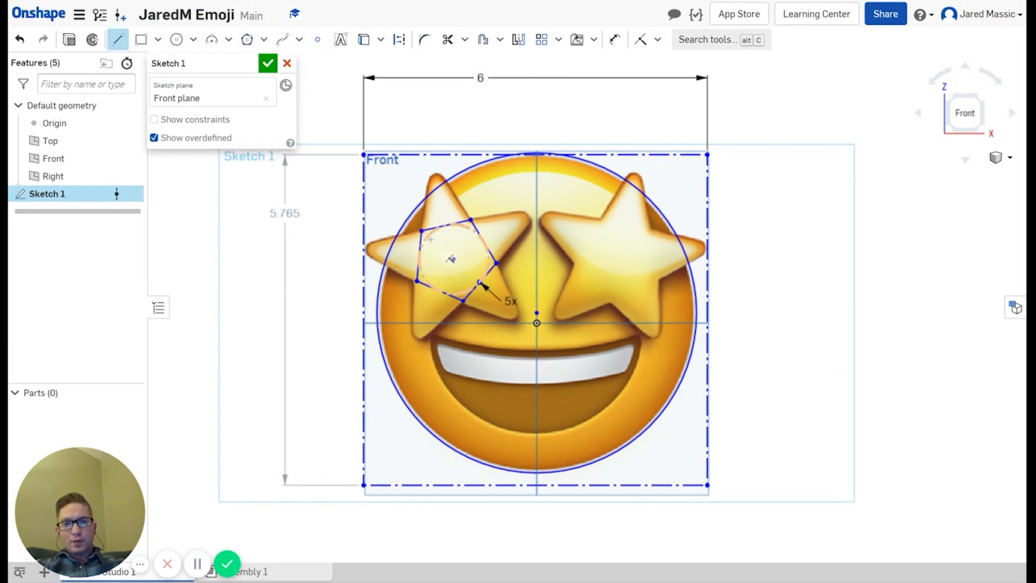
click(421, 230)
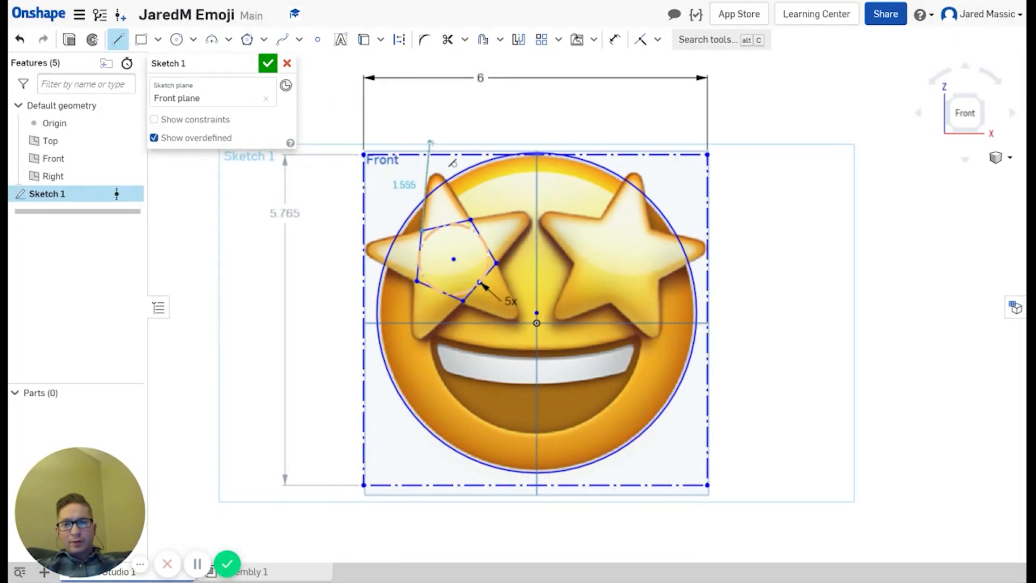
click(429, 142)
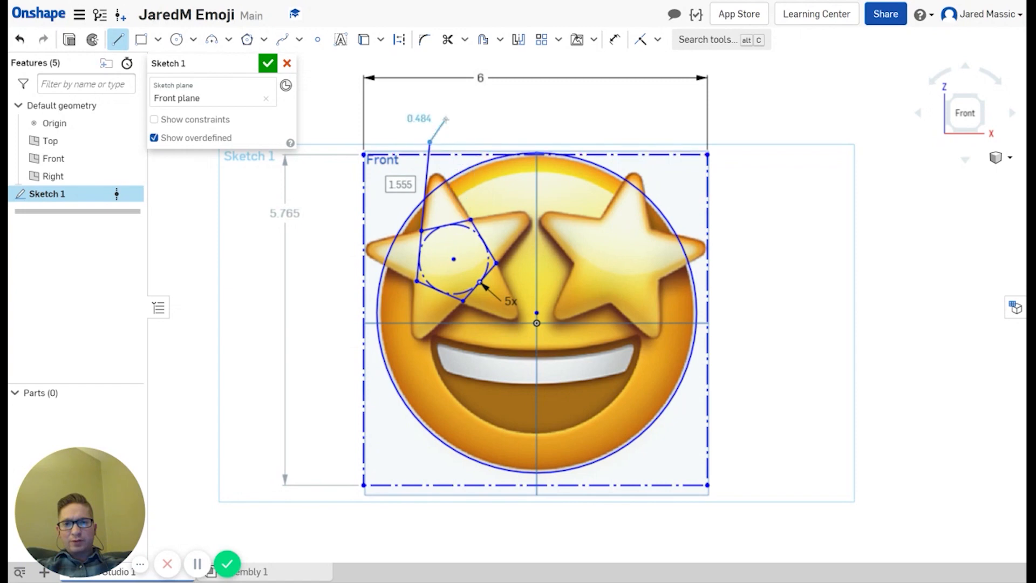
click(447, 118)
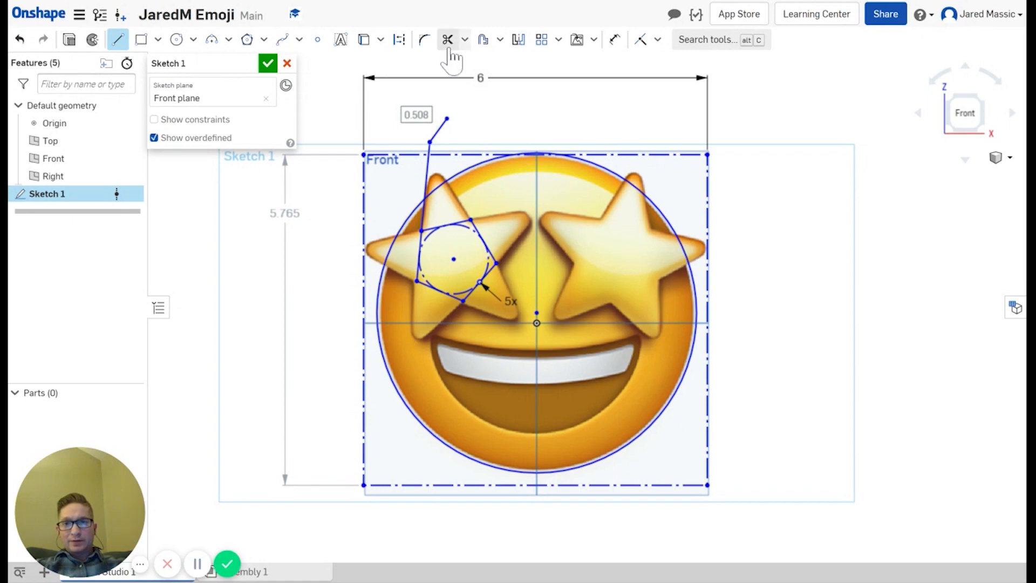
click(448, 40)
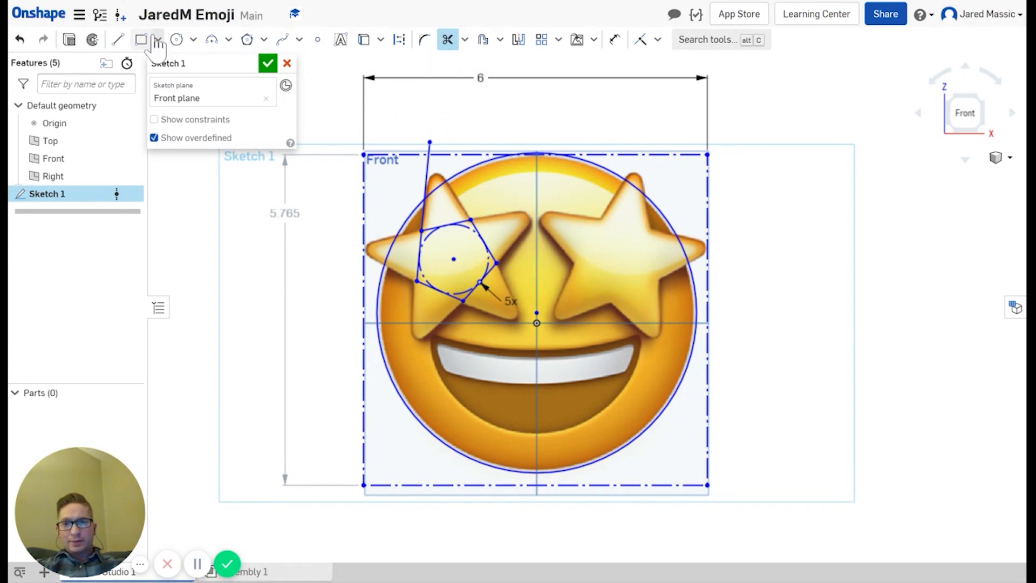
click(447, 43)
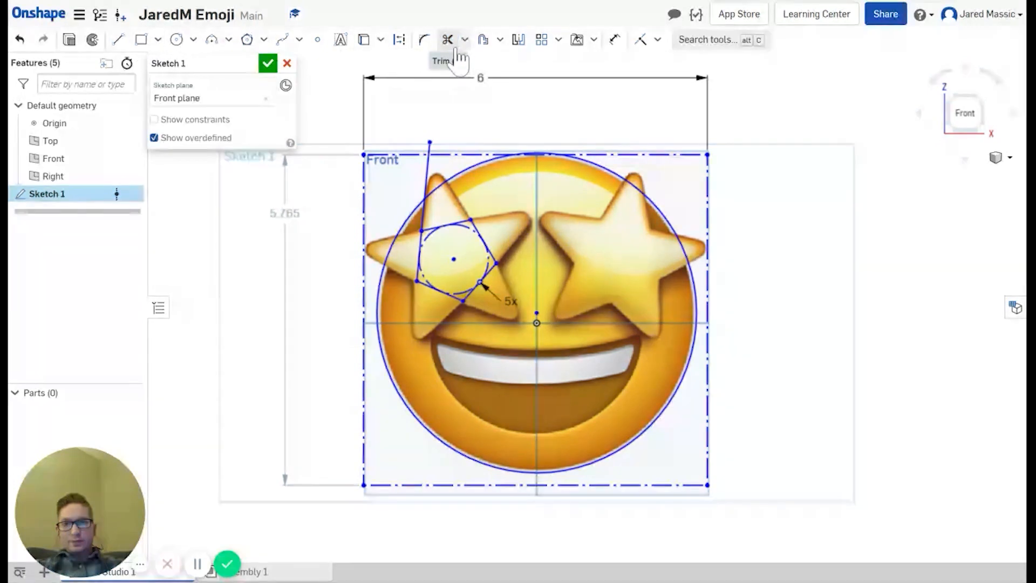
Step: Draw a line from the pentagon's top corner to the tip and trim the overshooting stub
click(119, 39)
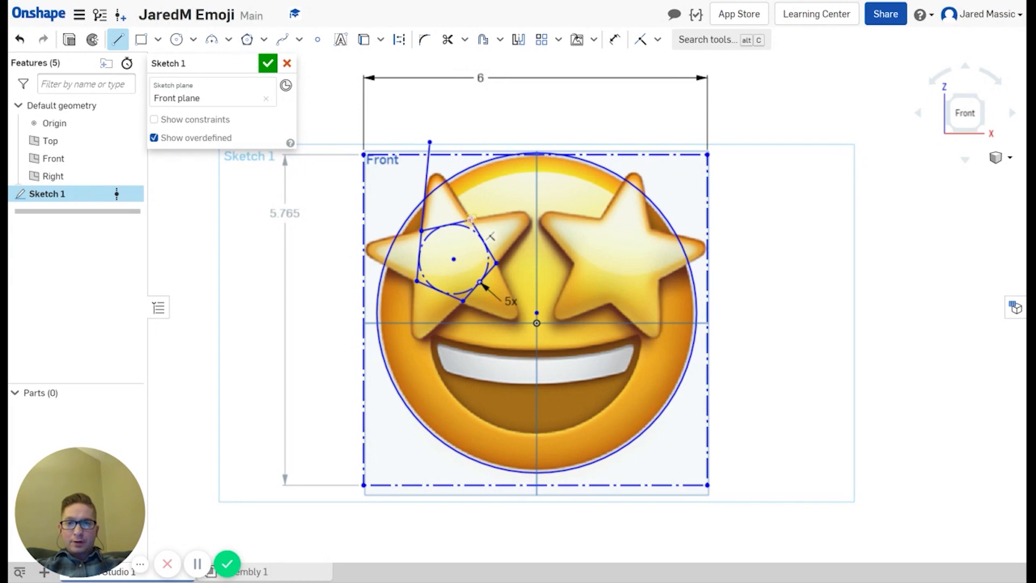
click(470, 219)
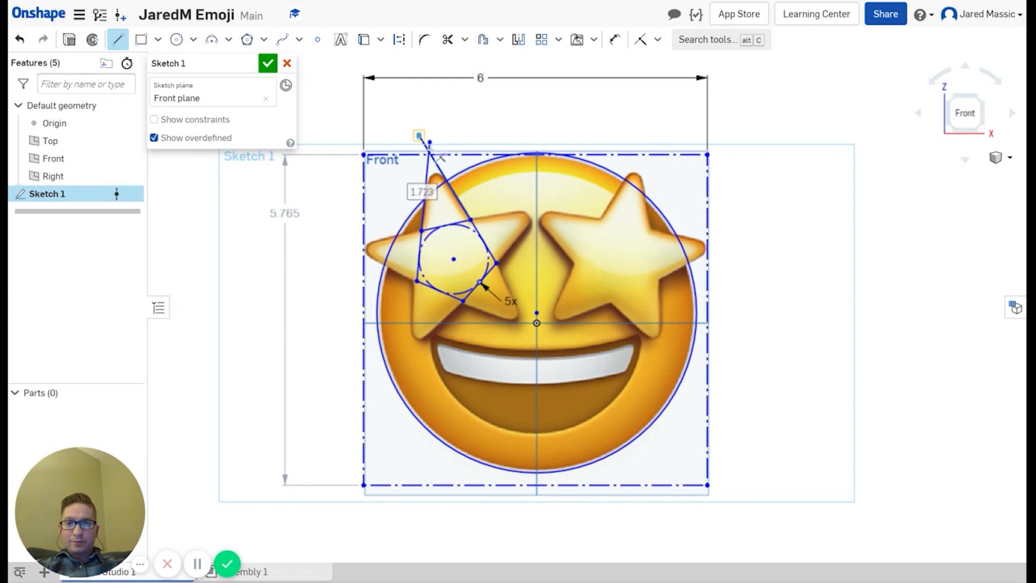
scroll(421, 138, down, 5)
scroll(426, 146, up, 5)
scroll(429, 143, up, 6)
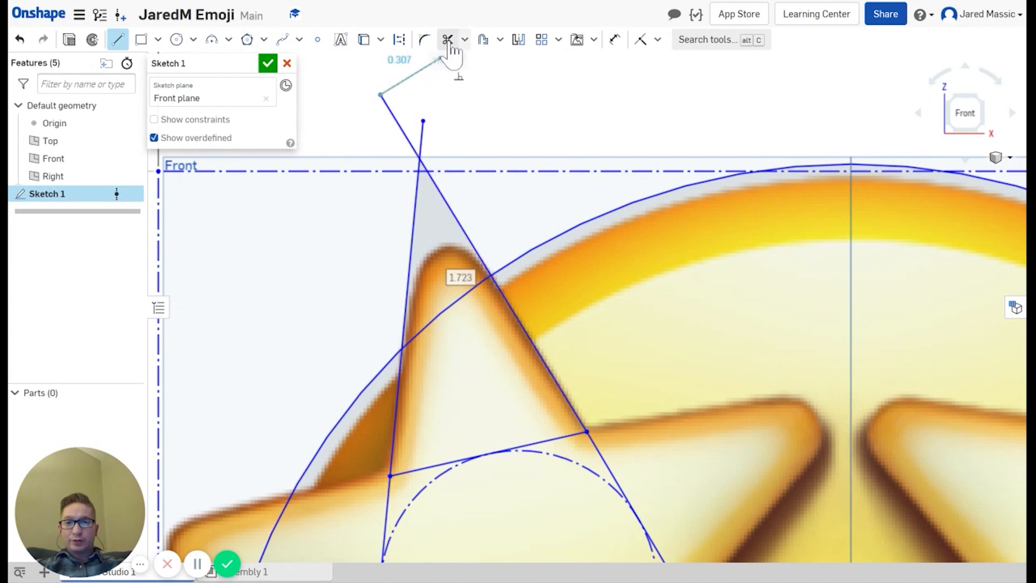
click(447, 39)
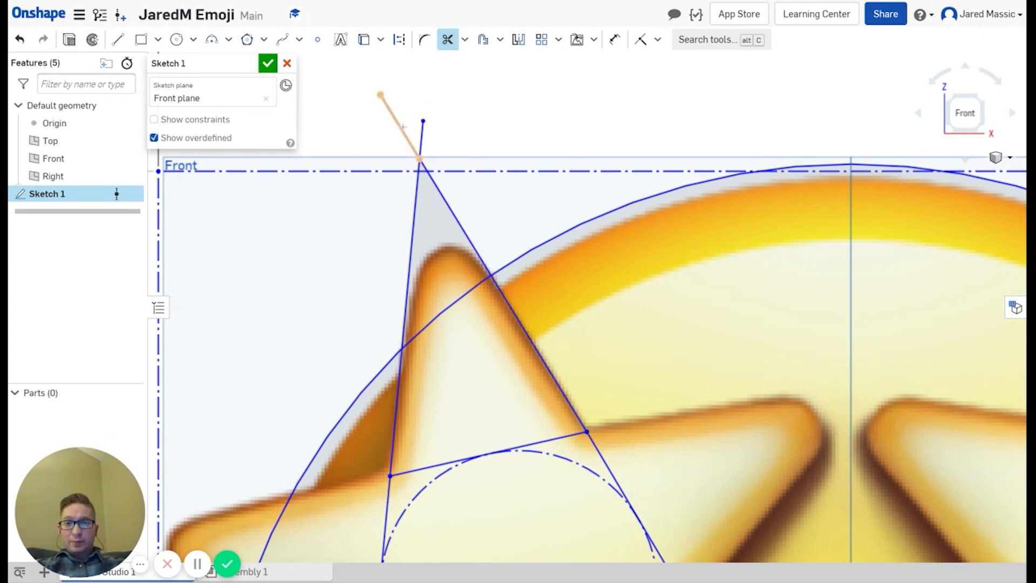
click(402, 127)
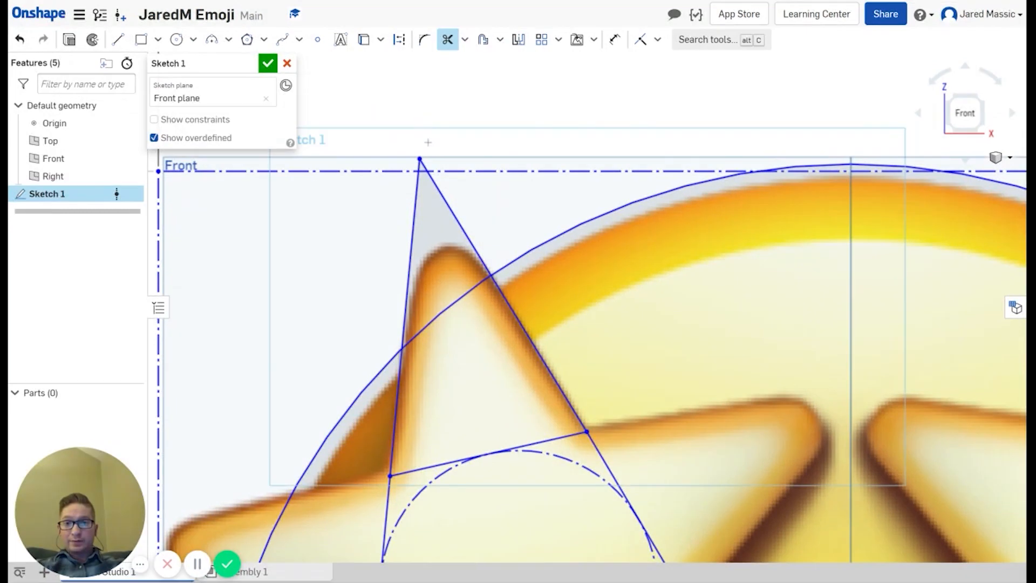
scroll(460, 246, up, 3)
scroll(462, 249, down, 3)
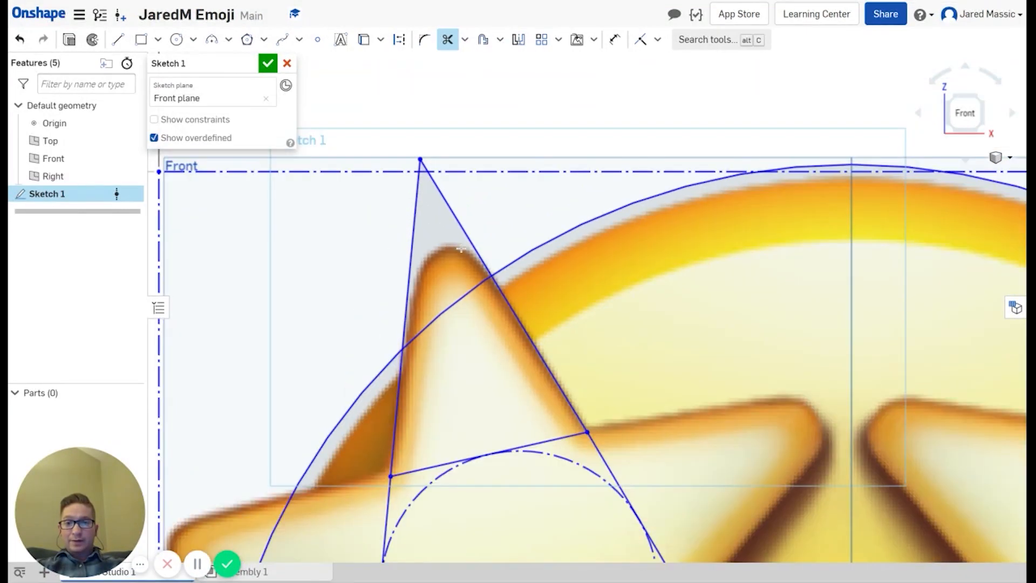
scroll(462, 248, down, 2)
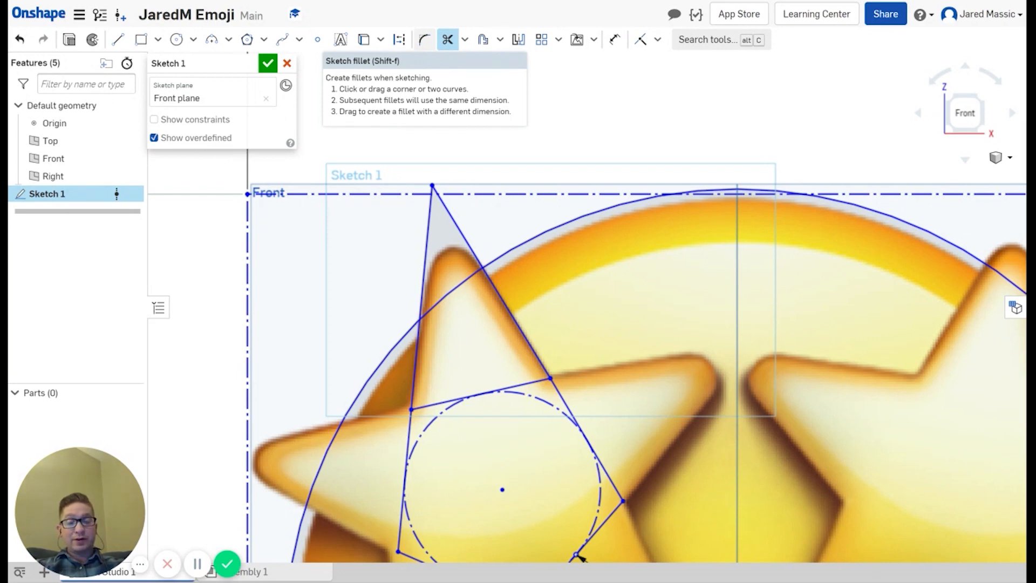
Step: Fillet the left star's top tip with radius 0.15 and adjust the rounded tip's left end
click(425, 43)
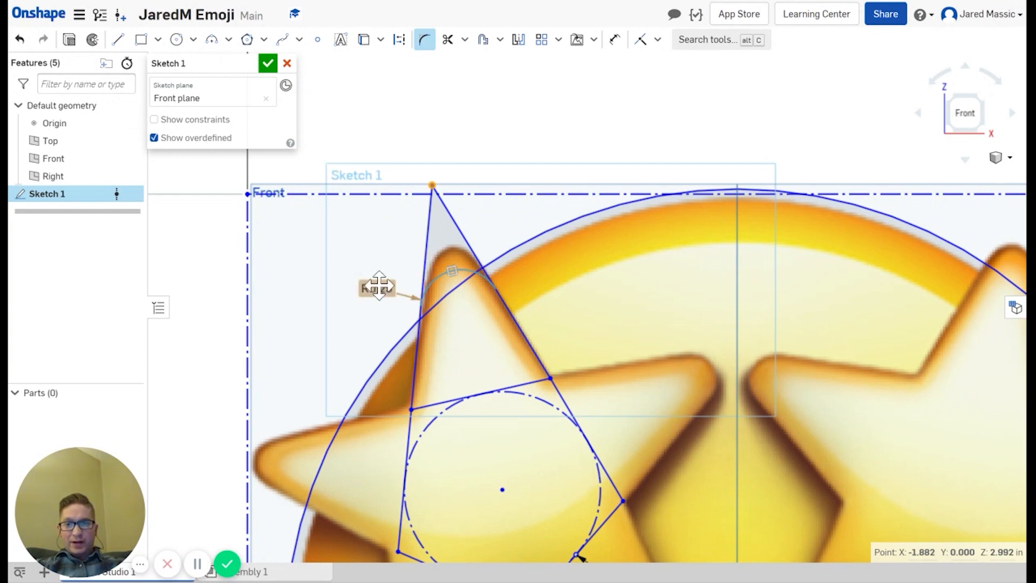
click(454, 269)
text(.1)
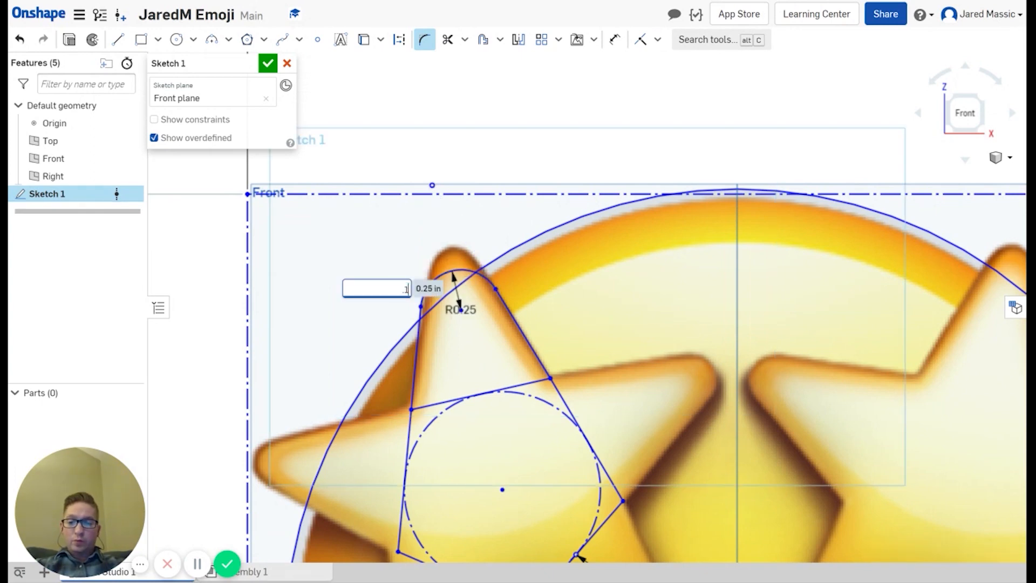
text(5)
key(Return)
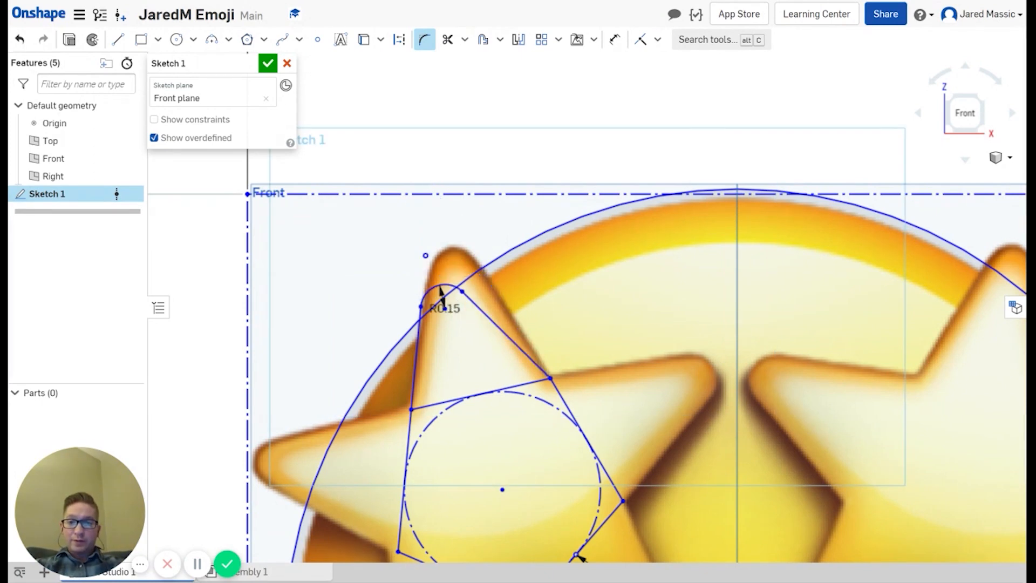
click(424, 39)
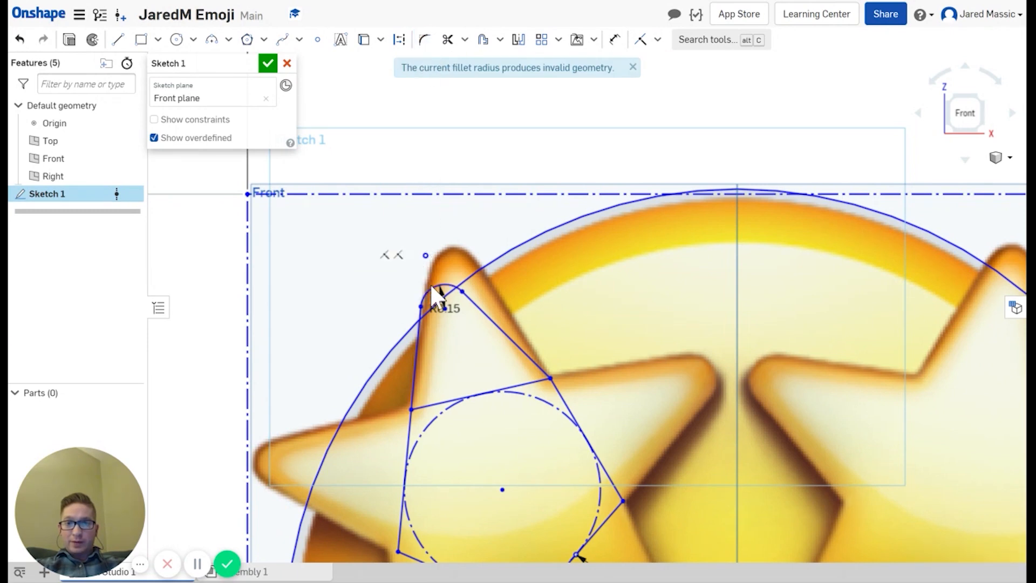
key(ctrl+z)
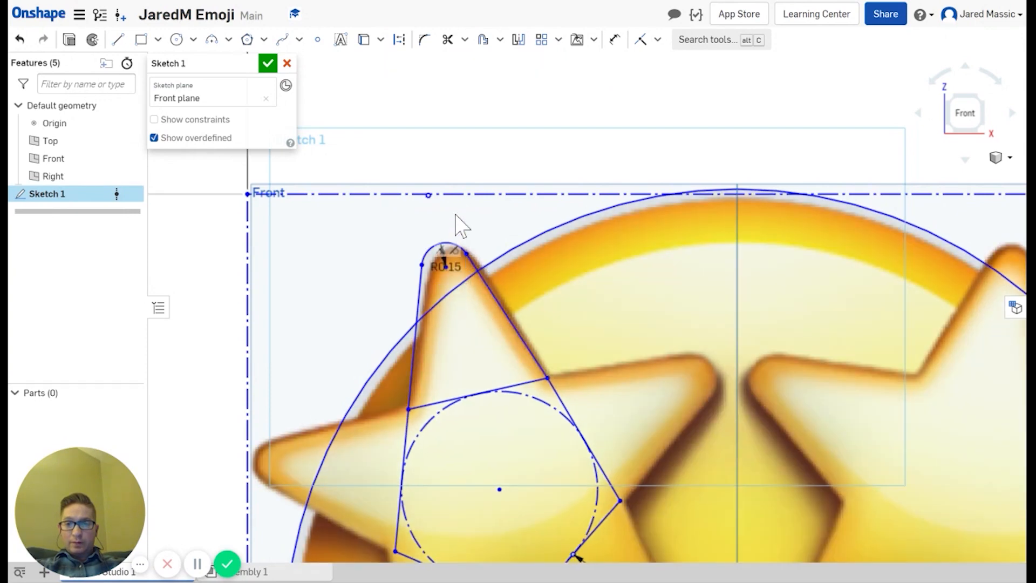
mouse_move(424, 265)
mouse_down()
mouse_move(446, 261)
mouse_move(431, 271)
mouse_up()
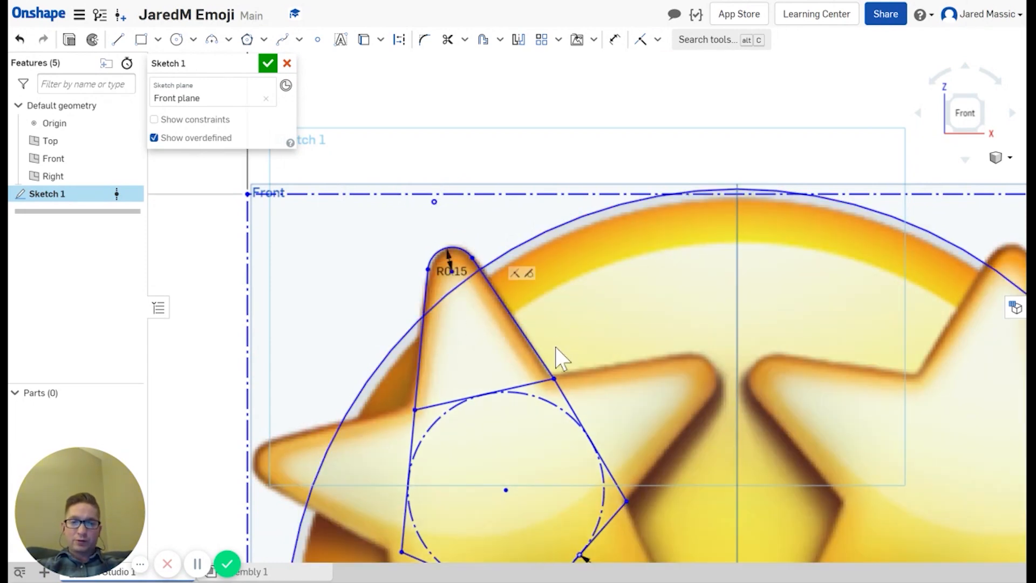
scroll(597, 381, up, 2)
scroll(597, 381, down, 5)
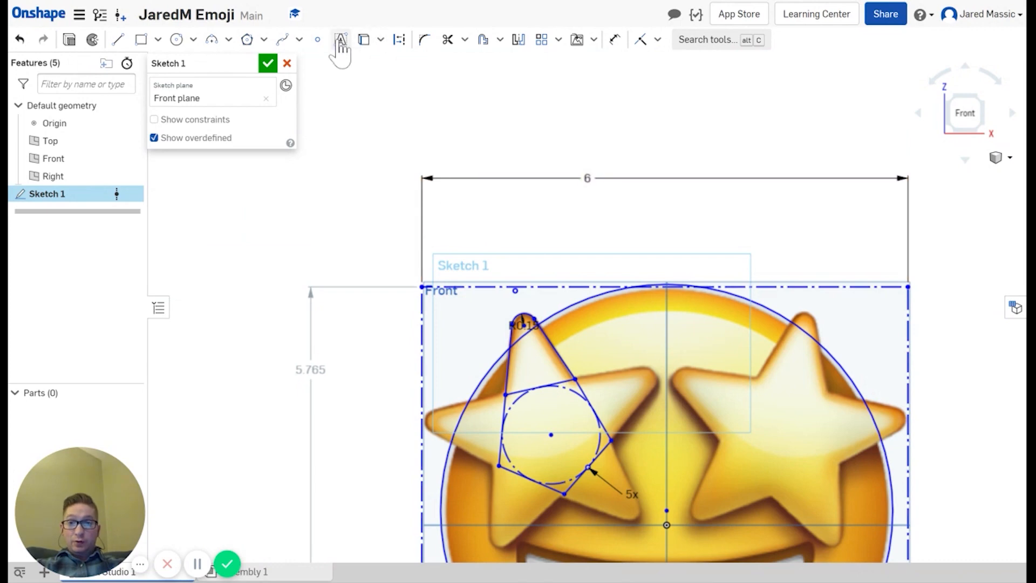
Step: Trace lines from the polygon vertex along the right arm's top edge to its tip
click(117, 39)
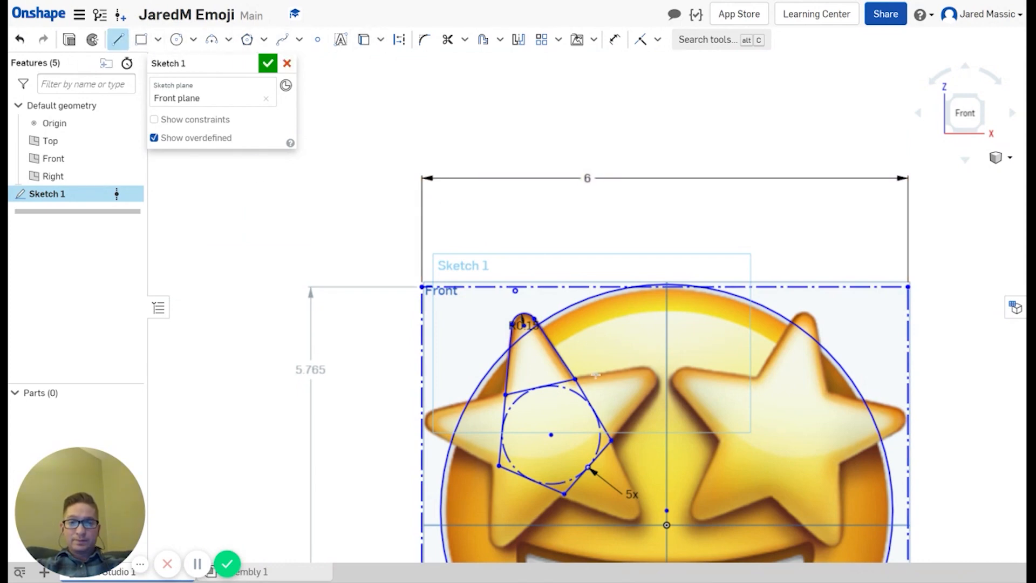
scroll(585, 373, down, 6)
scroll(581, 372, up, 8)
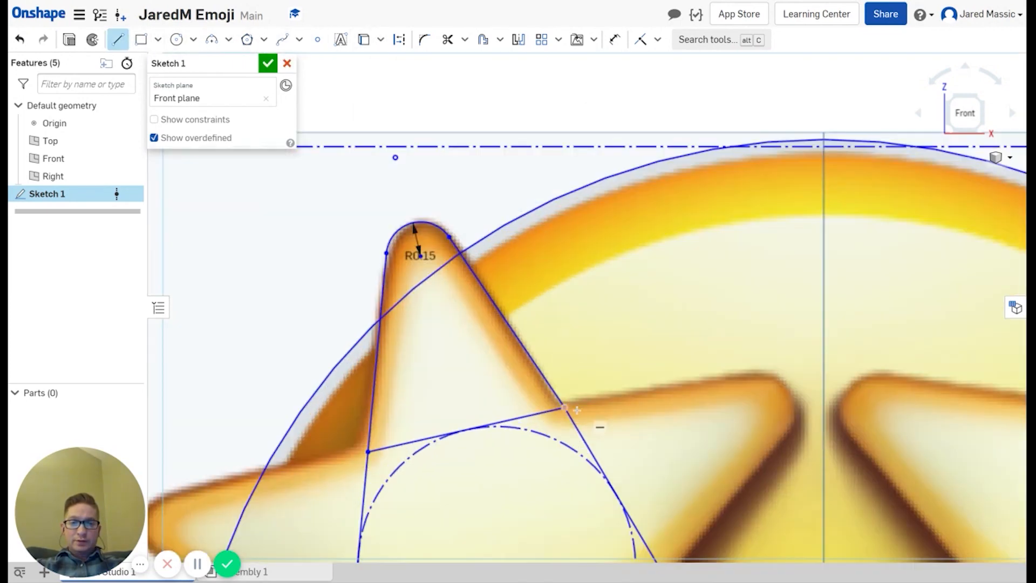
click(565, 406)
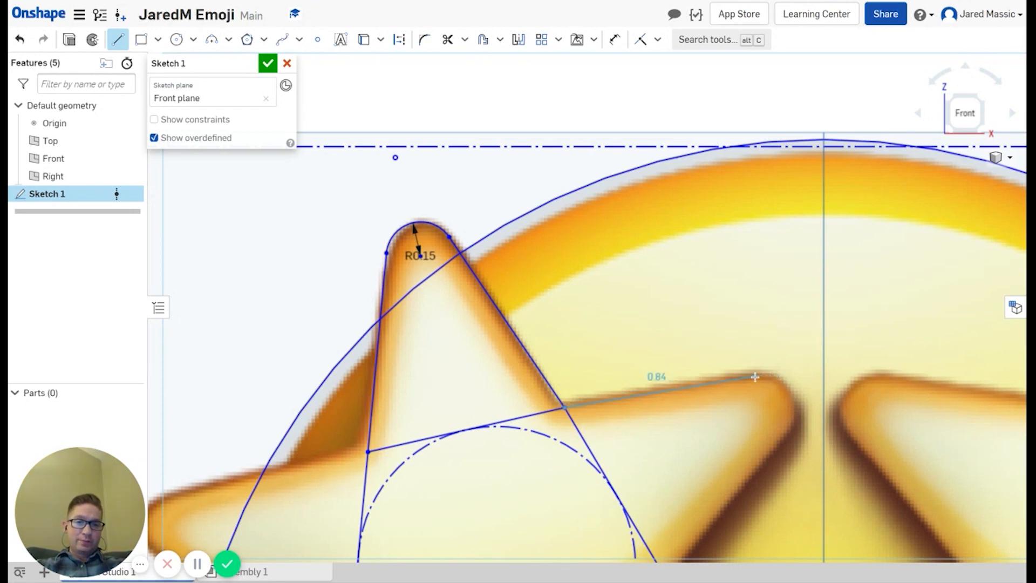
click(754, 376)
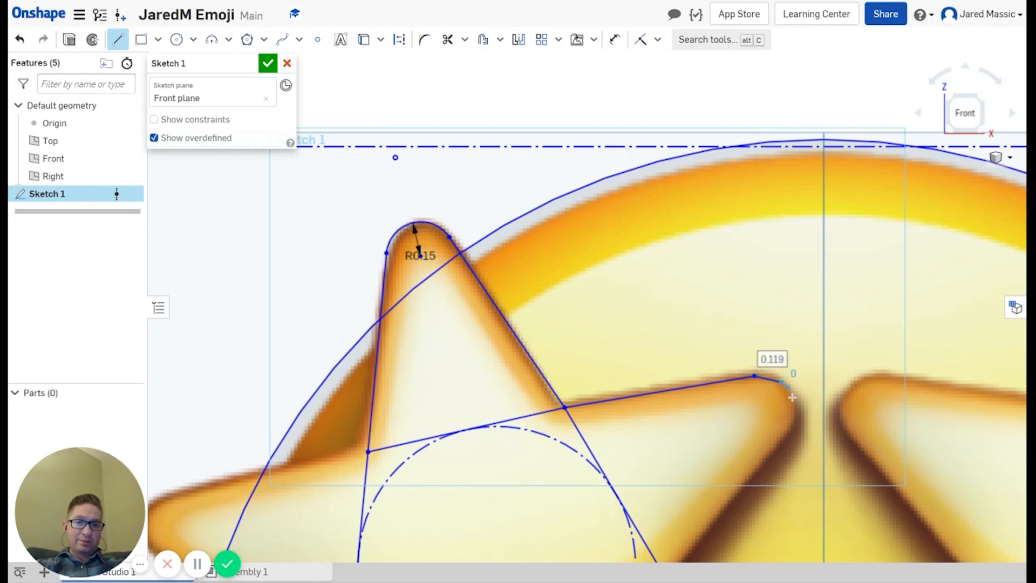
click(793, 406)
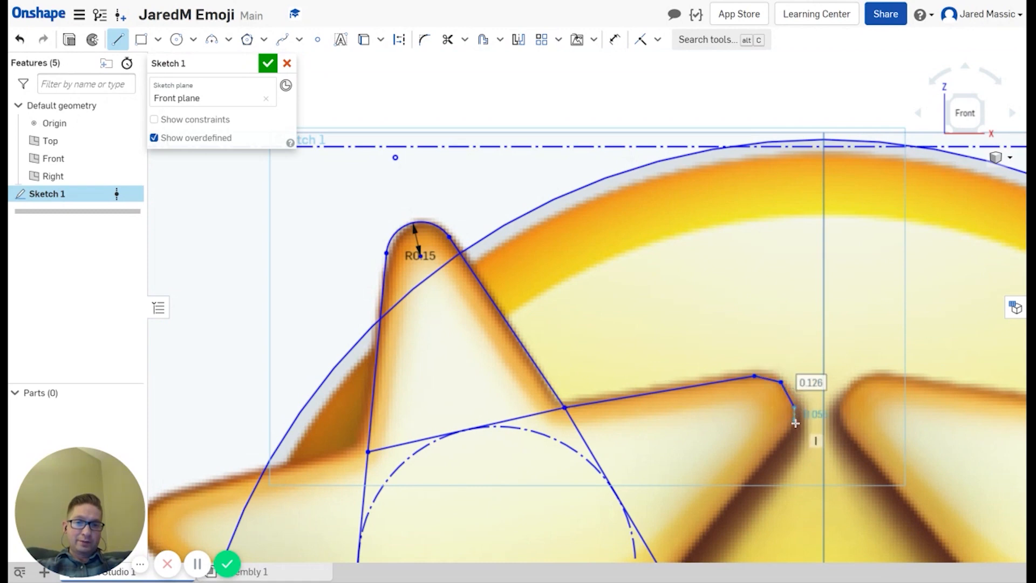
Step: Continue short segments around the rounded tip and close the outline back onto the polygon vertex
click(793, 425)
click(779, 444)
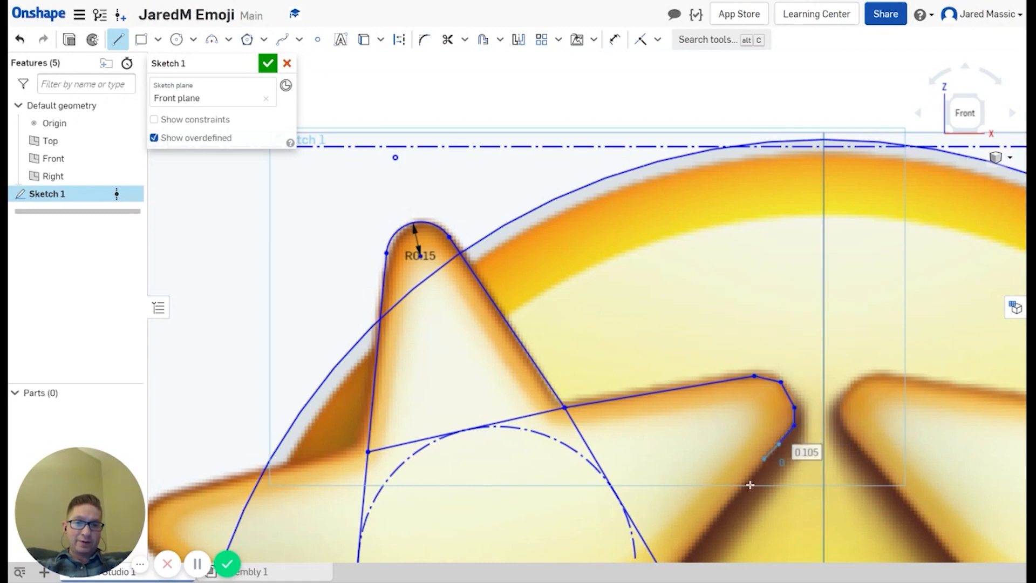
scroll(745, 485, up, 2)
scroll(739, 488, down, 4)
scroll(725, 482, down, 2)
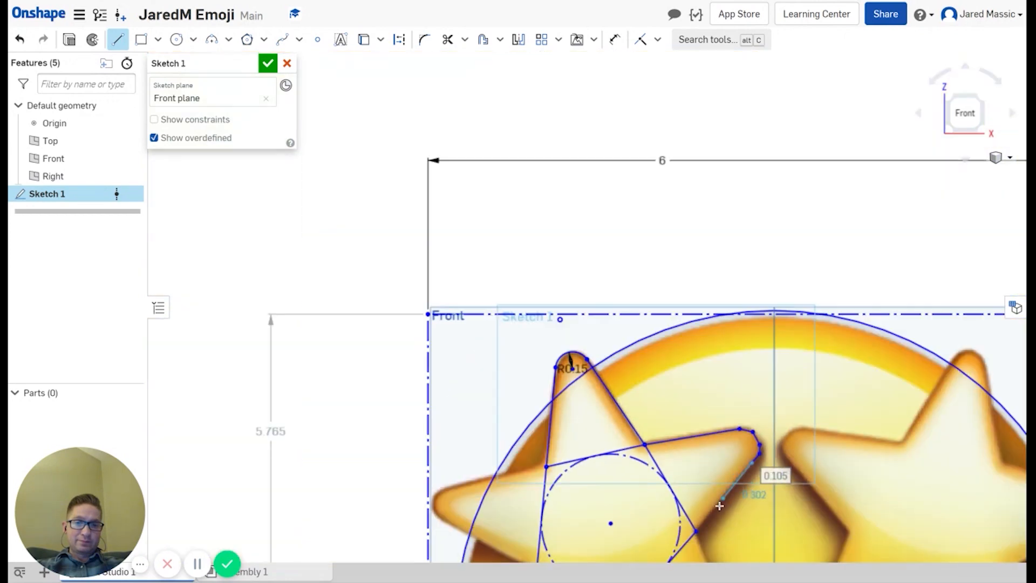
click(699, 531)
scroll(680, 458, up, 4)
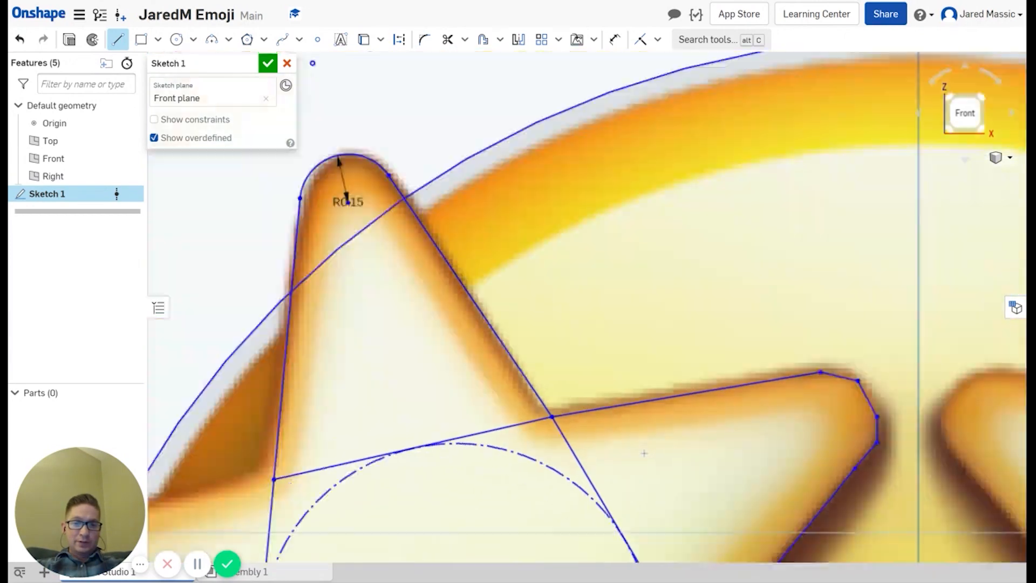
scroll(644, 453, down, 10)
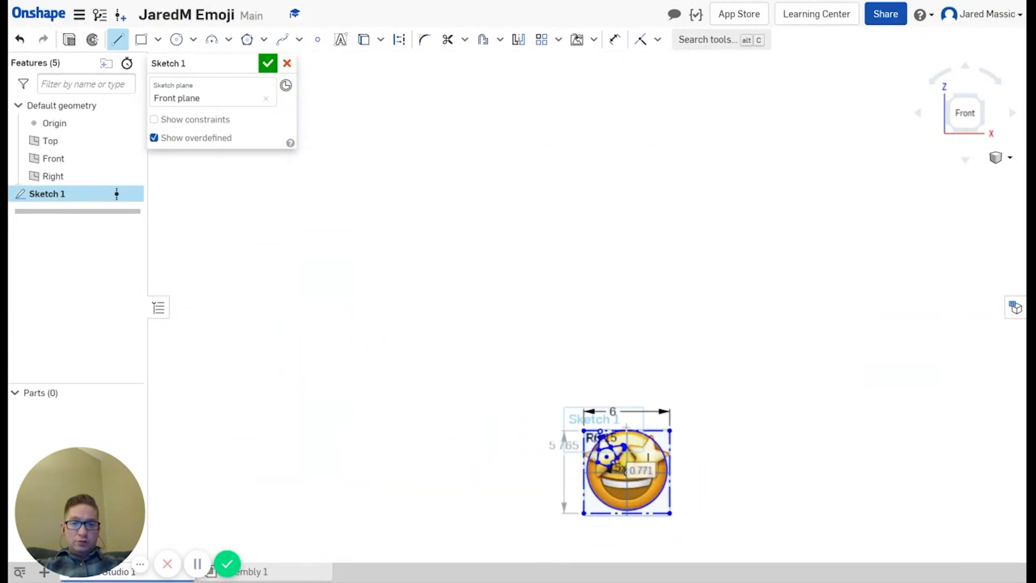
middle_drag(626, 427, 613, 294)
scroll(609, 340, up, 10)
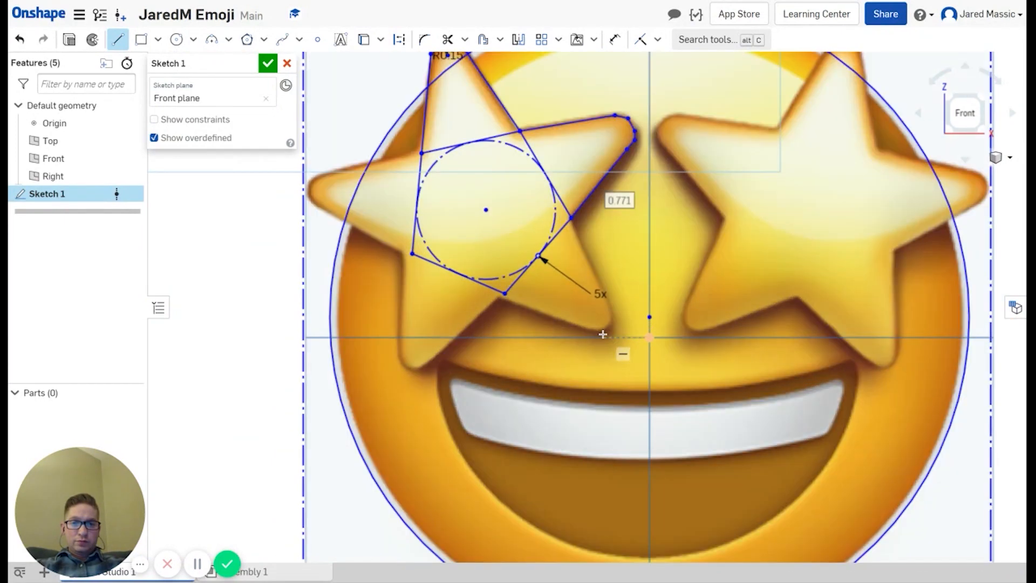
scroll(602, 334, down, 3)
scroll(458, 233, down, 3)
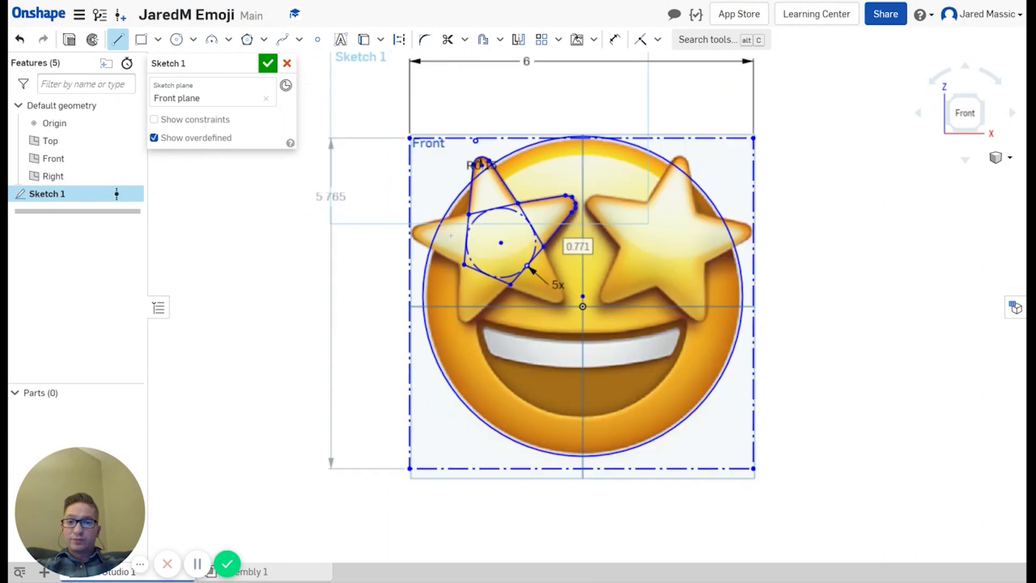
scroll(446, 233, up, 6)
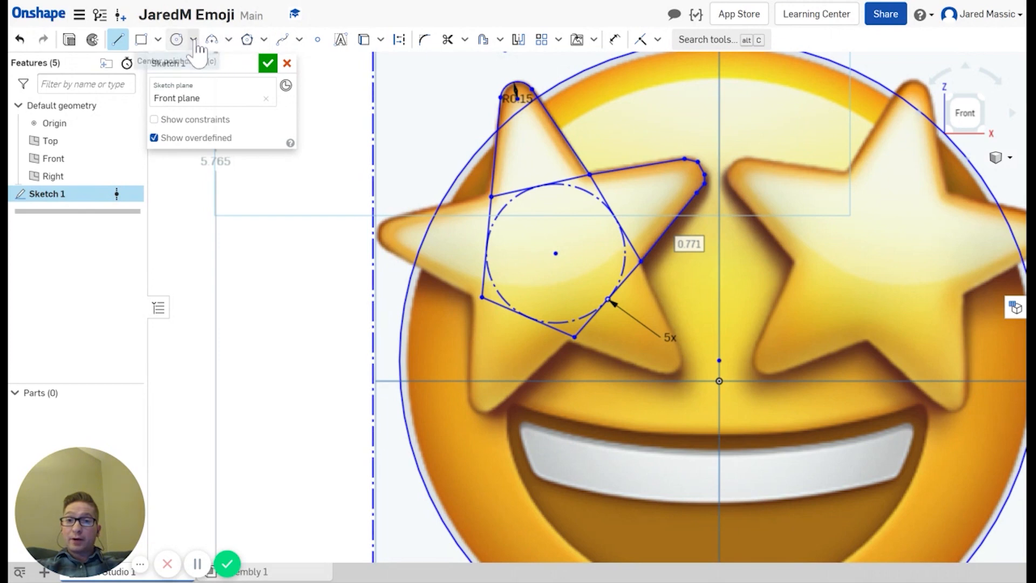
Step: Draw an R0.16 three-point arc rounding the left star's left tip
click(117, 40)
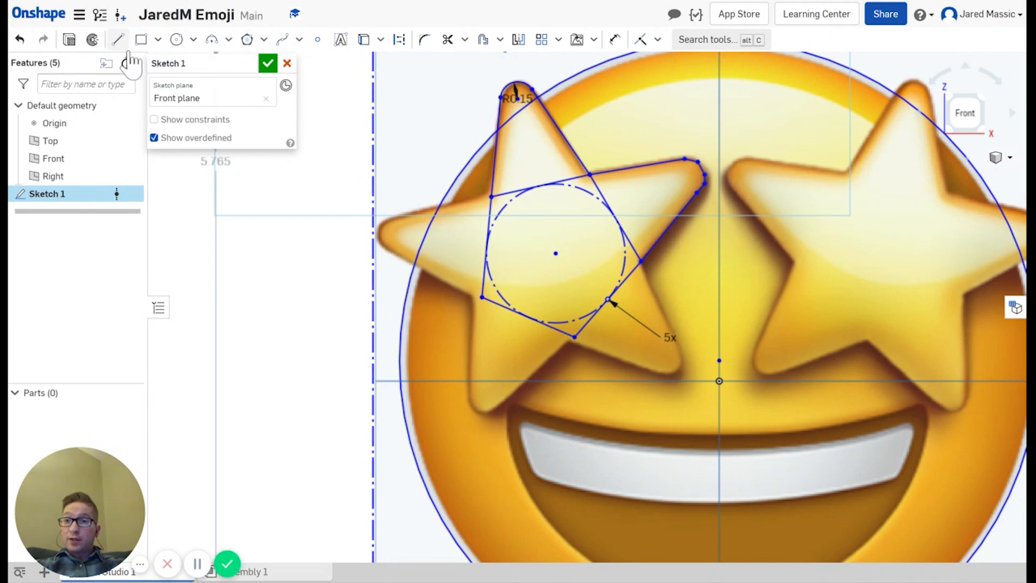
click(117, 40)
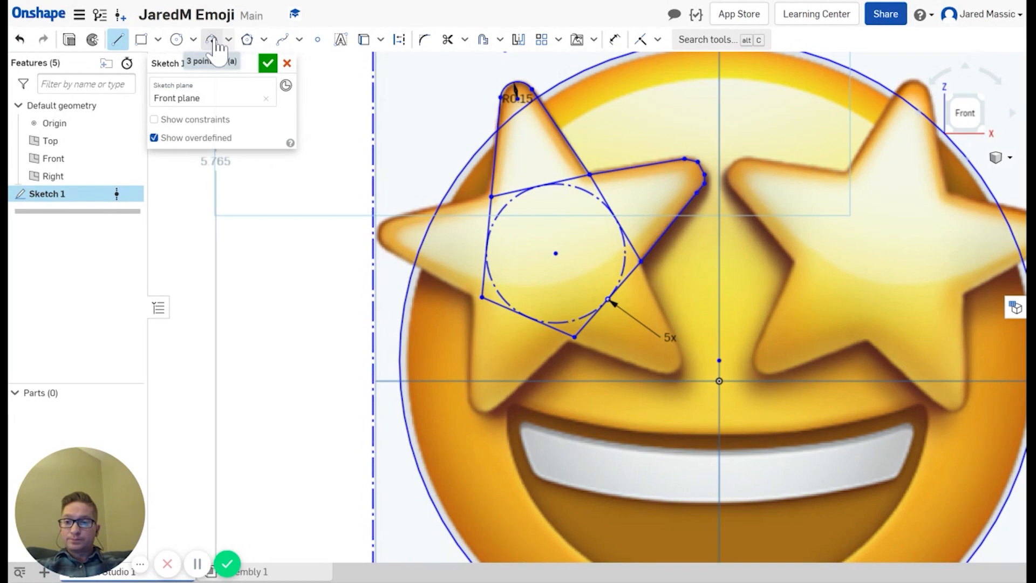
click(215, 42)
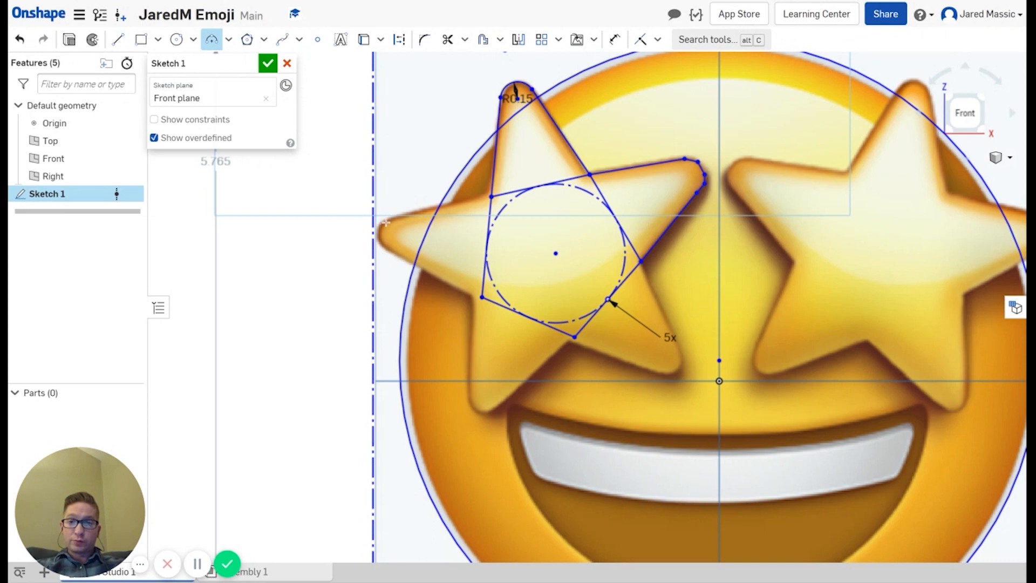
scroll(389, 220, up, 5)
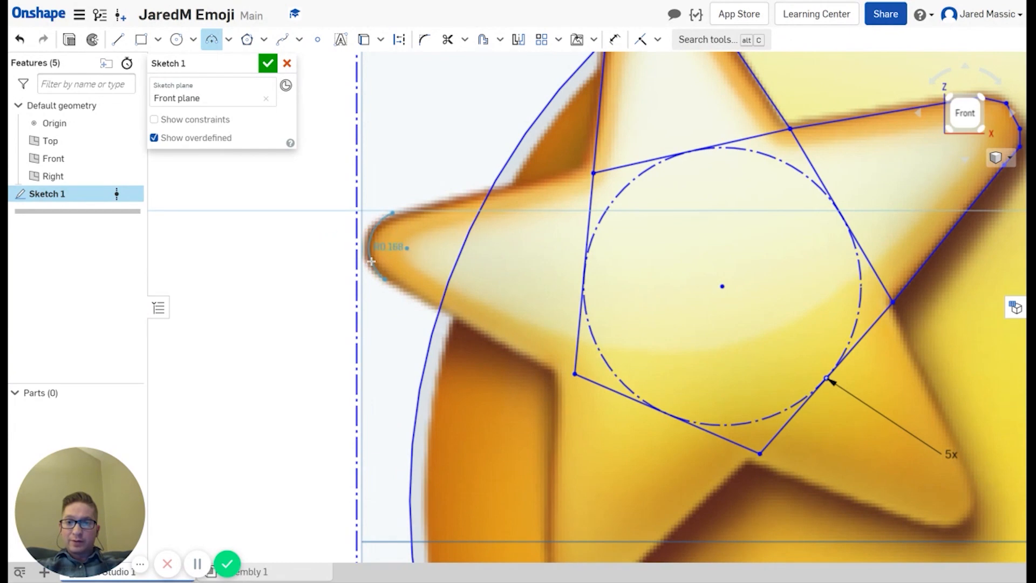
click(369, 260)
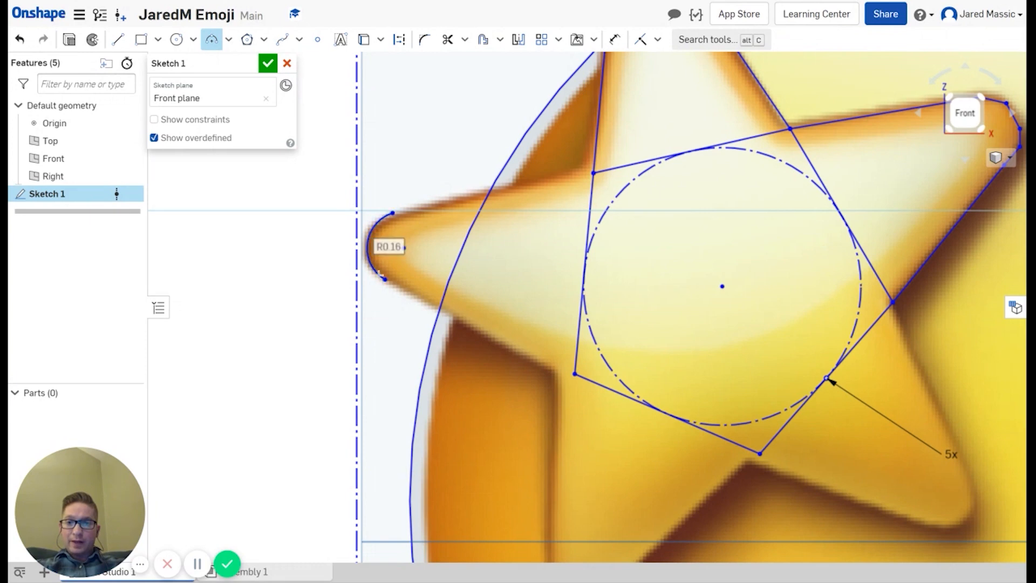
Step: Connect both ends of the tip arc to the pentagon's vertices with straight lines
click(118, 40)
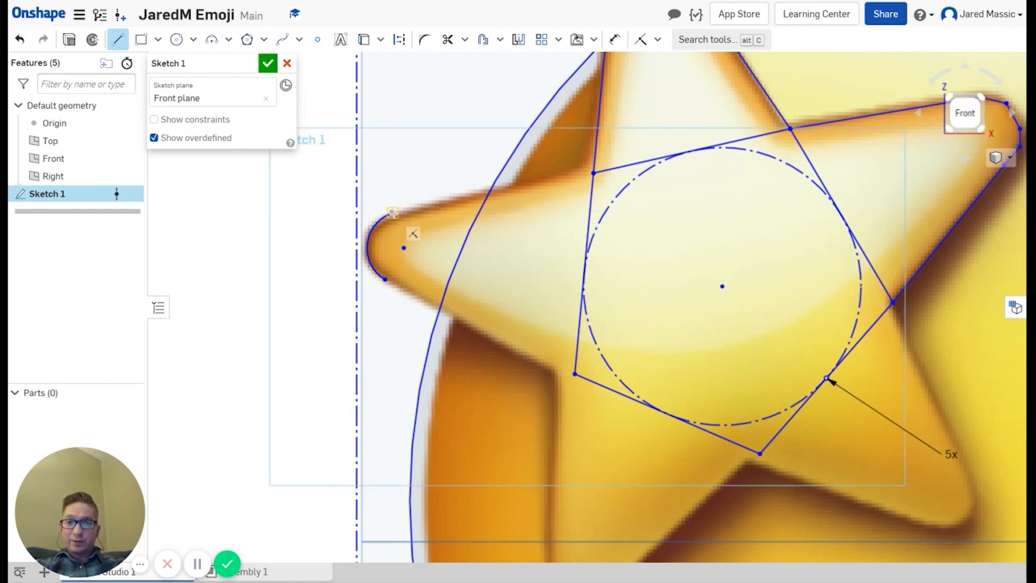
click(393, 213)
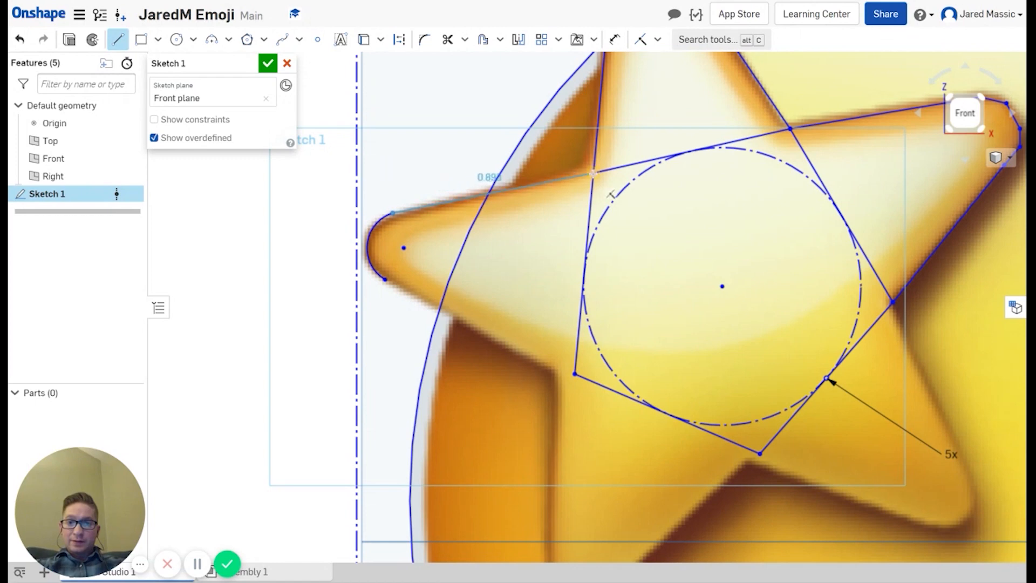
click(594, 173)
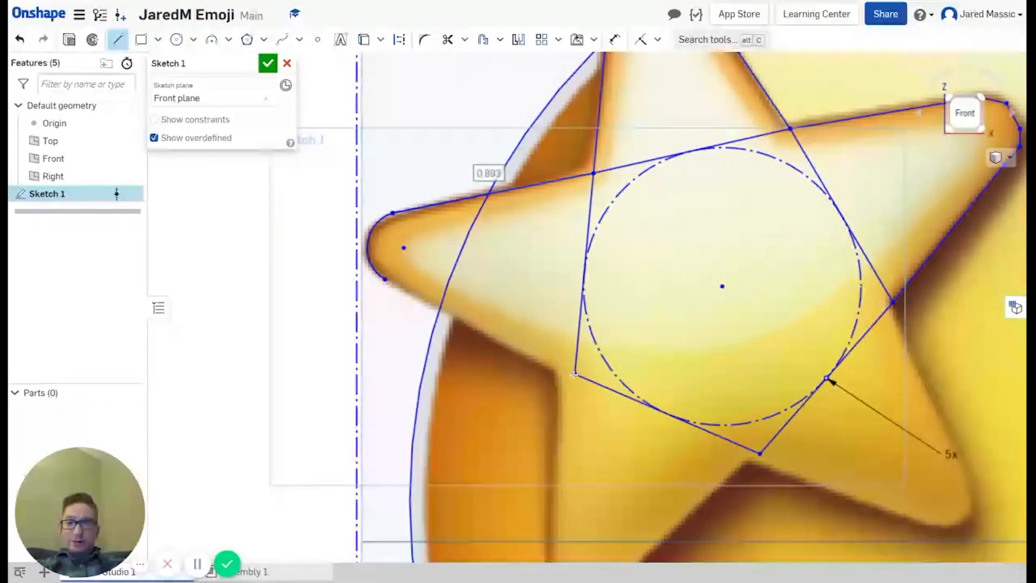
click(574, 373)
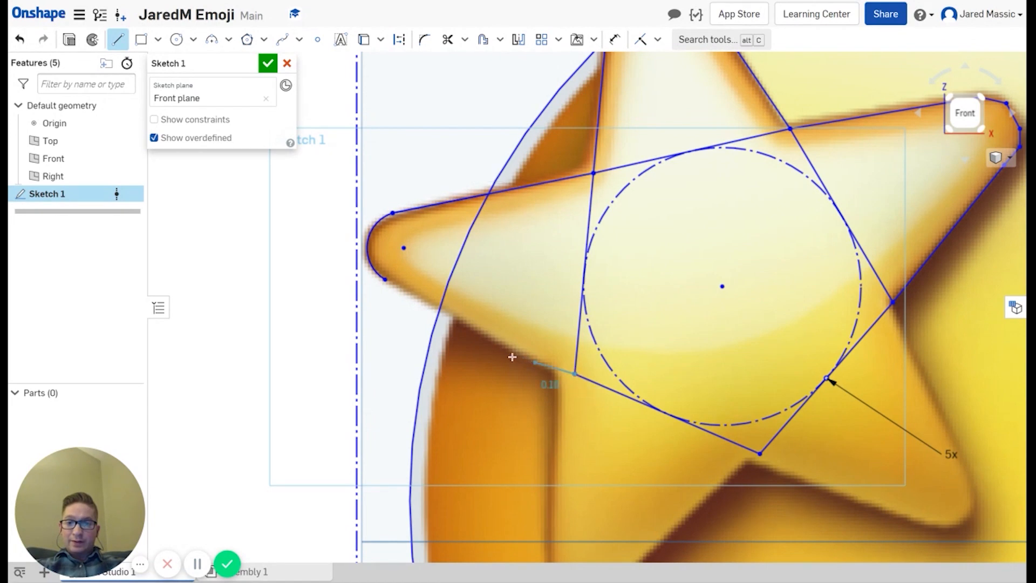
click(384, 280)
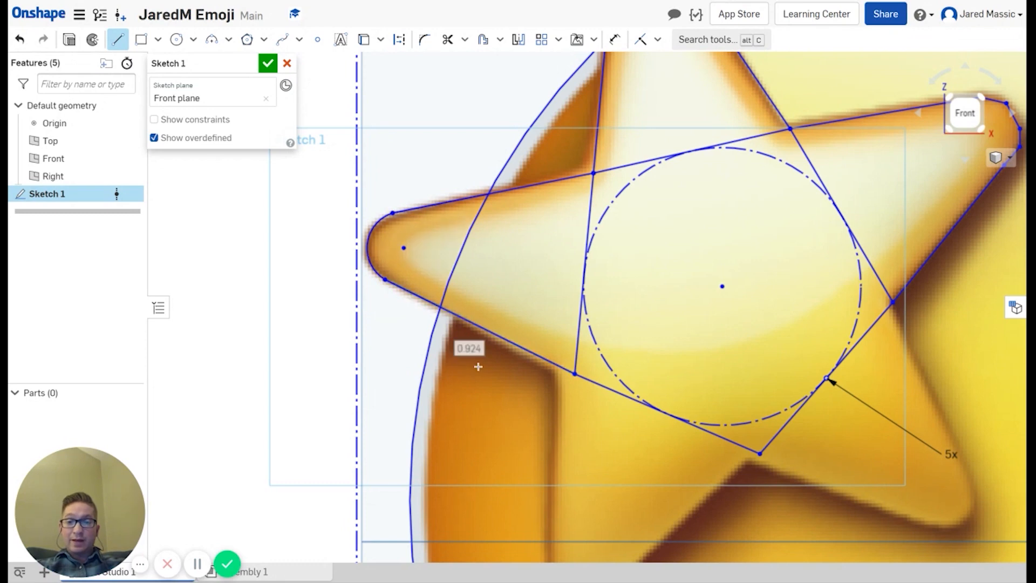
scroll(660, 368, down, 3)
scroll(701, 394, up, 4)
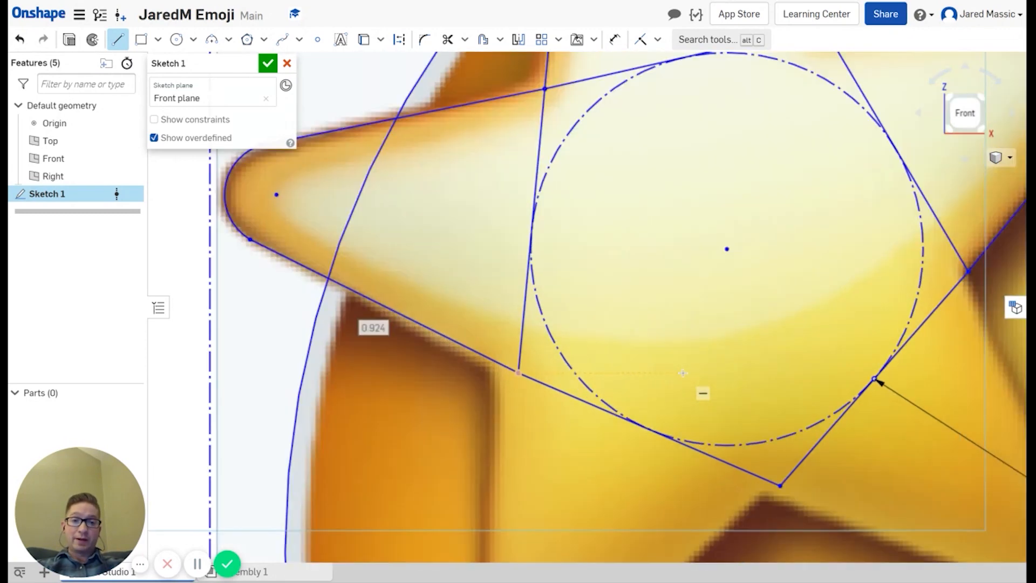
scroll(683, 372, down, 2)
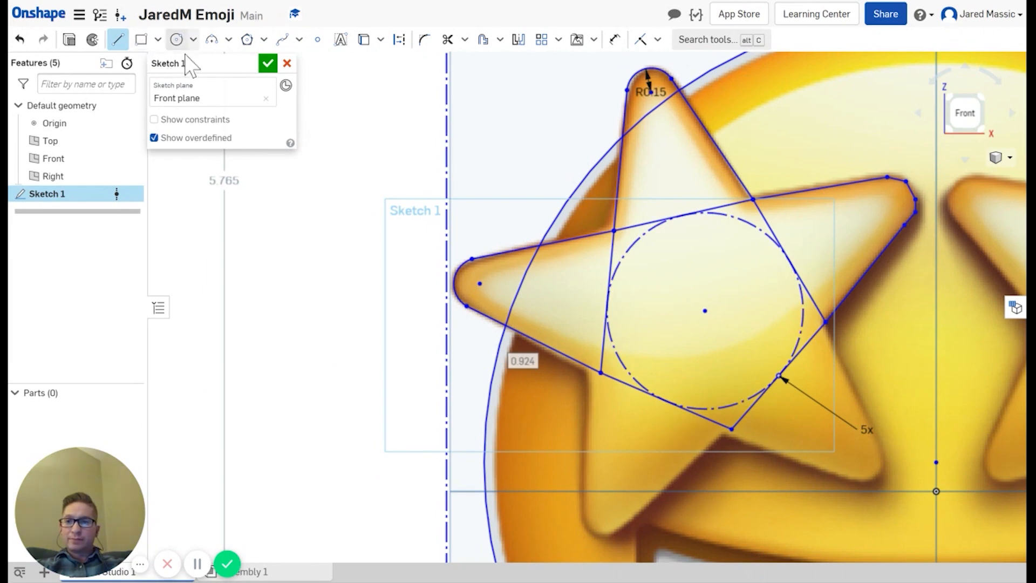
Step: Round the star's lower-left tip with an R0.14 arc and its lower-right tip with an R0.137 arc
click(211, 40)
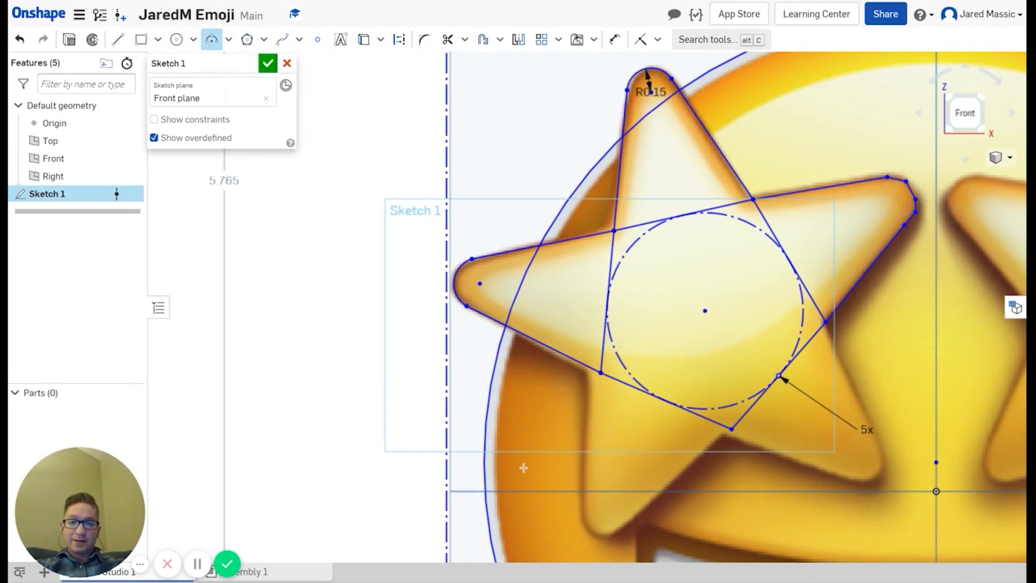
scroll(604, 521, down, 5)
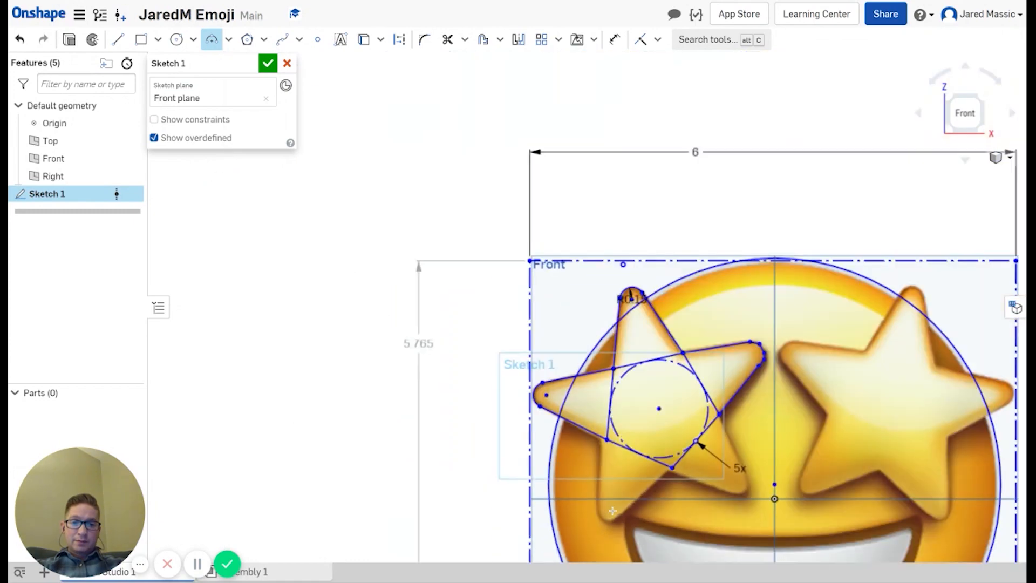
scroll(600, 454, up, 6)
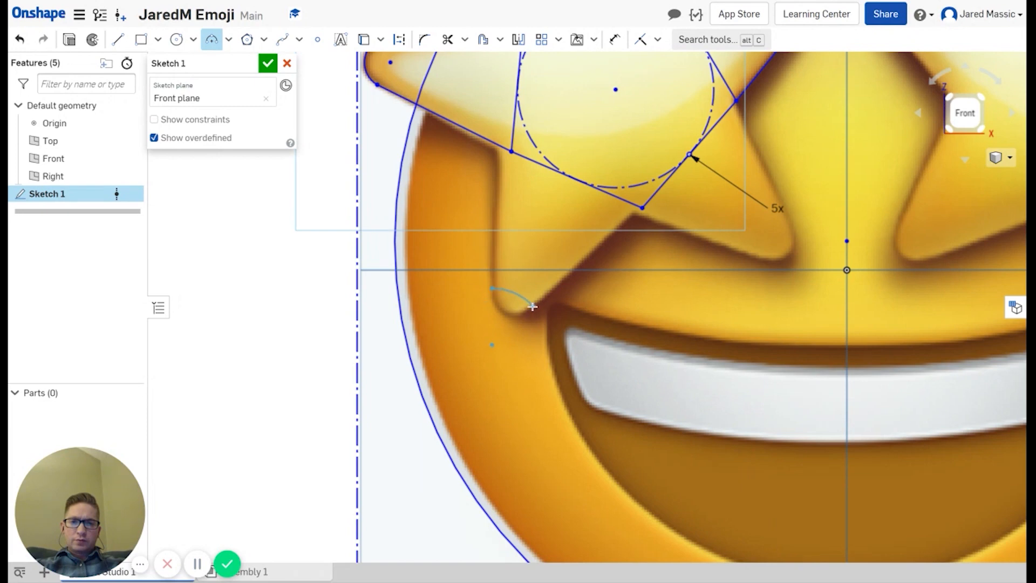
click(514, 315)
click(791, 232)
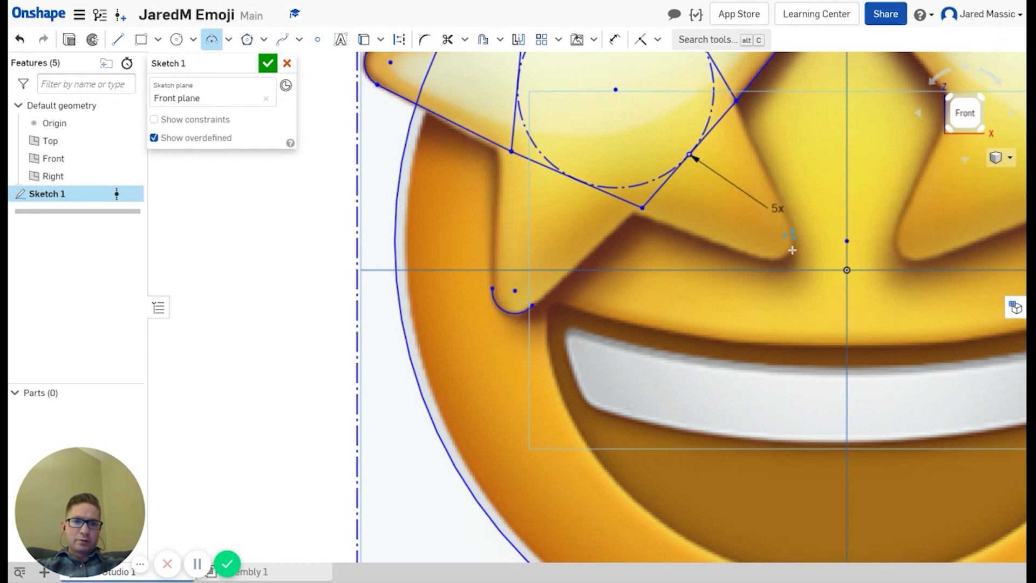
click(762, 260)
click(783, 257)
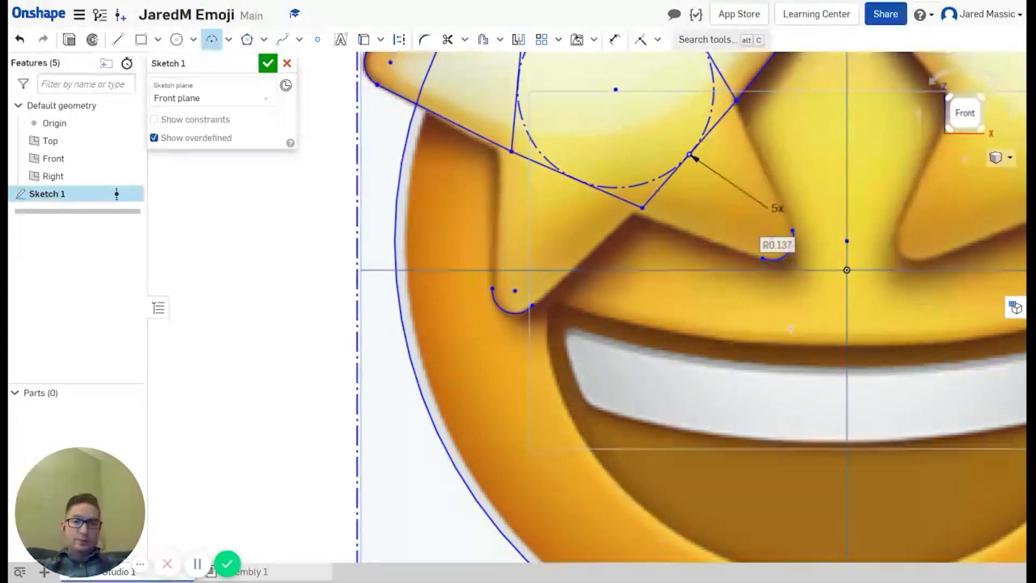
click(679, 286)
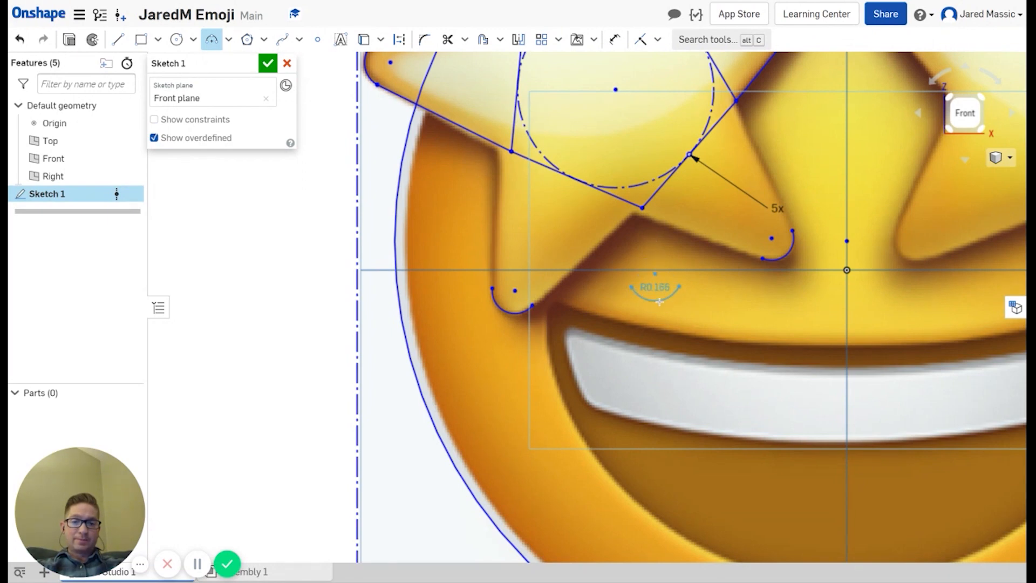
key(Escape)
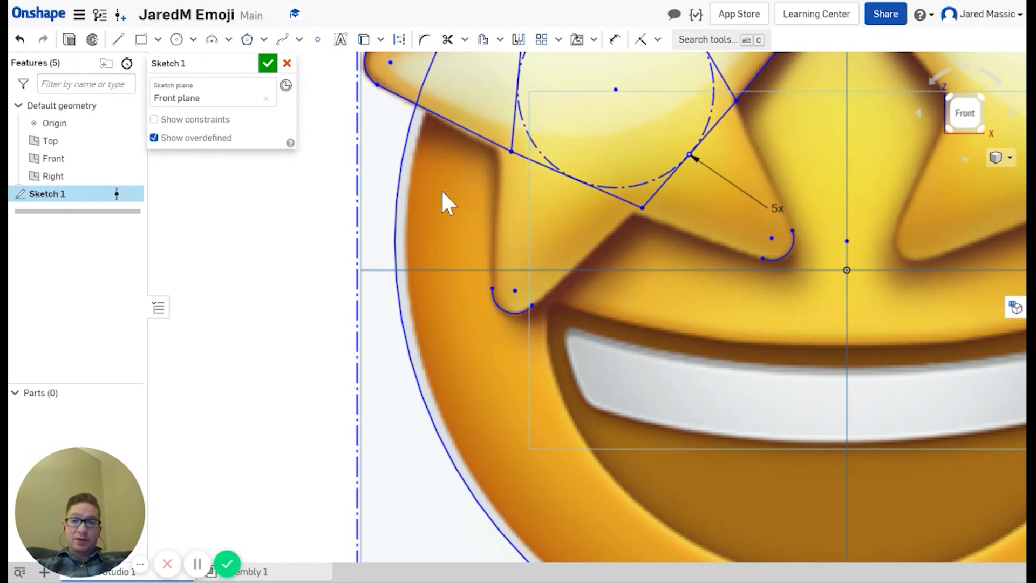
Step: Join the lower-left tip arc's ends to the star's inner vertices with lines
click(117, 40)
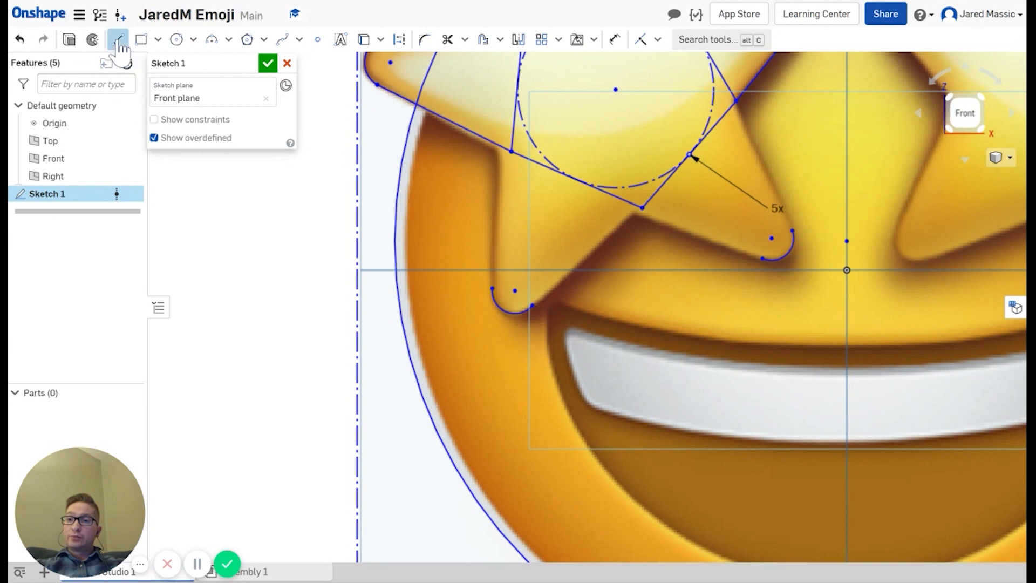
click(493, 287)
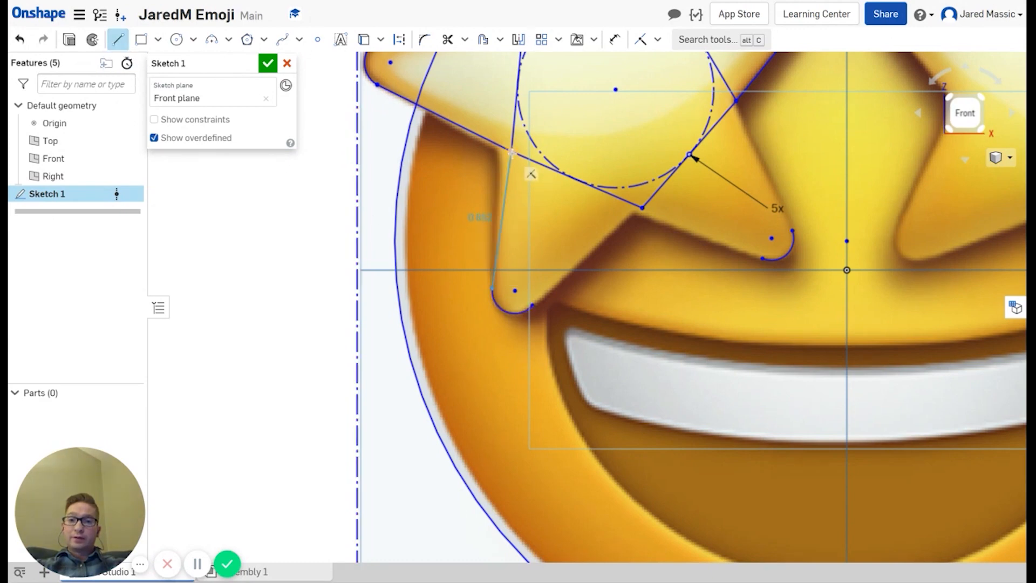
click(512, 153)
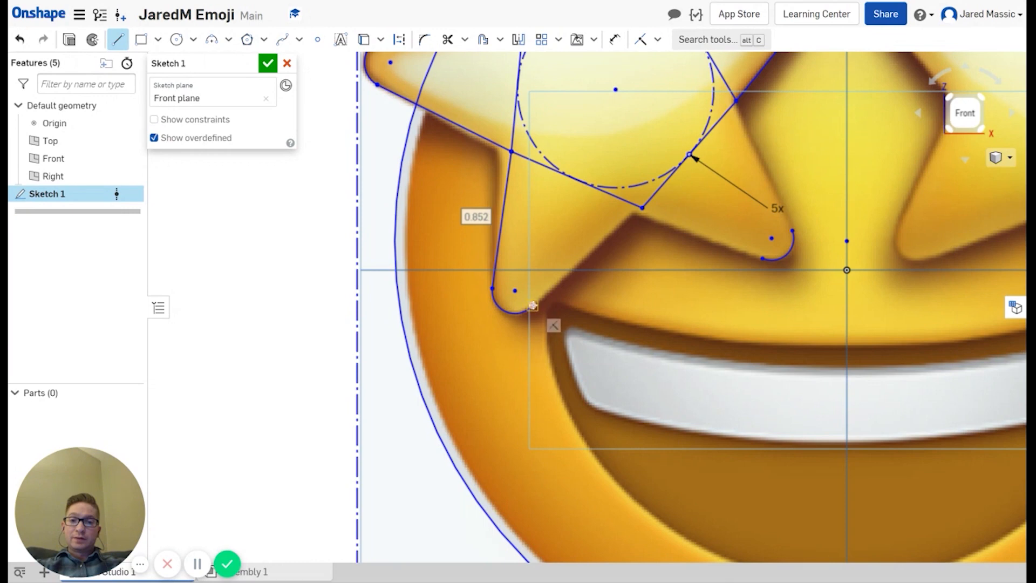
click(533, 306)
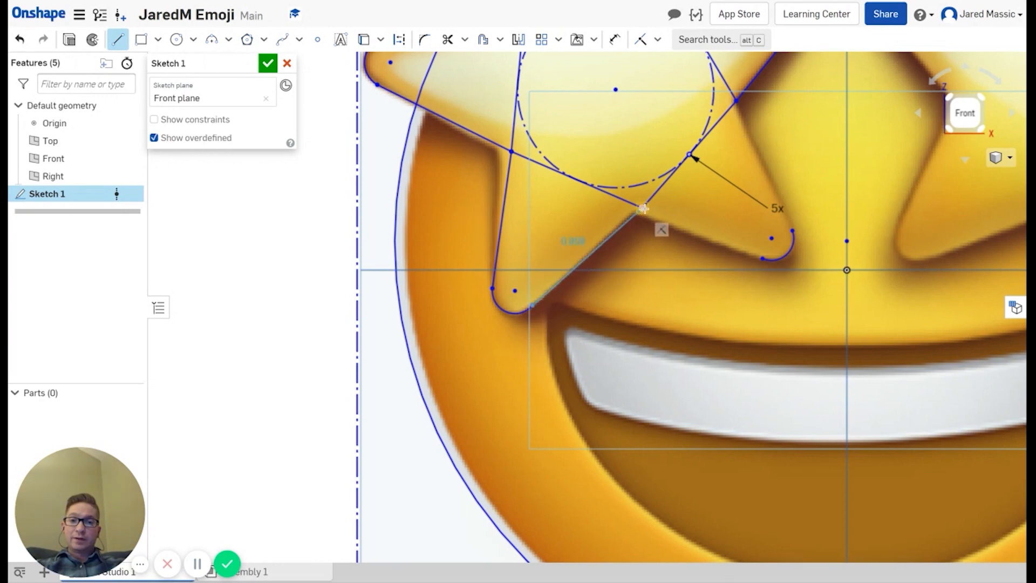
click(643, 207)
Step: Join the lower-right tip arc's ends to the adjacent inner vertices with lines
click(763, 259)
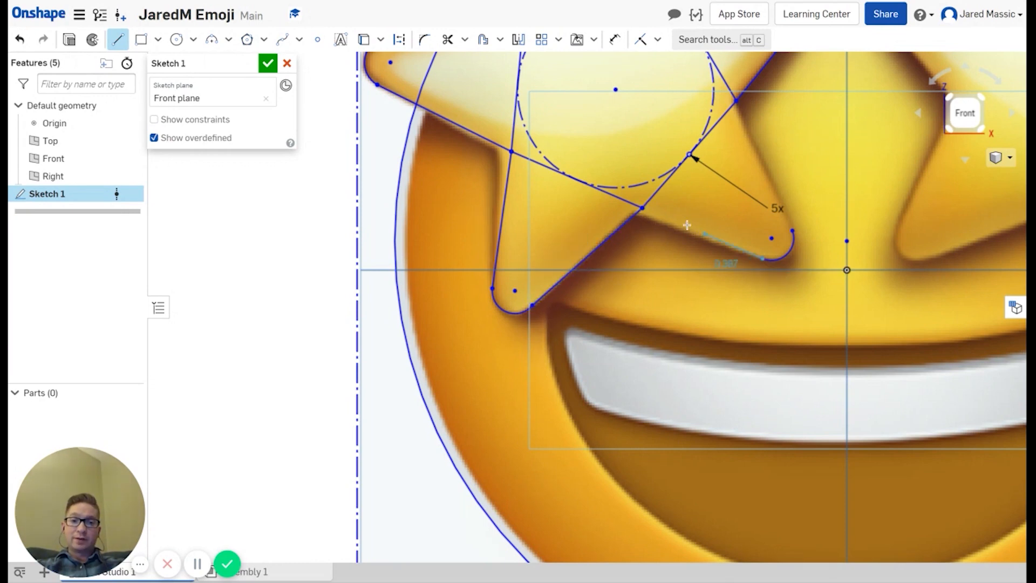
click(643, 208)
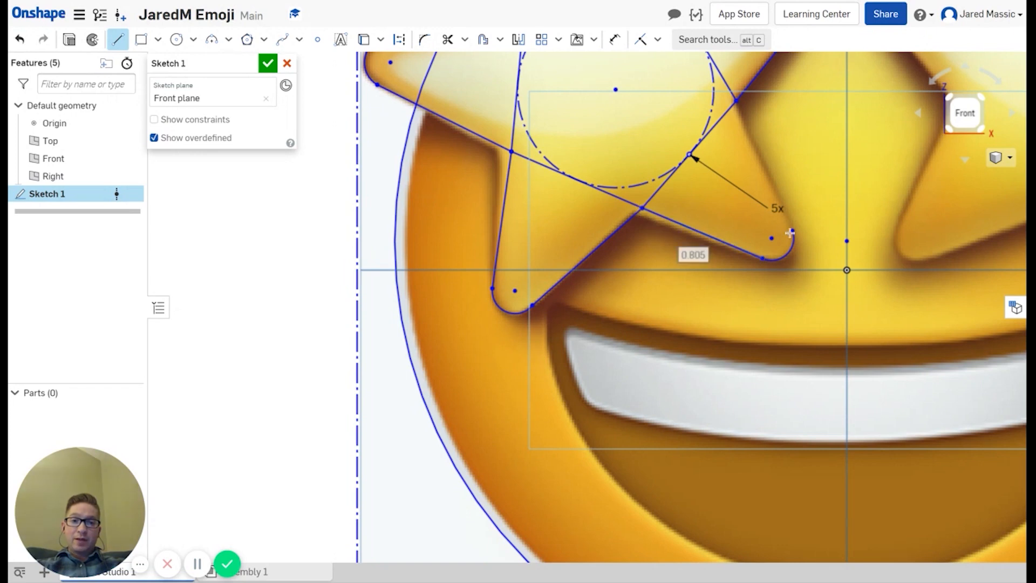
click(790, 232)
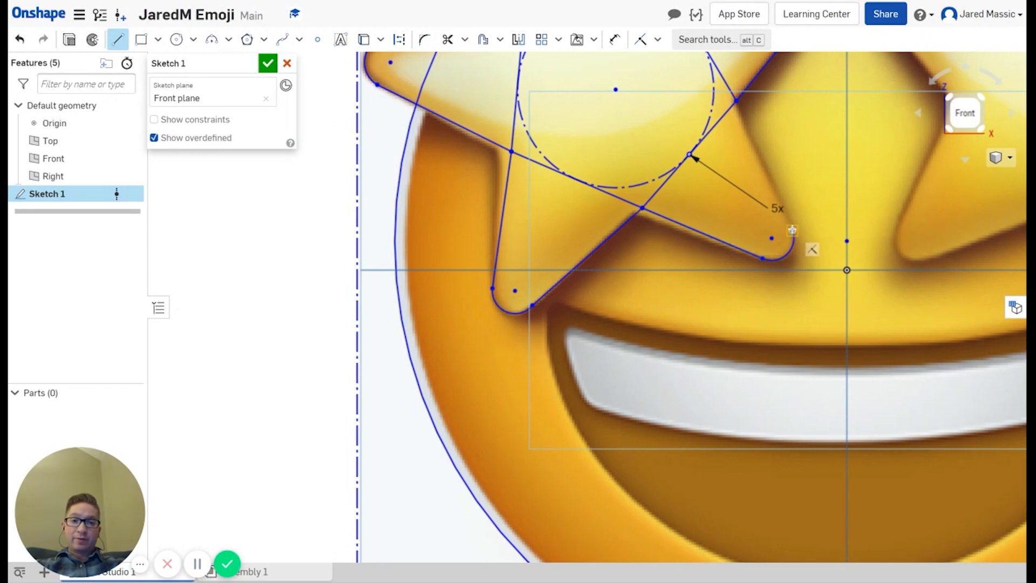
click(737, 106)
scroll(765, 195, up, 3)
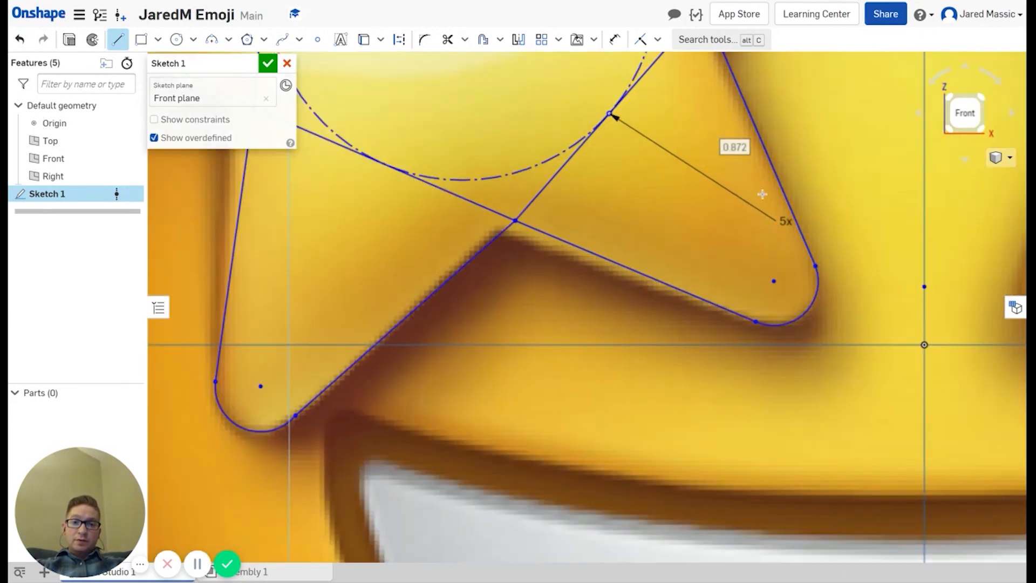
scroll(762, 195, down, 6)
scroll(728, 107, up, 3)
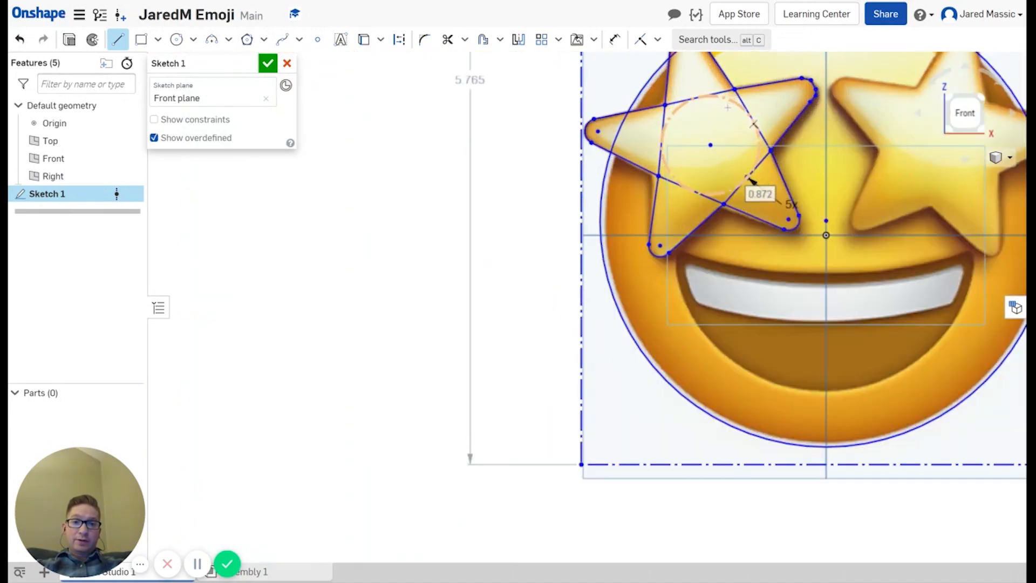
scroll(727, 107, up, 2)
scroll(754, 211, up, 2)
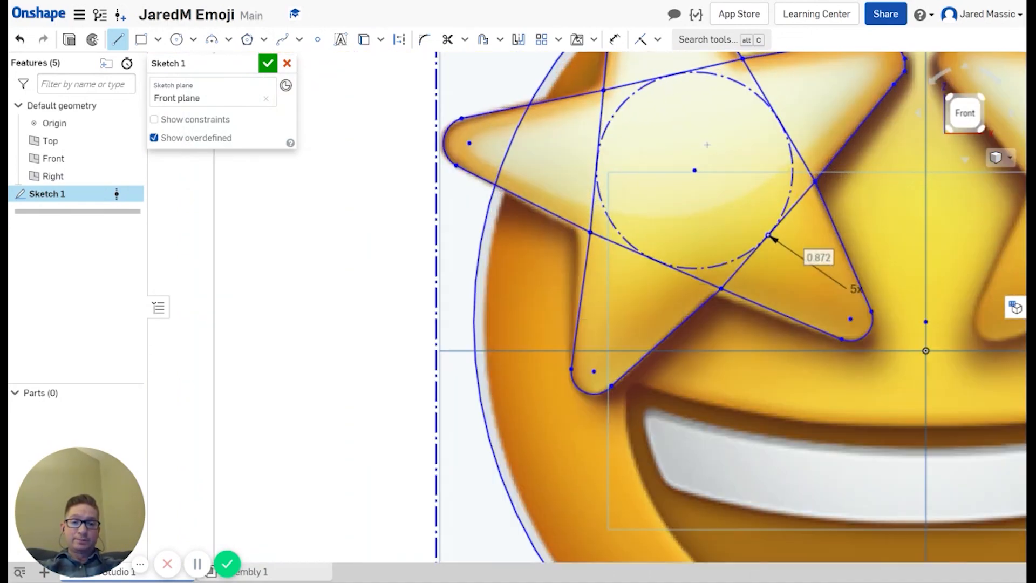
scroll(770, 237, down, 5)
scroll(736, 202, up, 1)
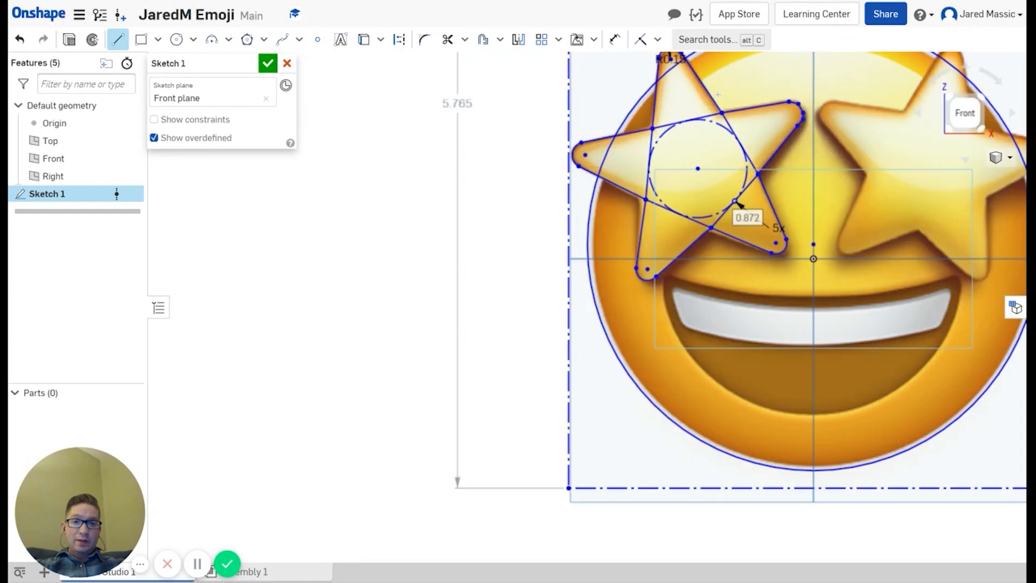
mouse_move(798, 122)
middle_down()
mouse_move(749, 165)
mouse_move(635, 203)
middle_up()
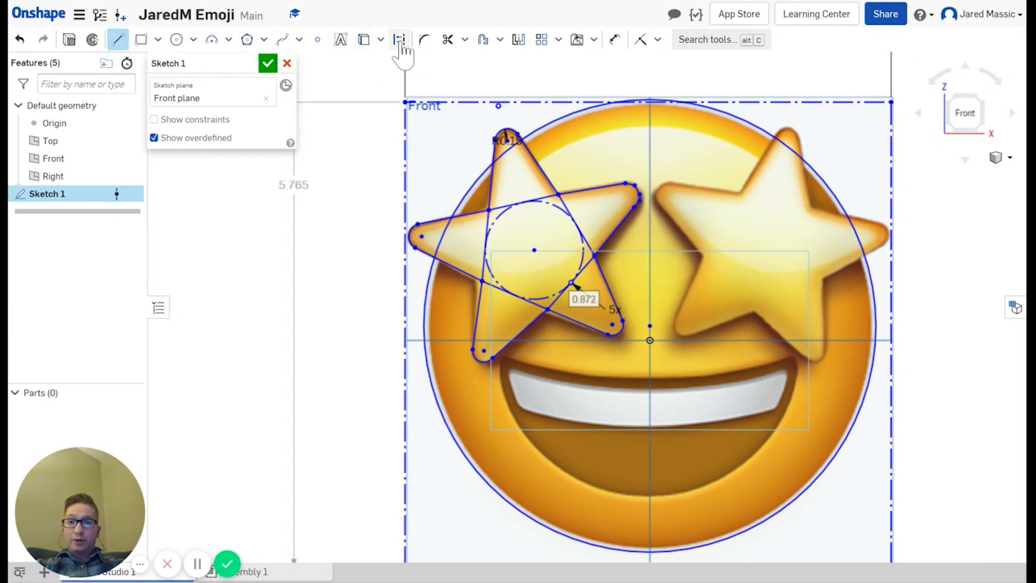
Step: Draw a vertical construction line on the midline between the two star eyes
click(399, 42)
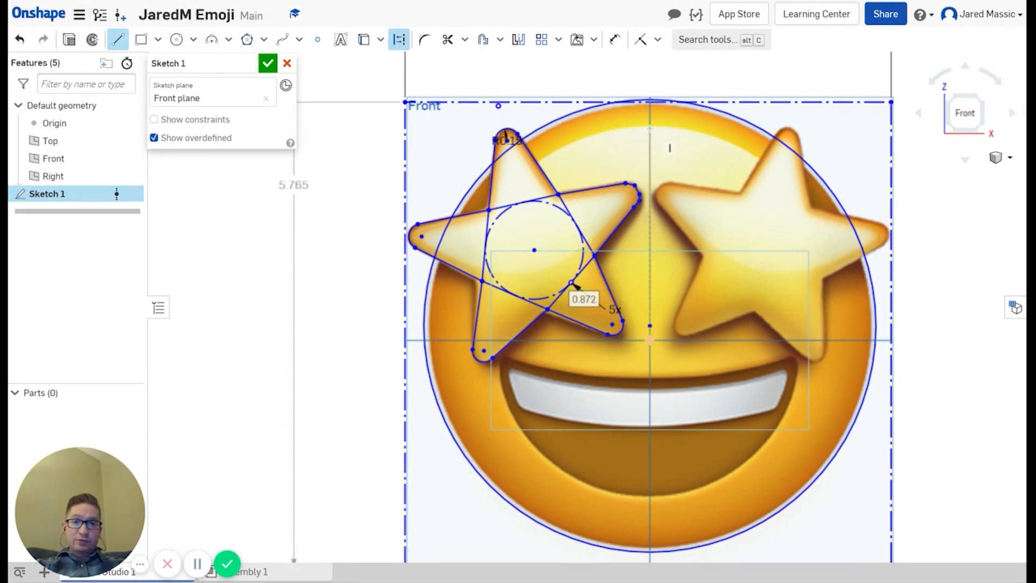
click(649, 128)
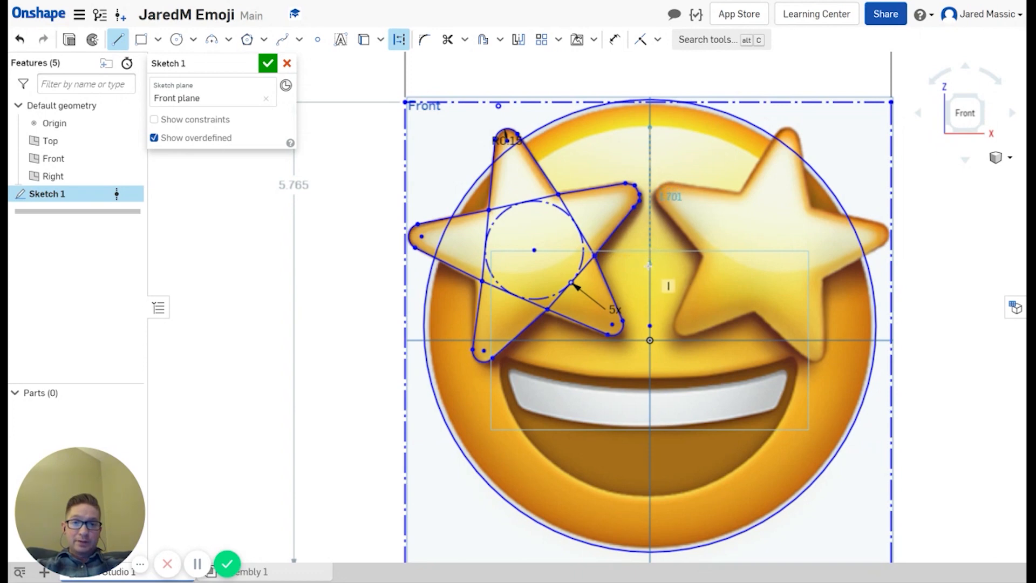
click(650, 264)
key(Escape)
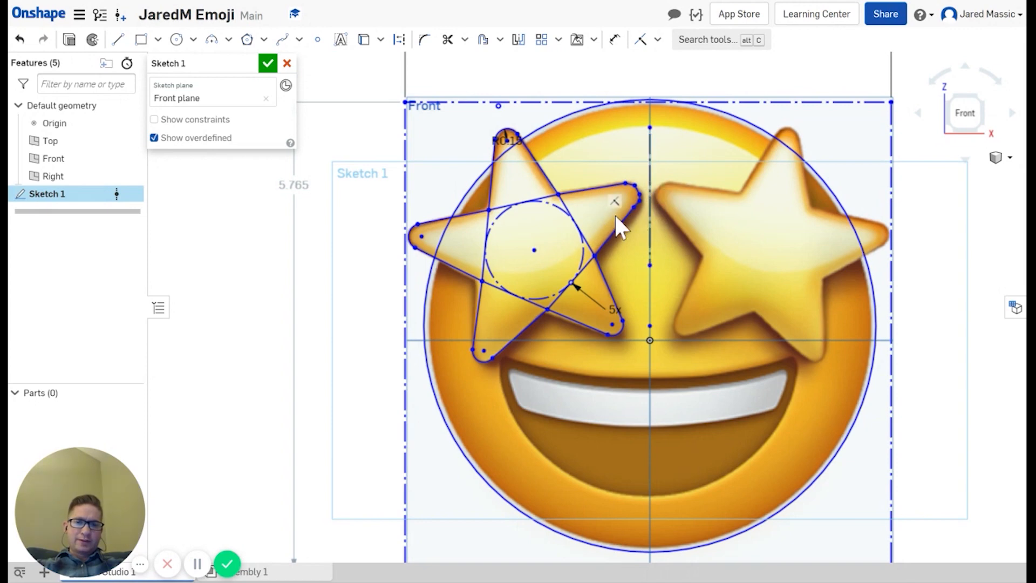
scroll(638, 194, up, 2)
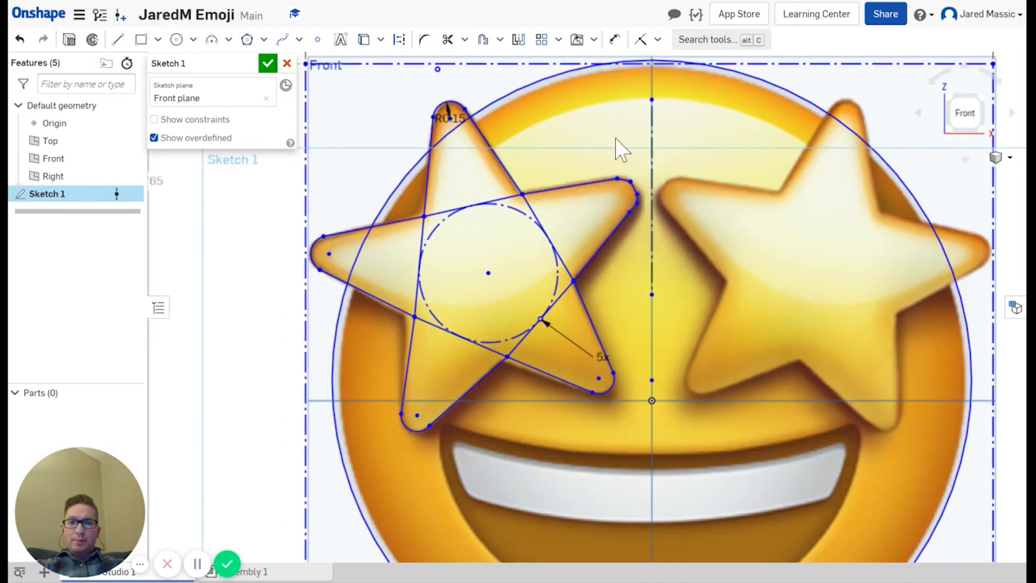
click(447, 42)
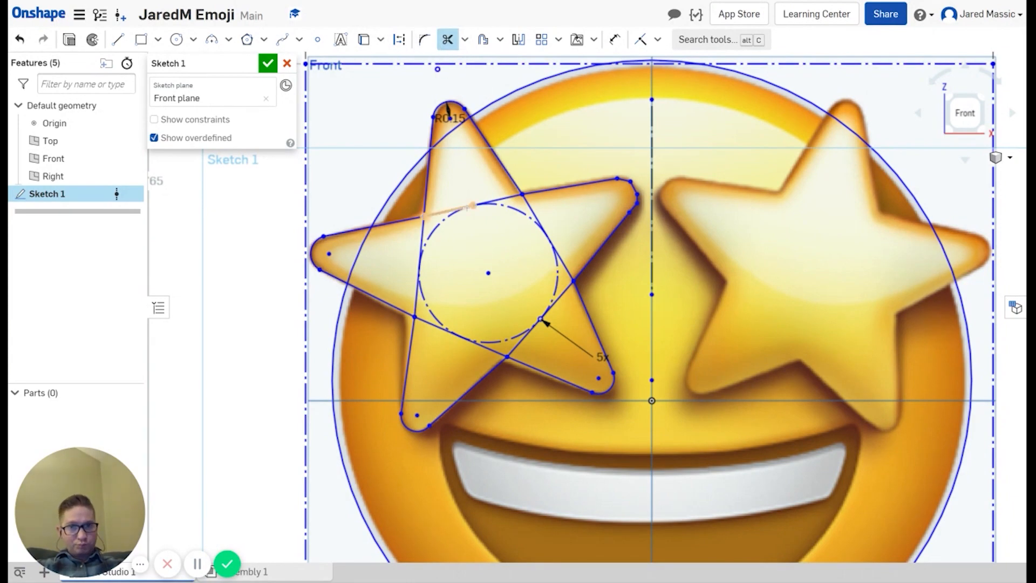
Step: Trim away the dashed construction circle's pieces around the left star
click(501, 207)
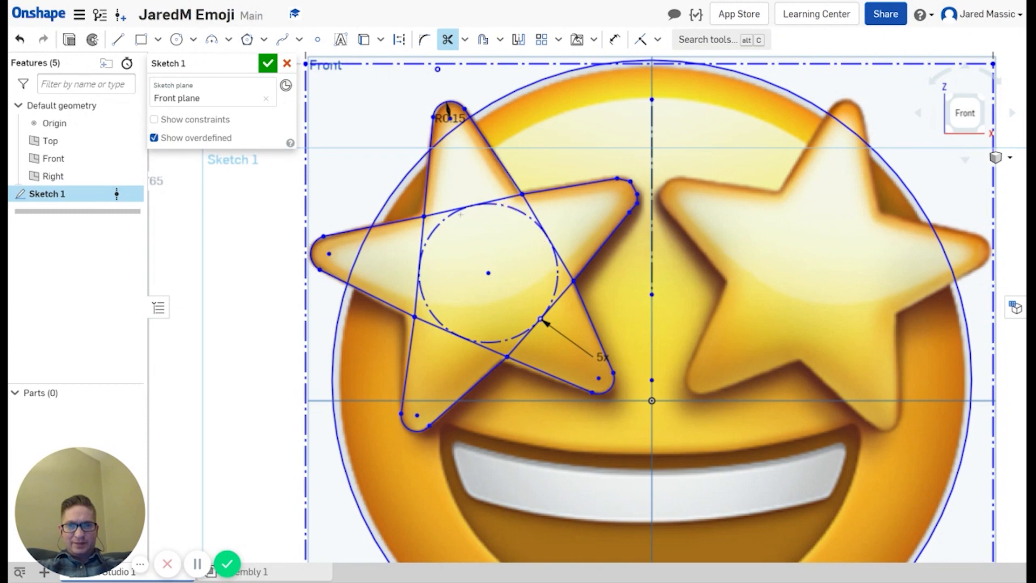
click(452, 215)
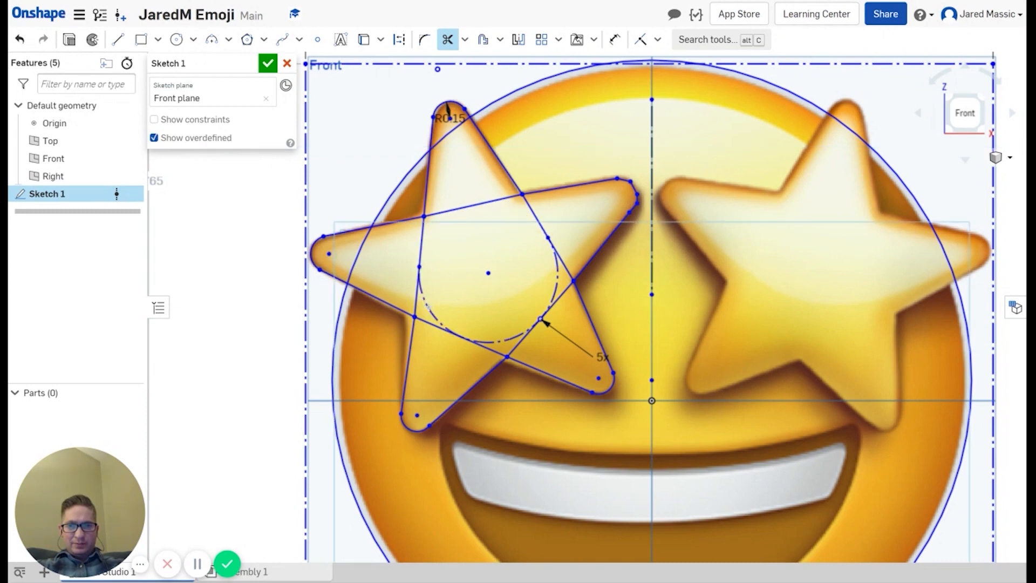
click(517, 337)
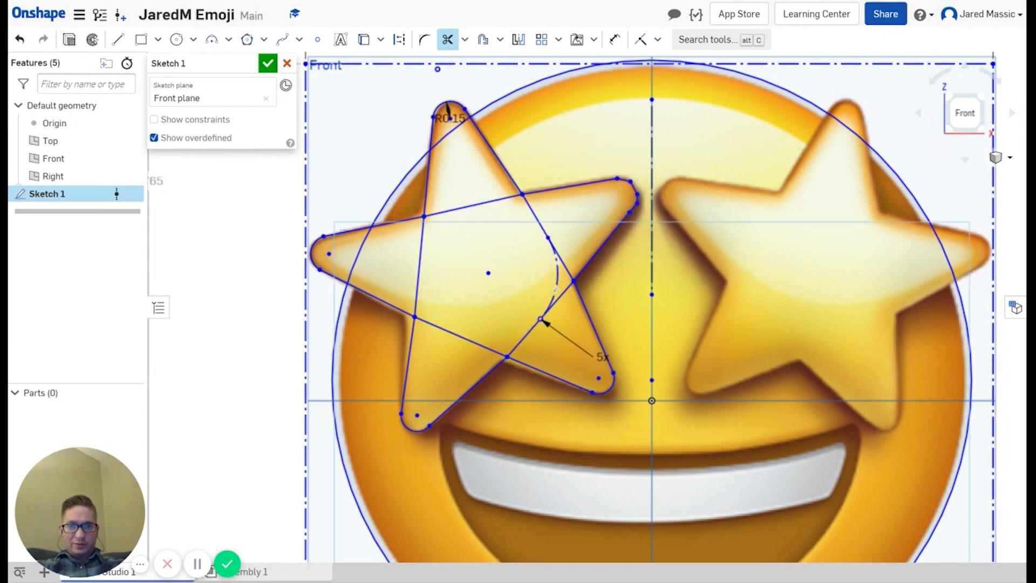
click(556, 289)
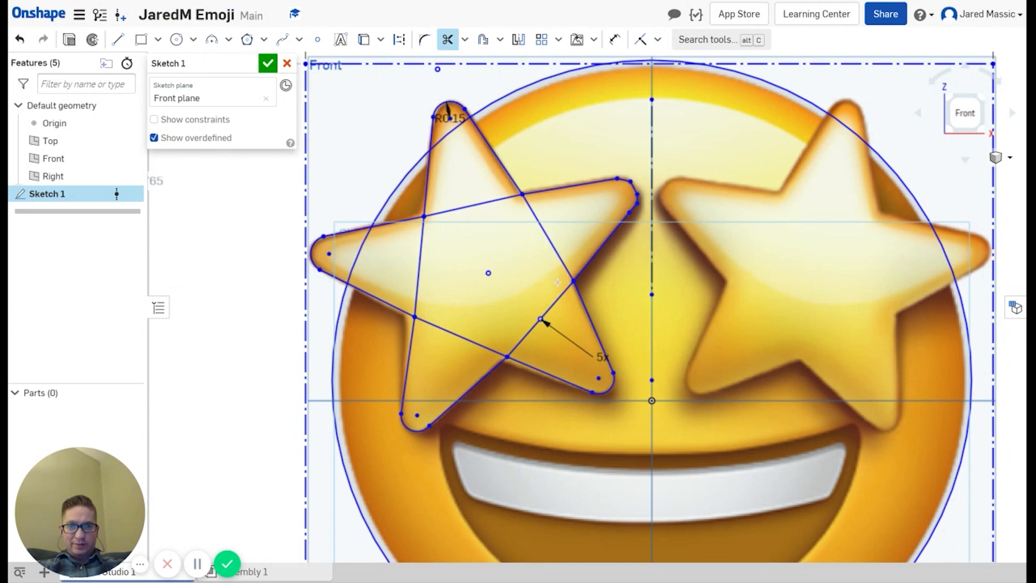
Step: Trim the pentagon's inner segments and leftover pieces across the left and top arms
click(491, 202)
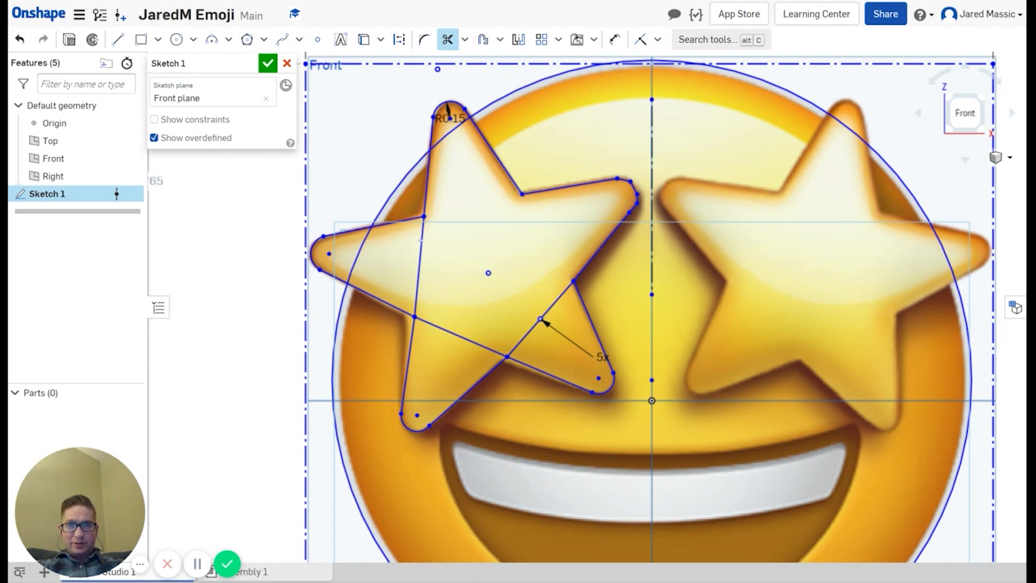
click(421, 243)
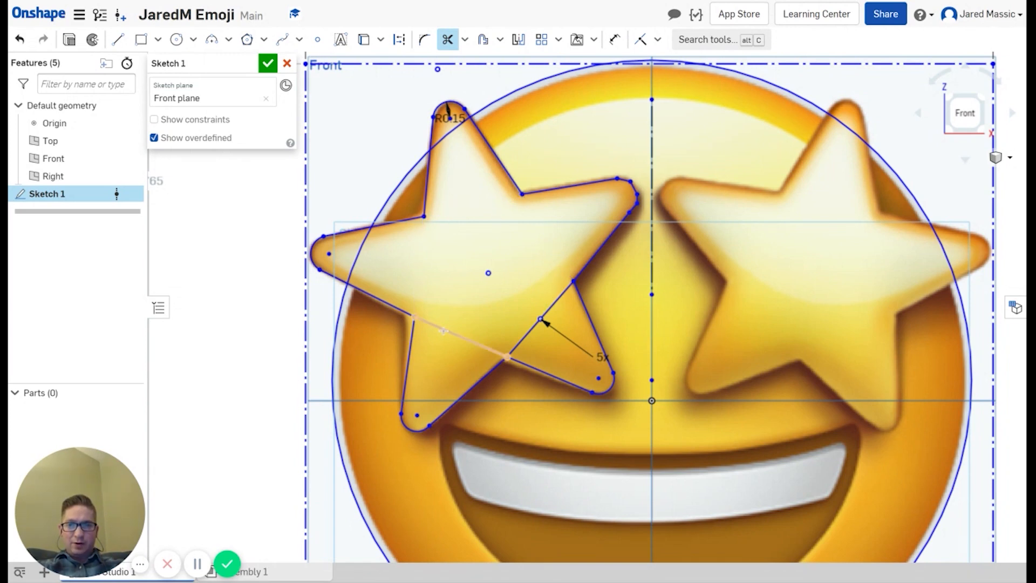
click(463, 341)
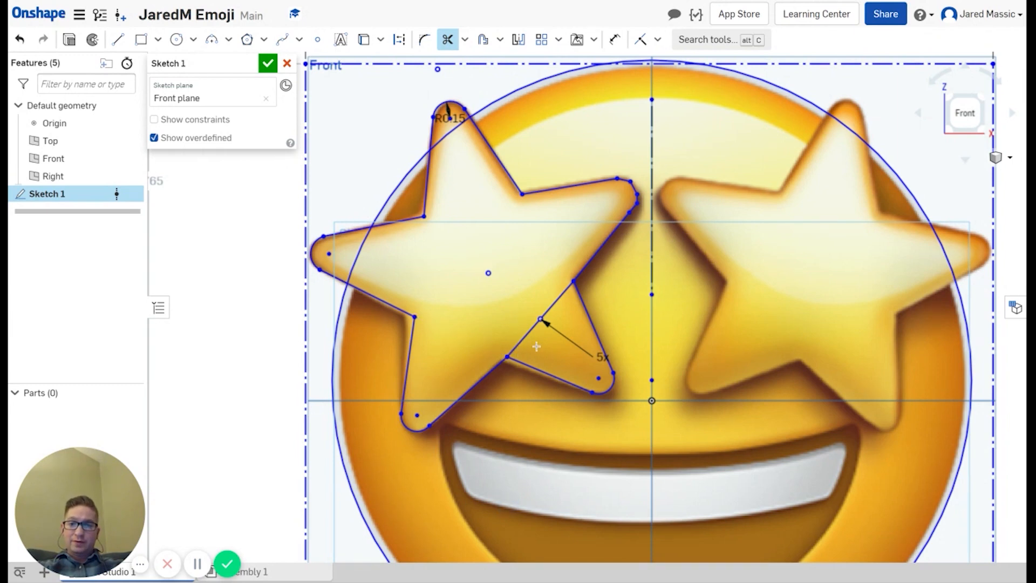
click(527, 339)
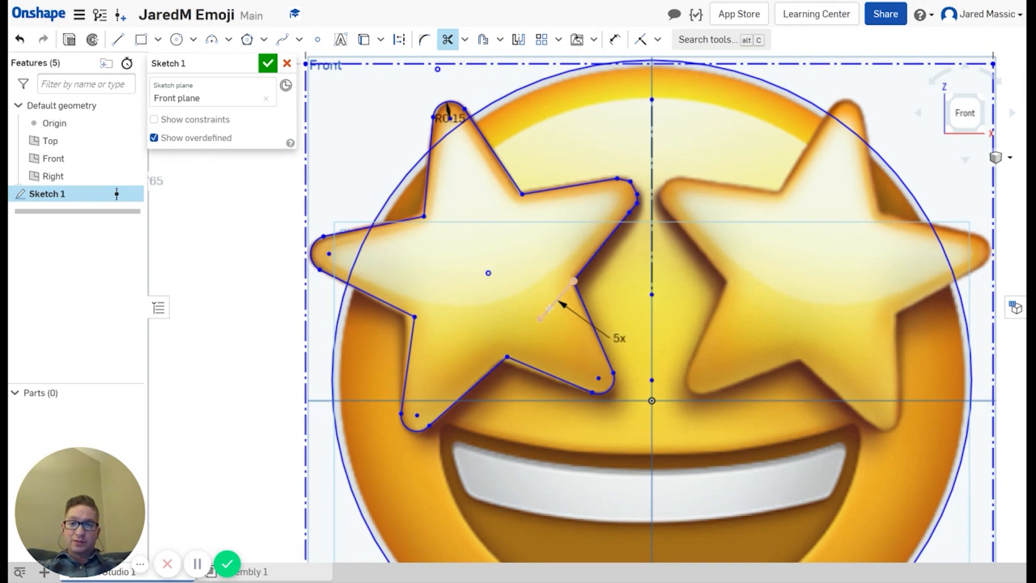
click(549, 308)
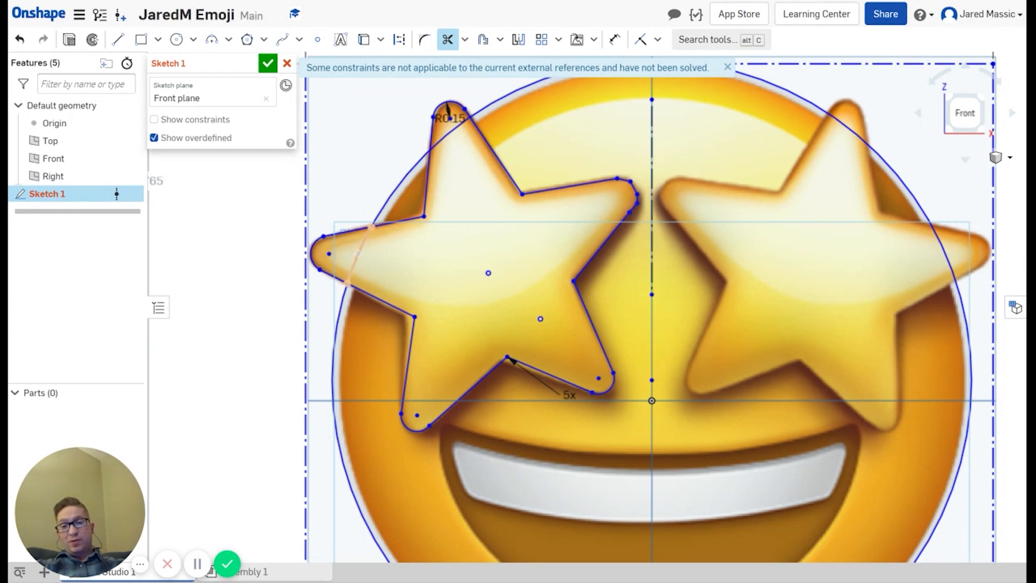
click(358, 253)
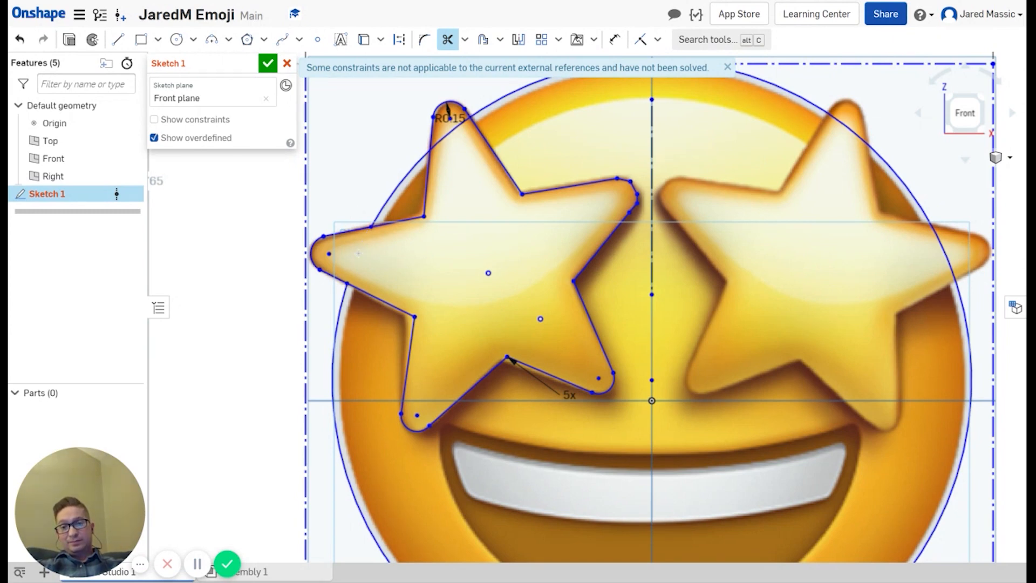
click(452, 132)
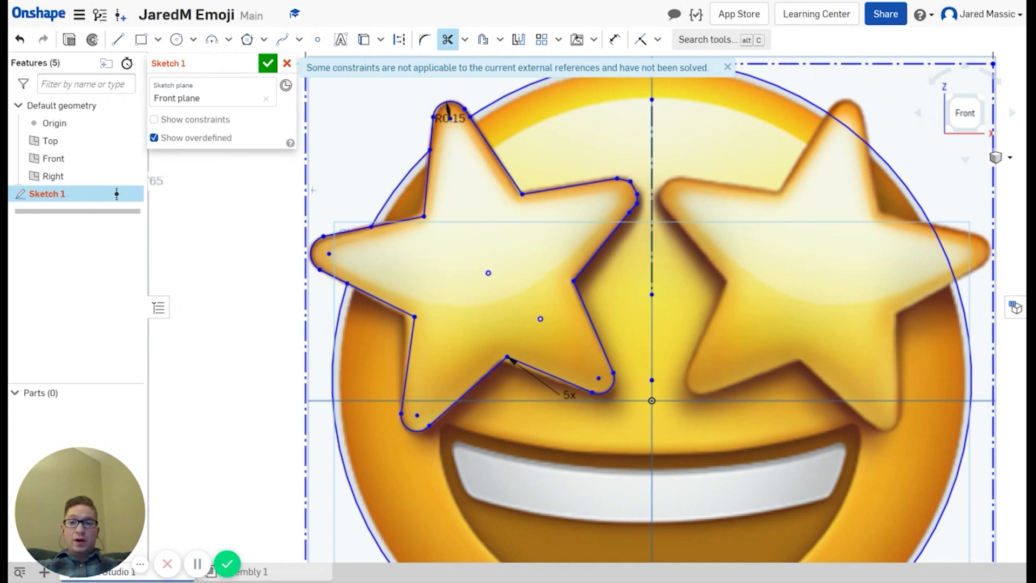
click(447, 40)
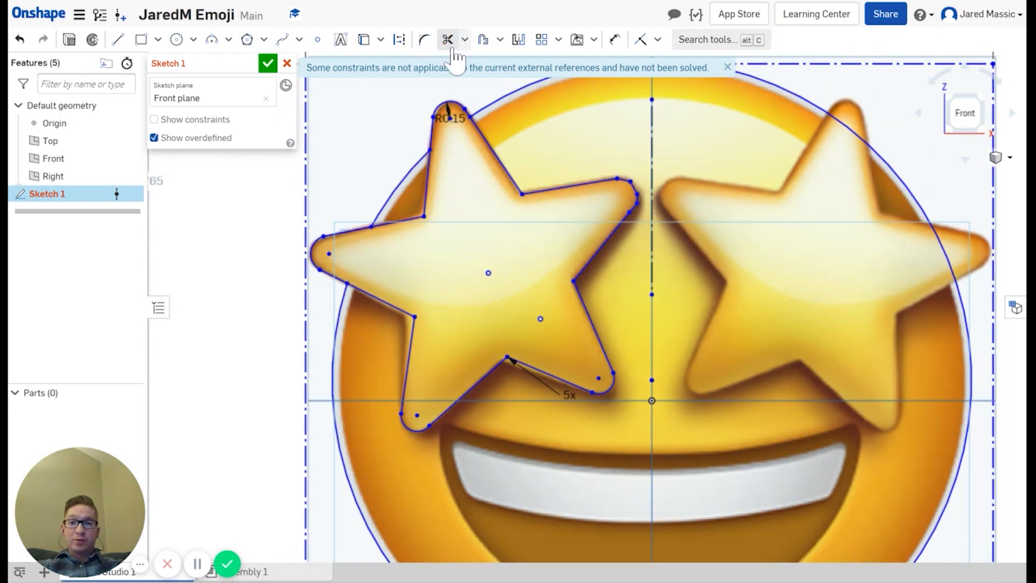
Step: Mirror the left star's top and left-arm edges and tip arcs across the vertical midline
click(519, 42)
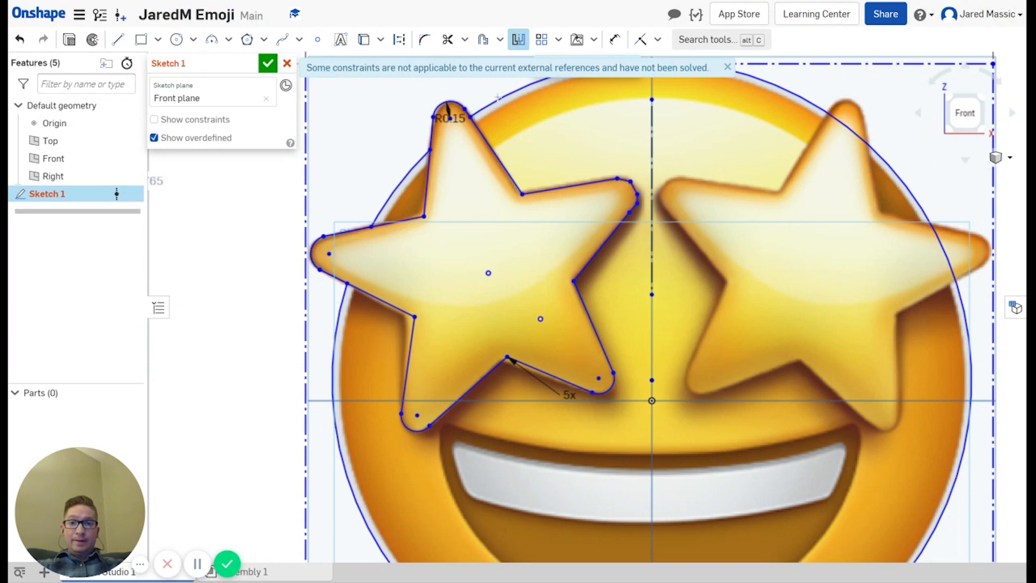
click(651, 142)
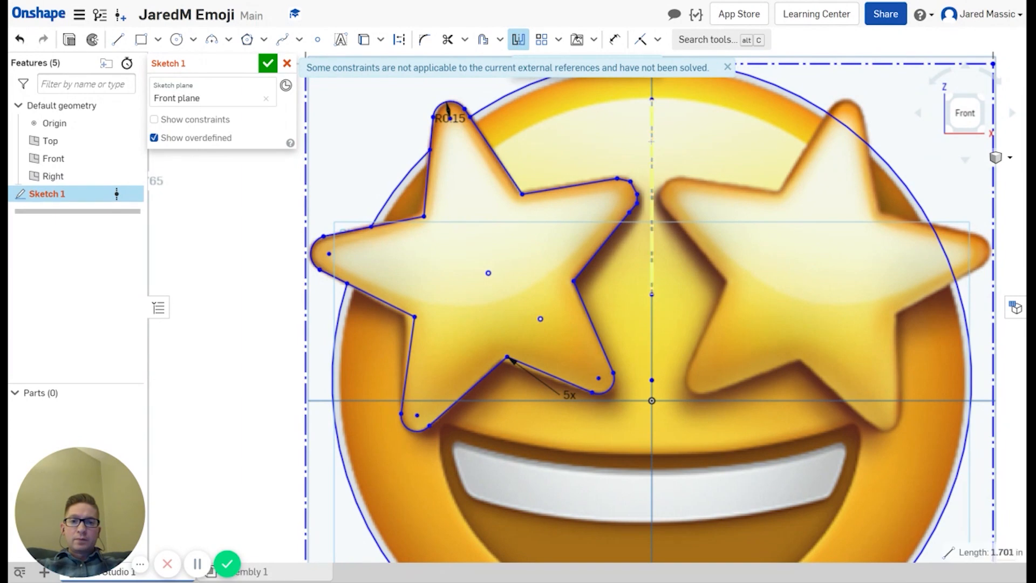
click(501, 162)
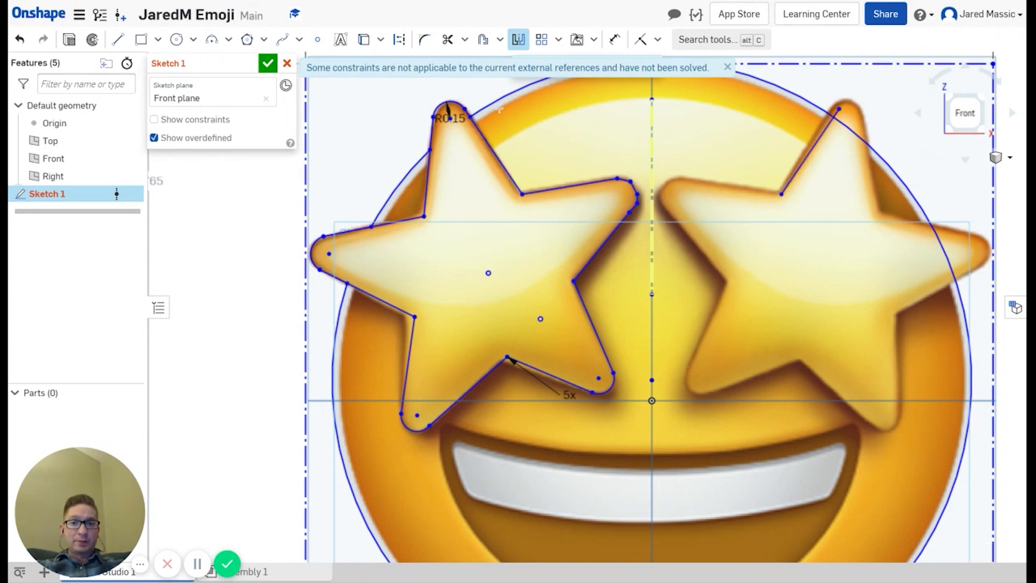
click(456, 102)
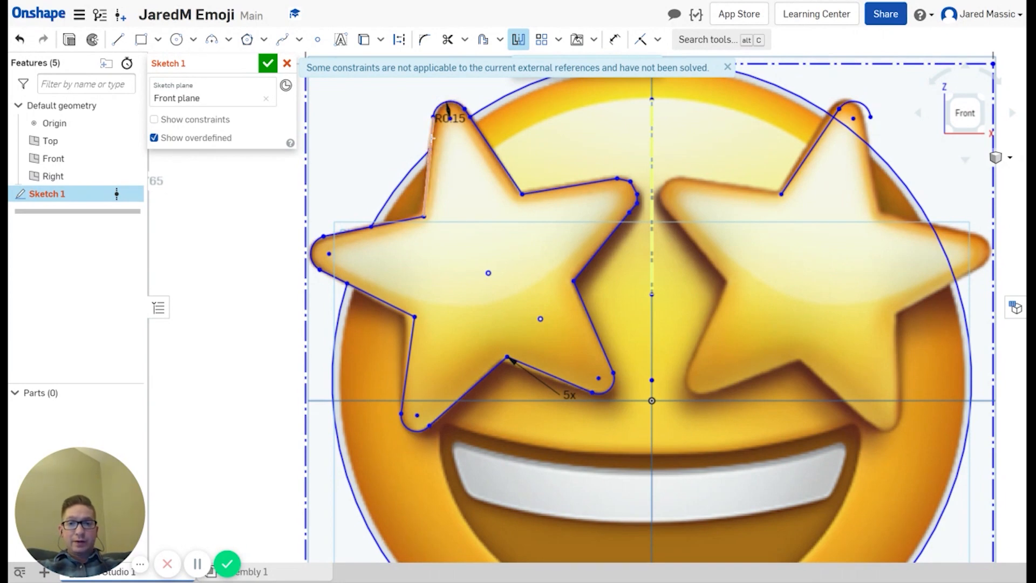
click(432, 139)
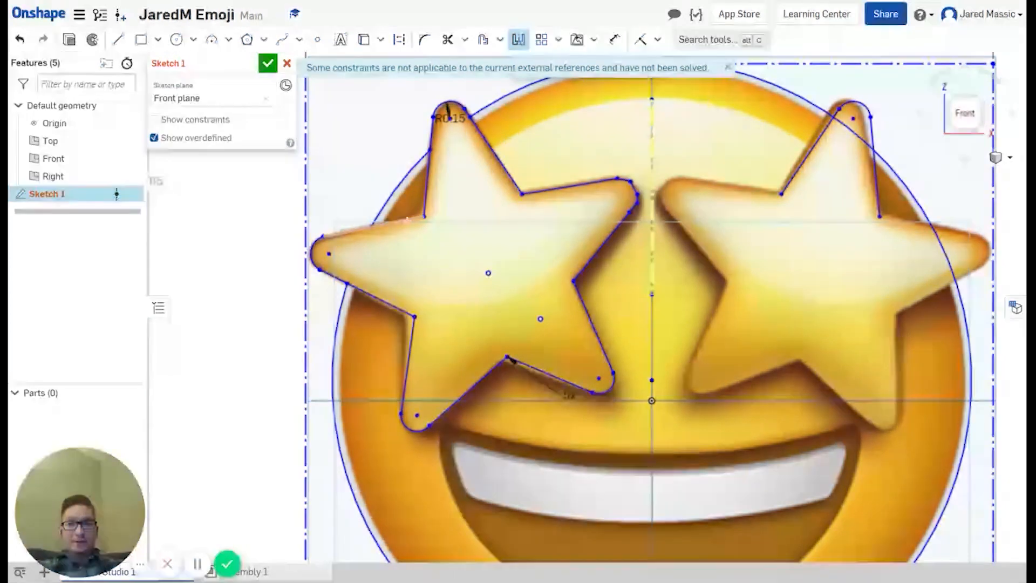
click(388, 222)
click(315, 250)
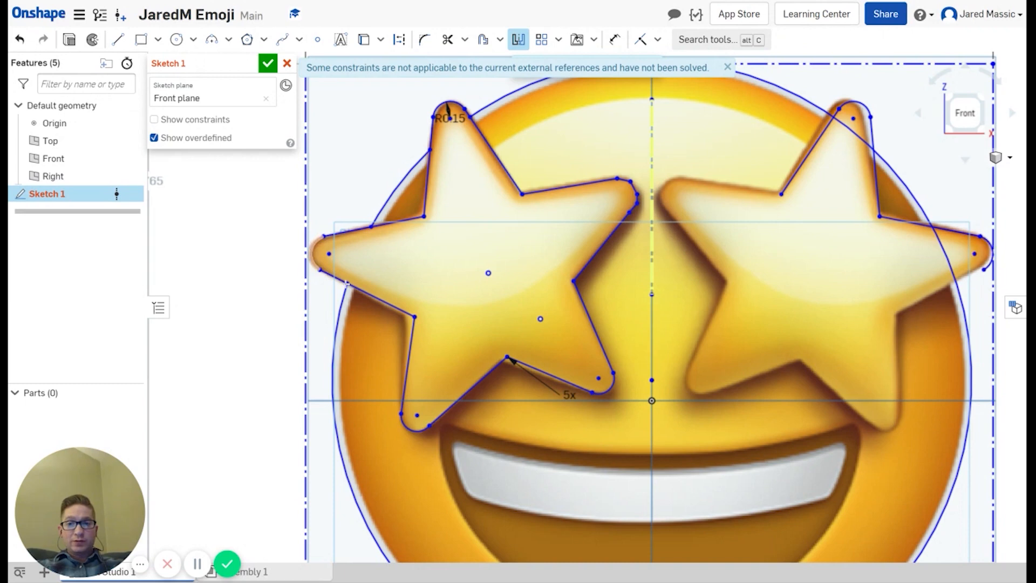
click(375, 289)
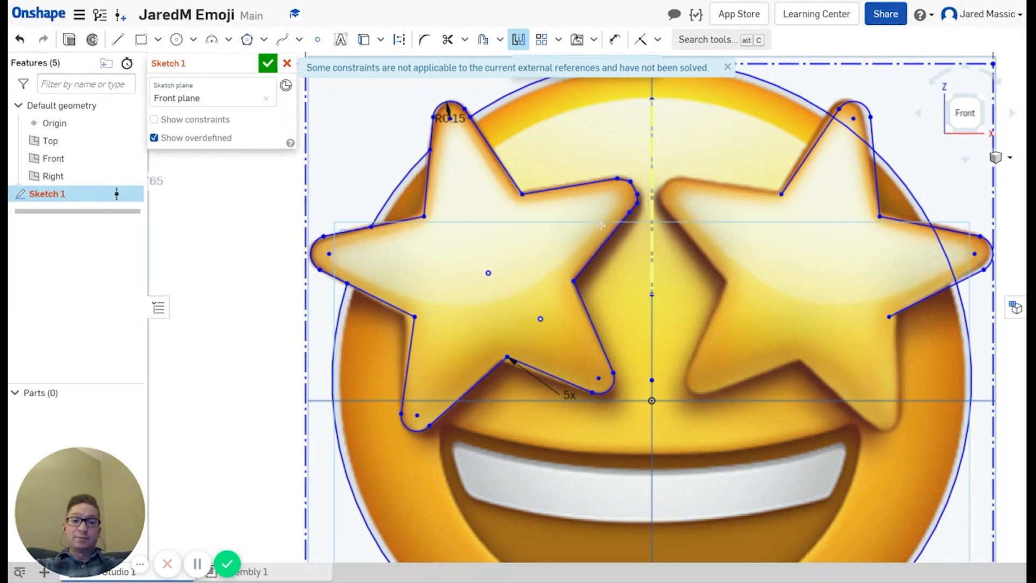
Step: Mirror the left star's remaining lower and inner edges and corner arcs
click(415, 341)
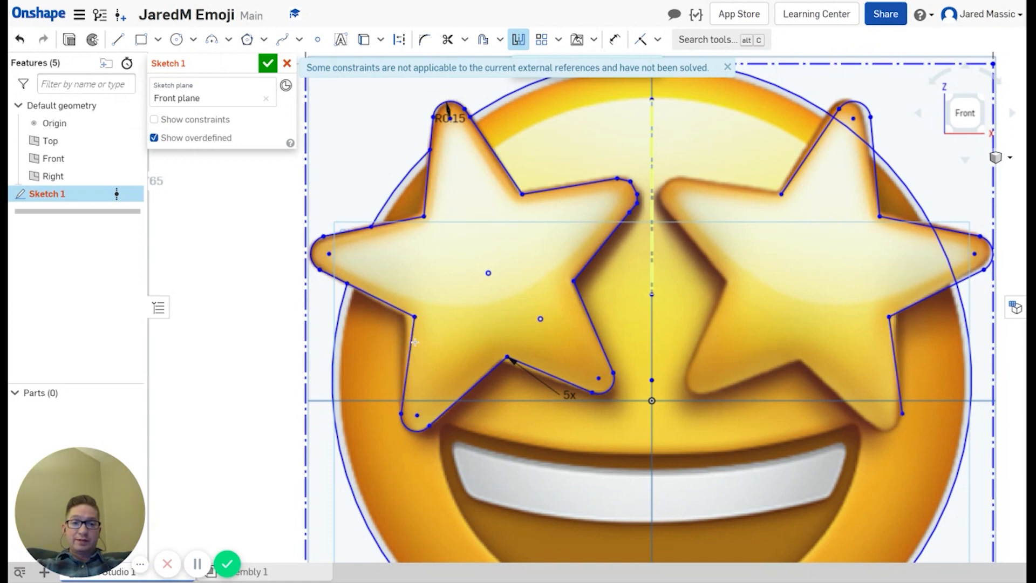
click(413, 426)
click(464, 398)
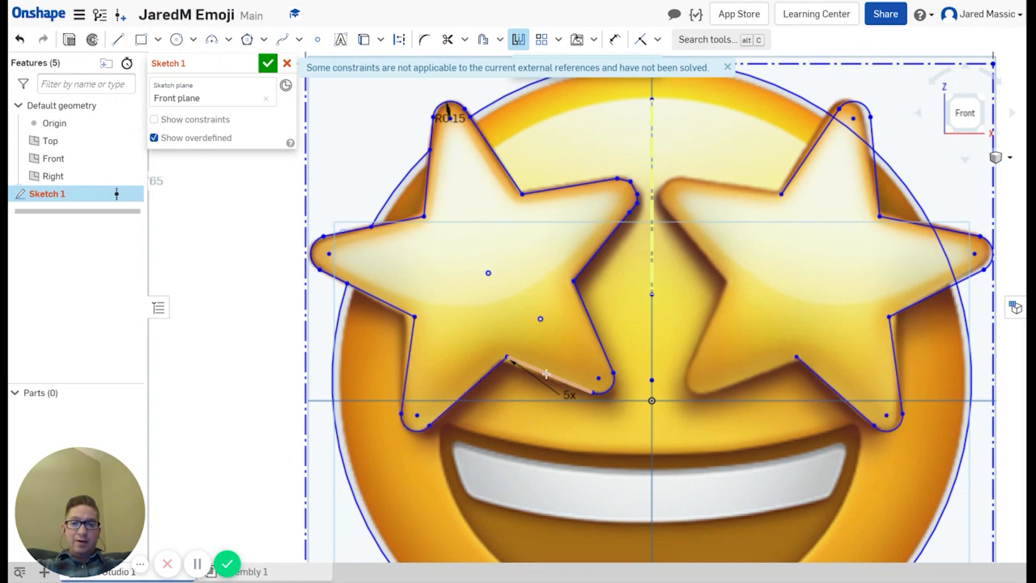
click(547, 374)
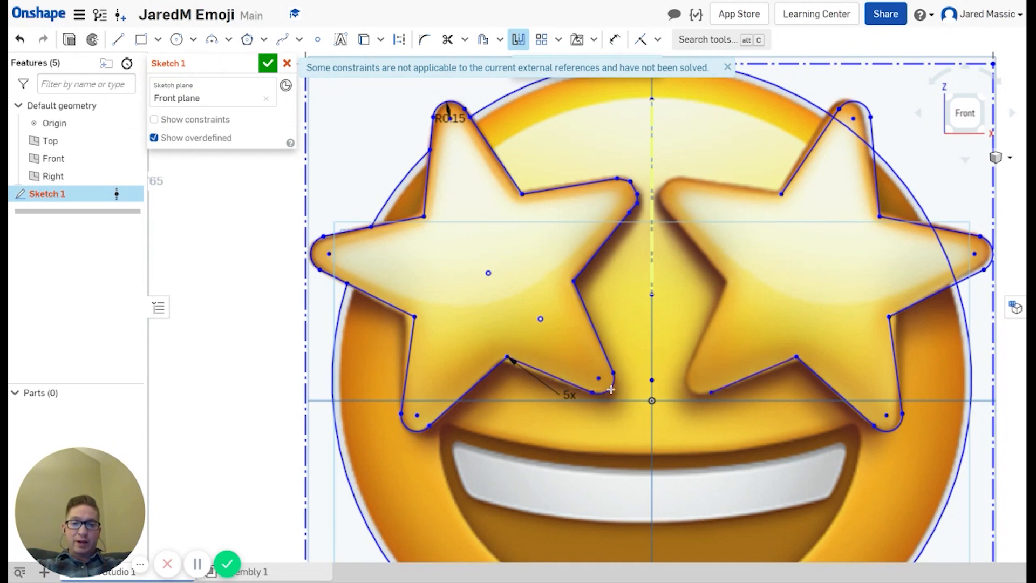
click(607, 379)
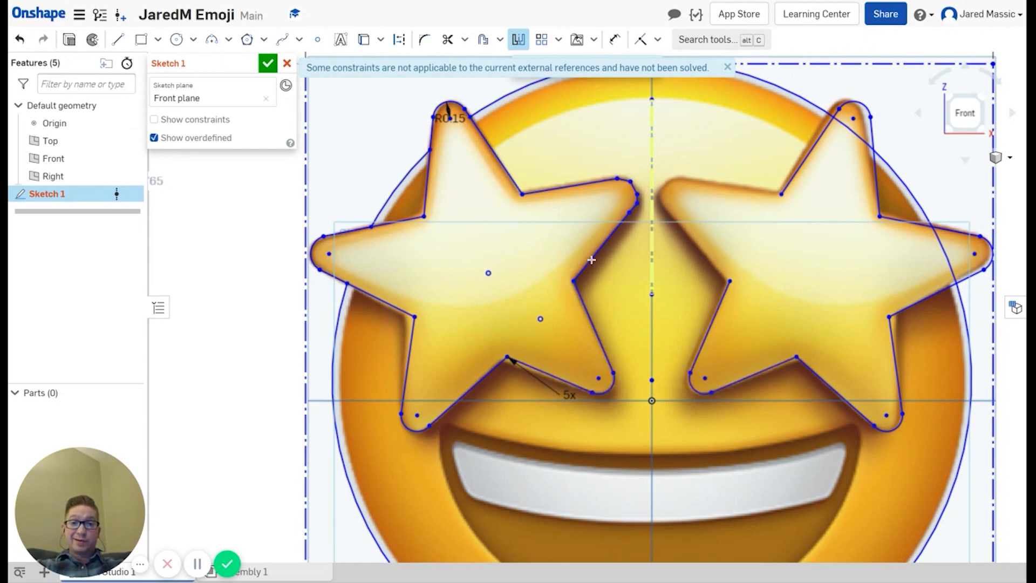
click(604, 348)
click(608, 242)
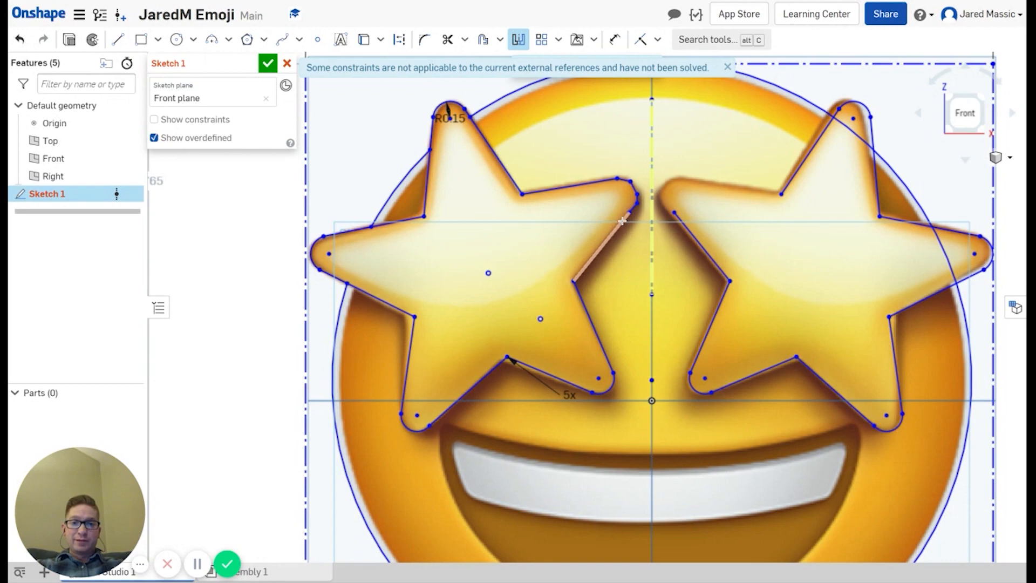
scroll(631, 208, down, 3)
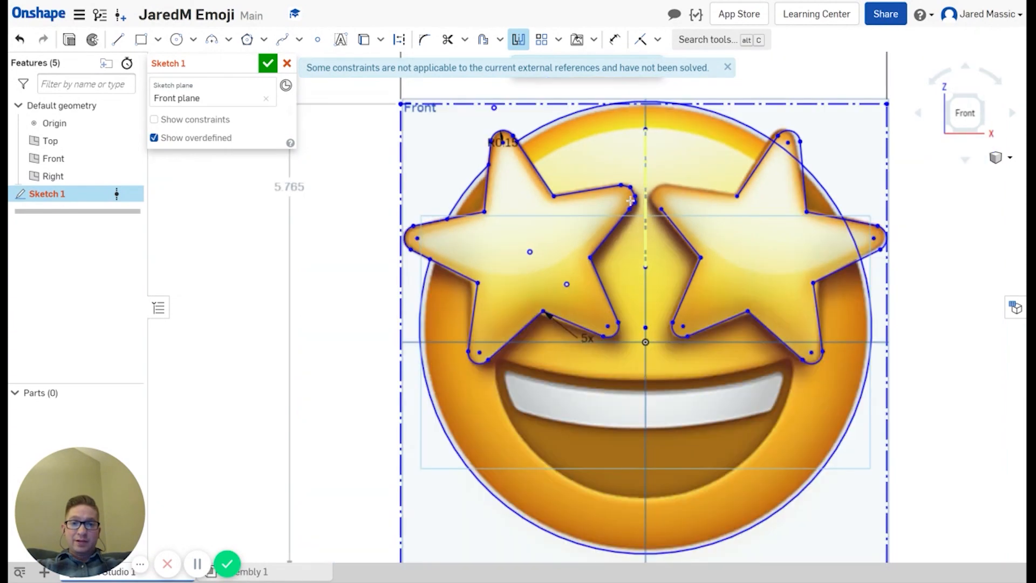
scroll(624, 185, up, 3)
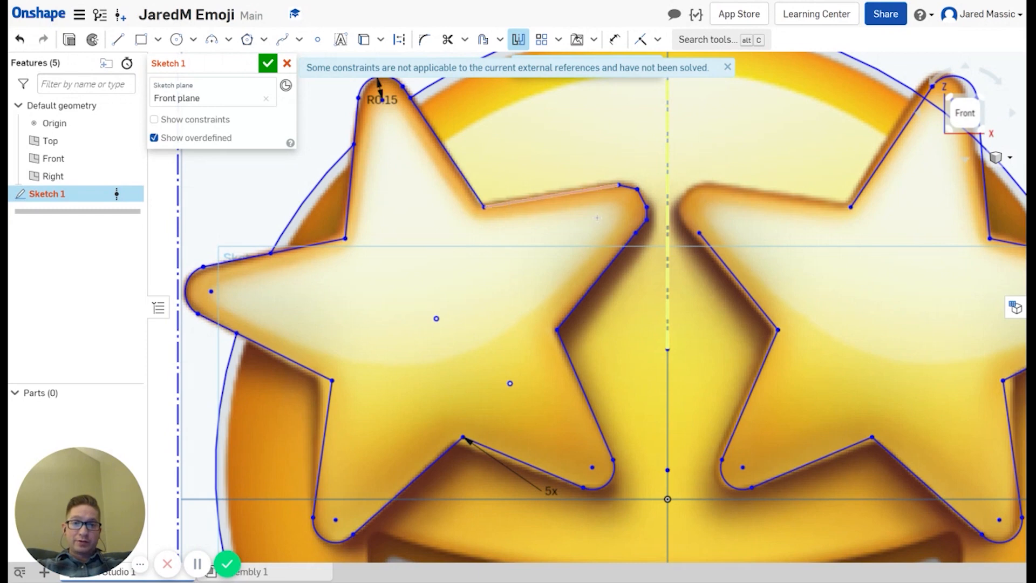
scroll(609, 200, up, 5)
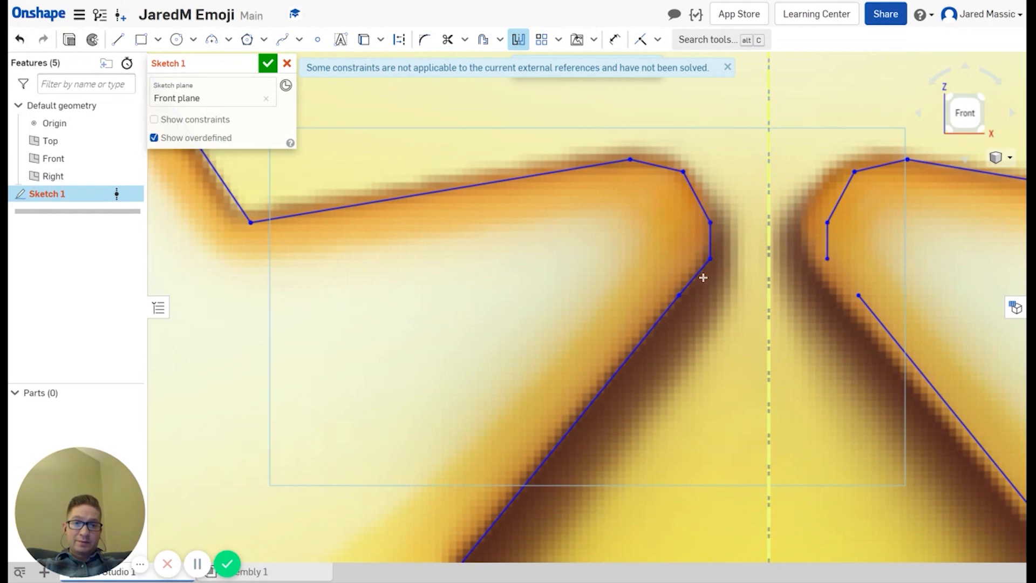
scroll(842, 341, up, 3)
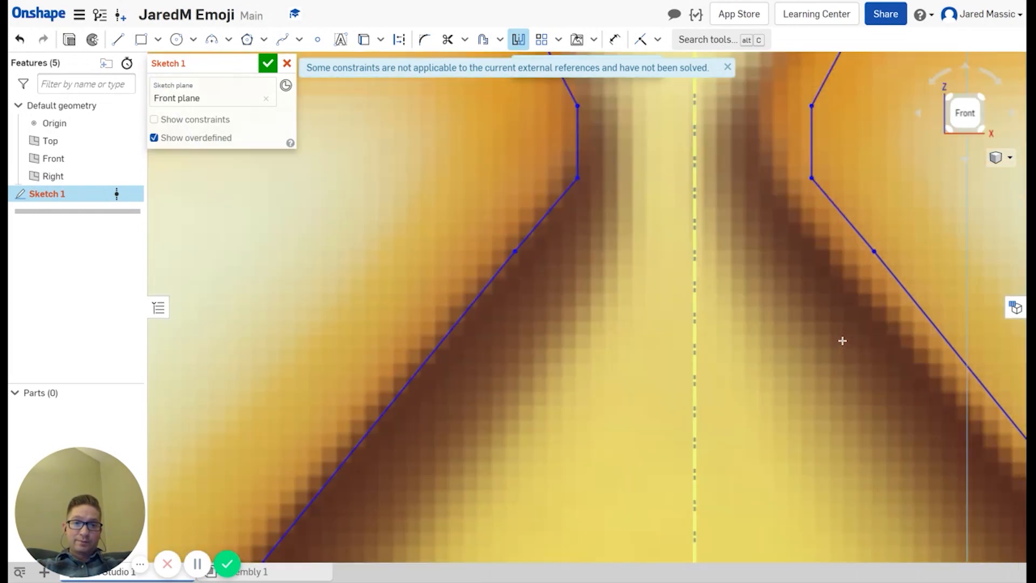
scroll(842, 341, down, 10)
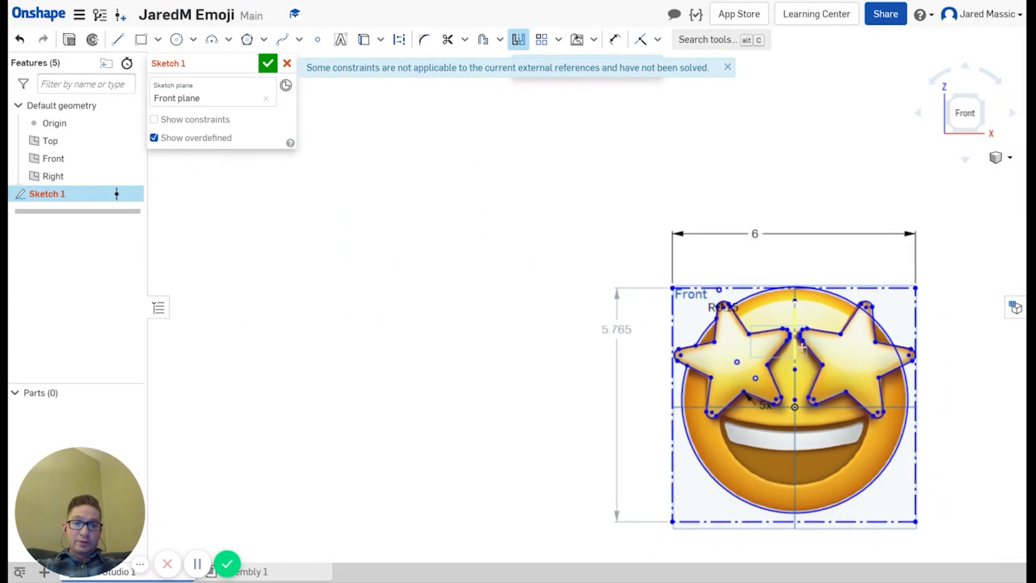
middle_drag(801, 347, 775, 291)
scroll(764, 346, up, 3)
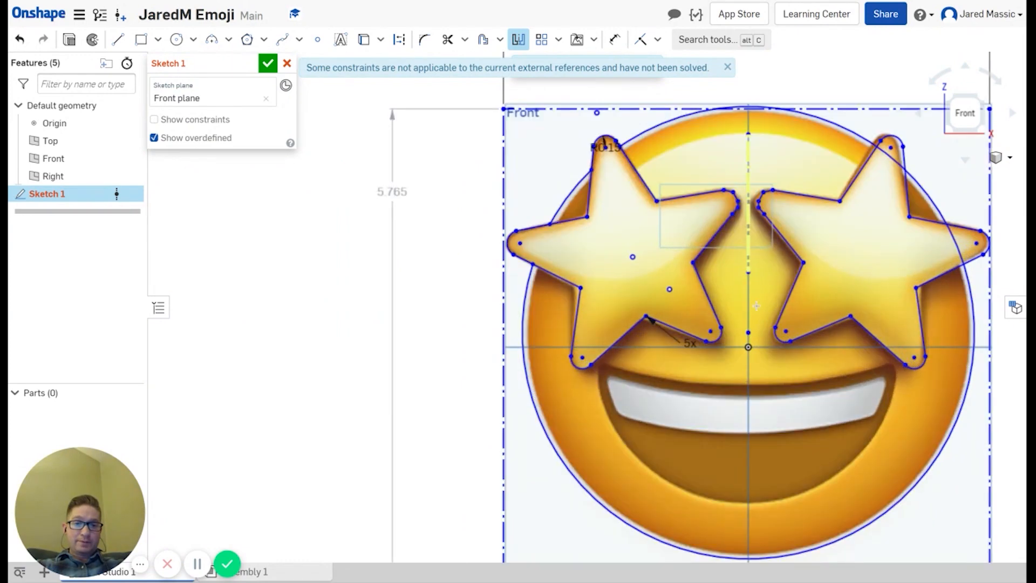
scroll(756, 306, up, 2)
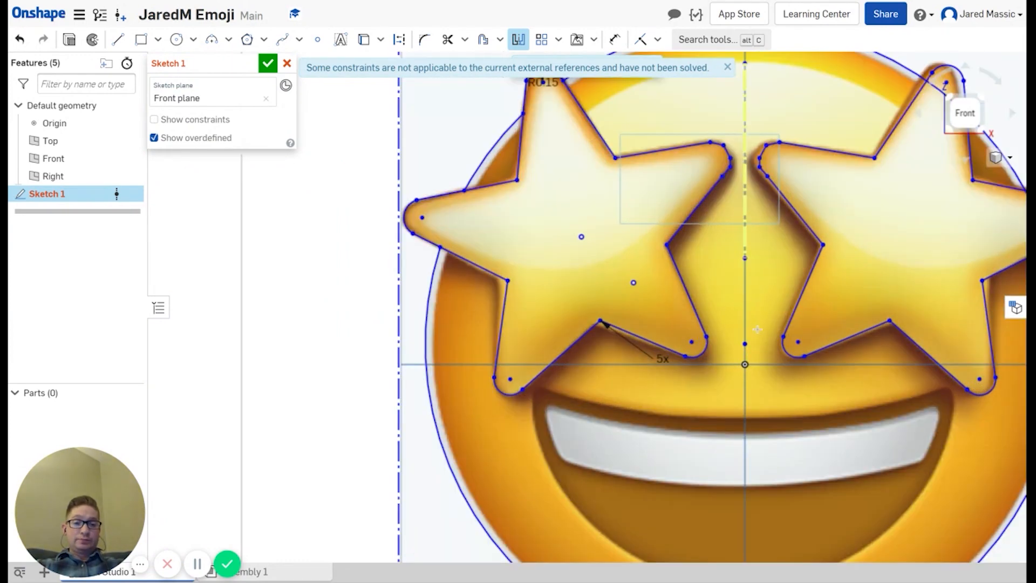
scroll(686, 250, down, 2)
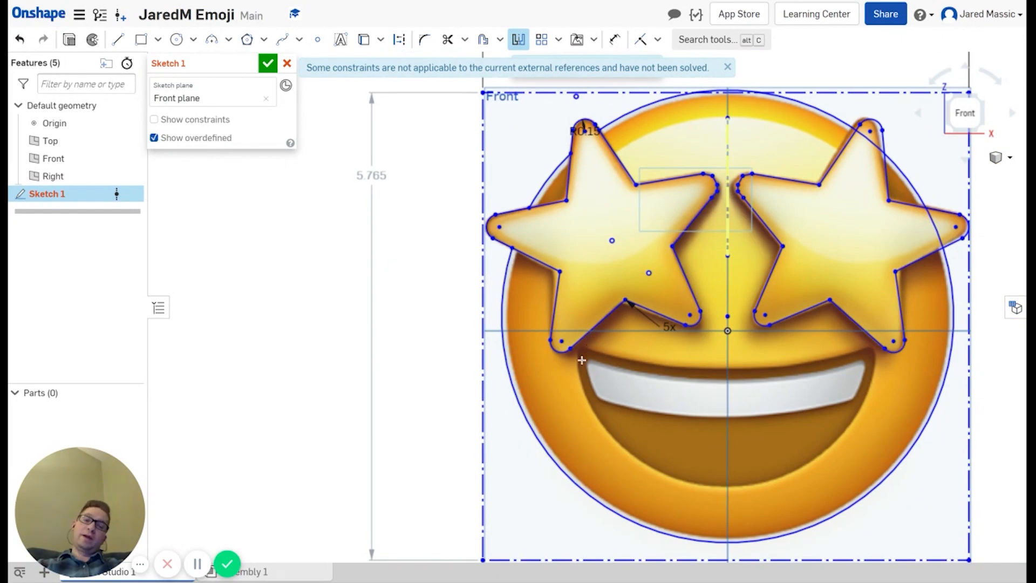
Step: Draw an R5.626 arc along the teeth's bottom and an R5.753 arc along their top
click(213, 42)
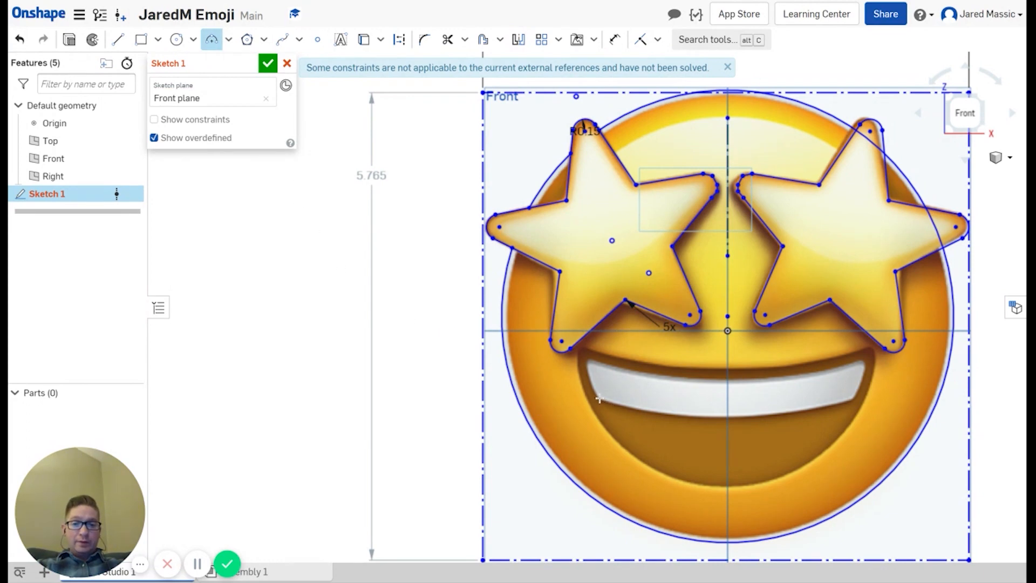
click(850, 398)
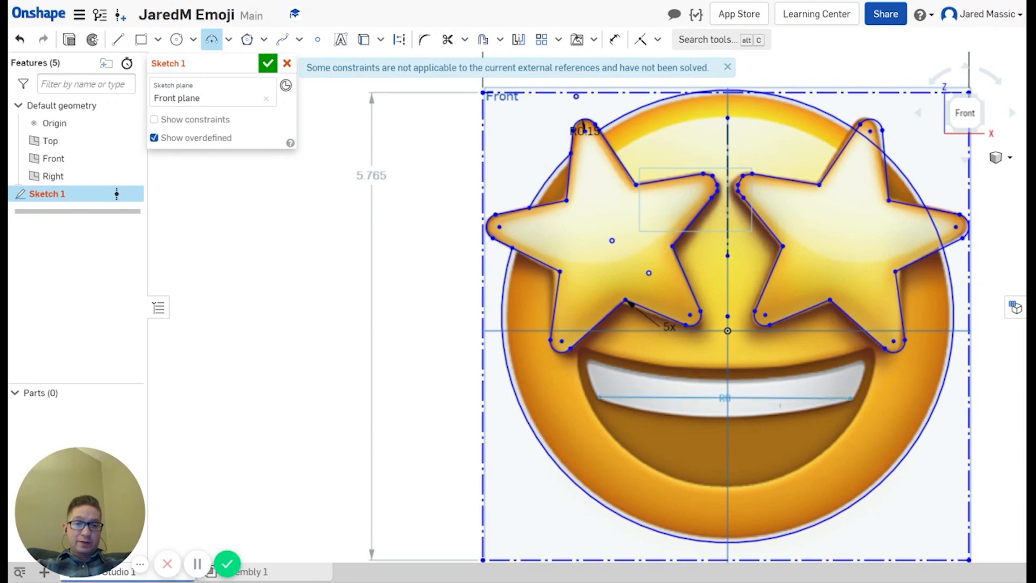
click(754, 415)
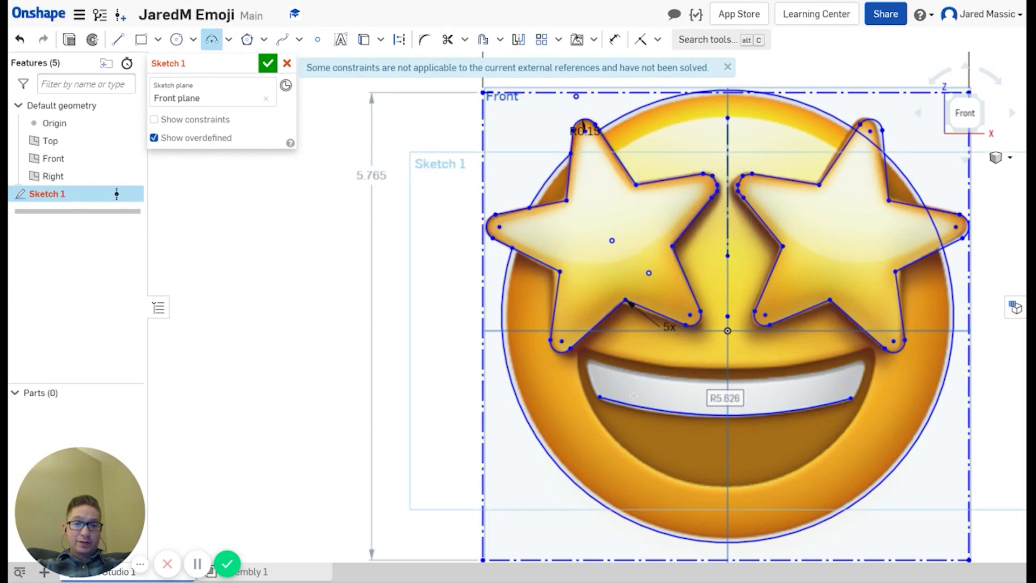
click(590, 360)
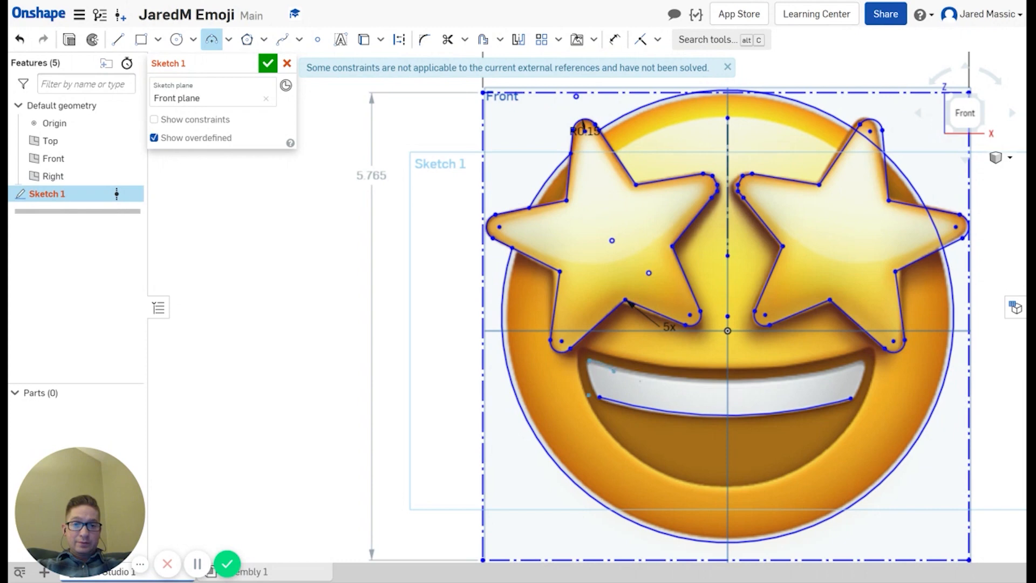
click(862, 360)
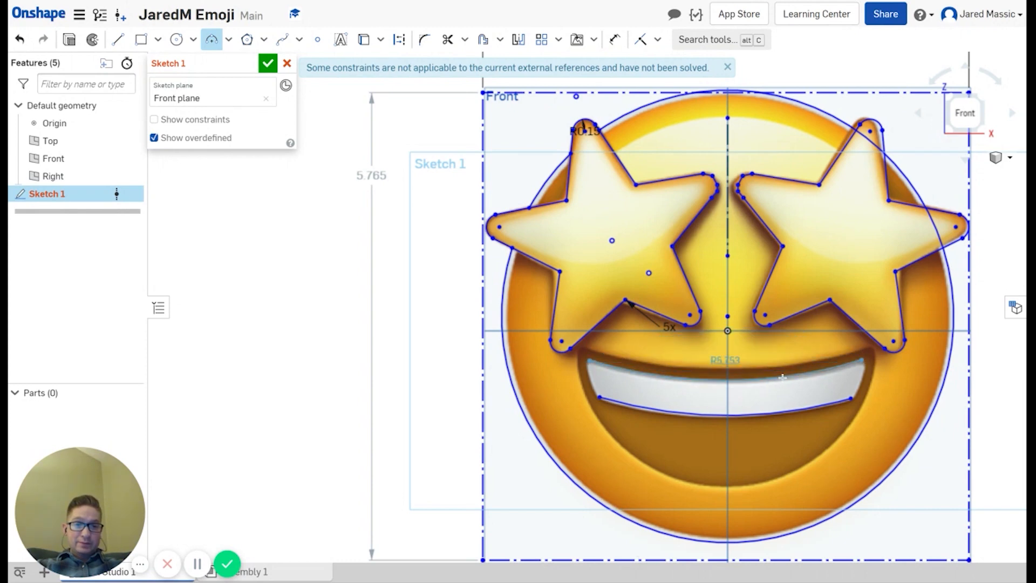
click(782, 376)
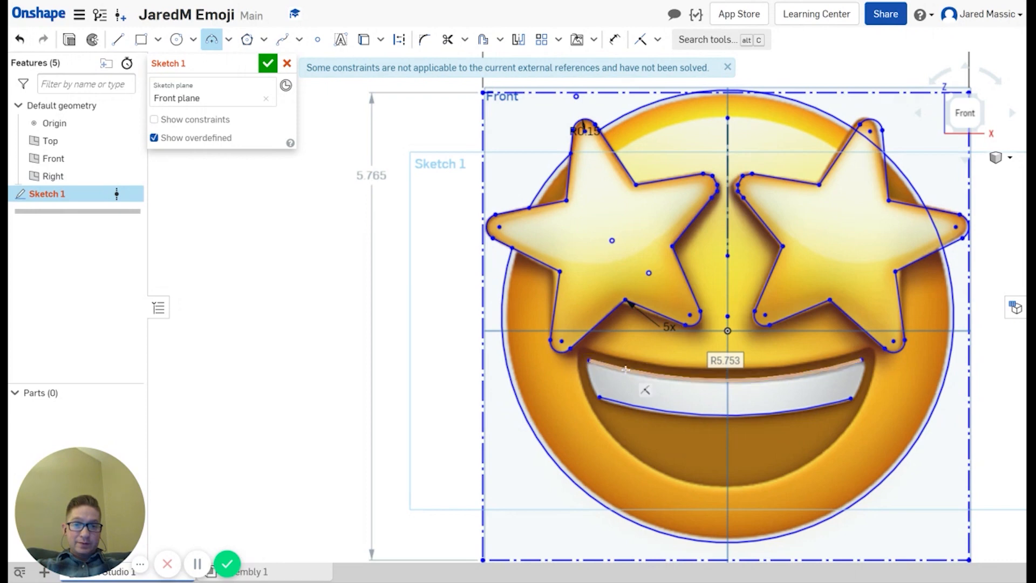
scroll(625, 369, up, 5)
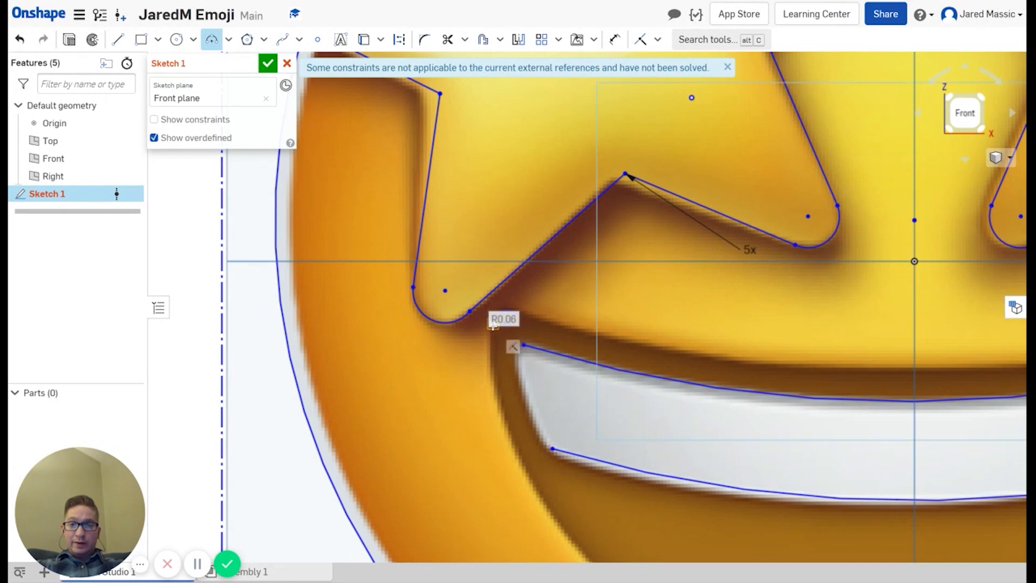
Step: Begin an arc from the smile's left corner to its right corner, then cancel it
click(493, 326)
scroll(571, 465, up, 10)
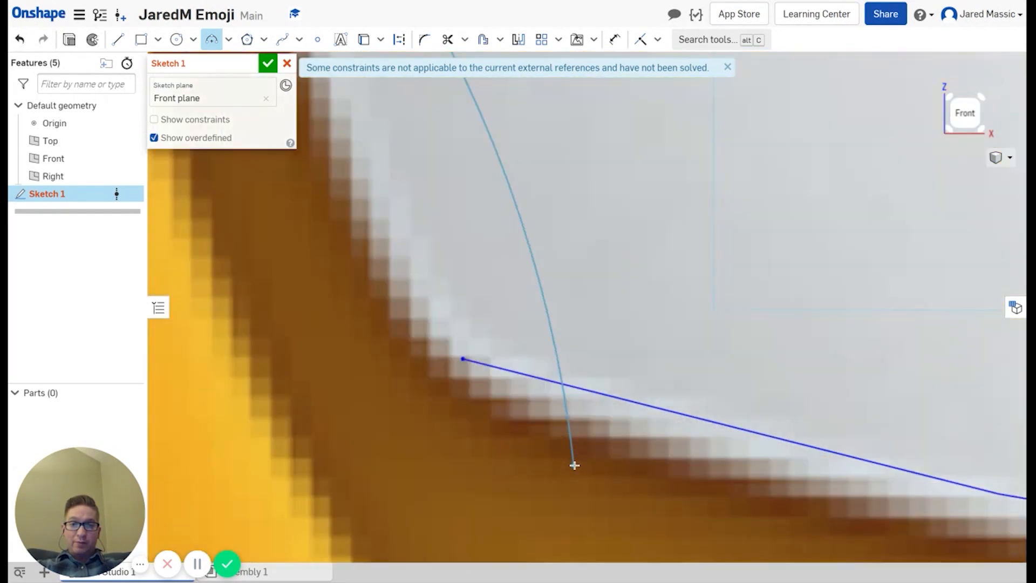
scroll(594, 459, down, 10)
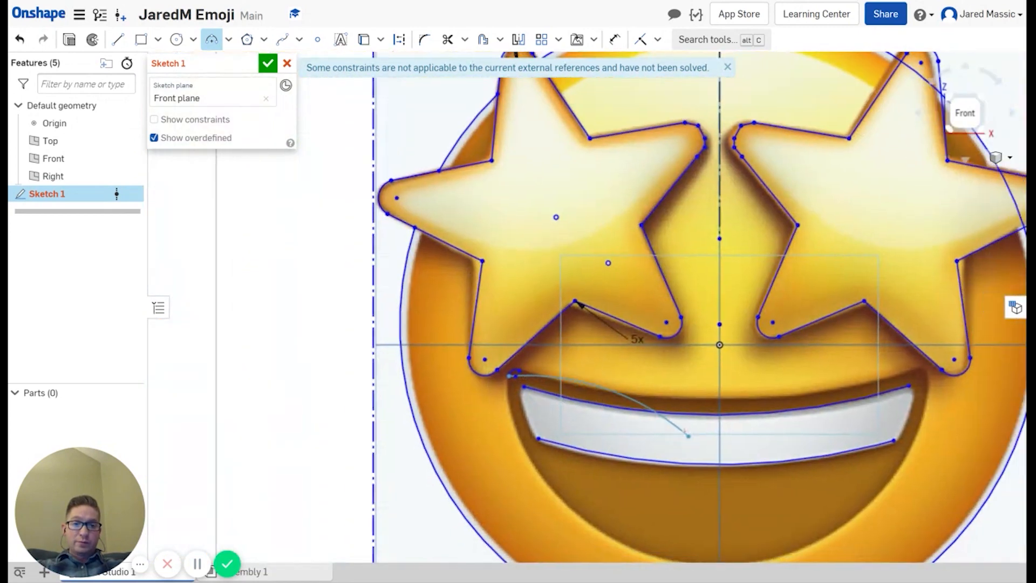
mouse_move(685, 432)
middle_down()
mouse_move(617, 402)
mouse_move(535, 394)
middle_up()
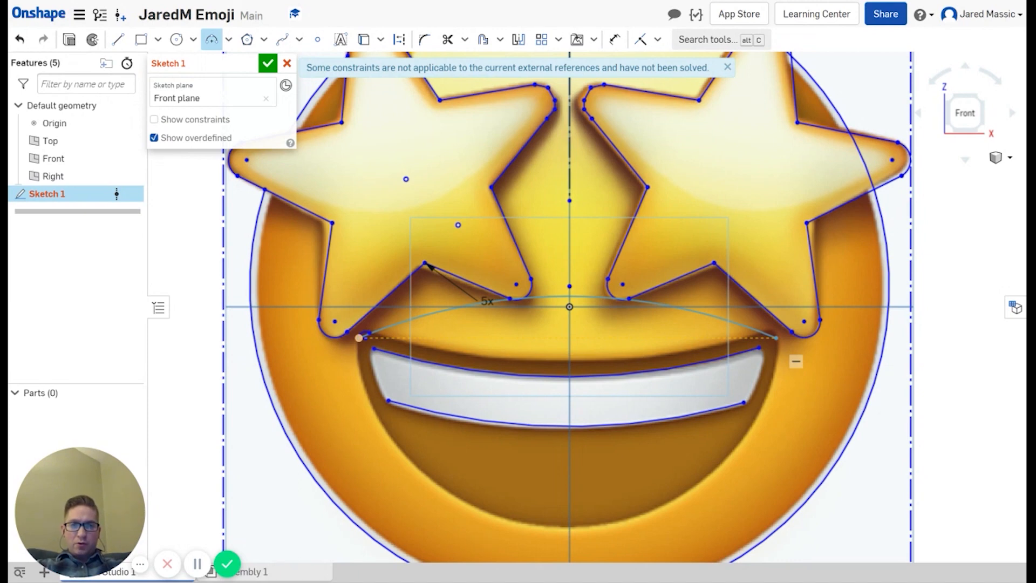
click(775, 338)
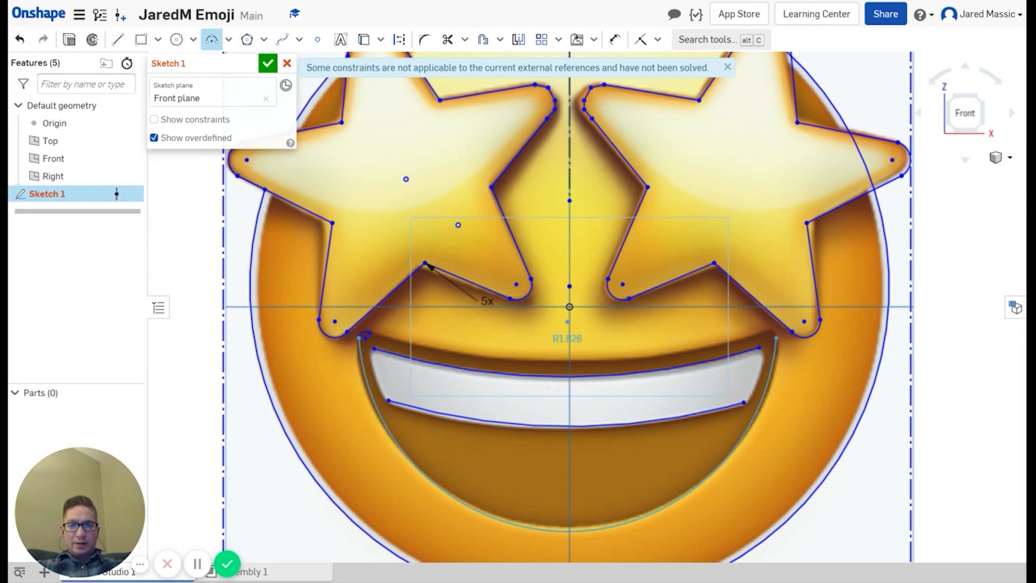
key(Escape)
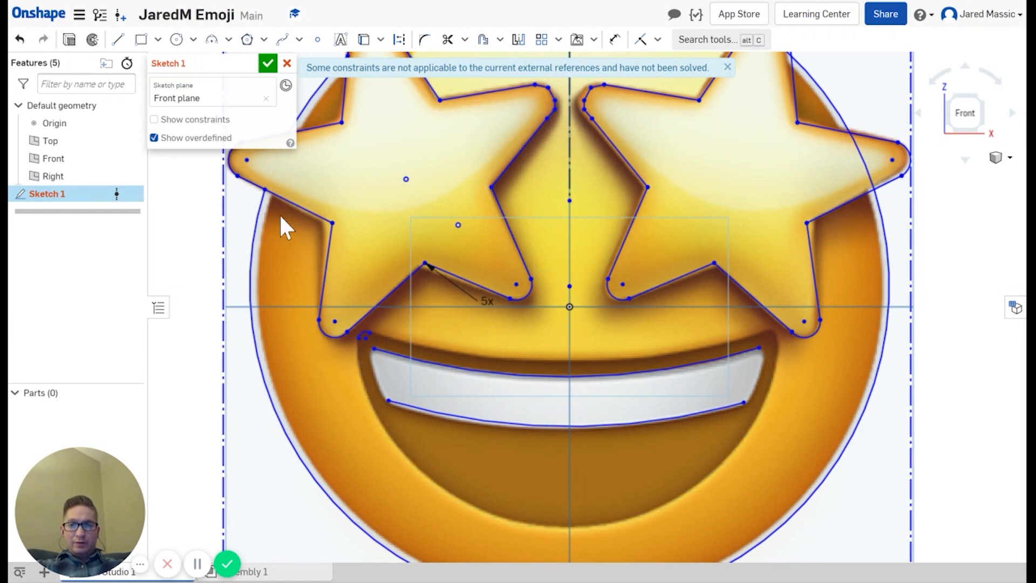
Step: Chain three arcs along the mouth's left, bottom (R1.818) and right (R1.663) outer edges
click(211, 39)
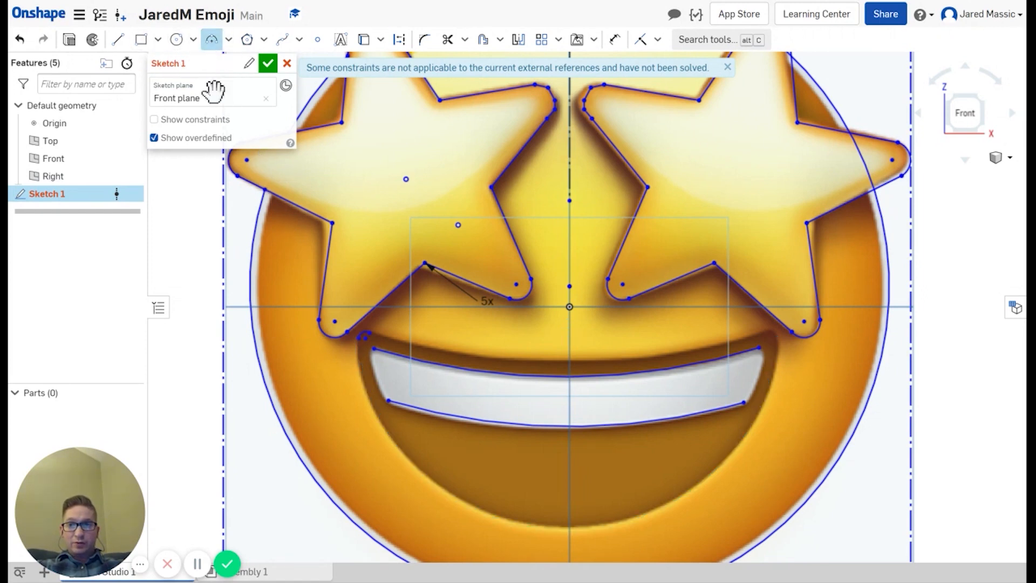
click(359, 339)
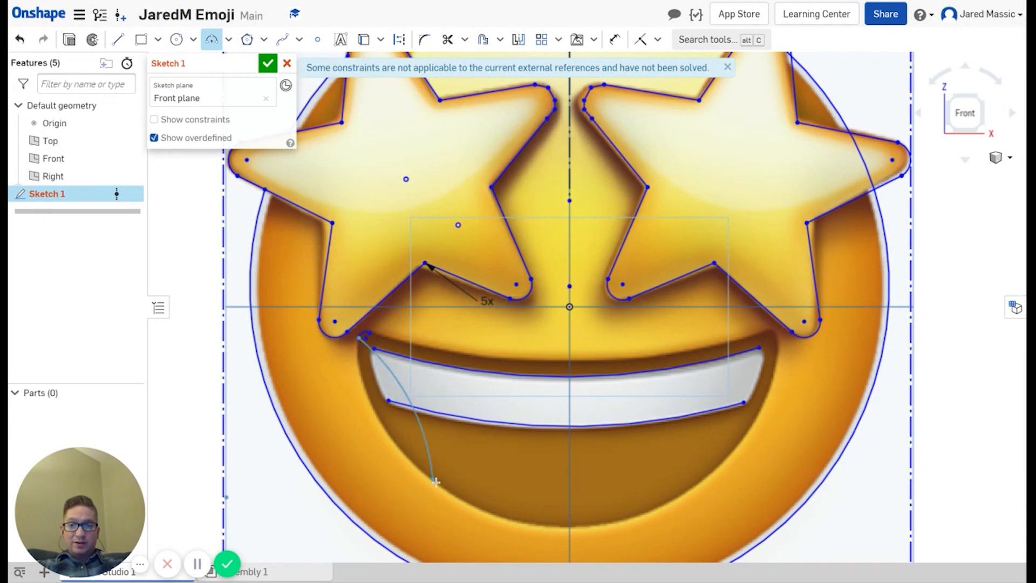
click(438, 482)
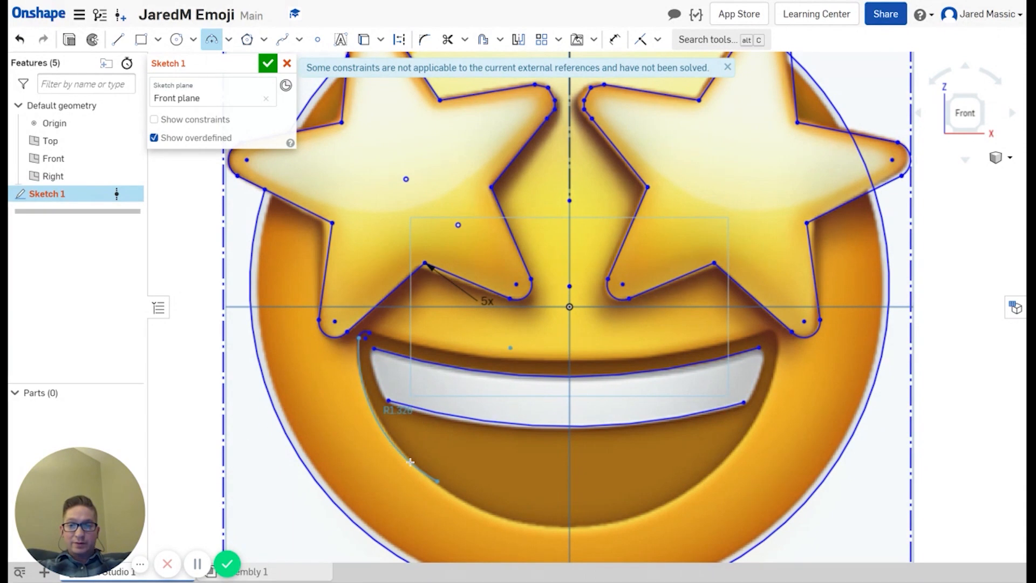
click(408, 459)
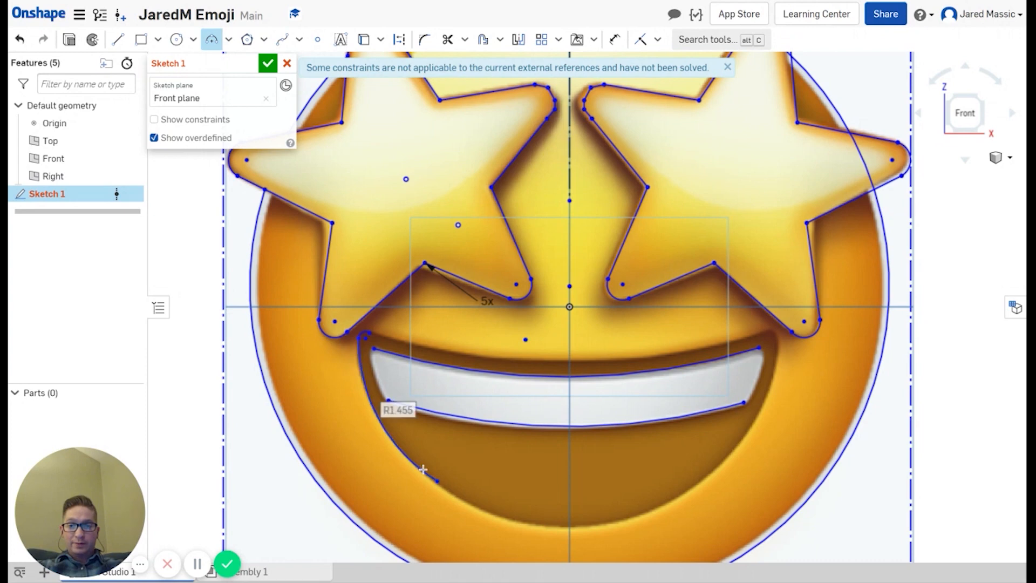
click(438, 482)
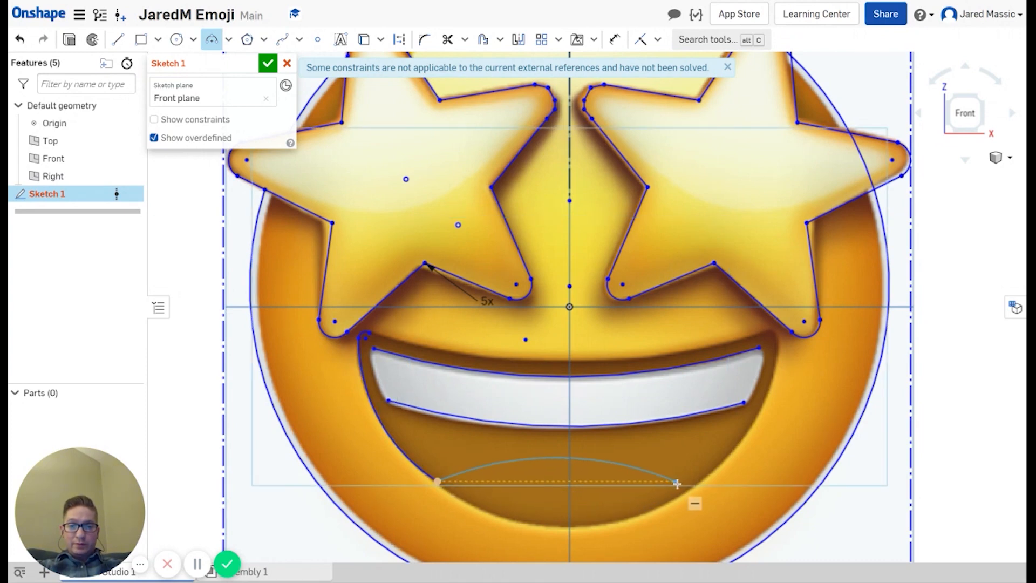
click(698, 483)
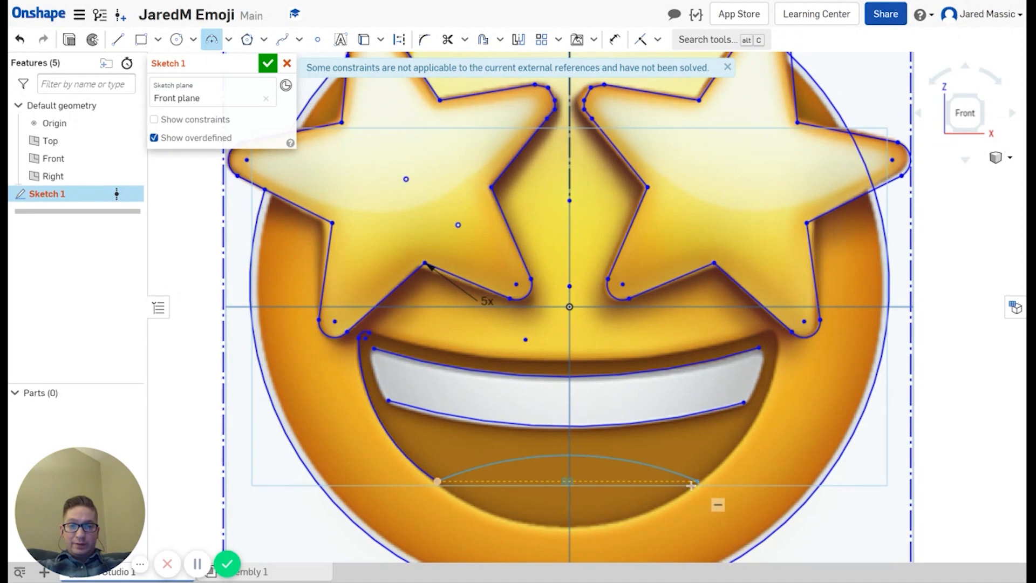
click(598, 525)
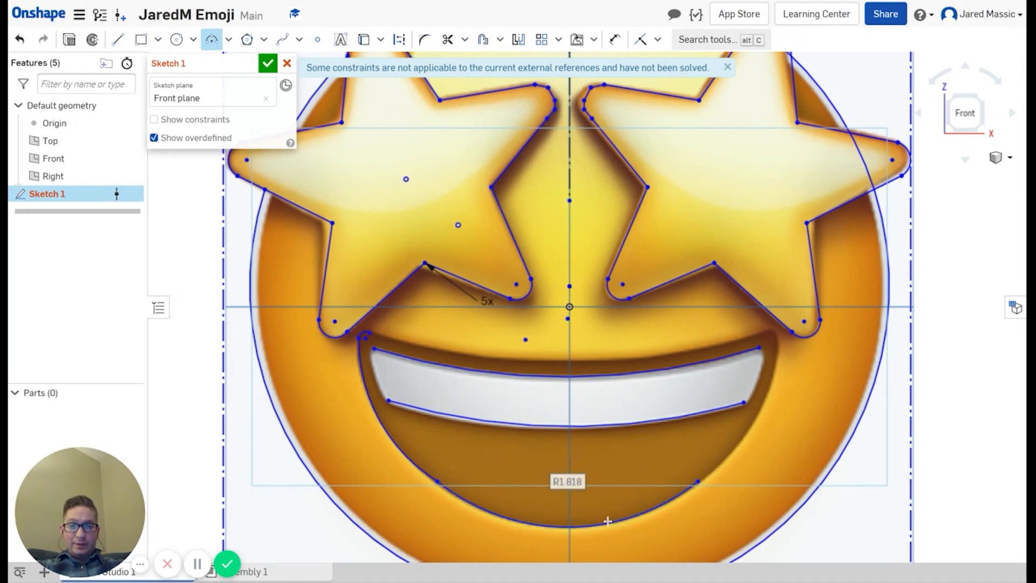
click(698, 480)
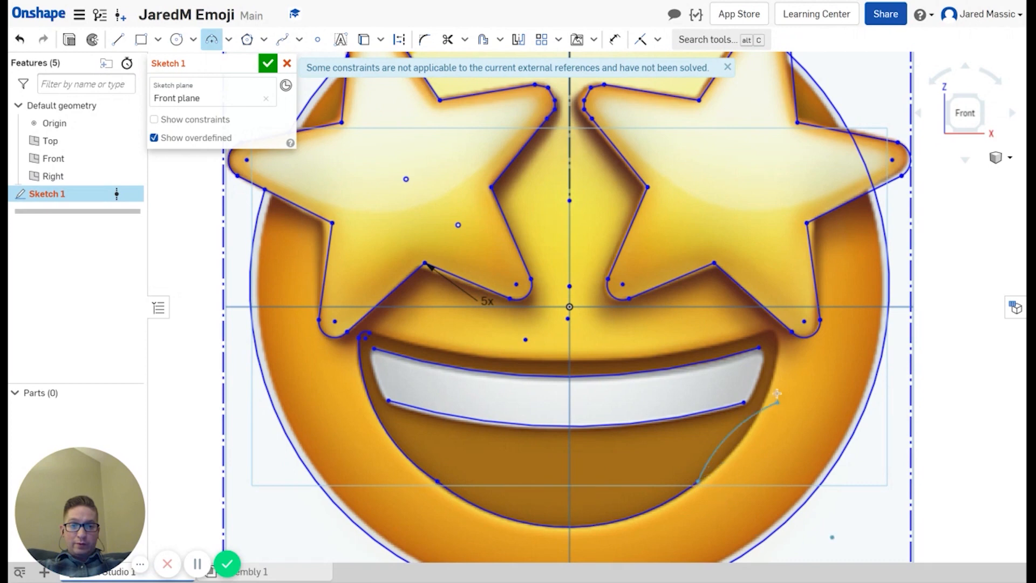
click(771, 339)
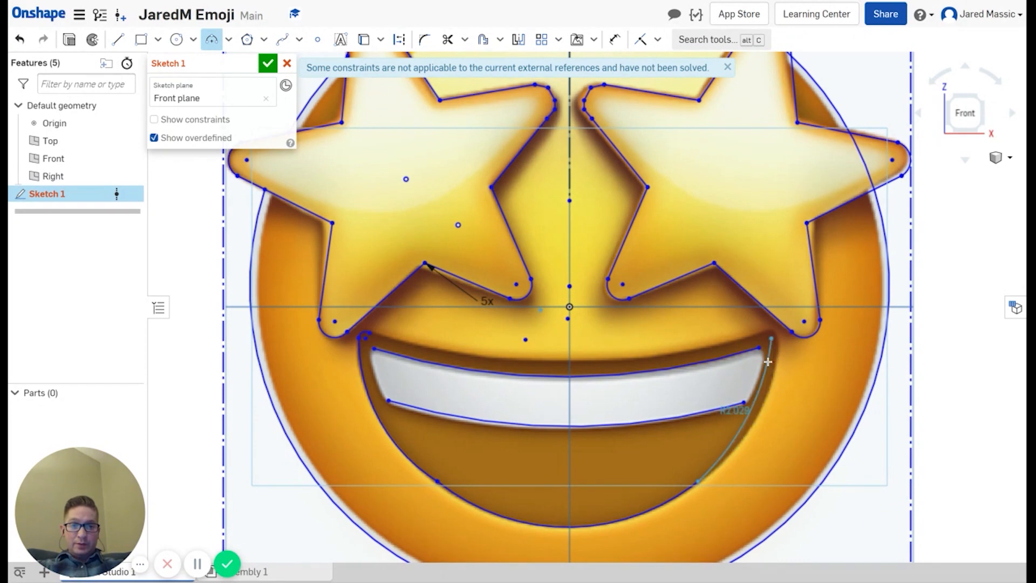
click(769, 364)
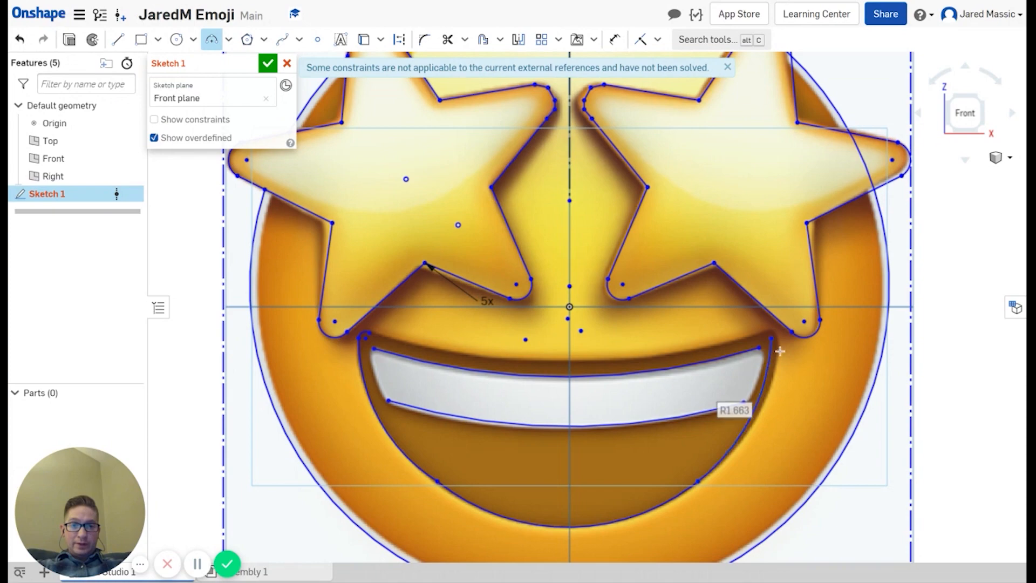
scroll(780, 351, up, 6)
key(Escape)
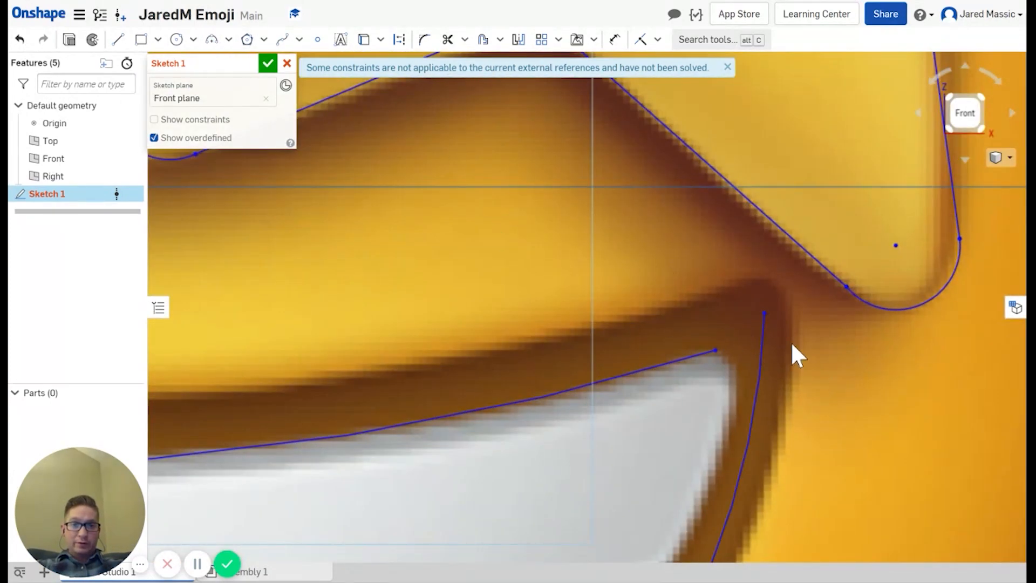
Step: Snap the right arc's end to the corner and round it with a small tangent arc
drag(771, 313, 787, 327)
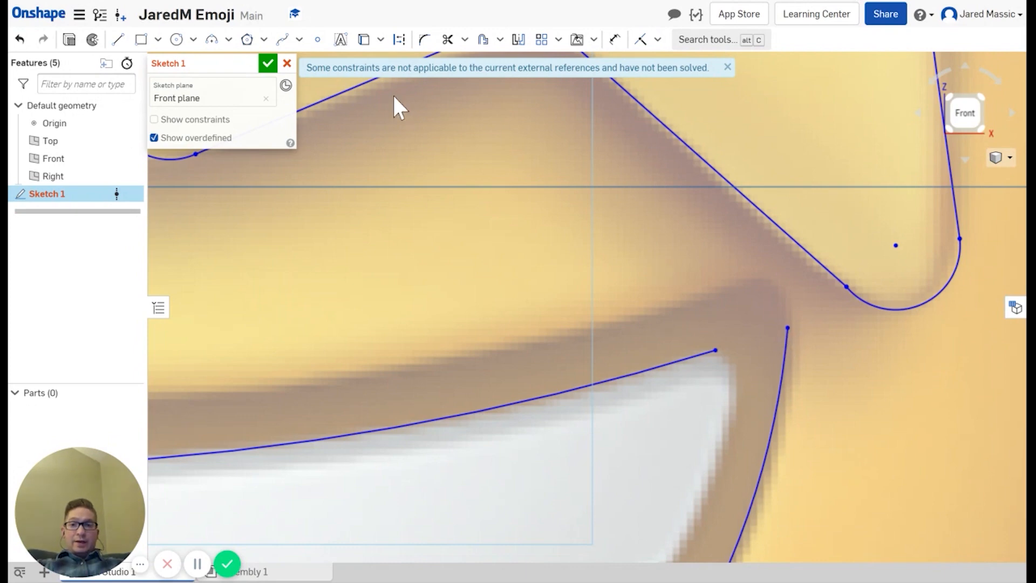
click(212, 39)
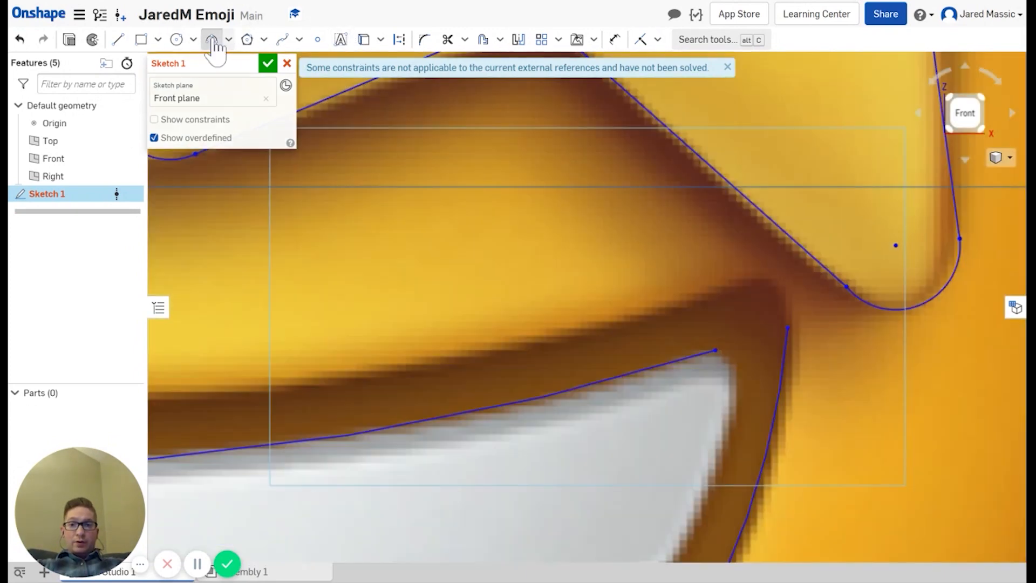
click(788, 328)
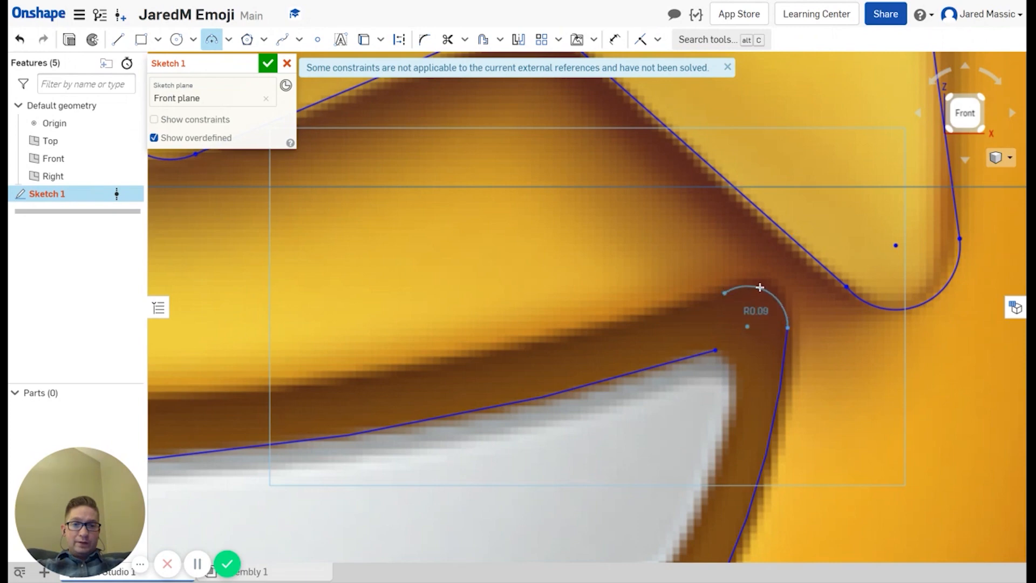
click(724, 293)
Step: Draw an R6.562 arc spanning the mouth's top edge from left to right end
scroll(435, 336, down, 10)
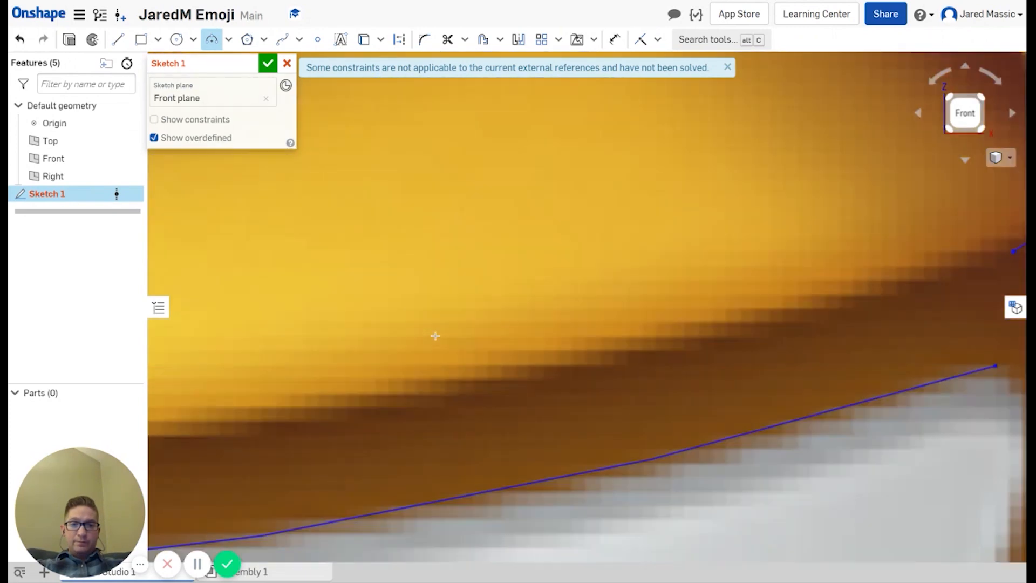
scroll(252, 343, up, 8)
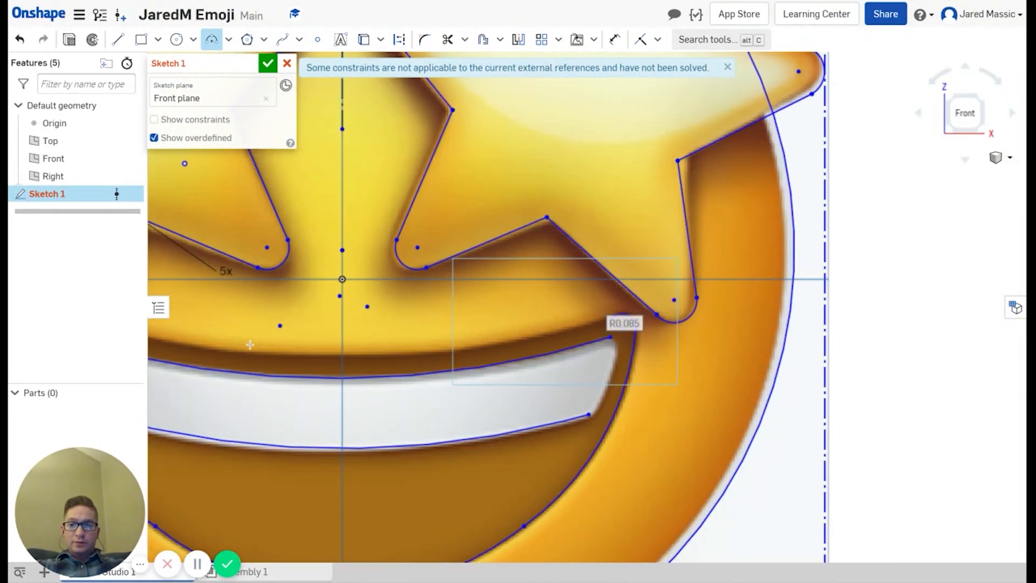
scroll(366, 353, down, 6)
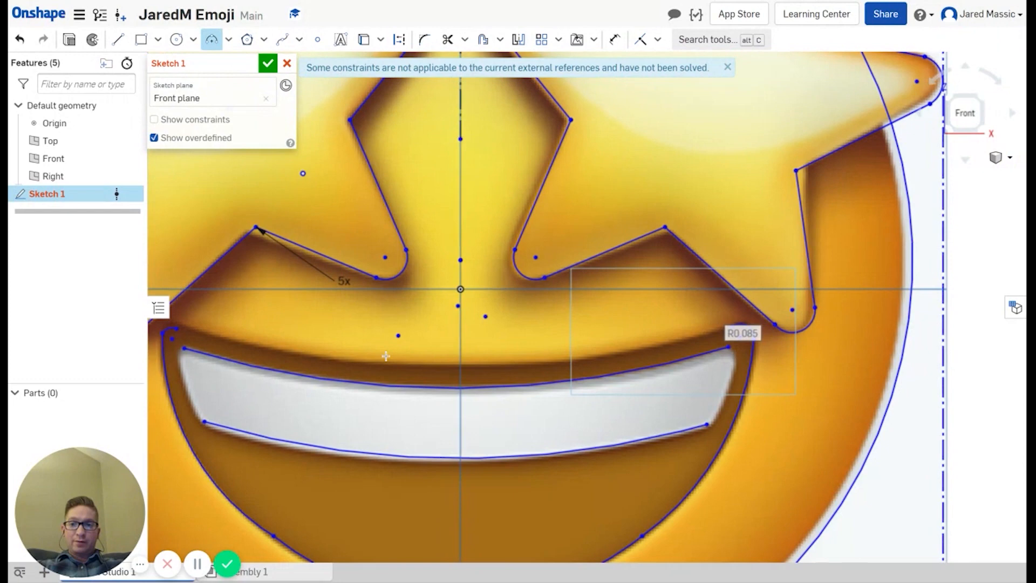
middle_drag(386, 356, 390, 356)
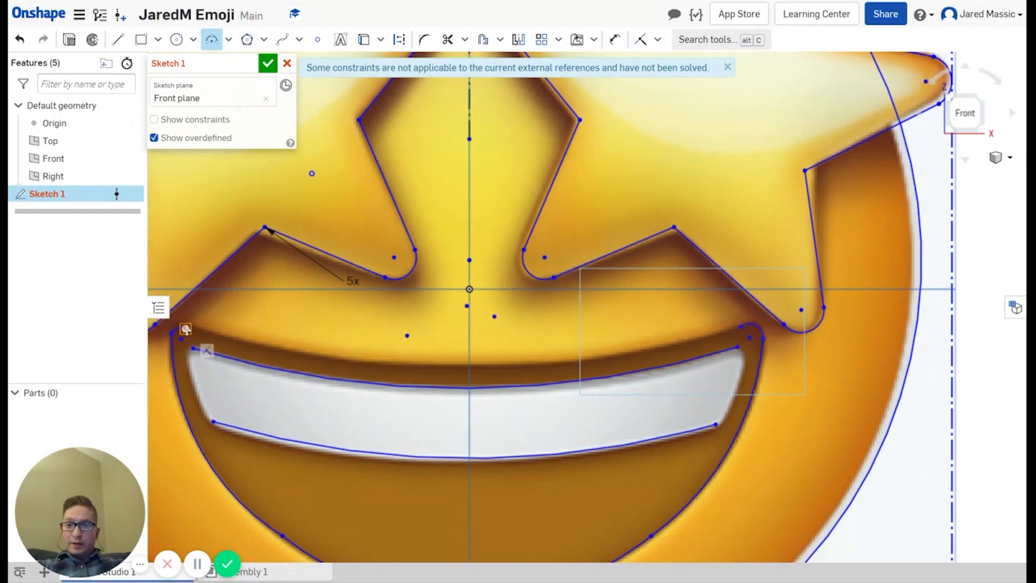
click(185, 328)
click(740, 327)
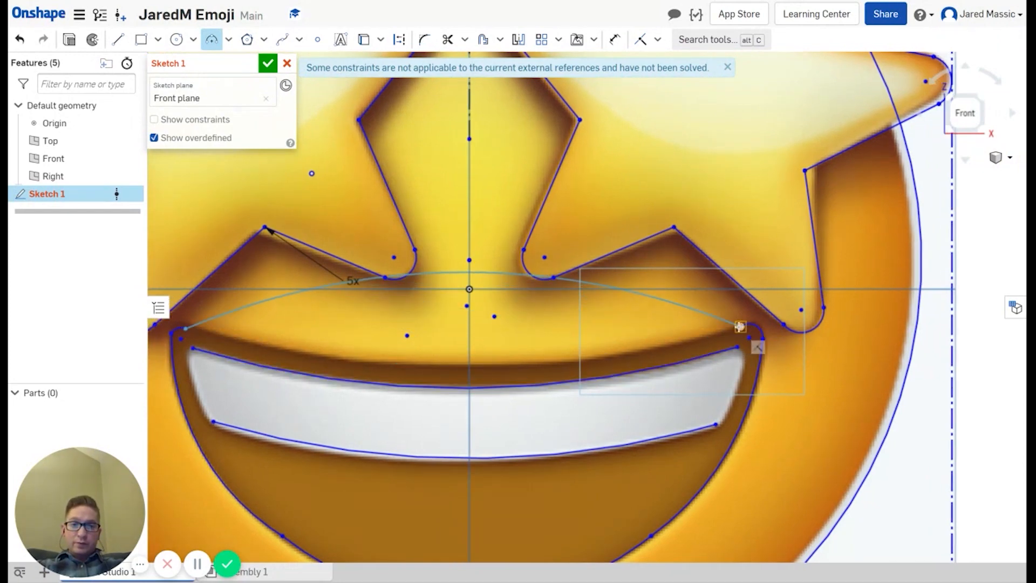
click(562, 360)
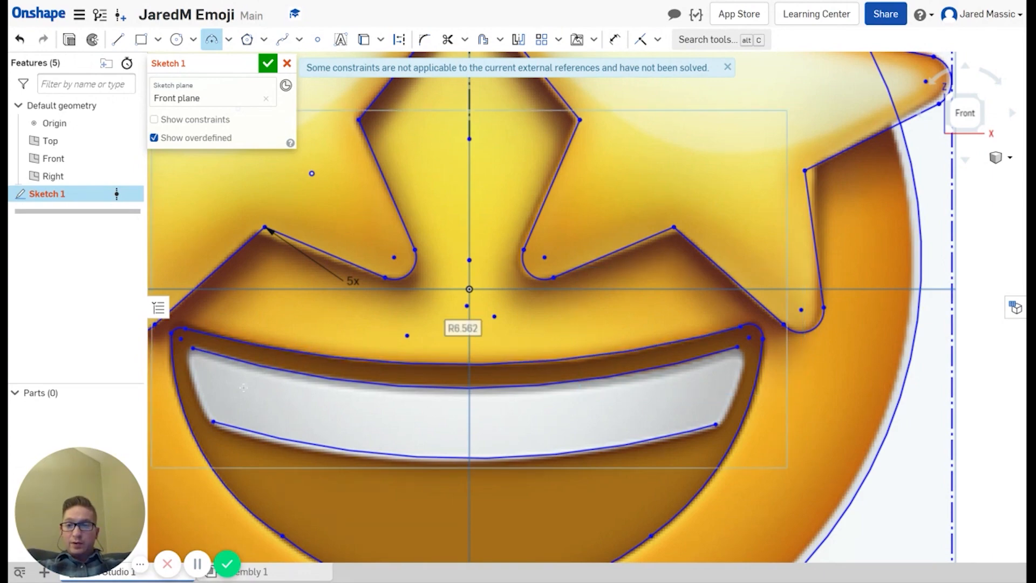
scroll(237, 385, up, 5)
Step: Cap the teeth's left and right ends with R0.594 and R0.659 arcs
mouse_move(225, 386)
middle_down()
mouse_move(269, 383)
mouse_move(337, 351)
middle_up()
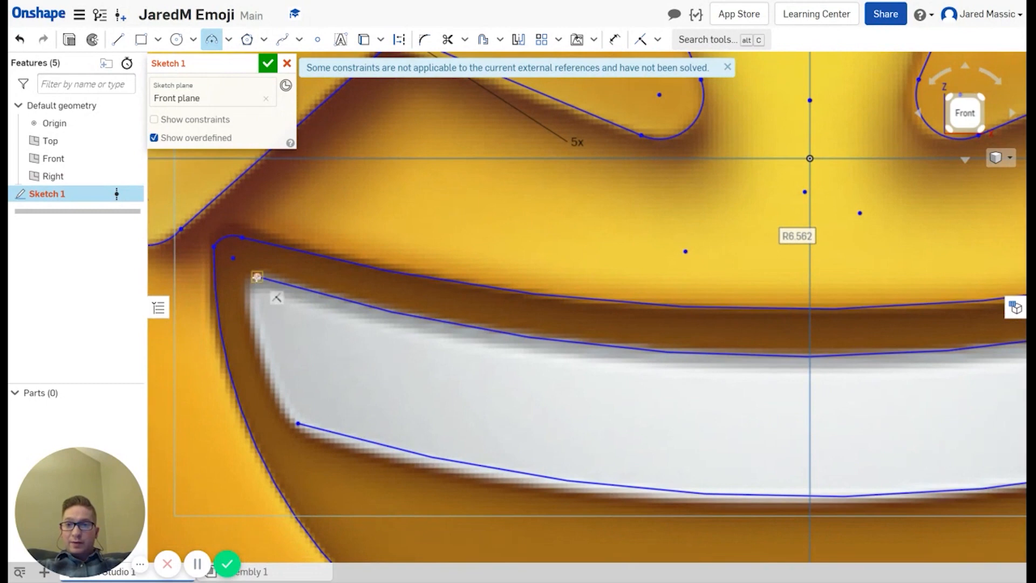
click(258, 277)
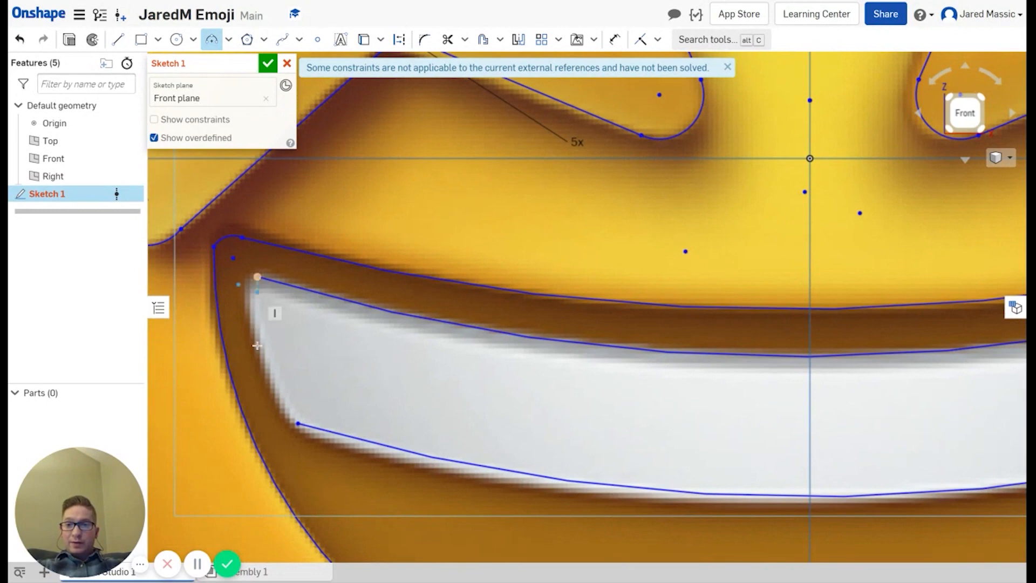
click(298, 425)
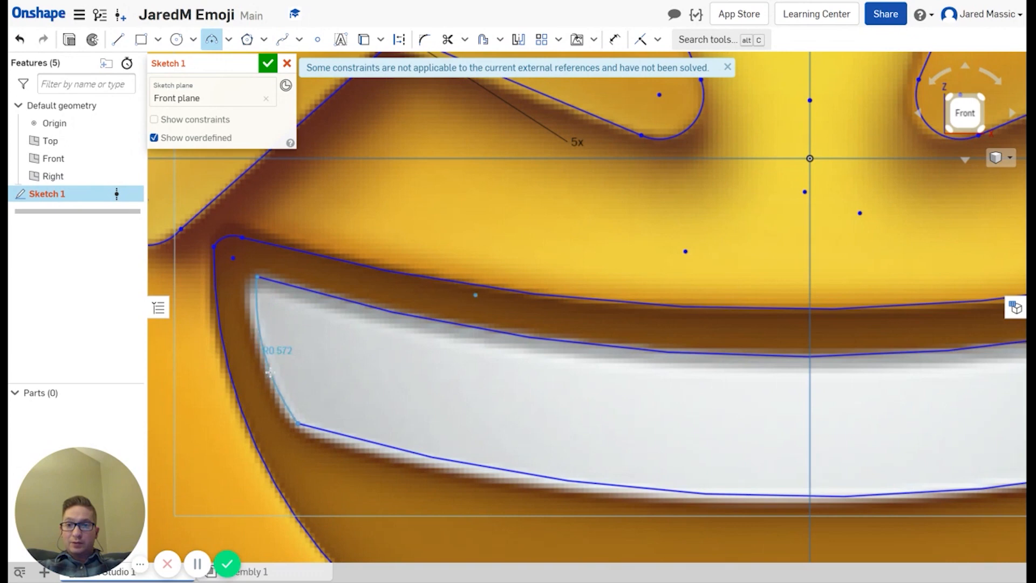
click(268, 369)
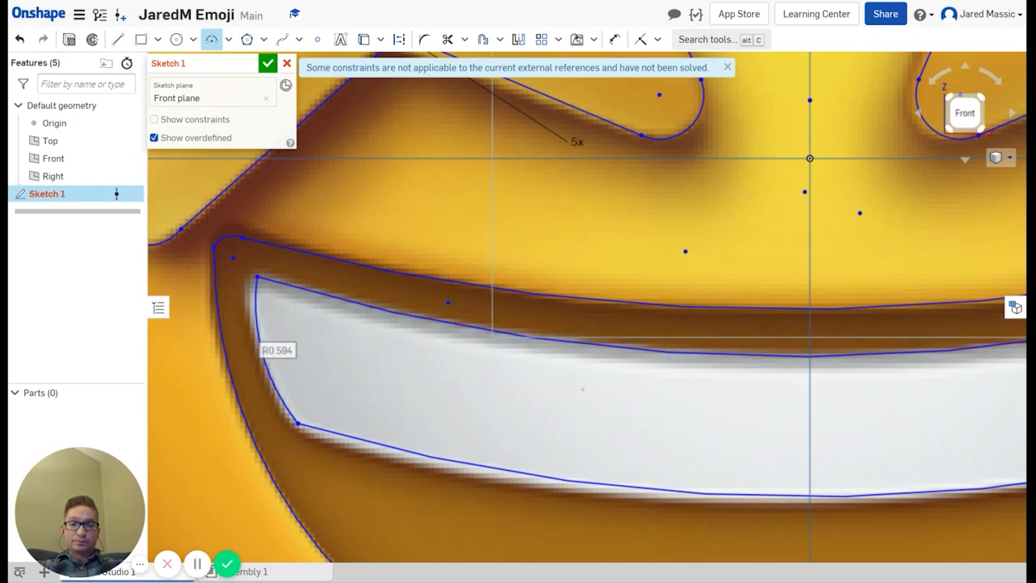
mouse_move(862, 410)
middle_down()
mouse_move(611, 375)
mouse_move(515, 382)
middle_up()
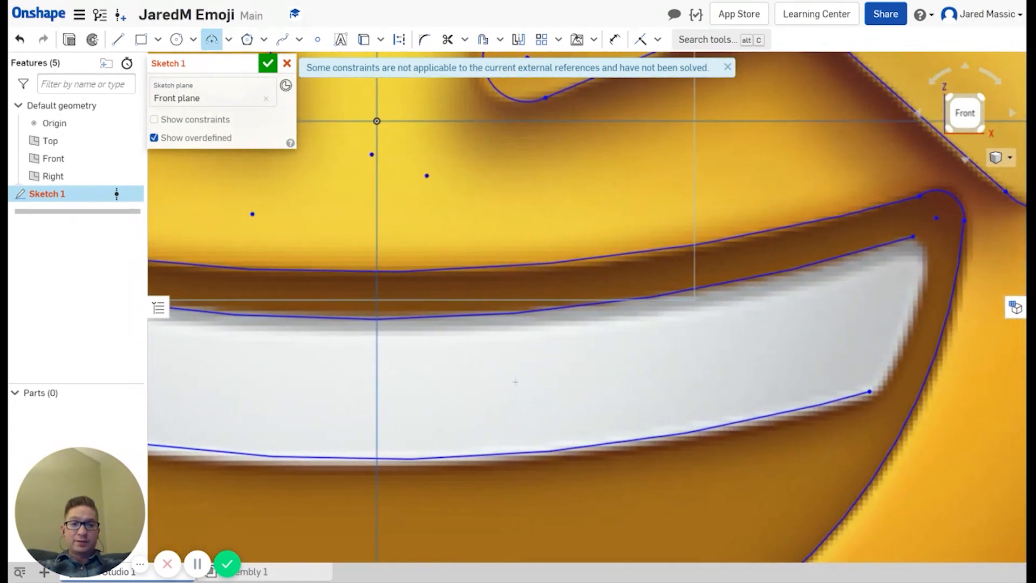
click(912, 240)
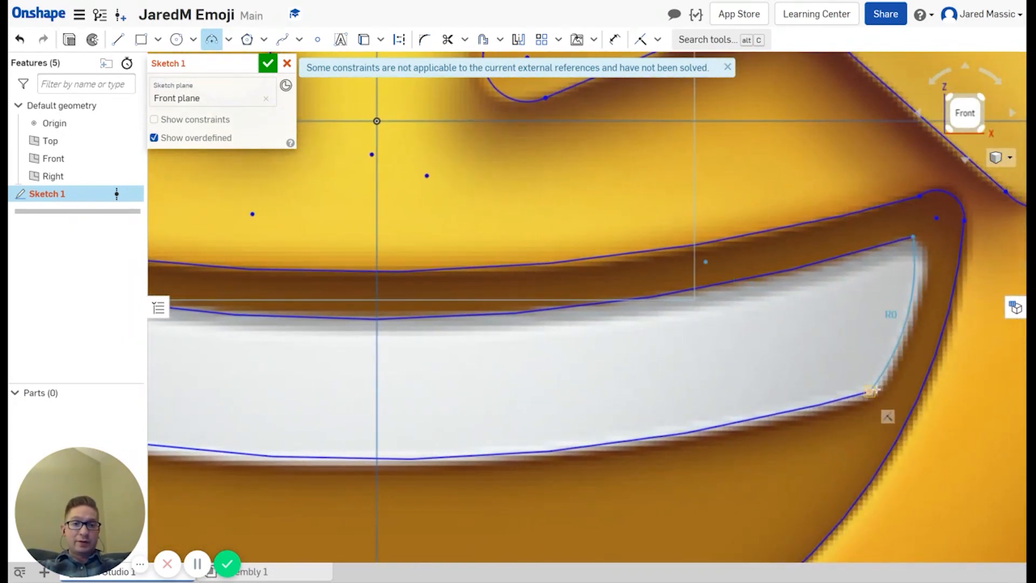
click(870, 391)
click(885, 348)
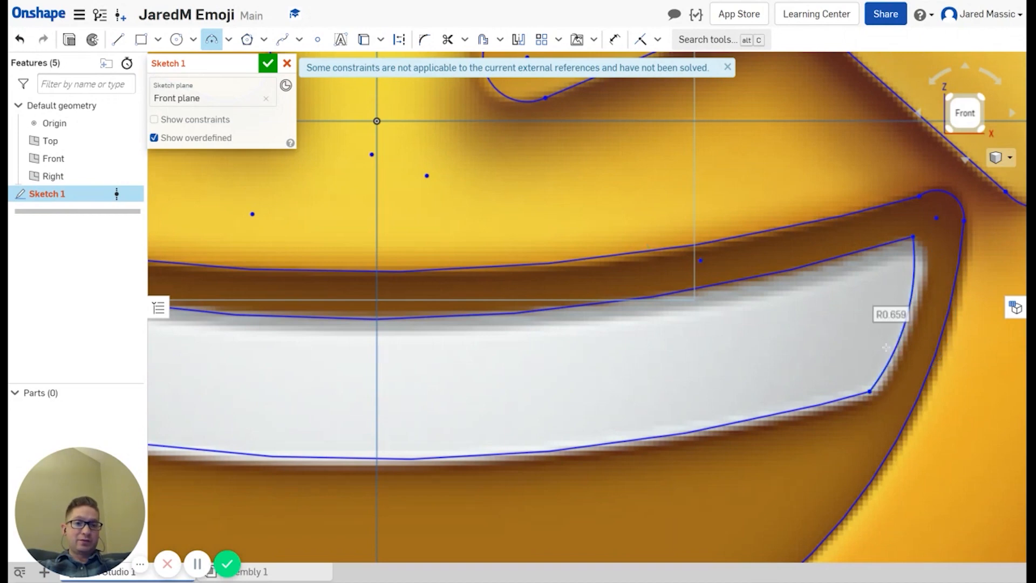
key(f)
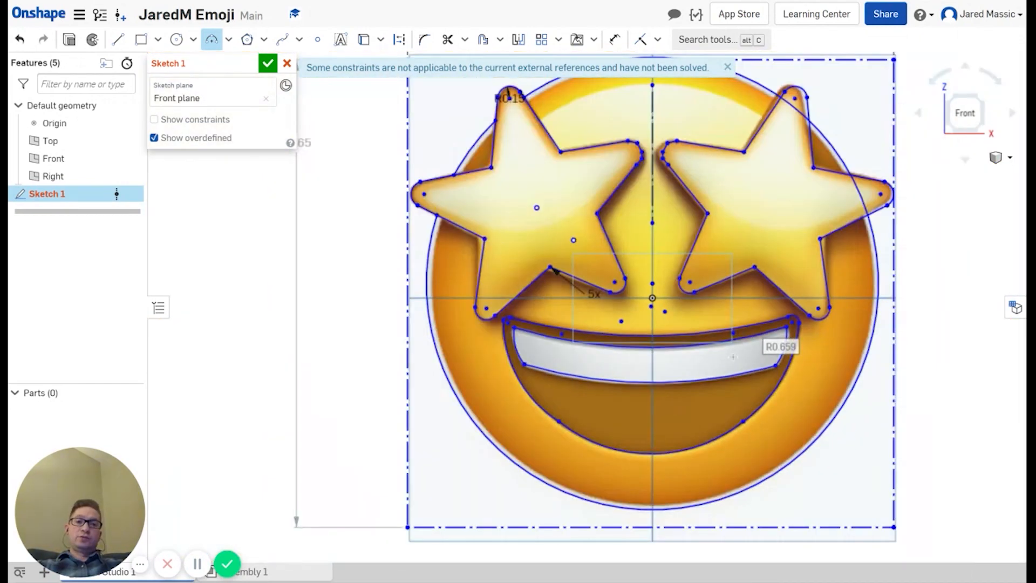
Step: Trim the face-circle arc that cuts through the right star's upper tip
scroll(788, 155, up, 3)
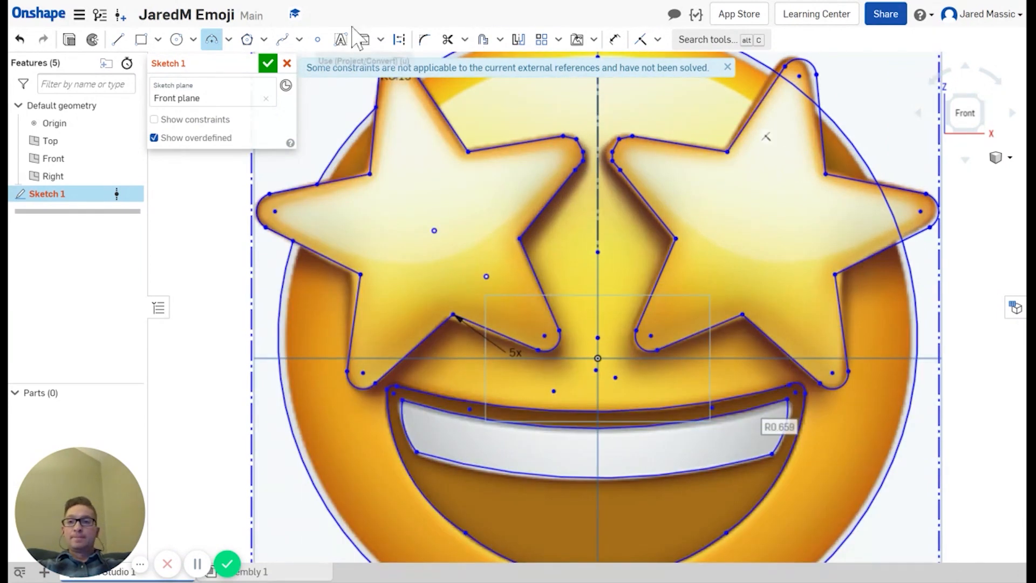
click(448, 39)
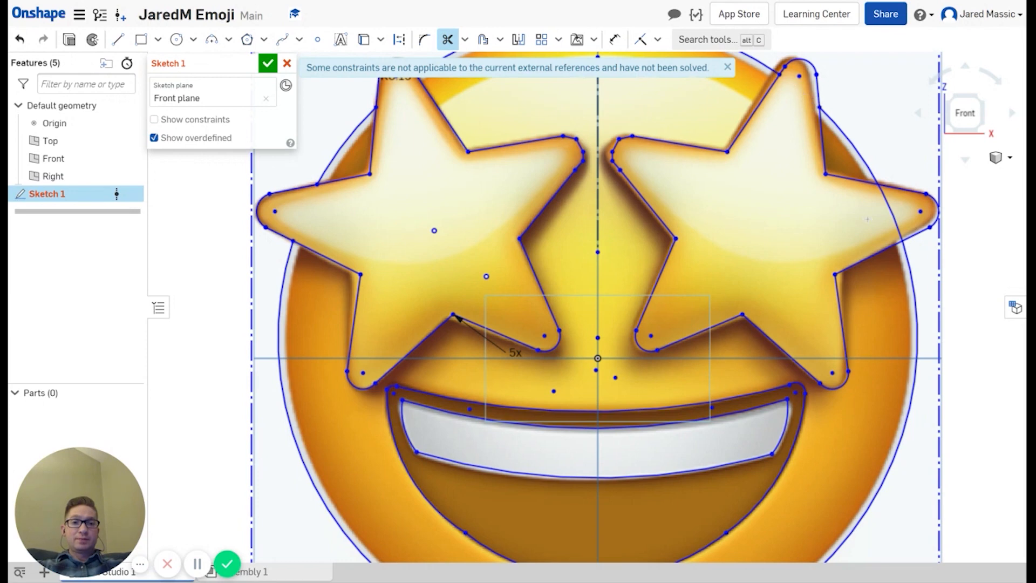
click(892, 221)
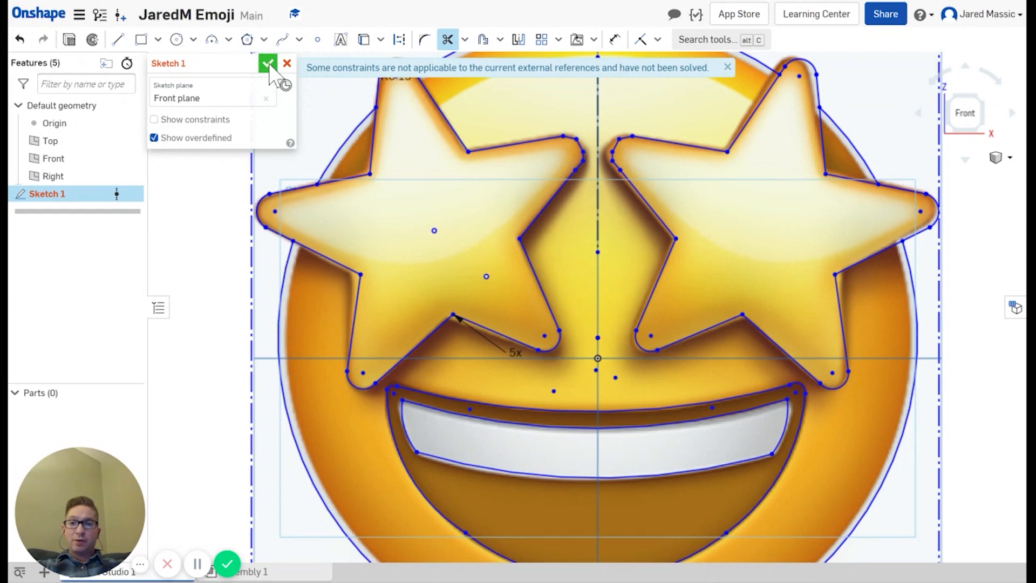
Step: Finish and close the emoji sketch
click(268, 64)
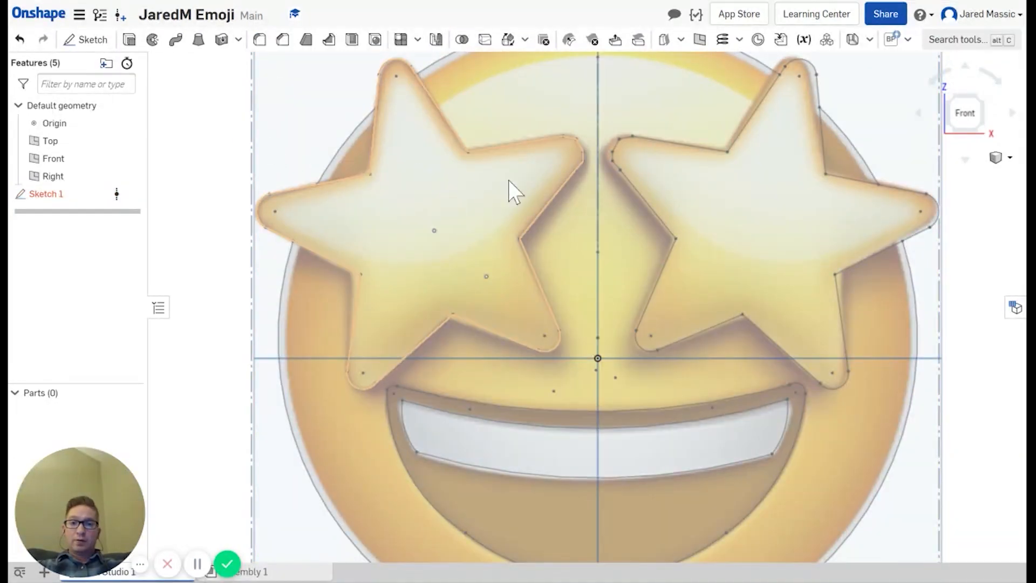
scroll(661, 193, up, 2)
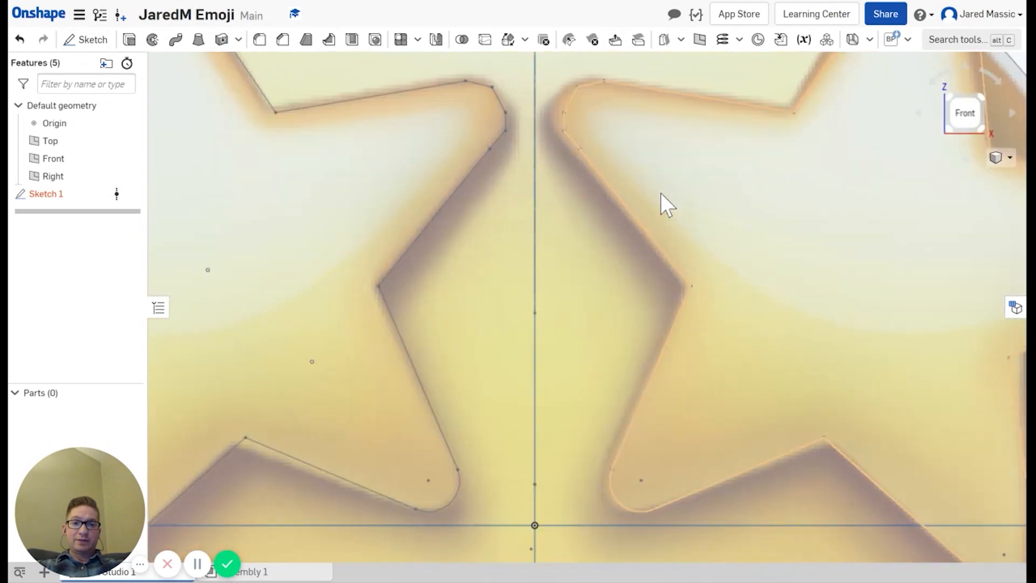
scroll(660, 192, down, 4)
scroll(650, 190, up, 1)
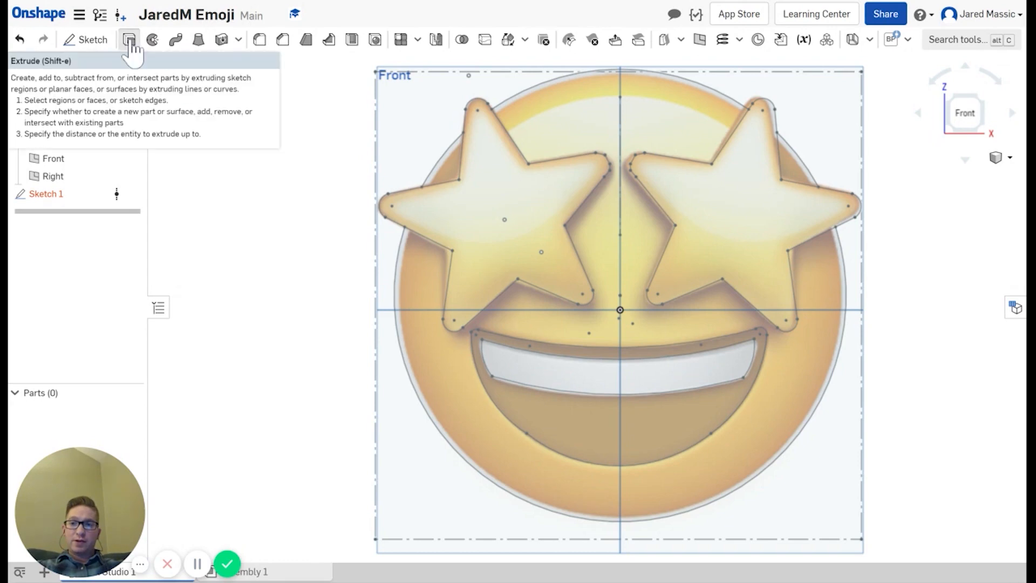
Step: Extrude only the face region around the stars and mouth into a 1 in part
click(129, 41)
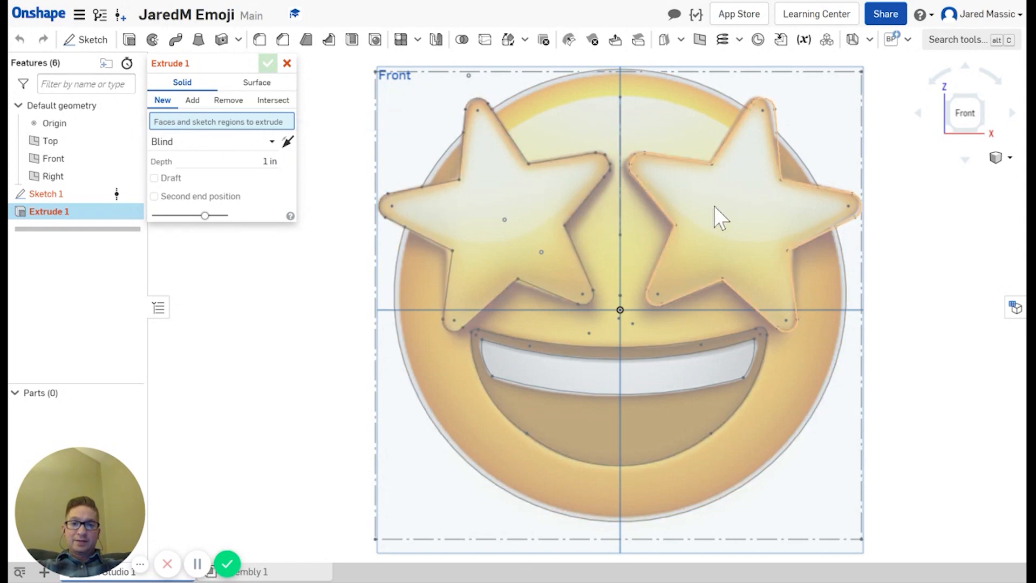
click(653, 112)
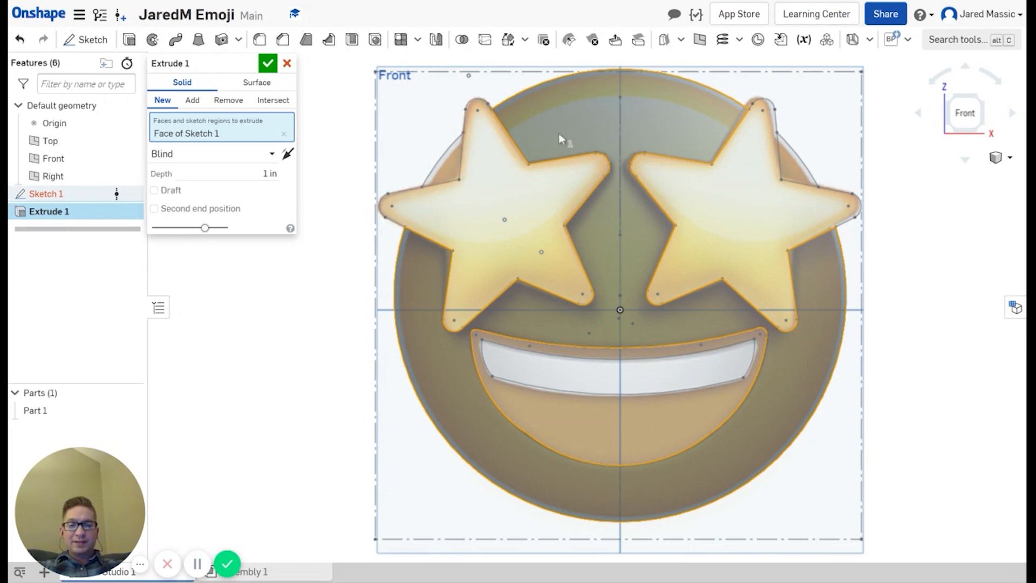
click(550, 371)
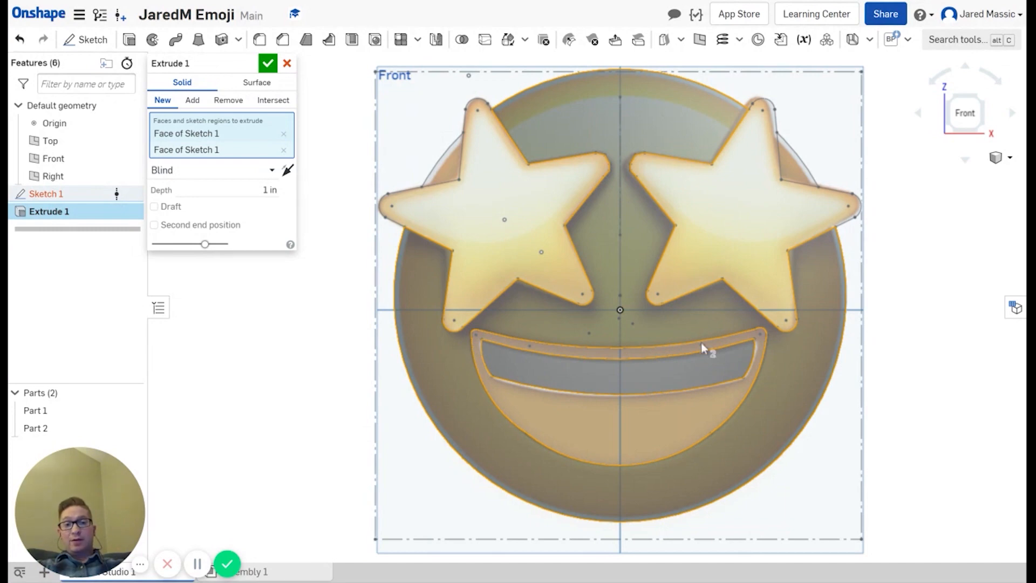
click(447, 169)
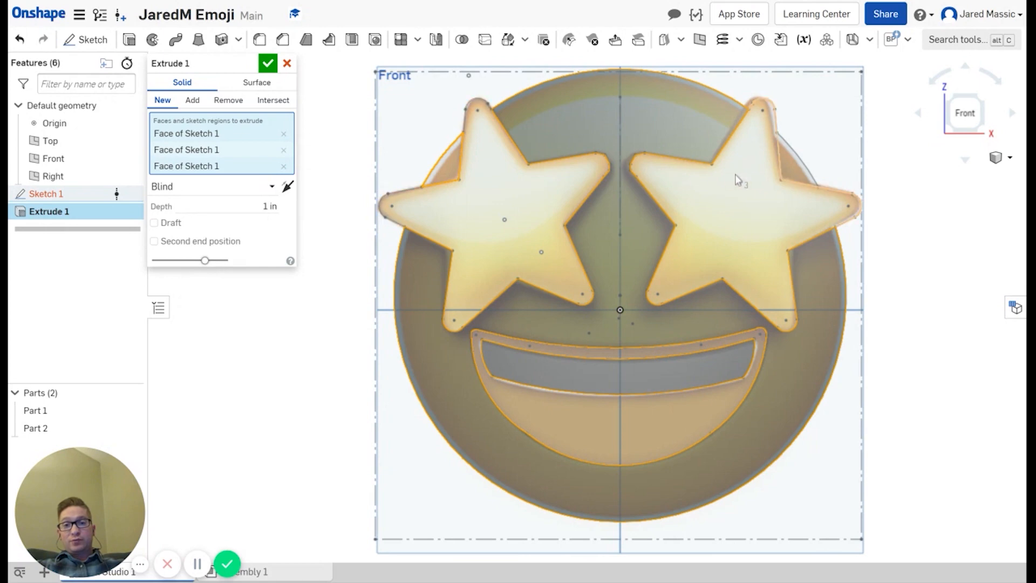
click(794, 172)
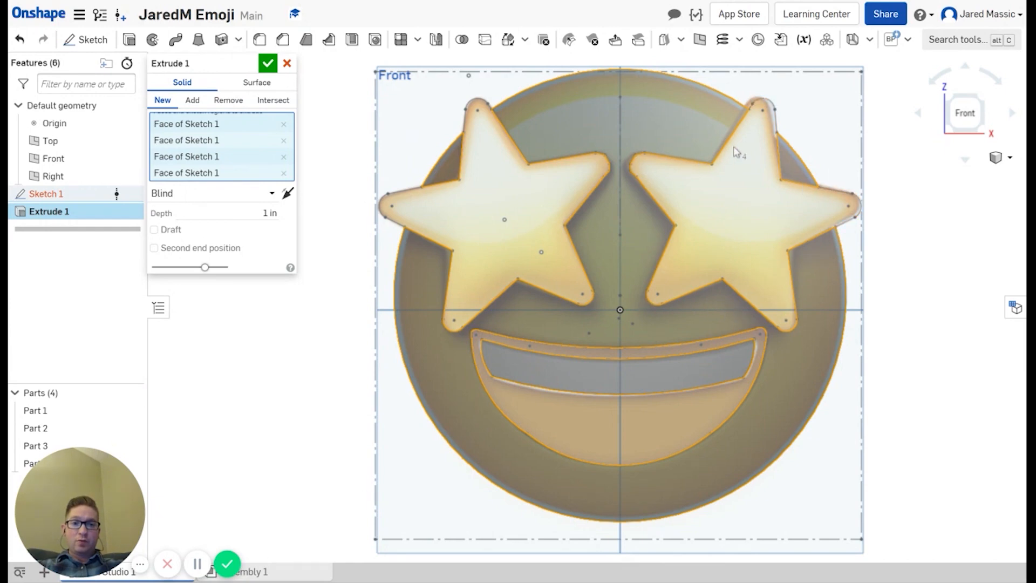
click(793, 171)
click(455, 170)
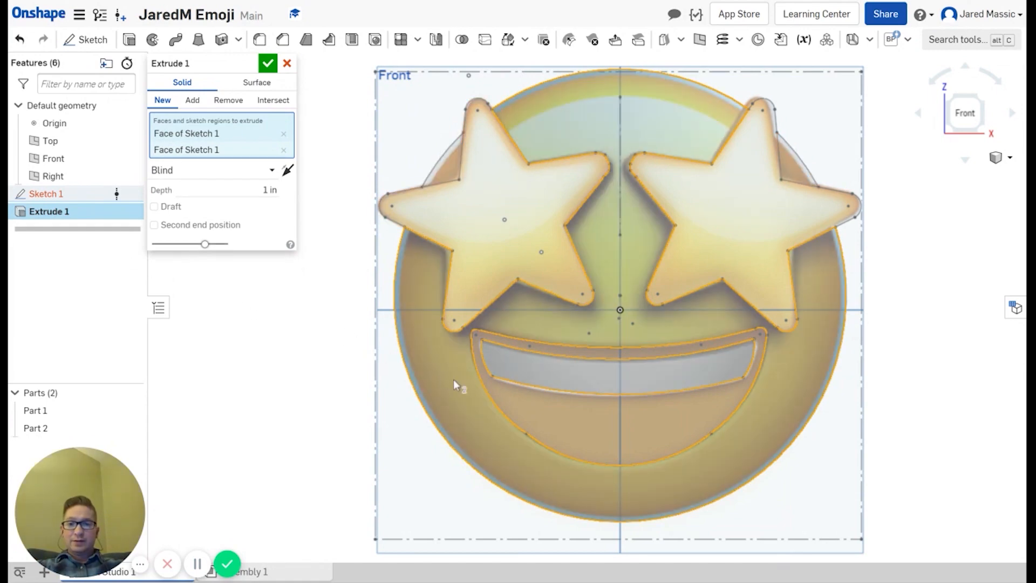
click(523, 379)
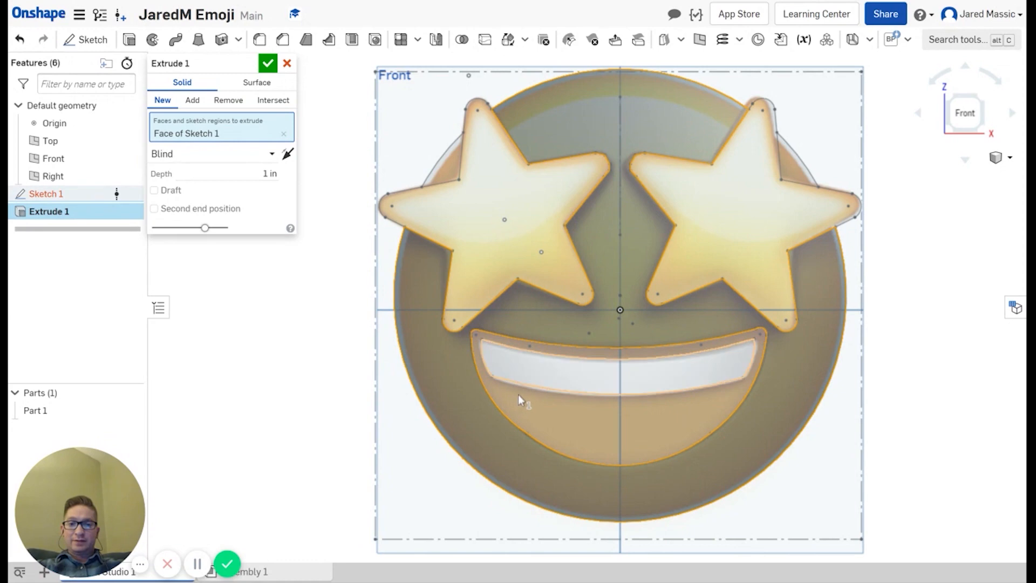
click(268, 63)
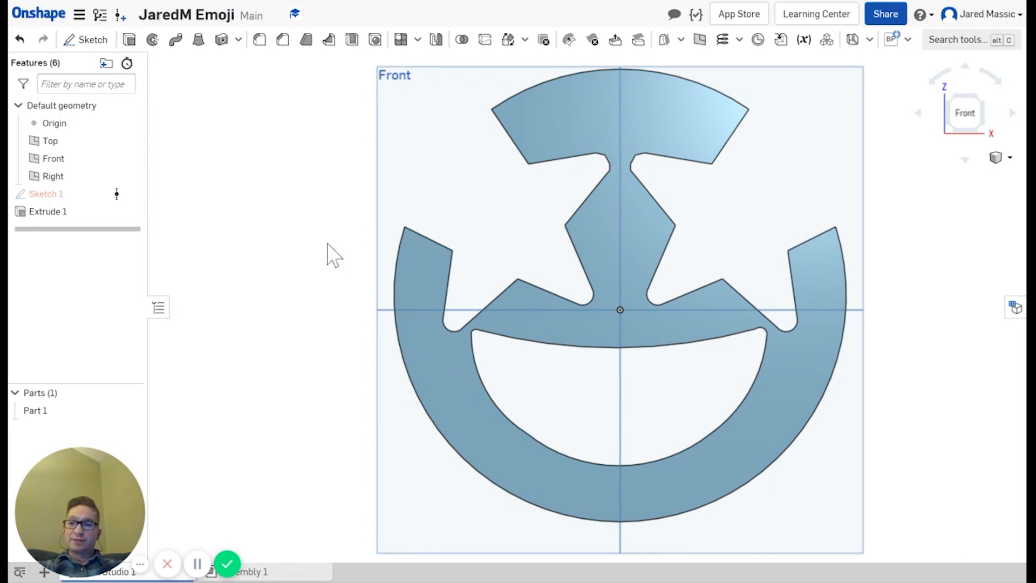
Step: Edit Sketch 1 from the Features list, rolling back Extrude 1
right_click(43, 213)
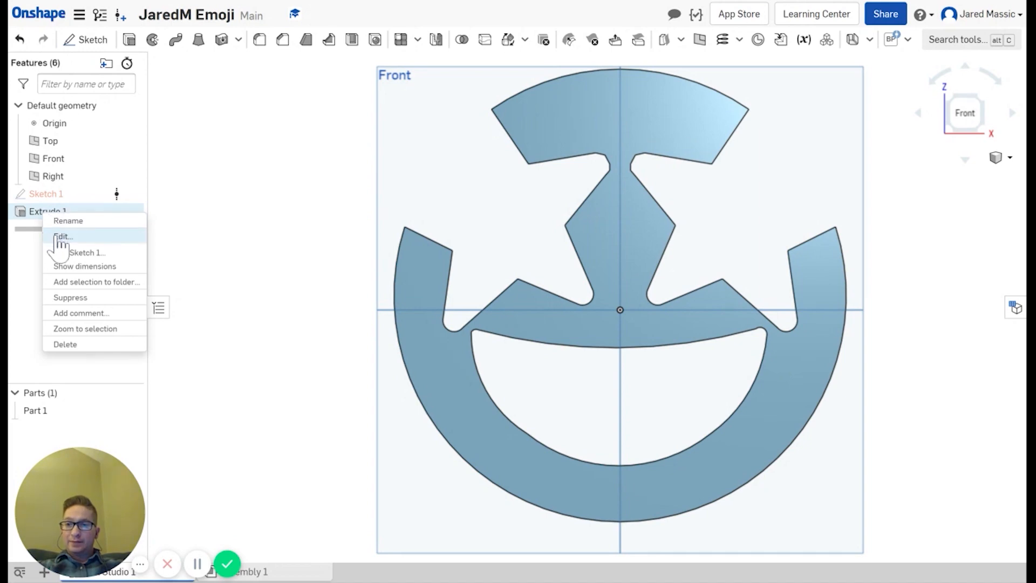
right_click(36, 195)
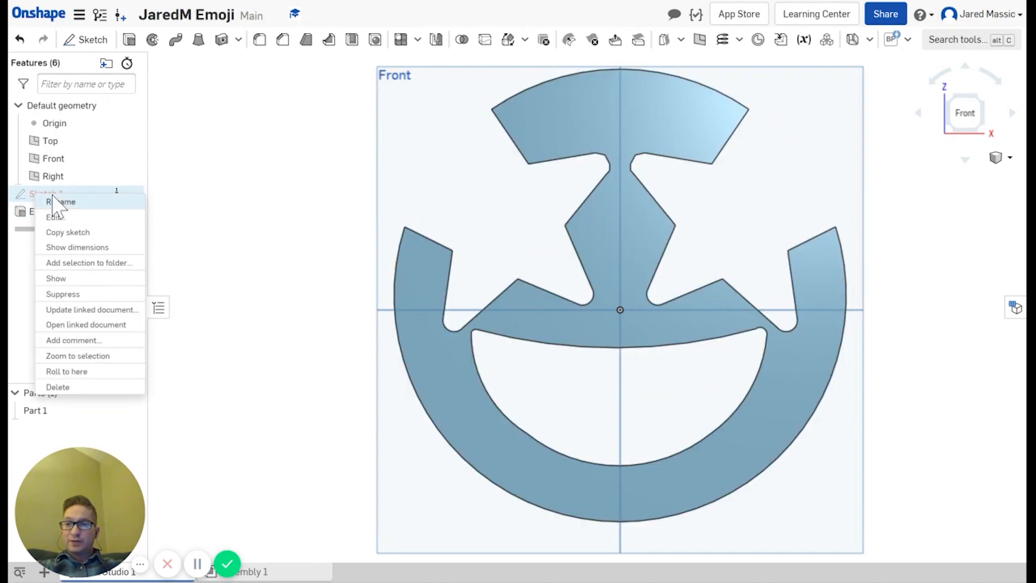
click(55, 217)
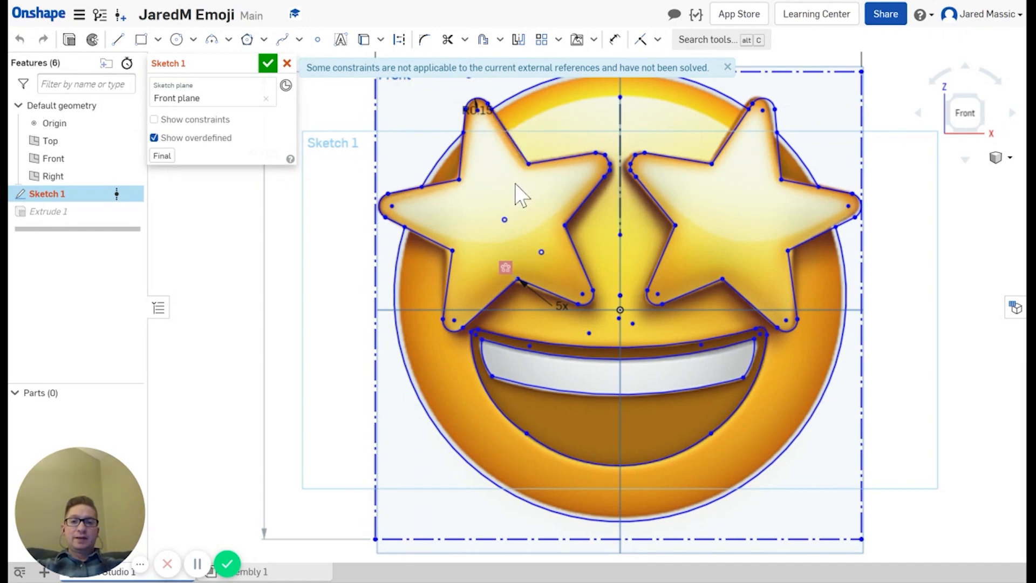
Step: Split the left star's edges where the face circle crosses them
scroll(474, 130, up, 3)
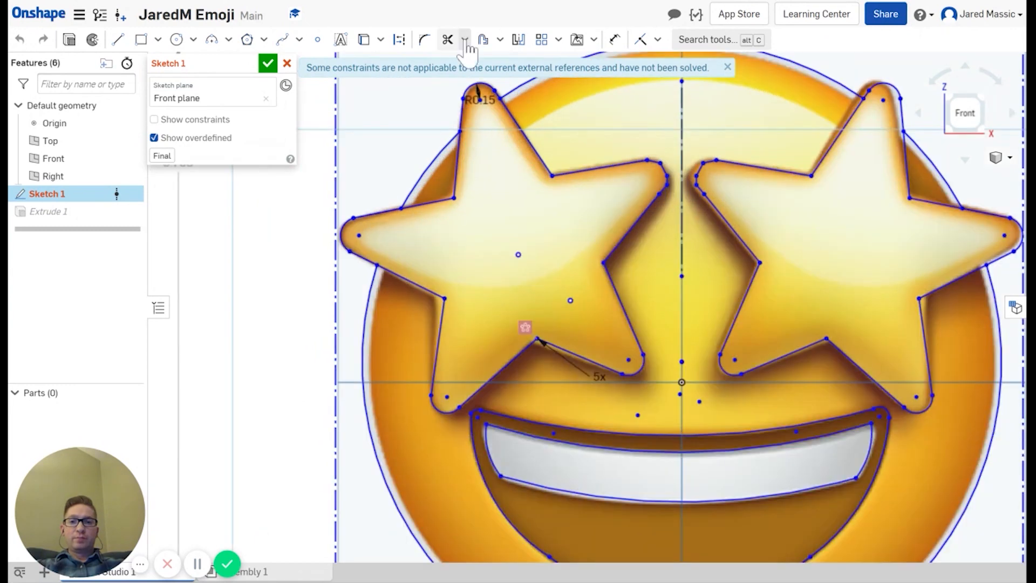
click(465, 40)
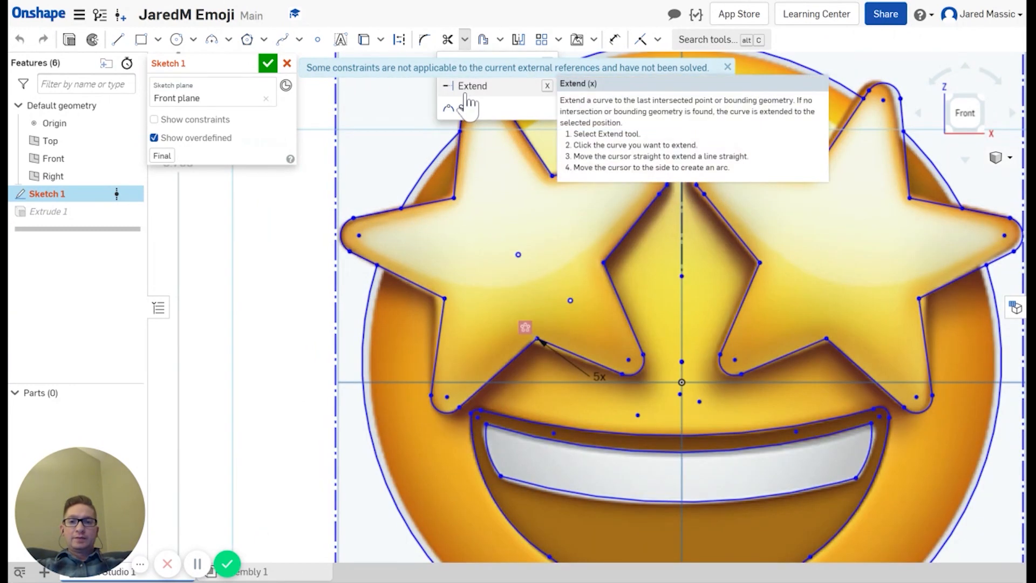
click(727, 67)
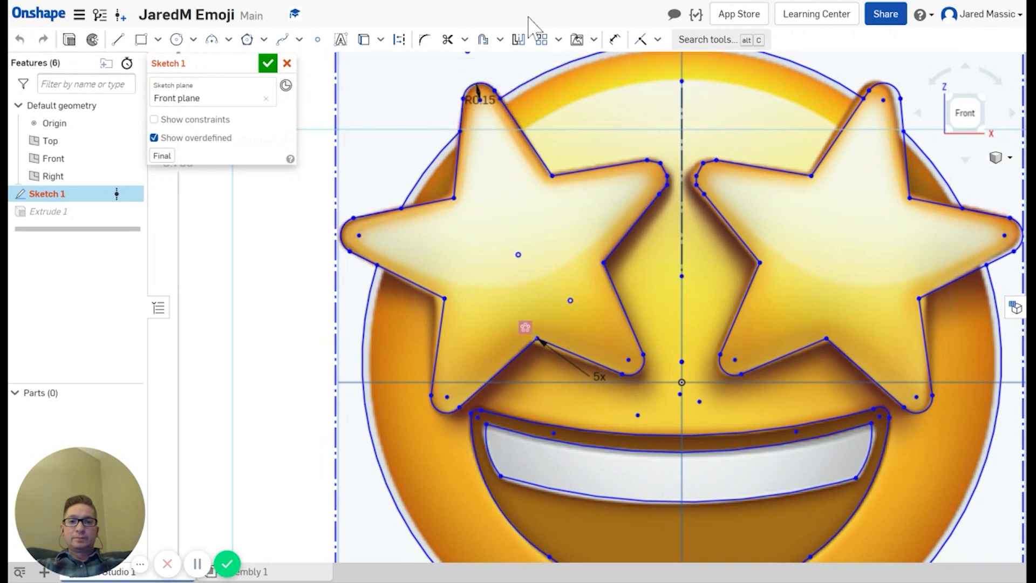
click(464, 40)
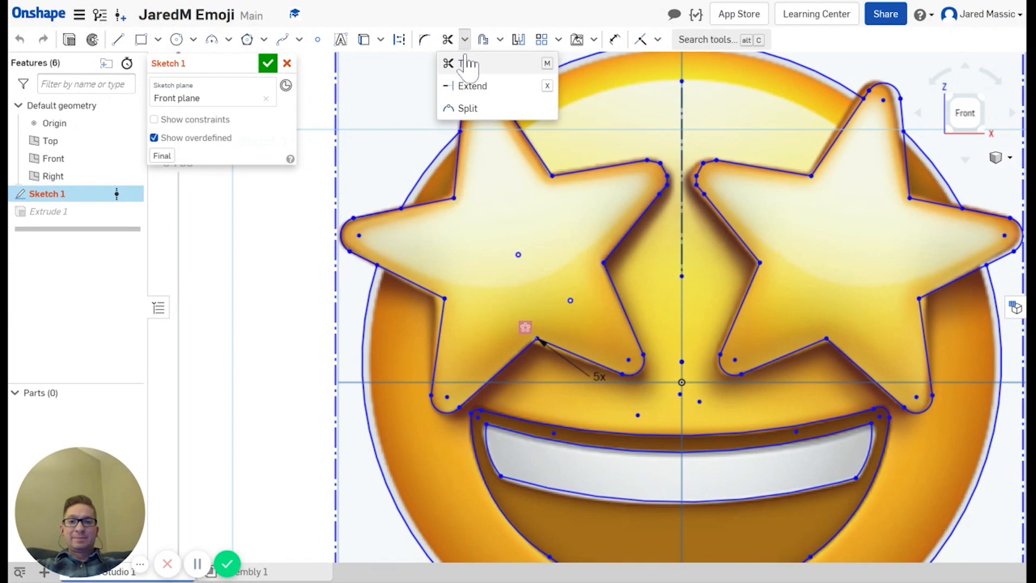
click(467, 110)
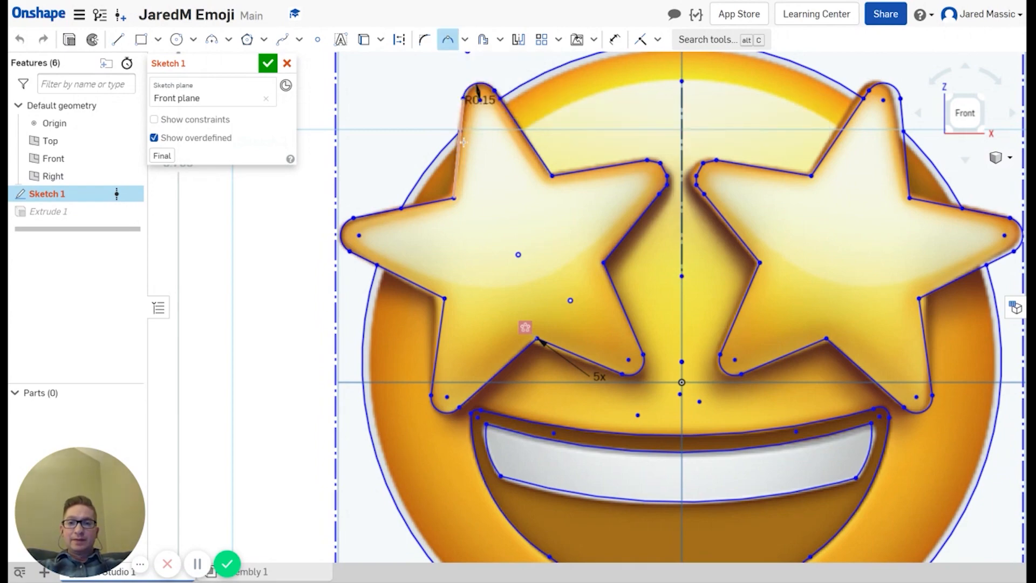
scroll(464, 143, down, 5)
scroll(464, 141, up, 5)
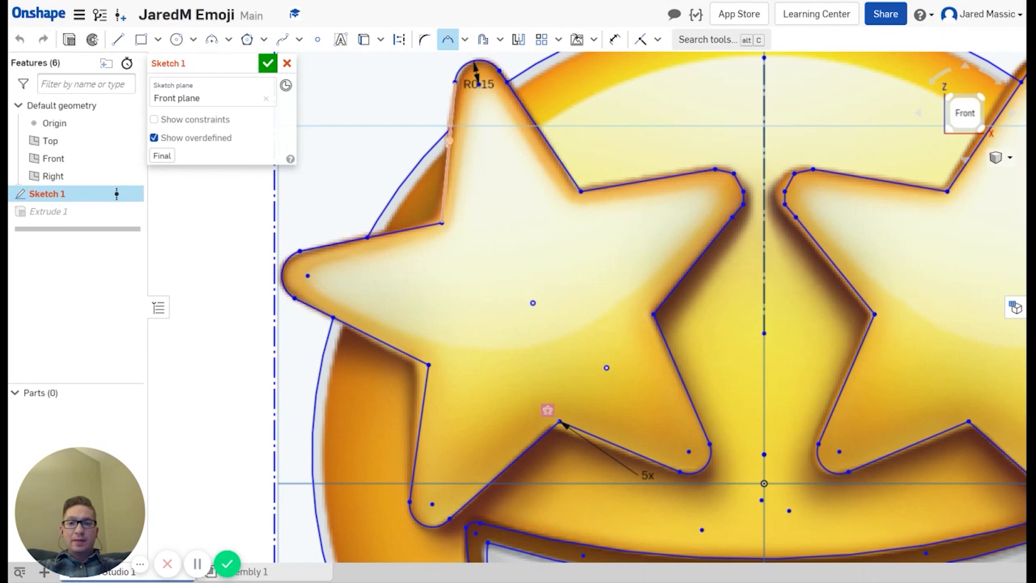
click(449, 140)
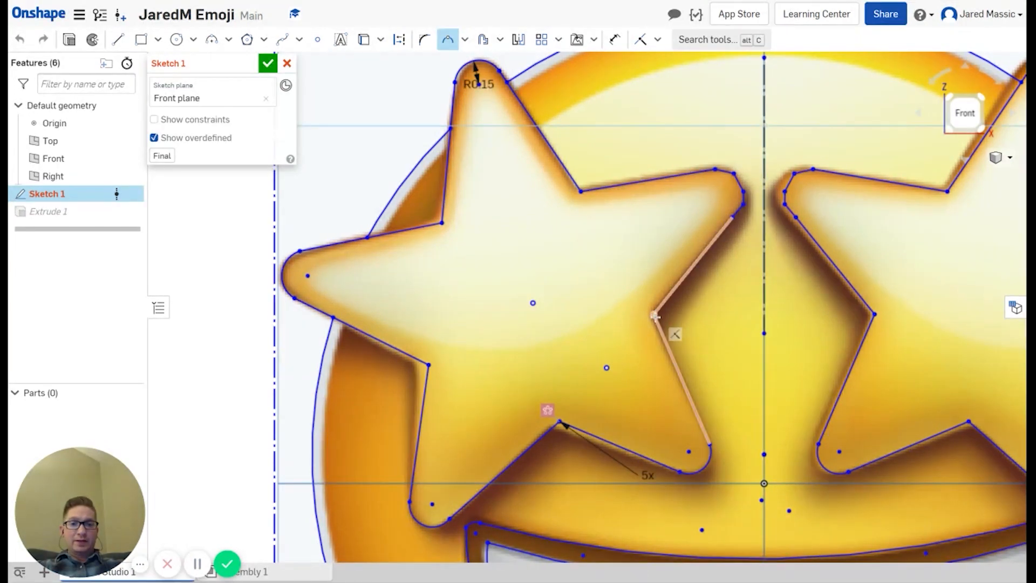
click(521, 103)
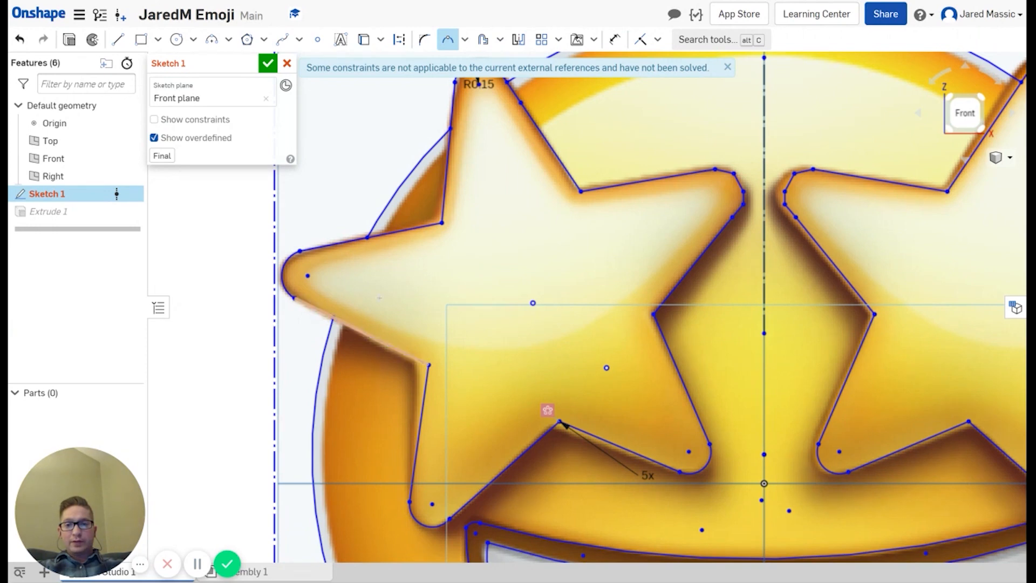
click(356, 328)
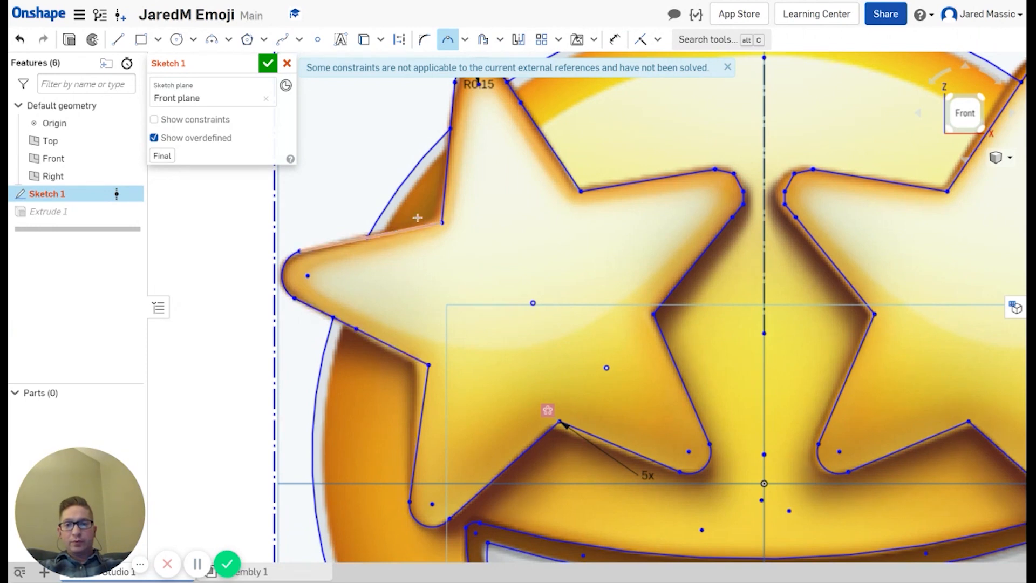
click(394, 232)
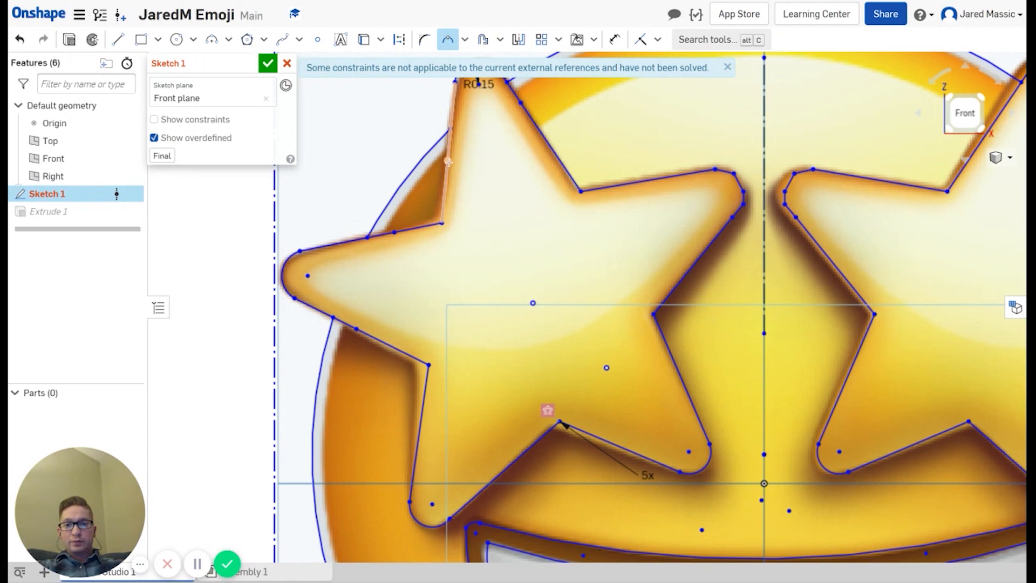
click(448, 163)
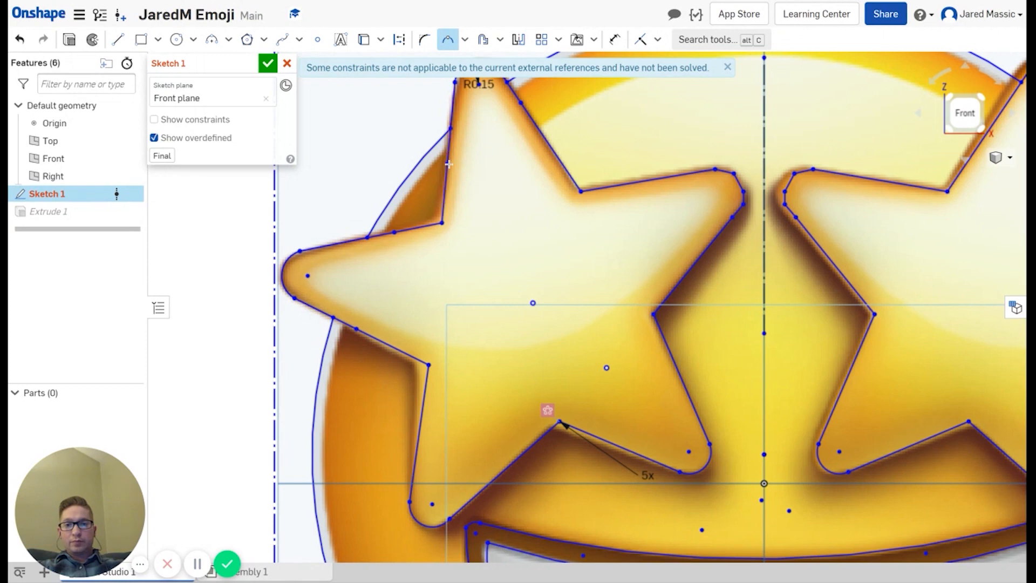
Step: Trim the stray pieces at the left star's top tip and upper-left edge
click(464, 40)
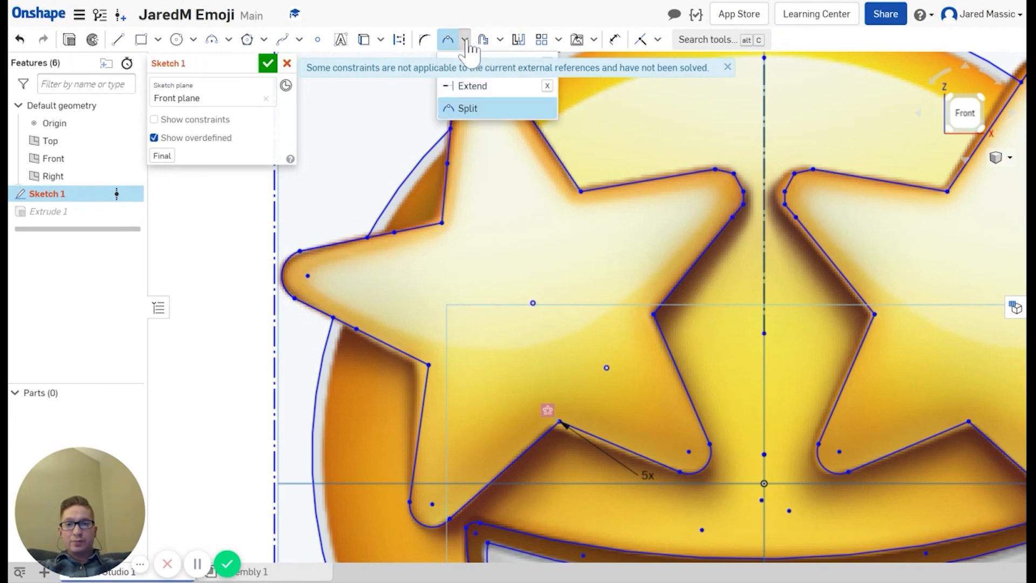
click(470, 60)
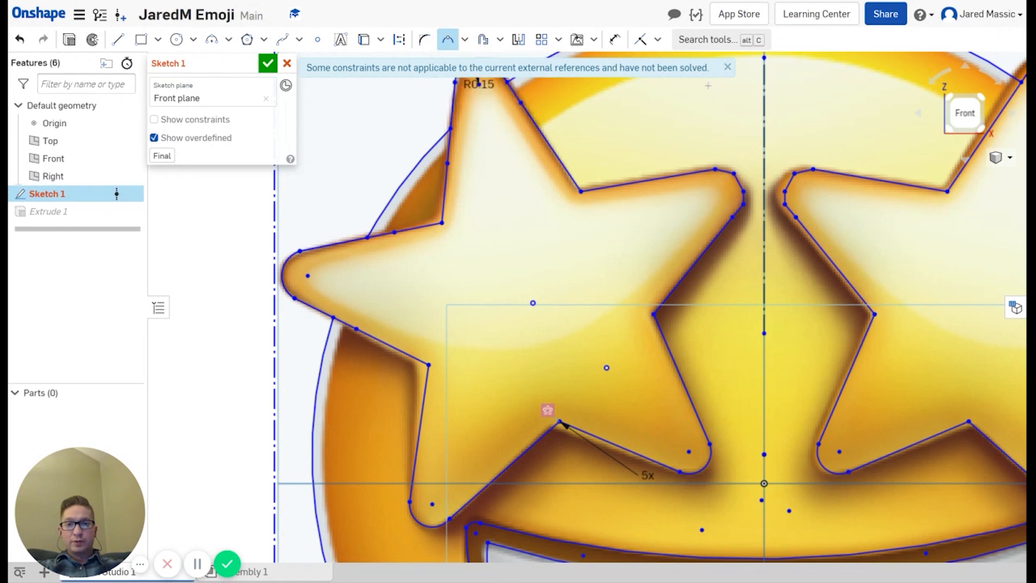
click(727, 67)
click(465, 39)
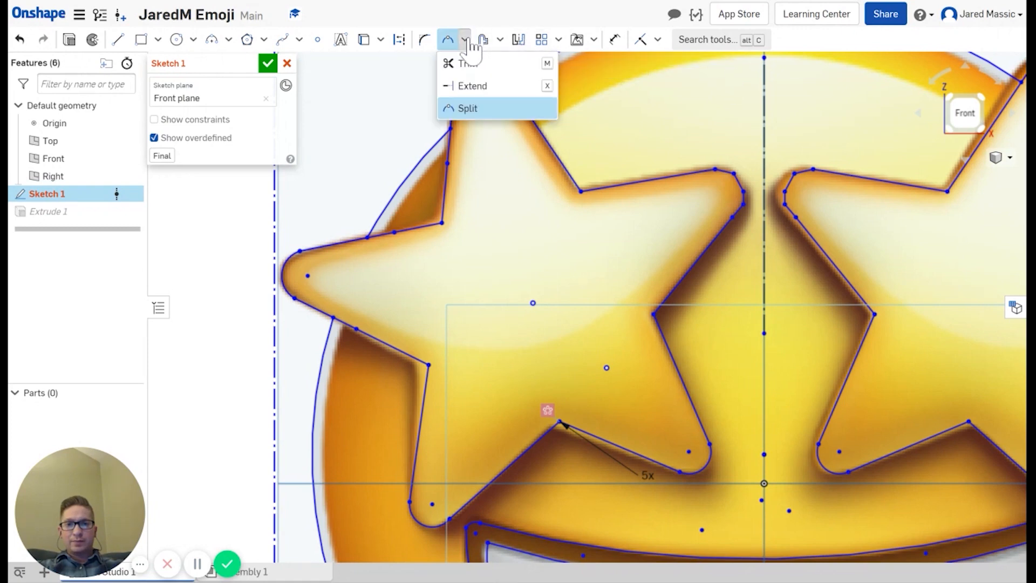
click(465, 63)
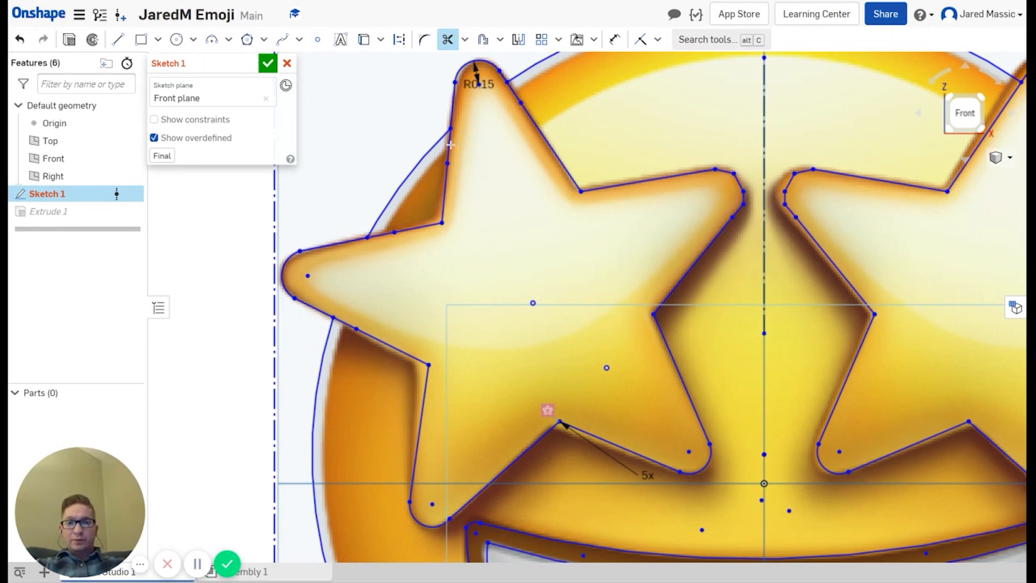
click(515, 93)
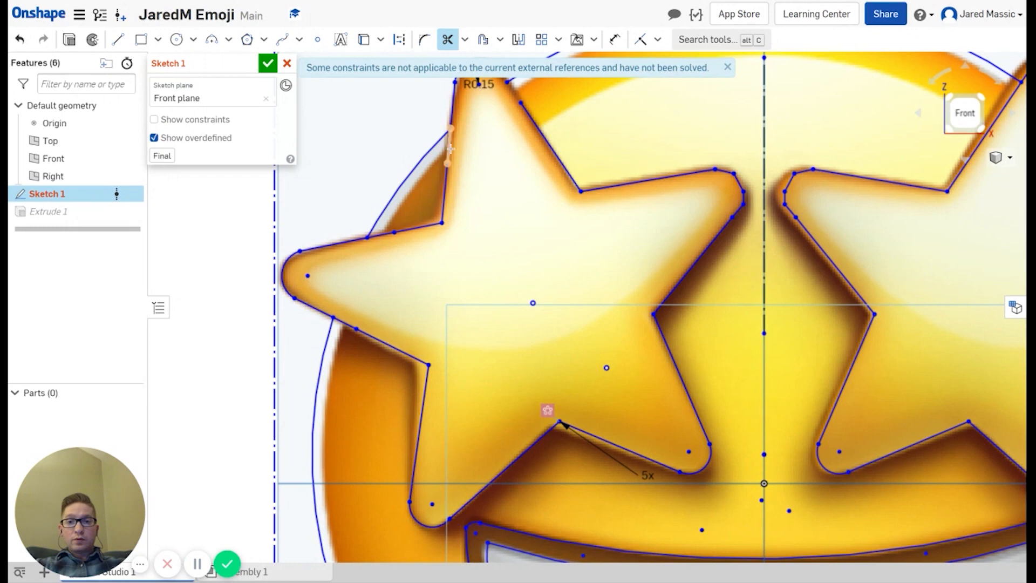
click(450, 148)
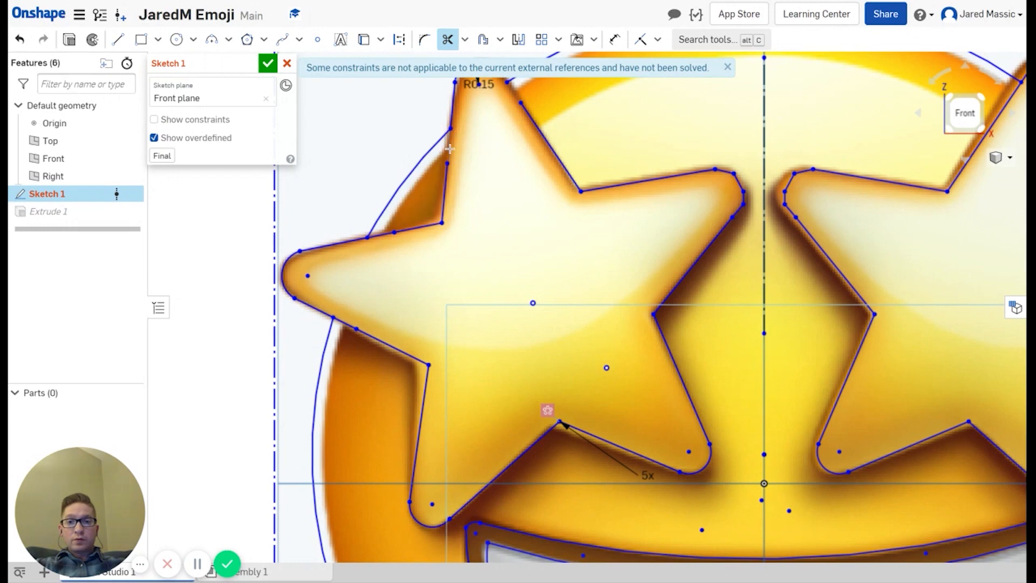
click(382, 236)
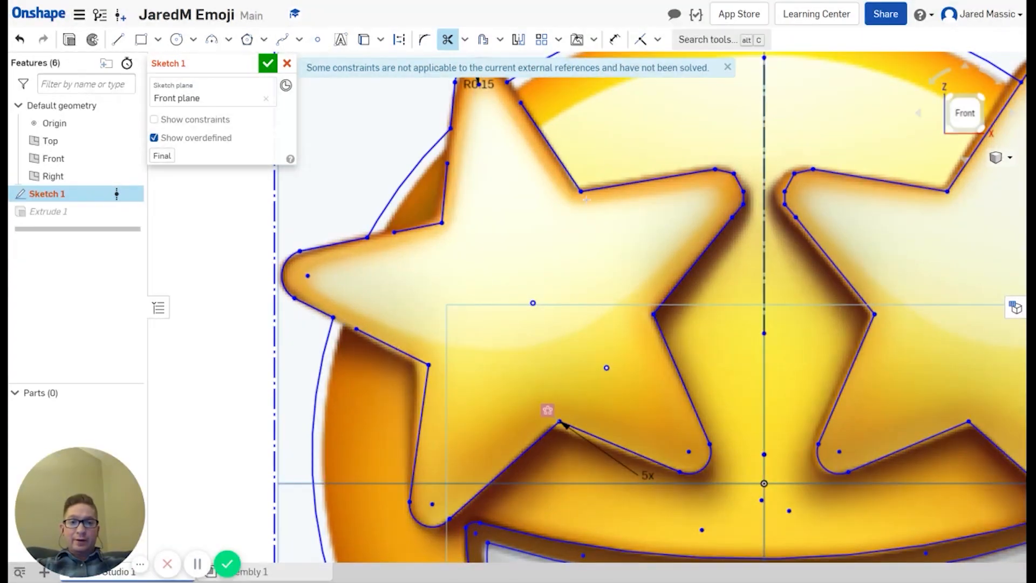
scroll(659, 211, up, 2)
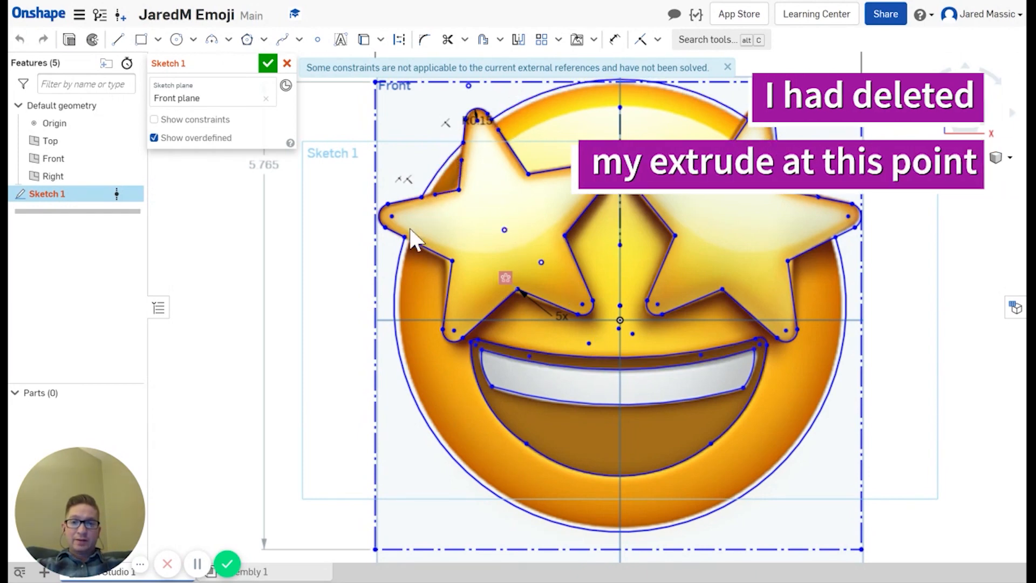
Step: Draw a vertical line from the upper lip to the teeth top near the mouth's left corner
scroll(650, 363, down, 2)
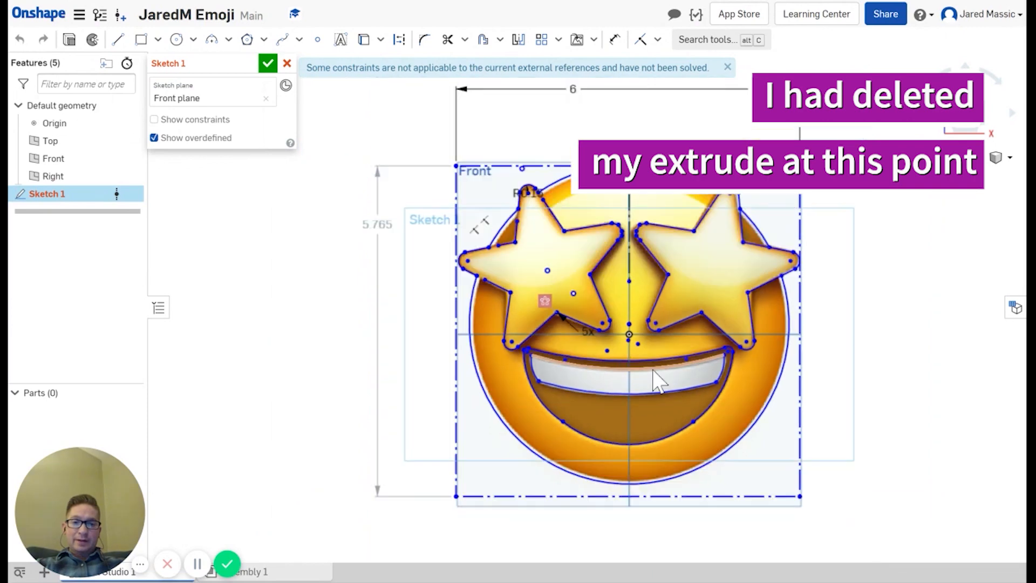
scroll(648, 363, up, 2)
scroll(649, 365, up, 2)
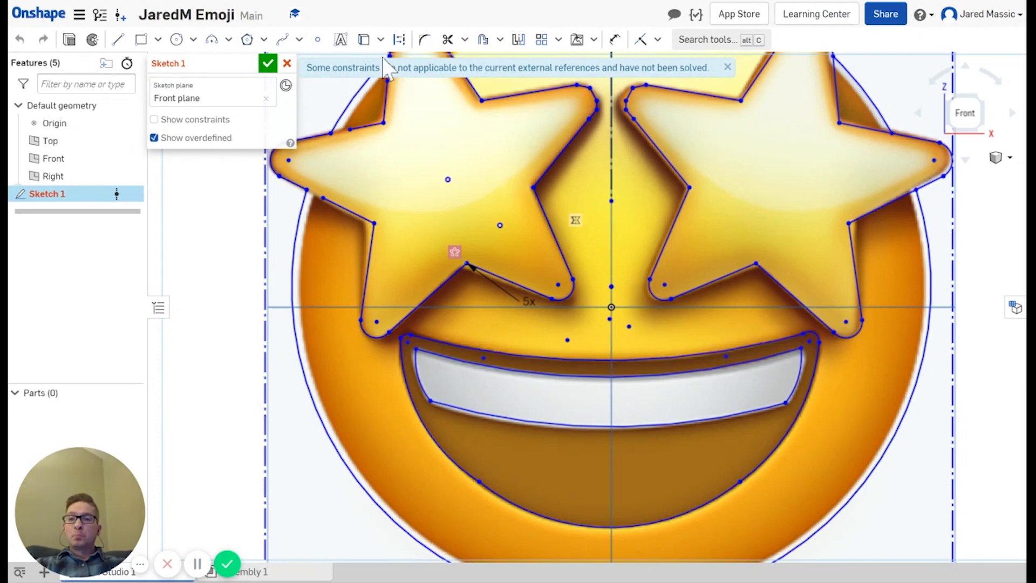
click(118, 41)
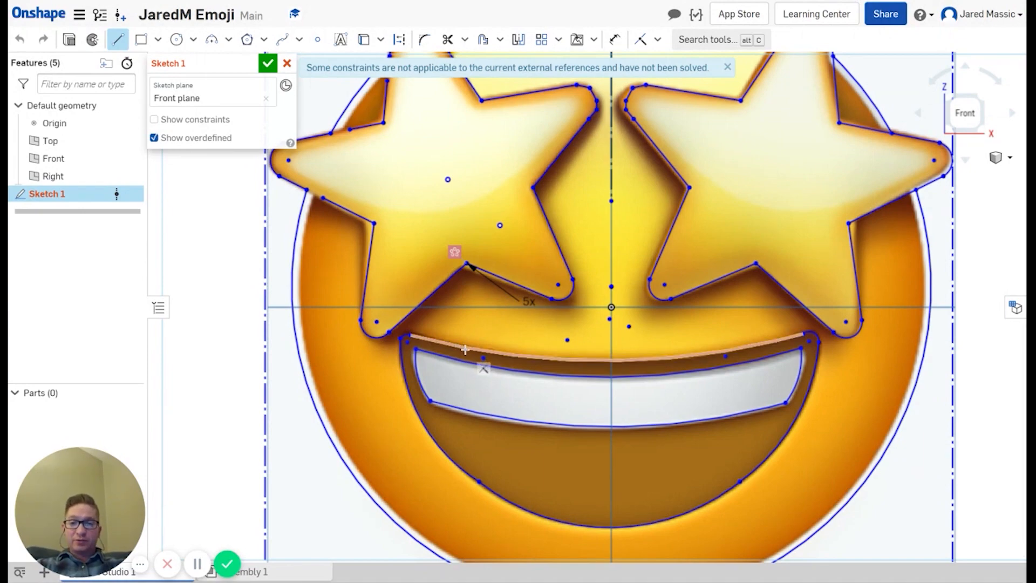
scroll(463, 348, down, 2)
scroll(464, 348, up, 4)
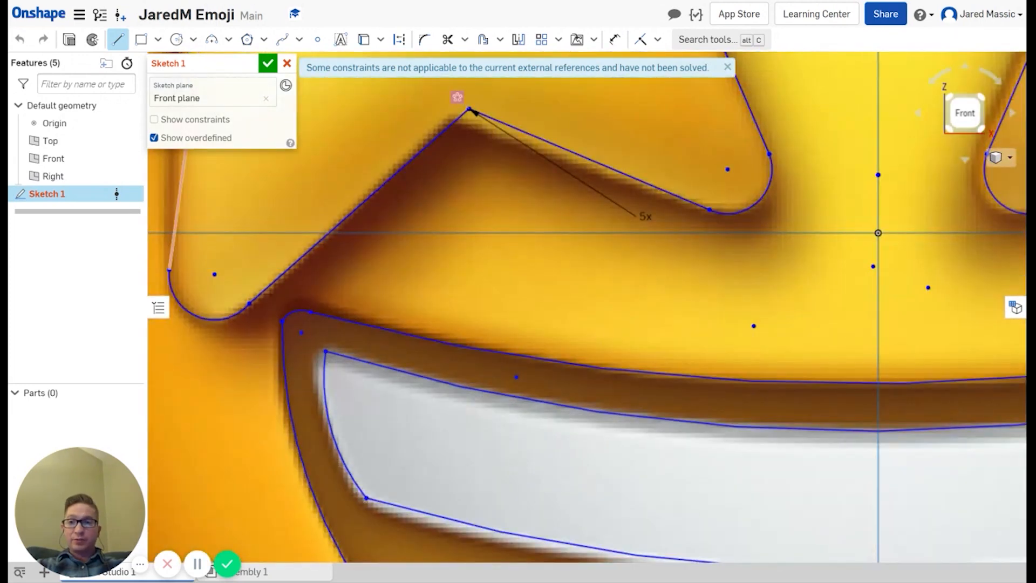
click(417, 336)
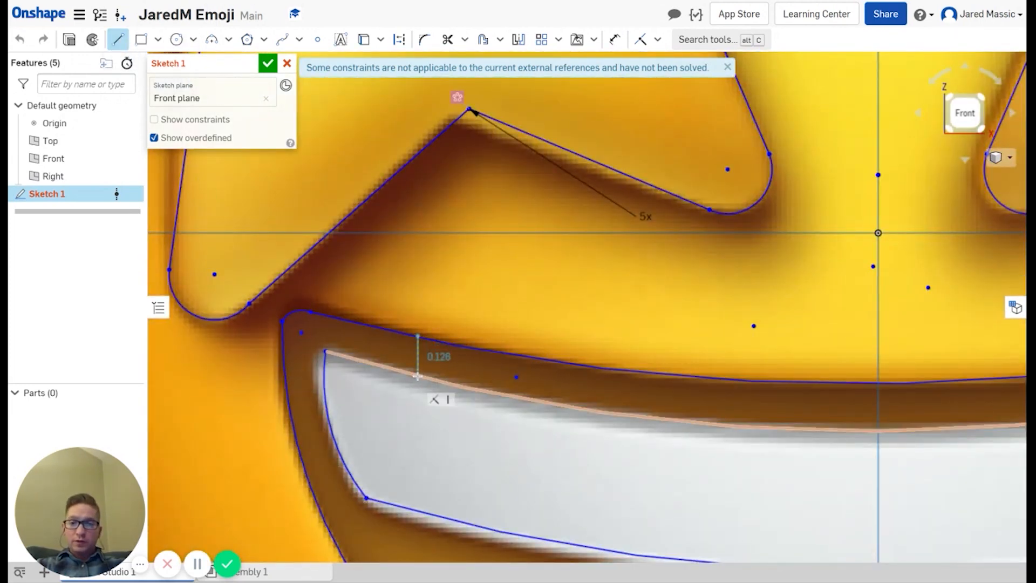
click(417, 376)
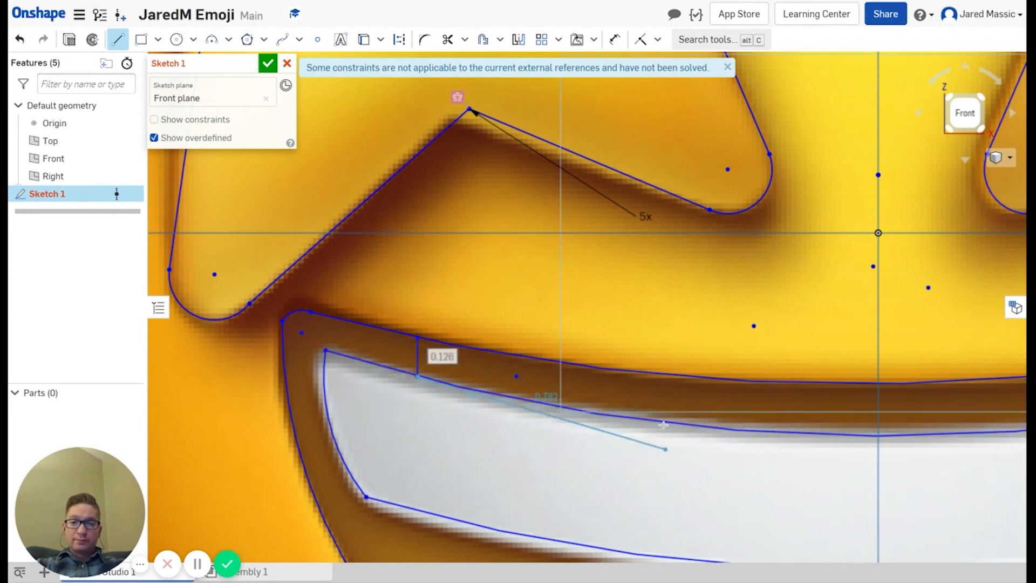
right_click(605, 394)
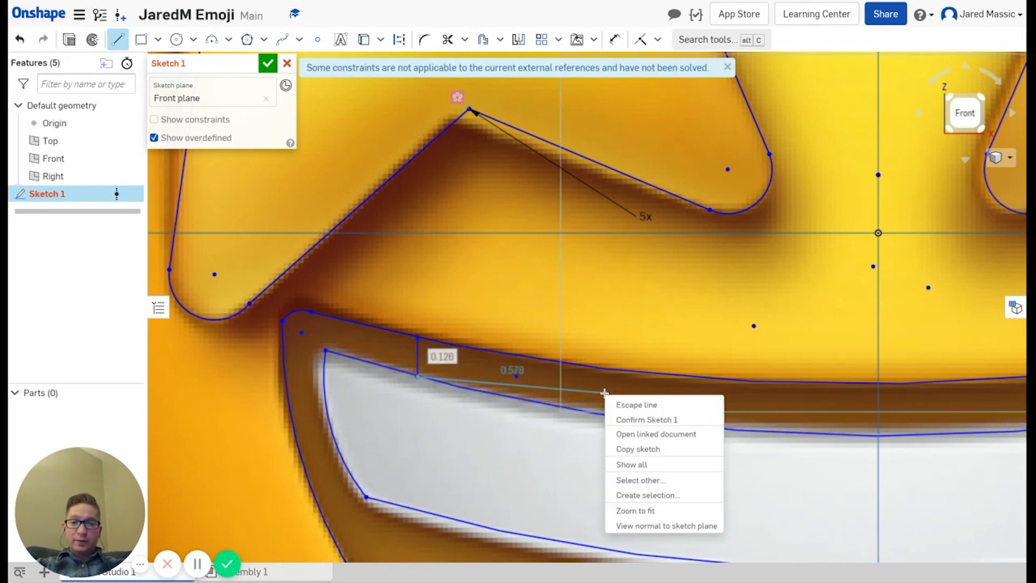
click(636, 405)
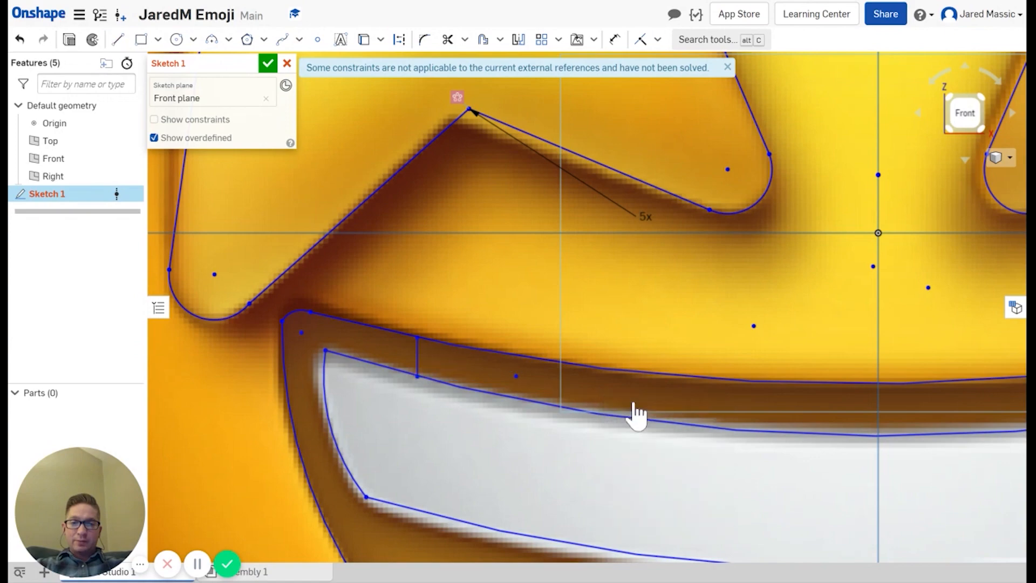
click(118, 40)
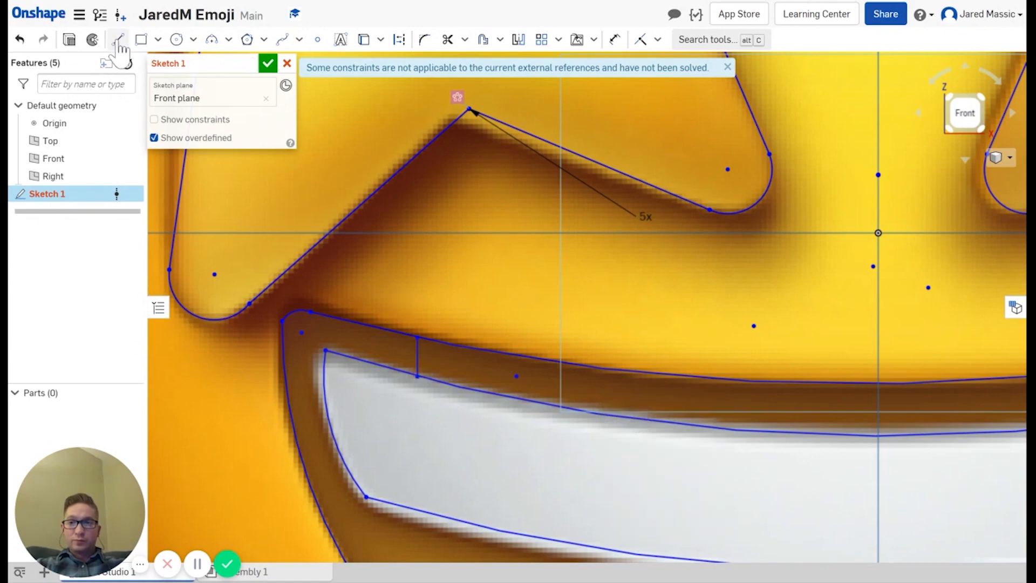
scroll(804, 383, up, 2)
scroll(804, 383, down, 5)
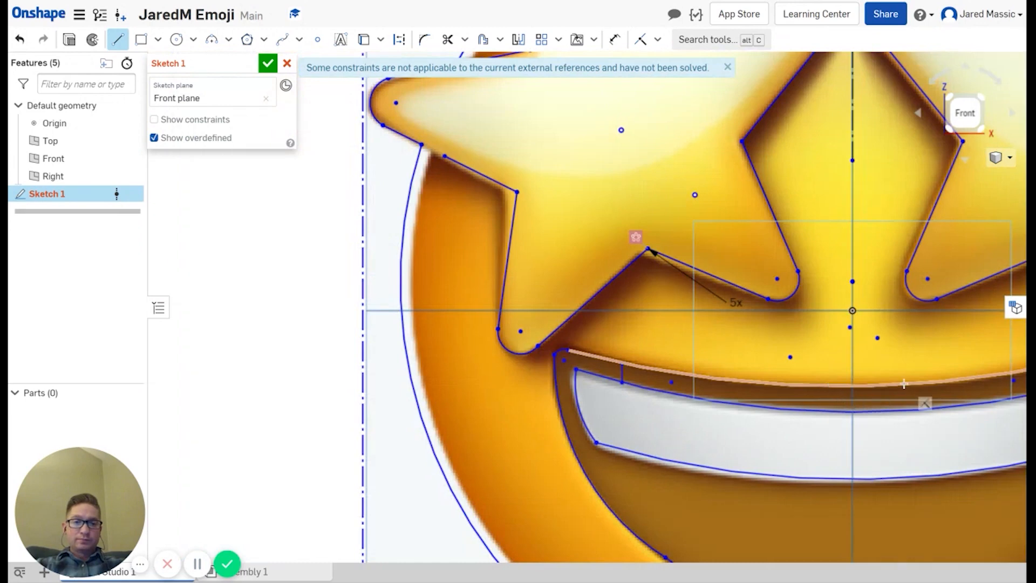
mouse_move(904, 383)
middle_down()
mouse_move(856, 386)
mouse_move(736, 352)
middle_up()
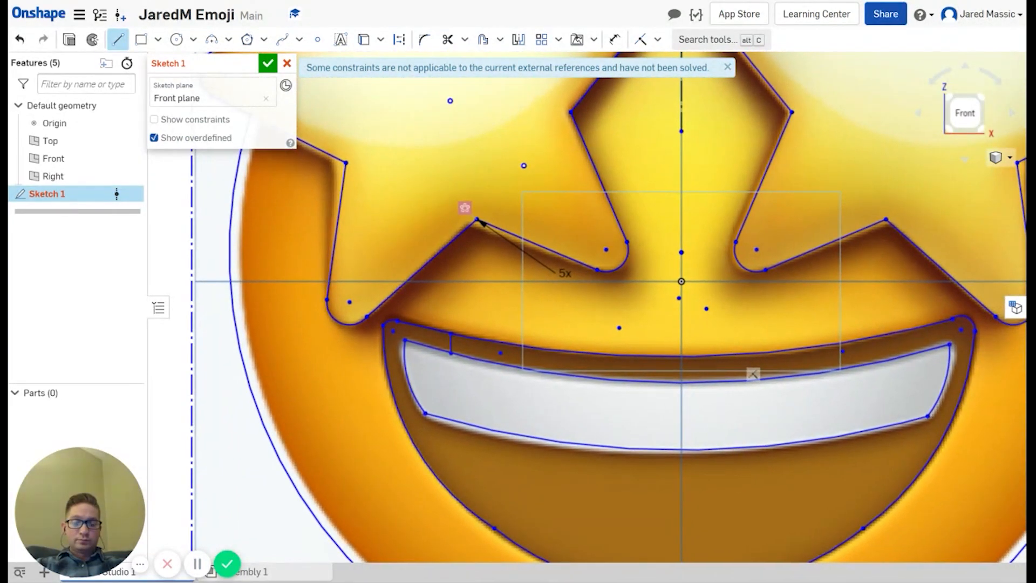
Step: Draw a second vertical lip-to-teeth line near the mouth's right corner
click(891, 333)
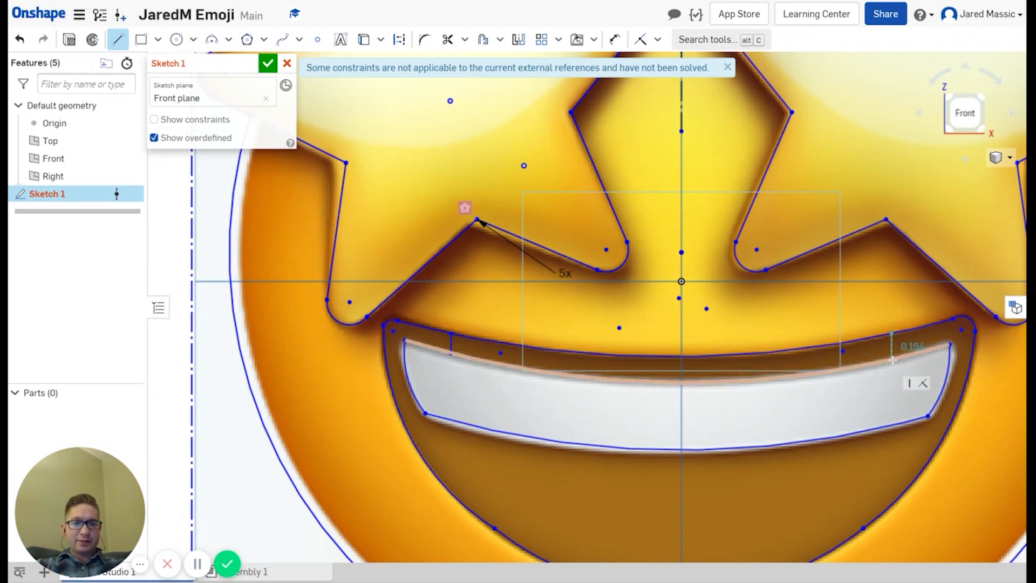
click(891, 358)
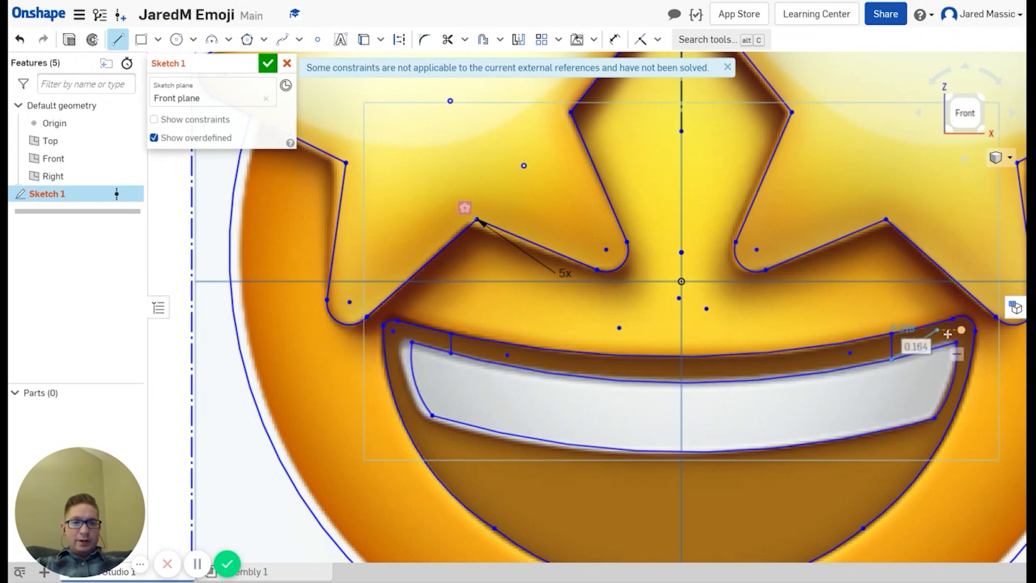
key(Escape)
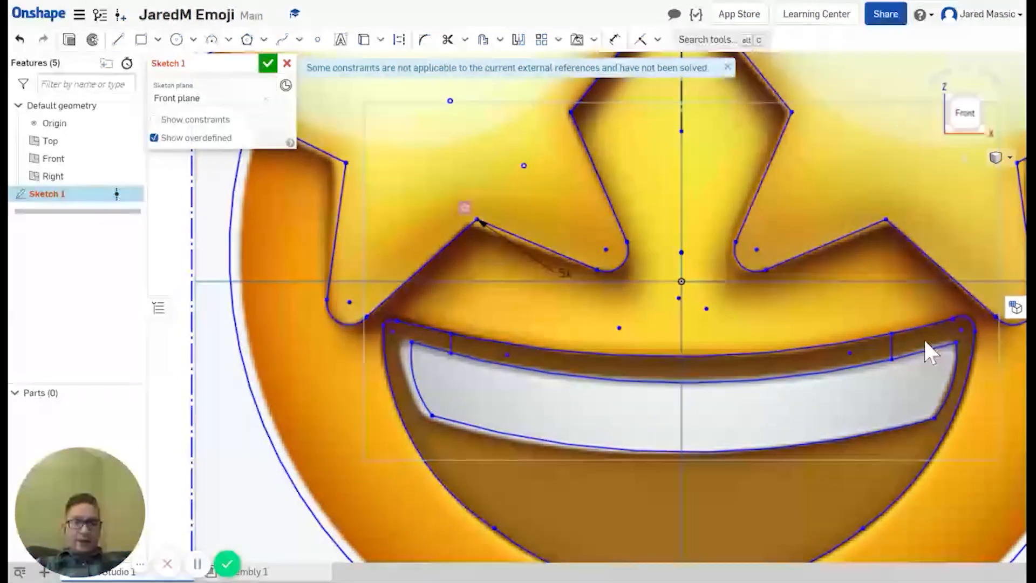
Step: Trim the lip and teeth-top curves between the two lines and close the sketch
click(447, 39)
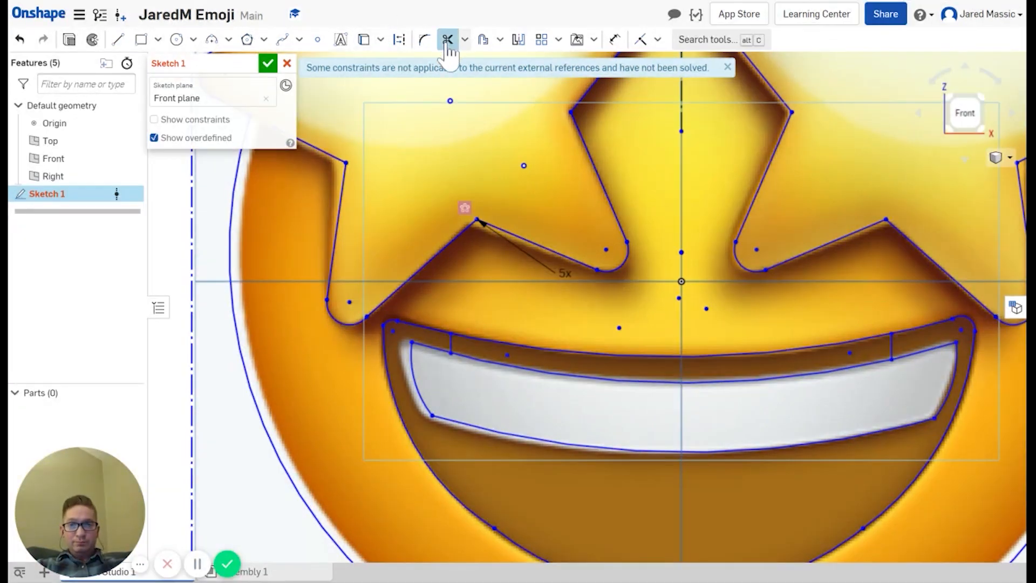
click(572, 350)
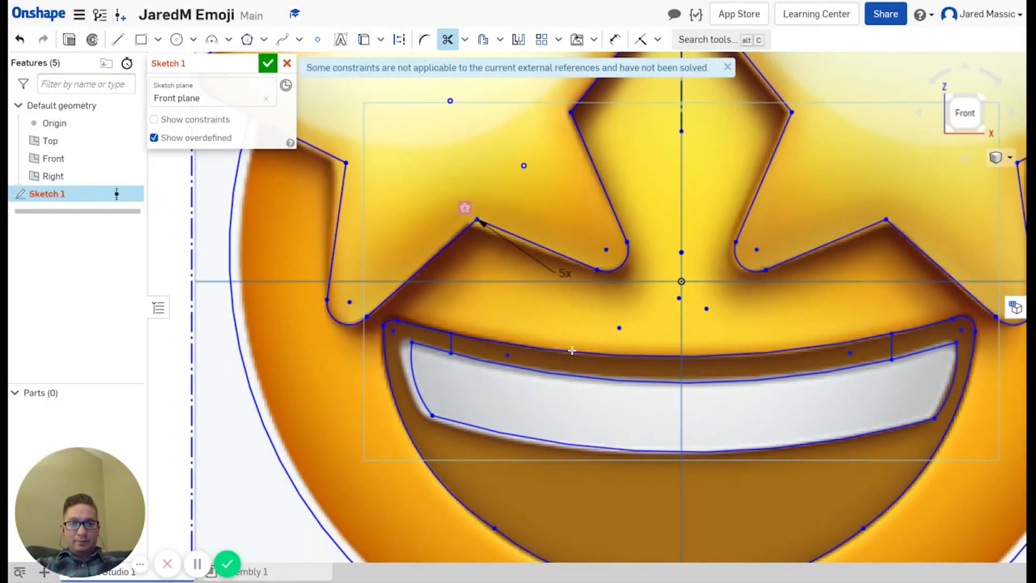
click(568, 374)
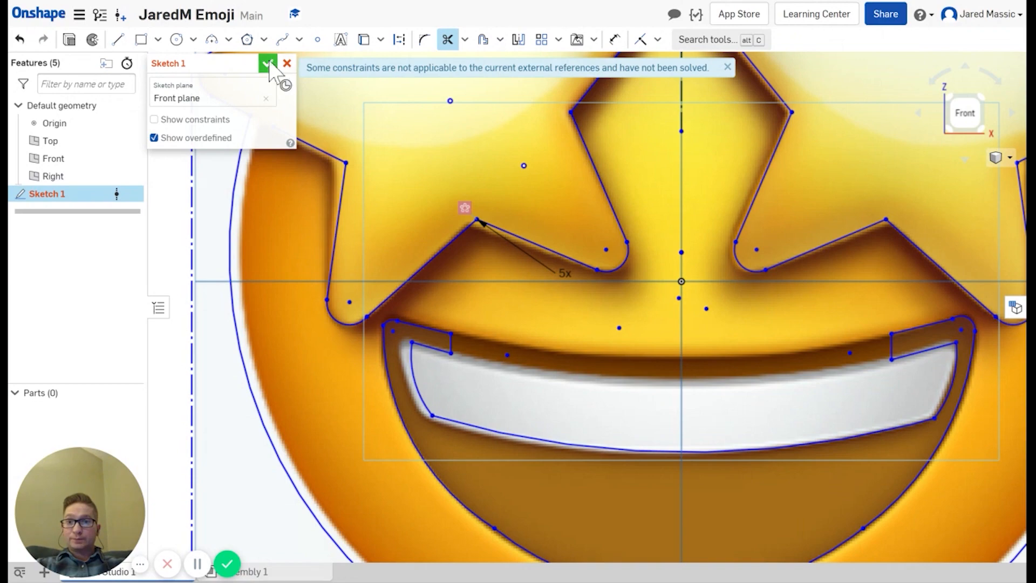
click(268, 63)
scroll(504, 328, up, 5)
Step: Fit the emoji sketch in view and zoom in on the star tip
key(f)
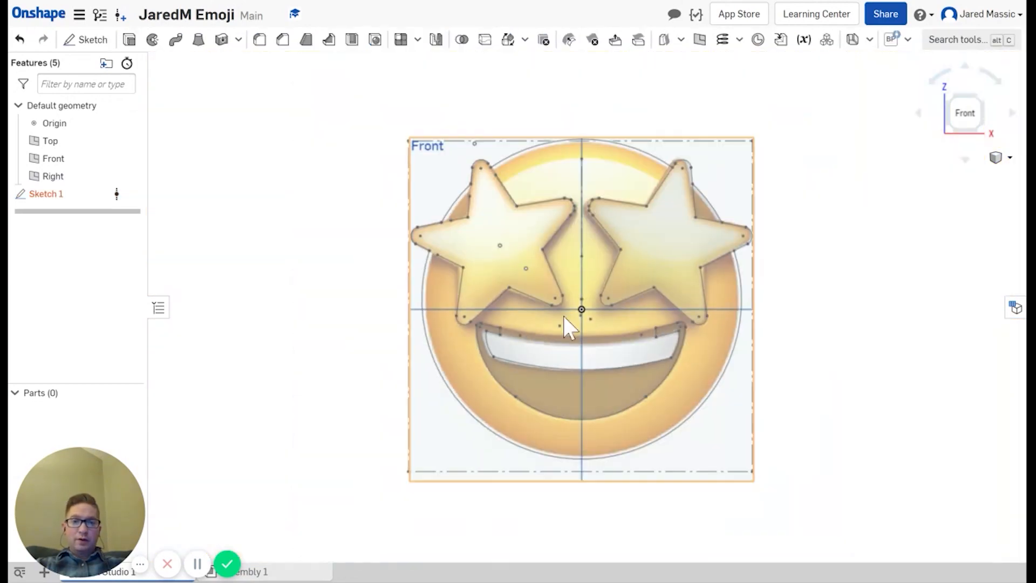
scroll(596, 242, up, 2)
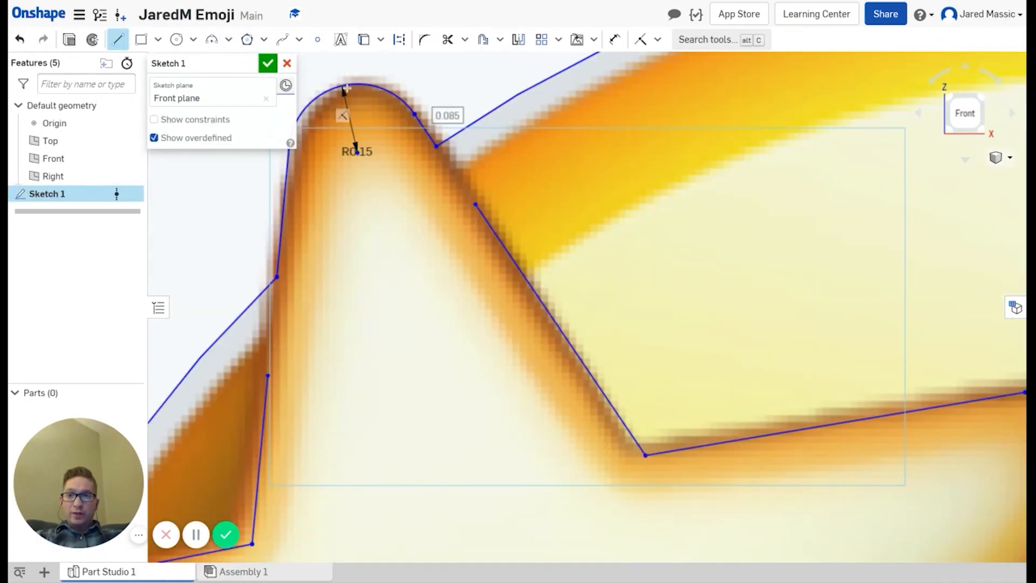
Step: Dimension the gap between the two endpoints near the star tip at 0.152
click(614, 43)
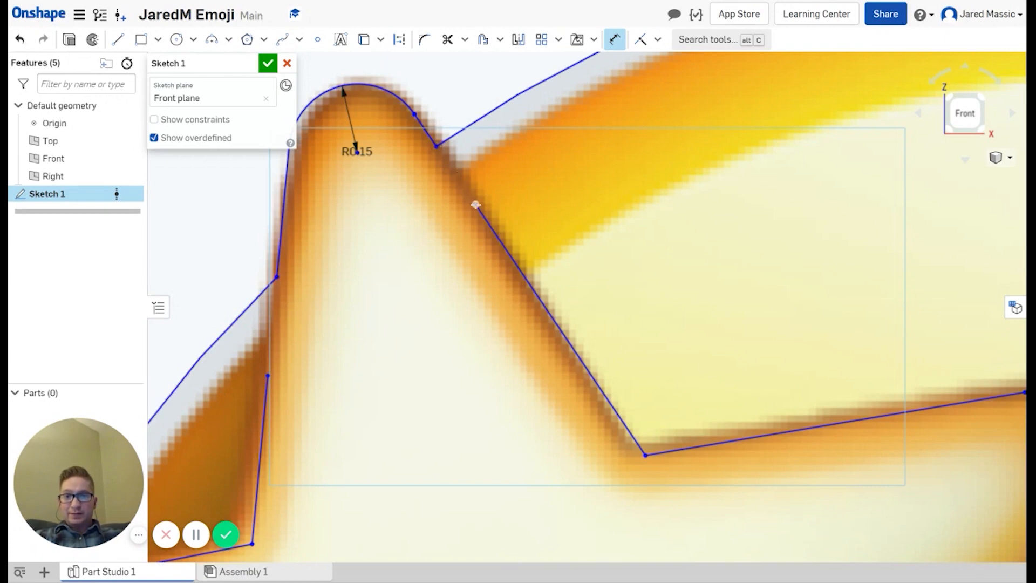
click(475, 204)
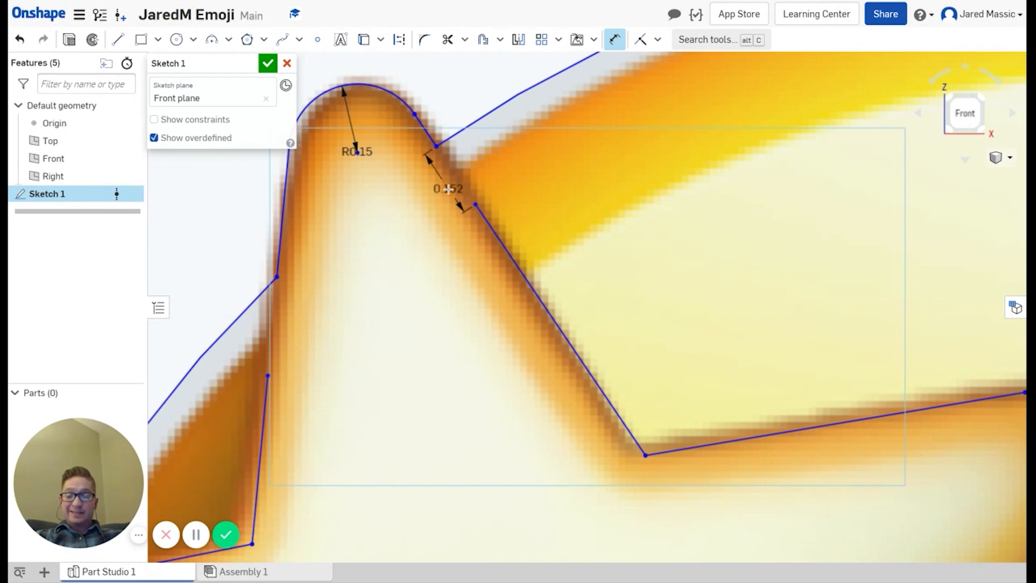
click(439, 208)
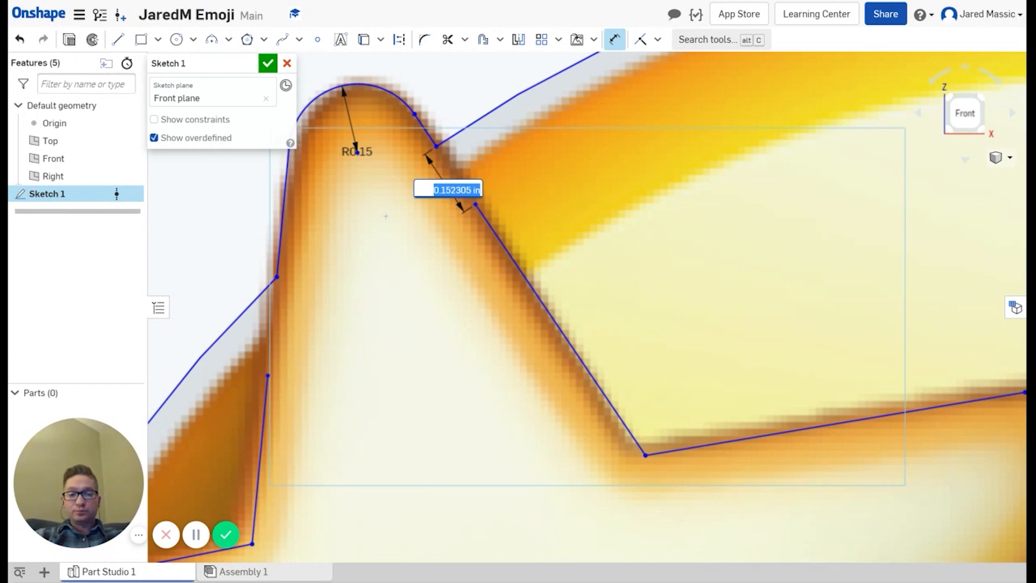
key(Return)
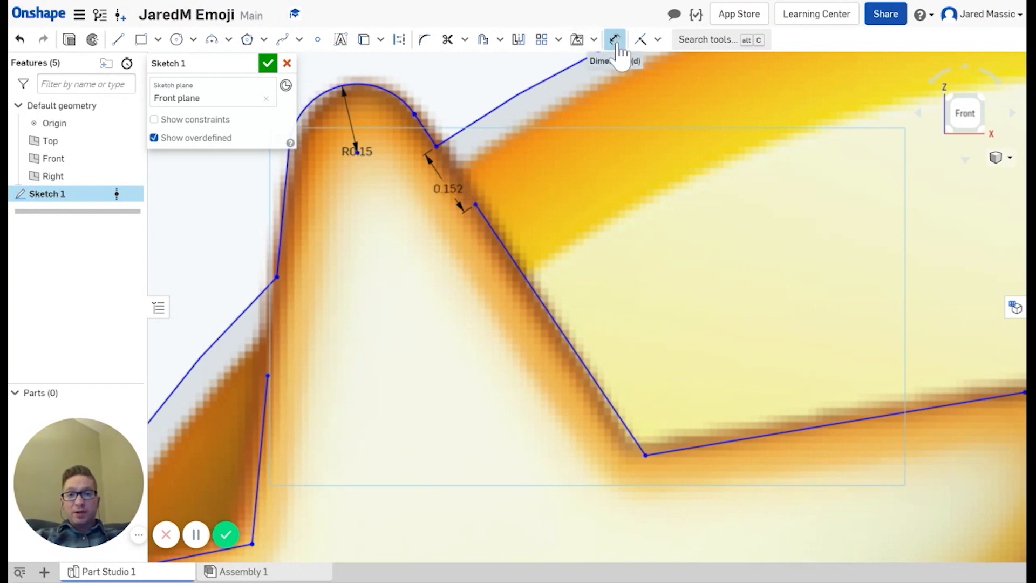
click(266, 376)
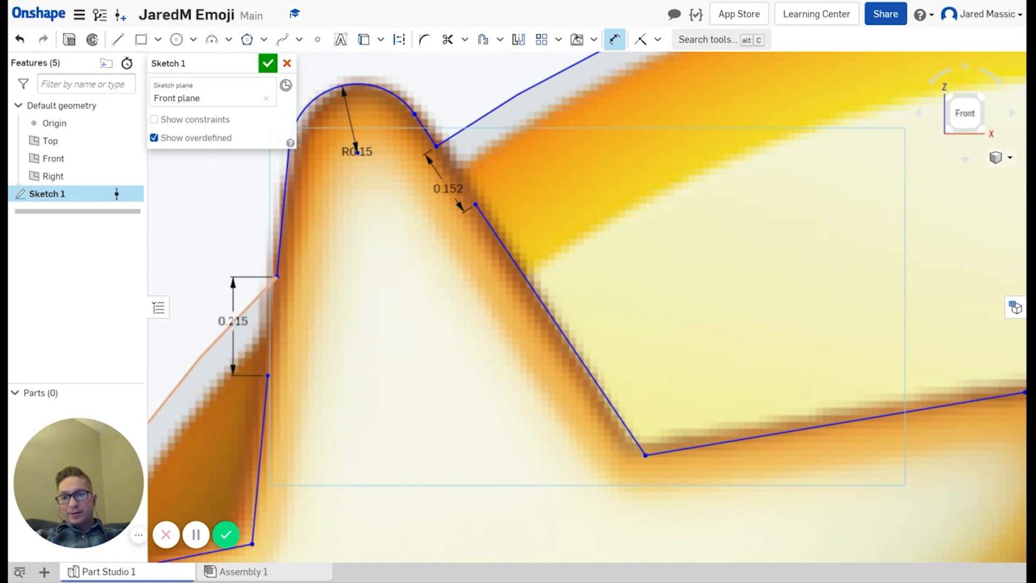
click(234, 331)
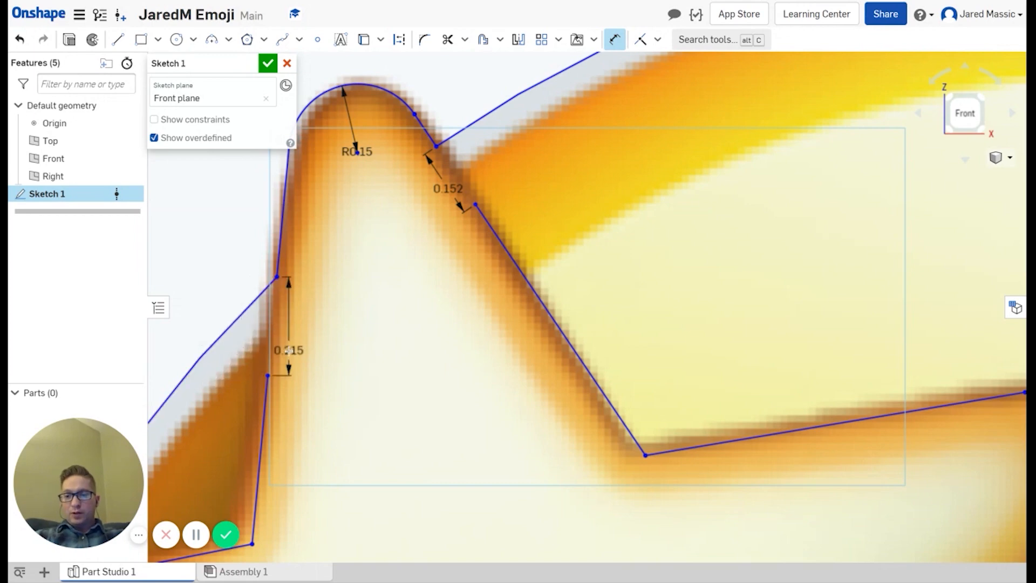
key(Escape)
Step: Place a point on the left outer line and dimension its gap to the star endpoint at 0.136
click(317, 39)
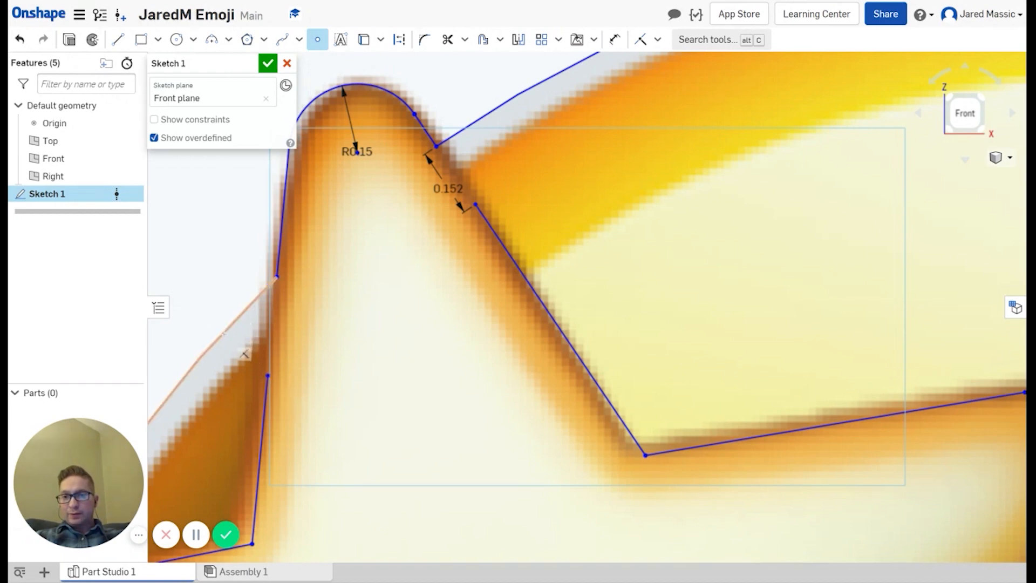
click(223, 332)
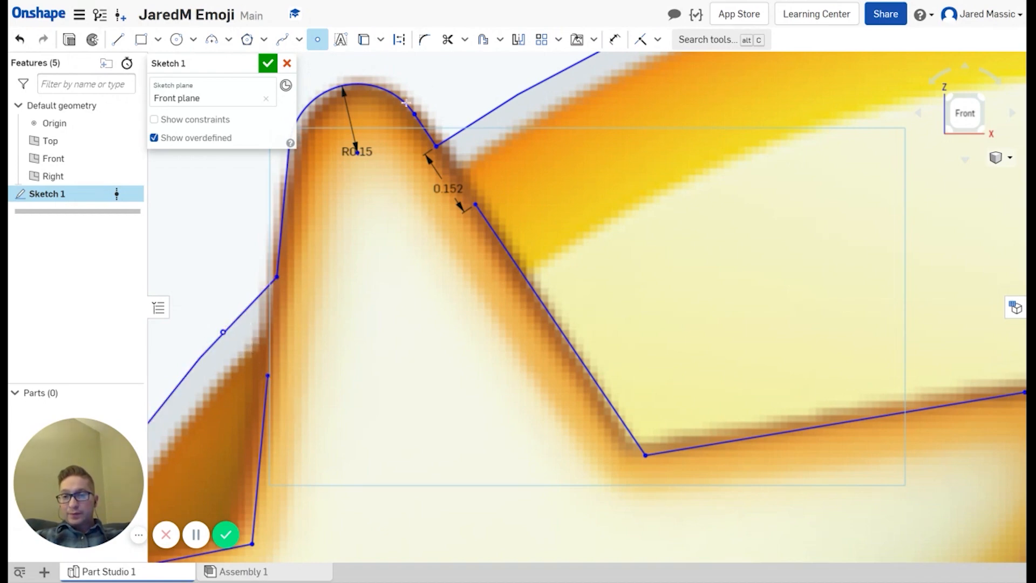
click(615, 39)
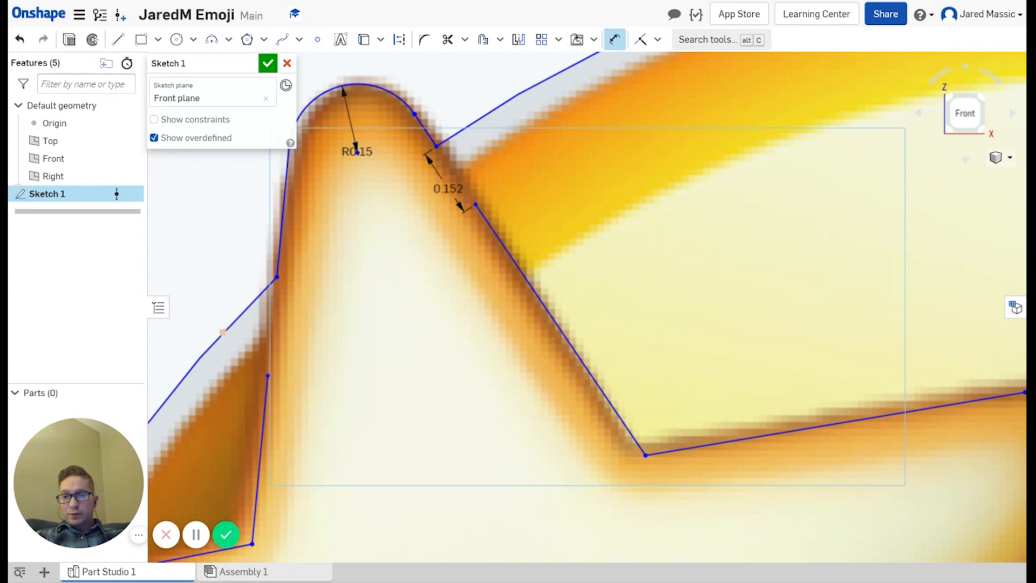
click(223, 332)
click(268, 375)
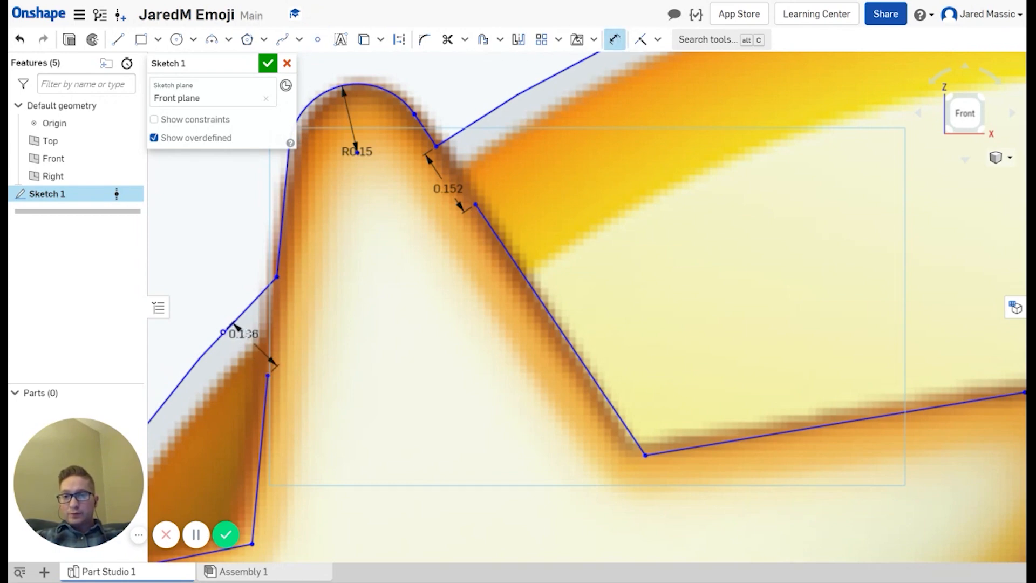
click(270, 367)
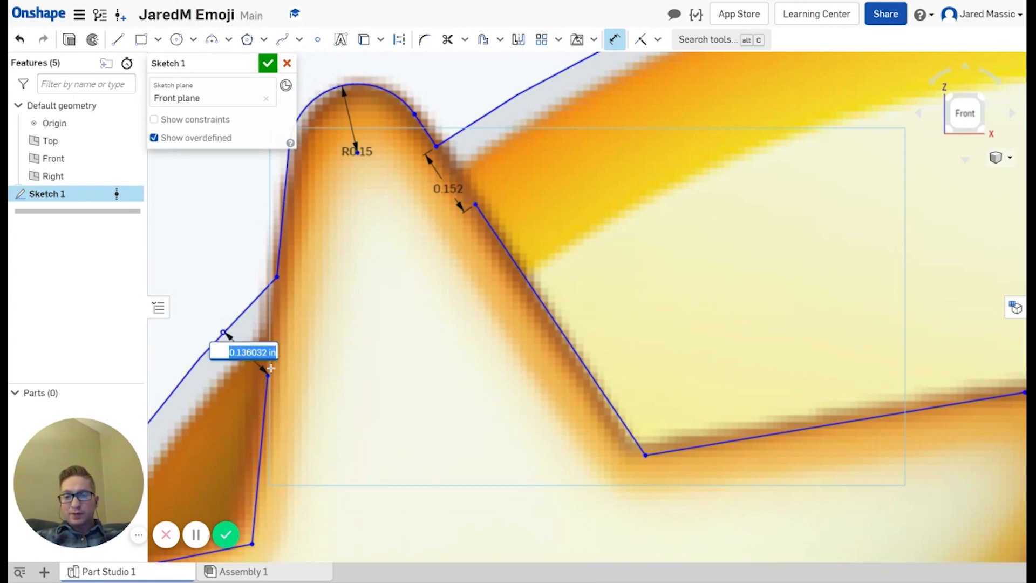
key(Return)
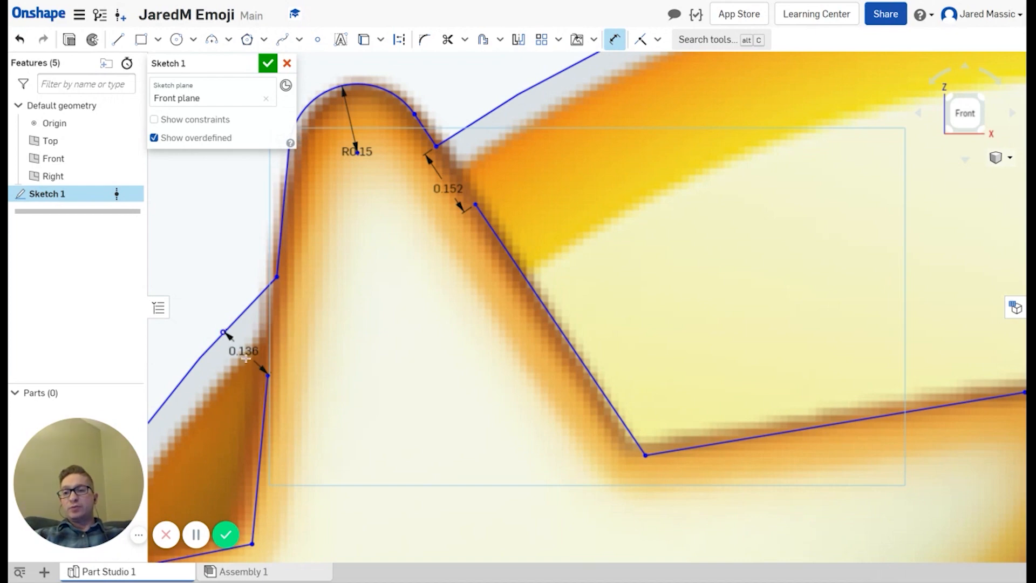
key(Escape)
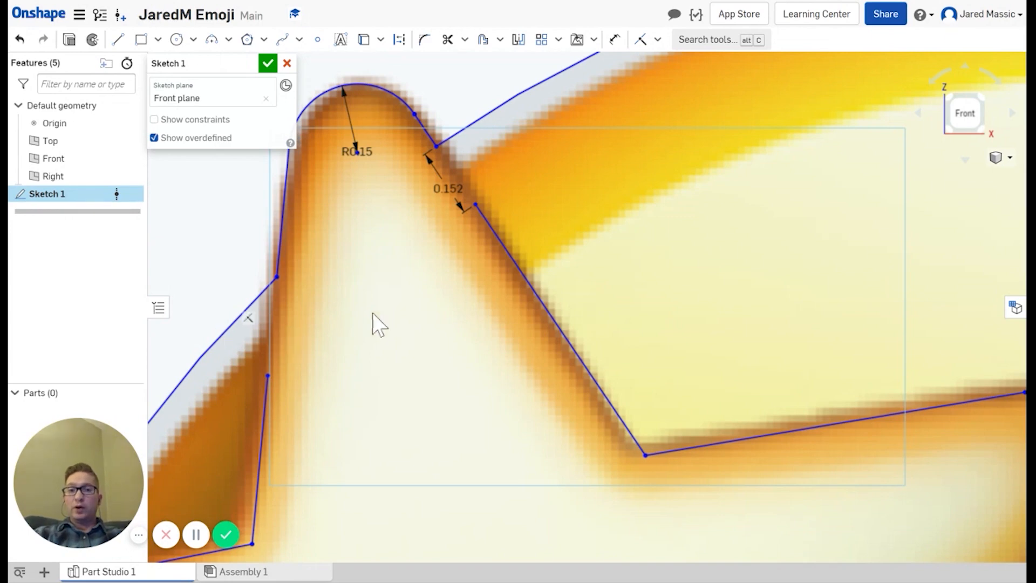
scroll(677, 281, up, 2)
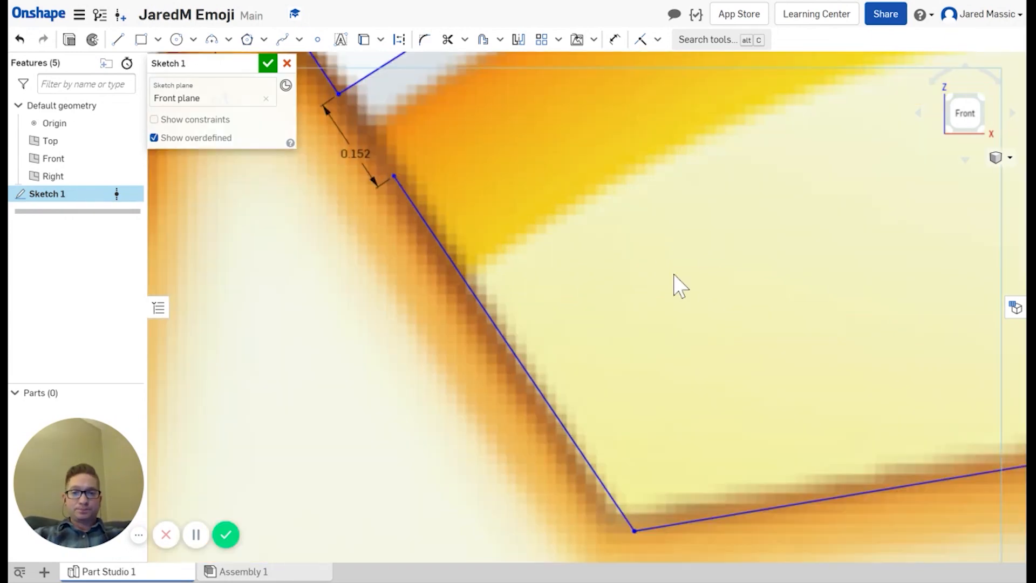
Step: Draw a 3-point arc from the mouth's left corner to its right corner, bulging R6.186
scroll(672, 275, down, 5)
mouse_move(775, 346)
middle_down()
mouse_move(654, 243)
mouse_move(557, 113)
middle_up()
scroll(686, 351, up, 3)
scroll(686, 356, down, 5)
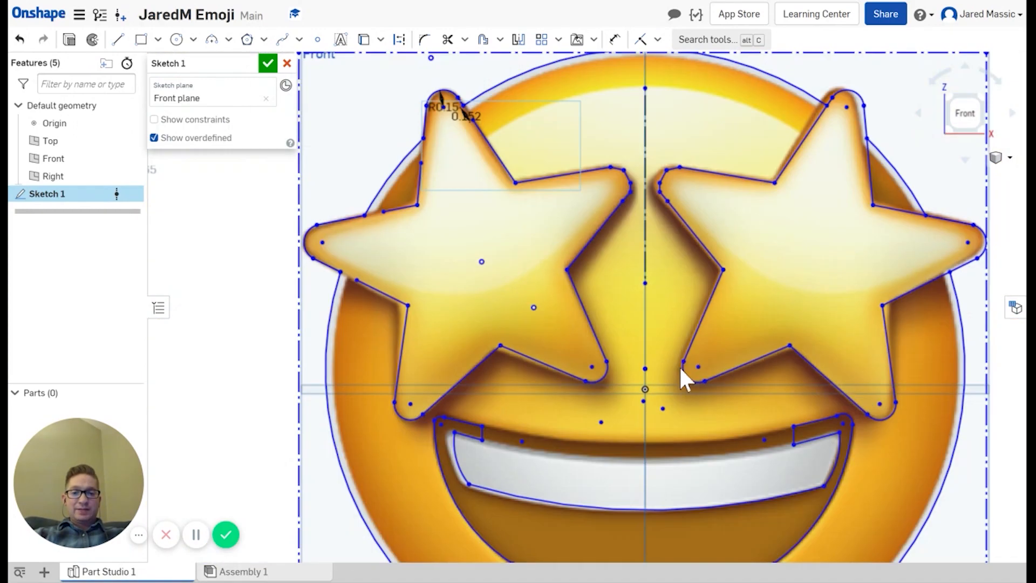
scroll(601, 448, up, 3)
scroll(601, 445, down, 2)
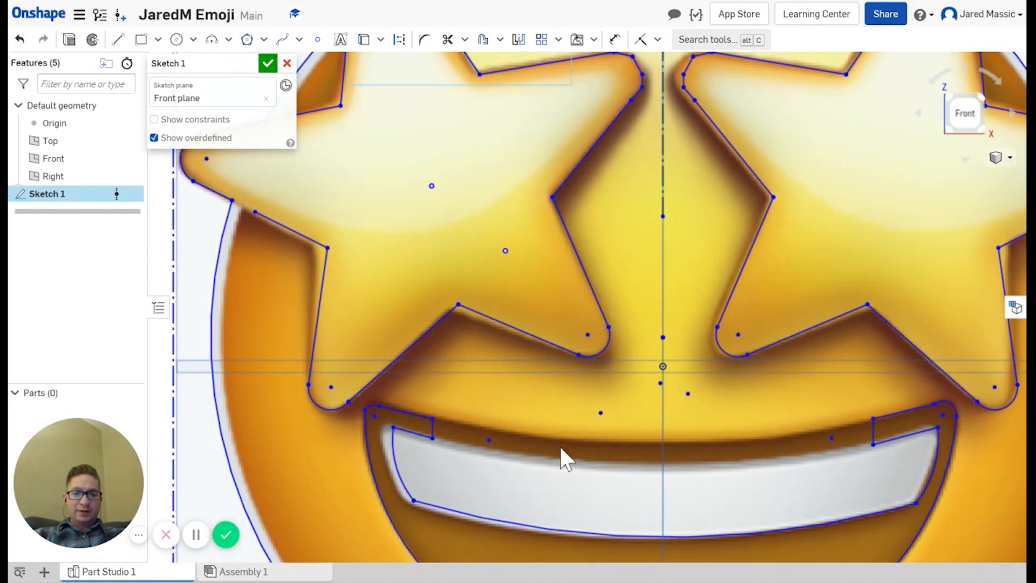
click(873, 418)
click(872, 444)
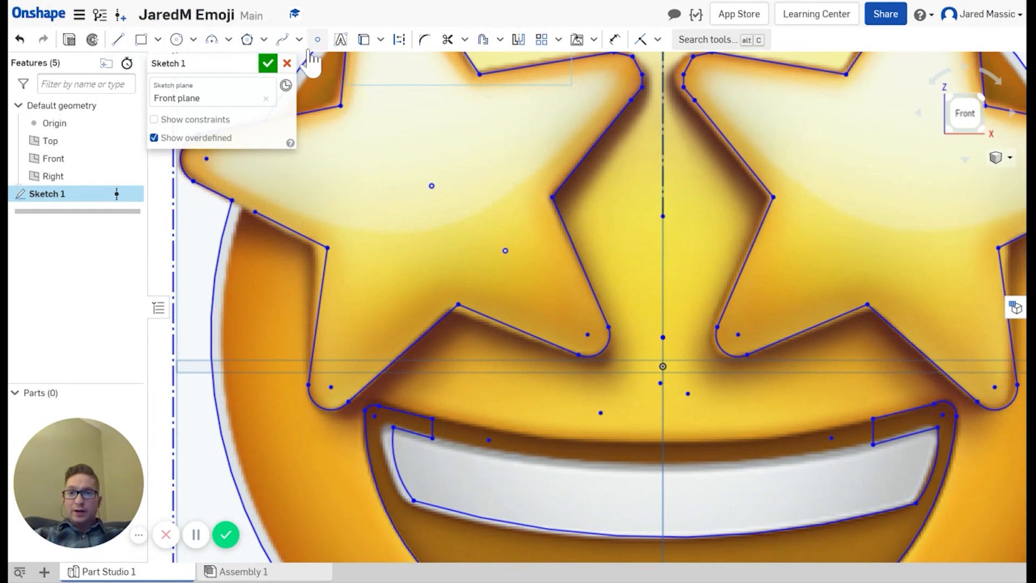
click(211, 40)
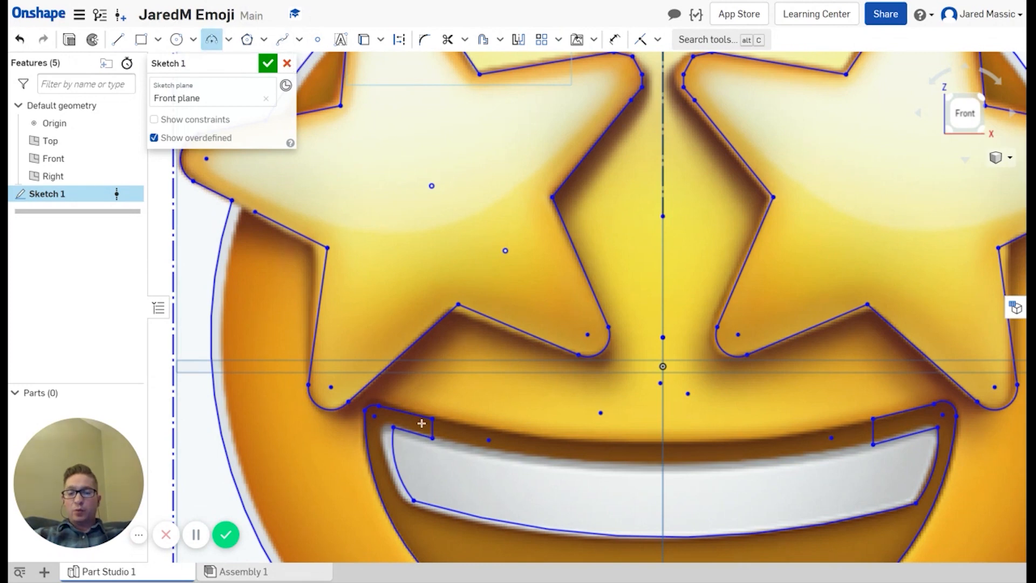
click(456, 432)
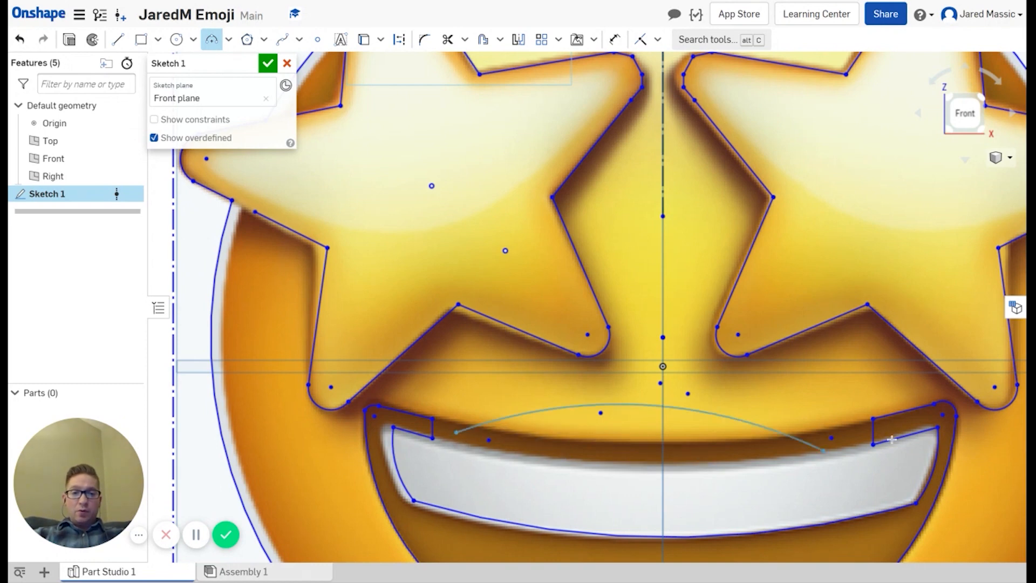
click(848, 437)
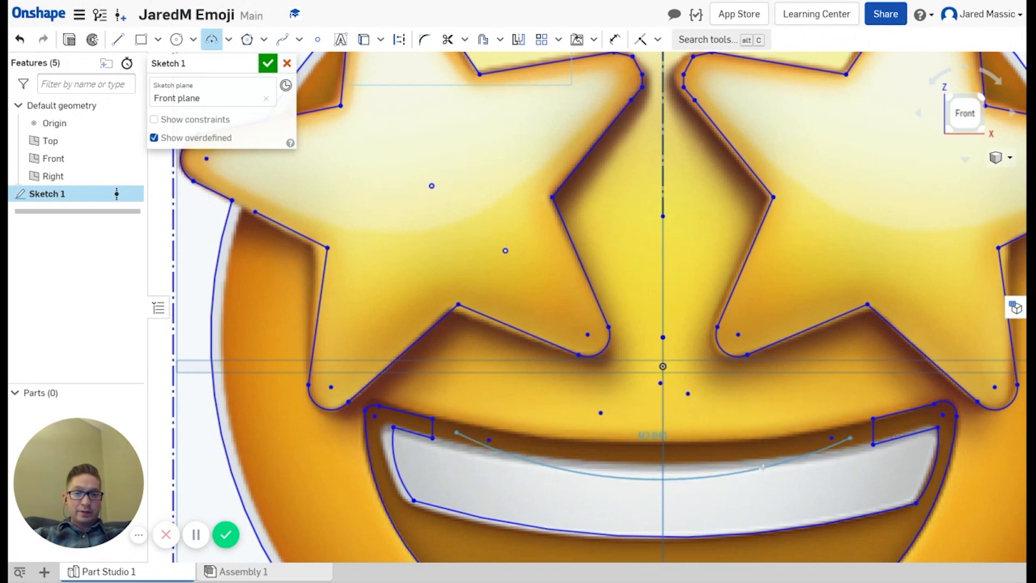
click(703, 455)
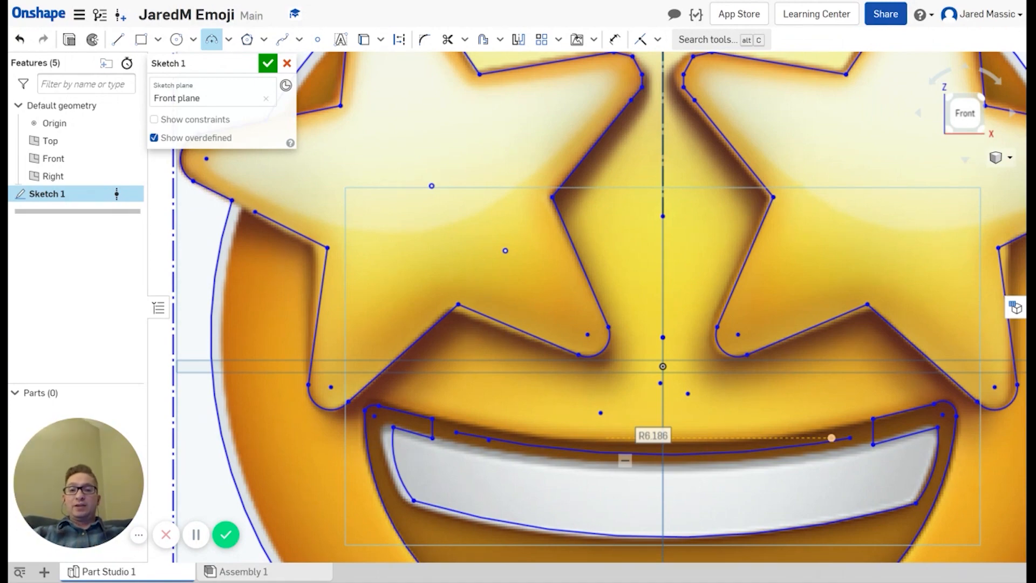
Step: Dimension the gap between the facing vertices of the two star eyes at 0.255
scroll(654, 453, down, 2)
scroll(653, 410, down, 4)
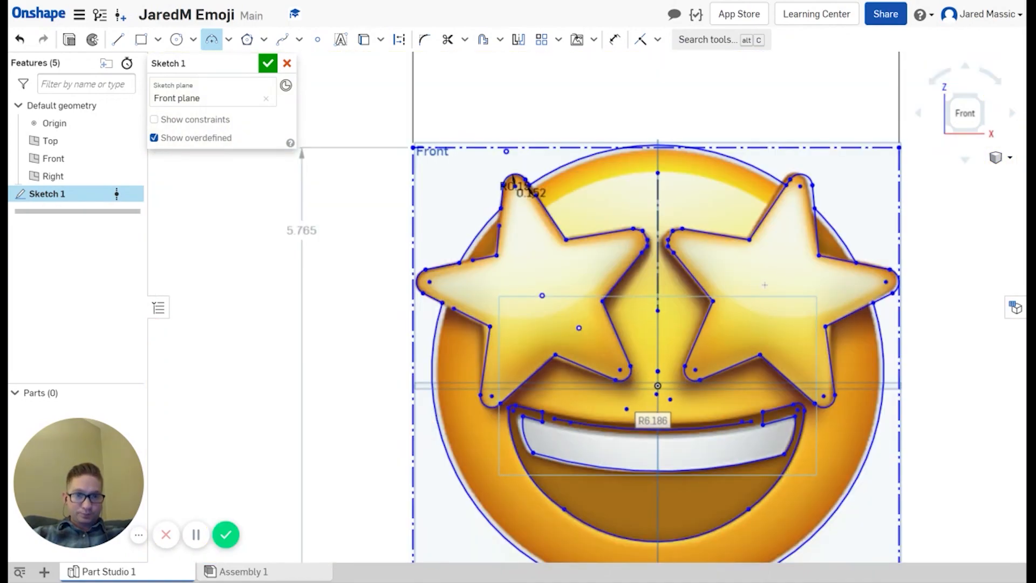
key(m)
scroll(764, 284, up, 5)
scroll(474, 322, down, 4)
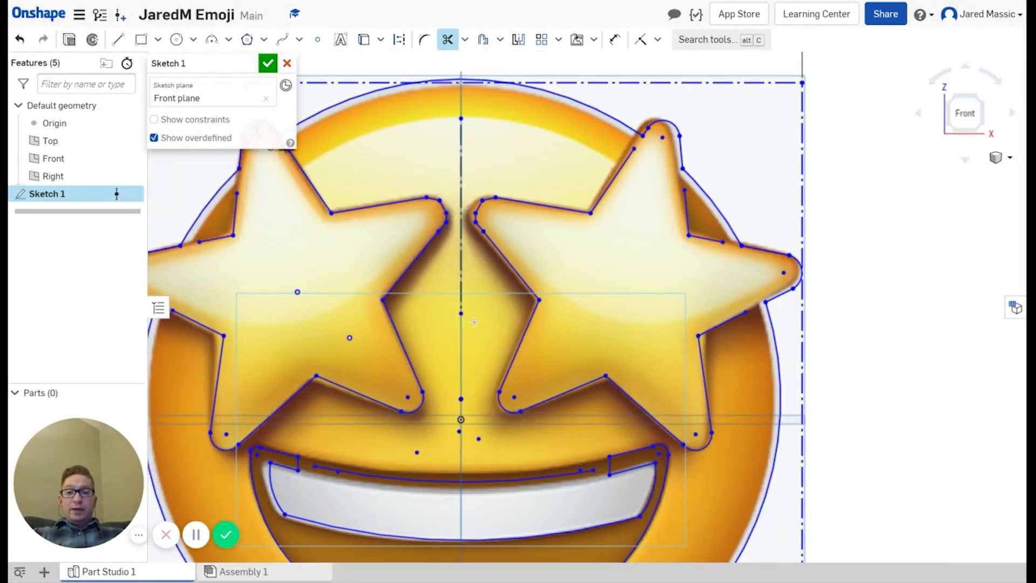
mouse_move(474, 322)
middle_down()
mouse_move(538, 194)
mouse_move(655, 247)
mouse_move(660, 279)
middle_up()
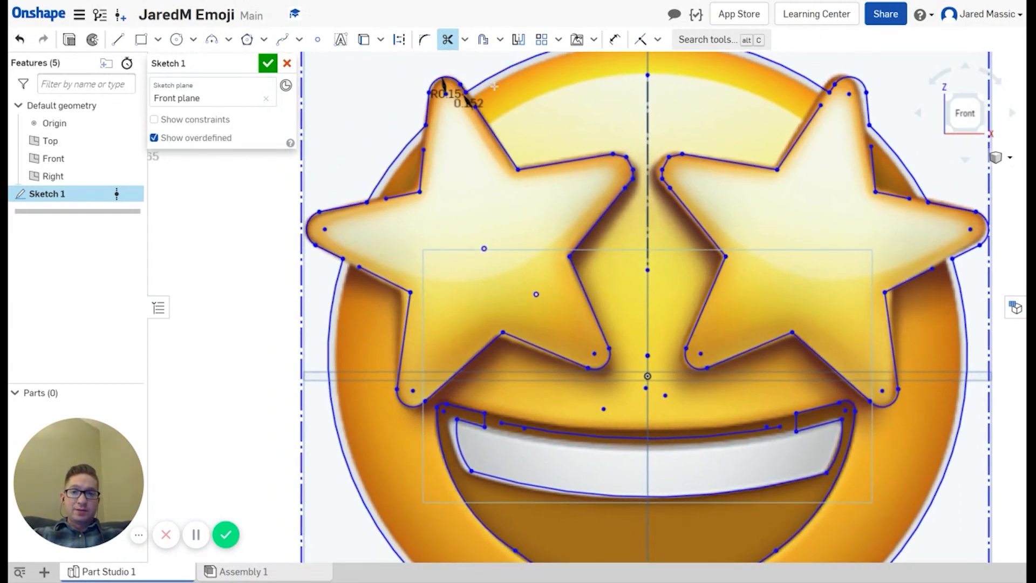
scroll(473, 104, up, 5)
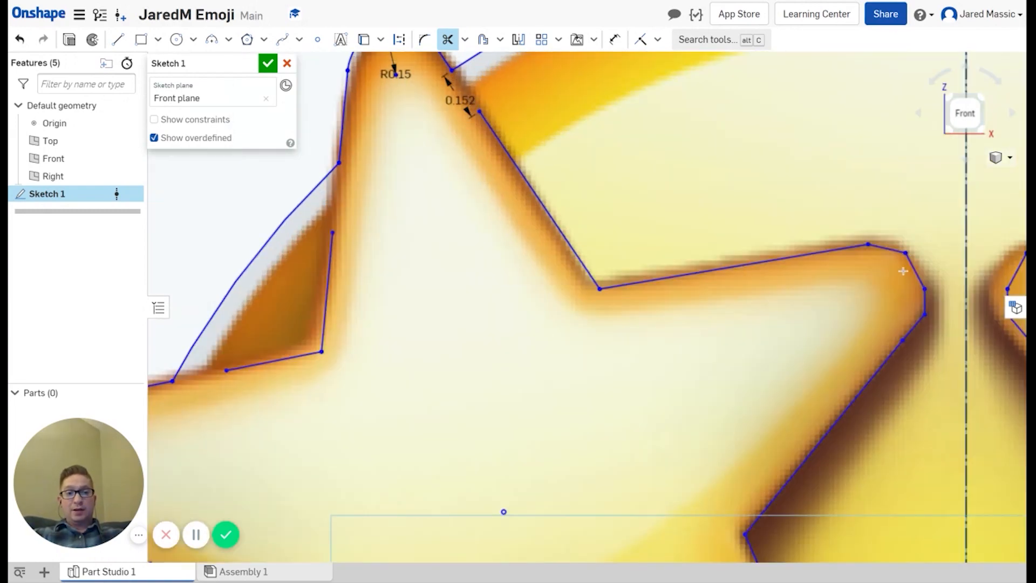
scroll(933, 296, up, 2)
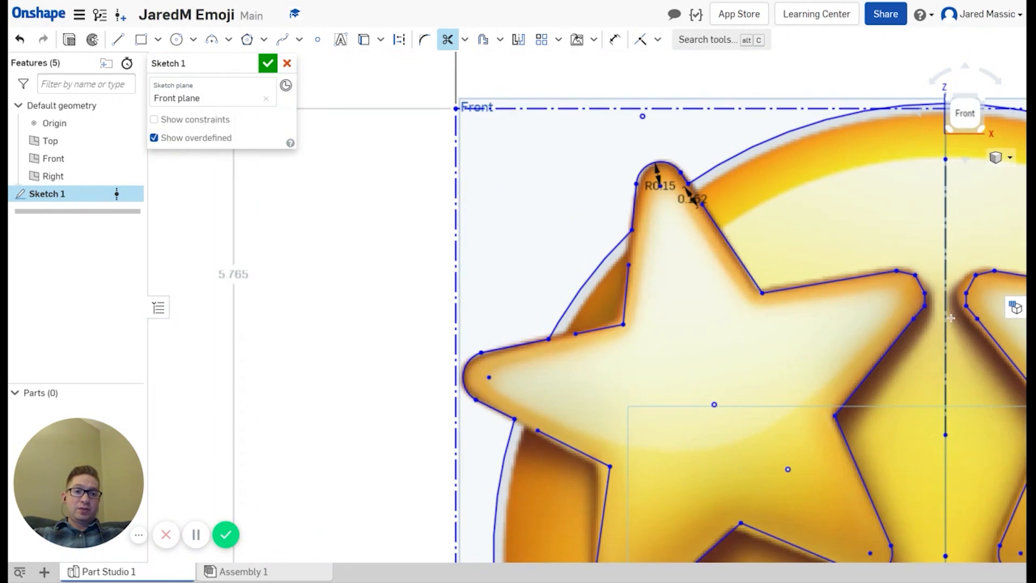
scroll(712, 259, down, 5)
scroll(823, 298, up, 10)
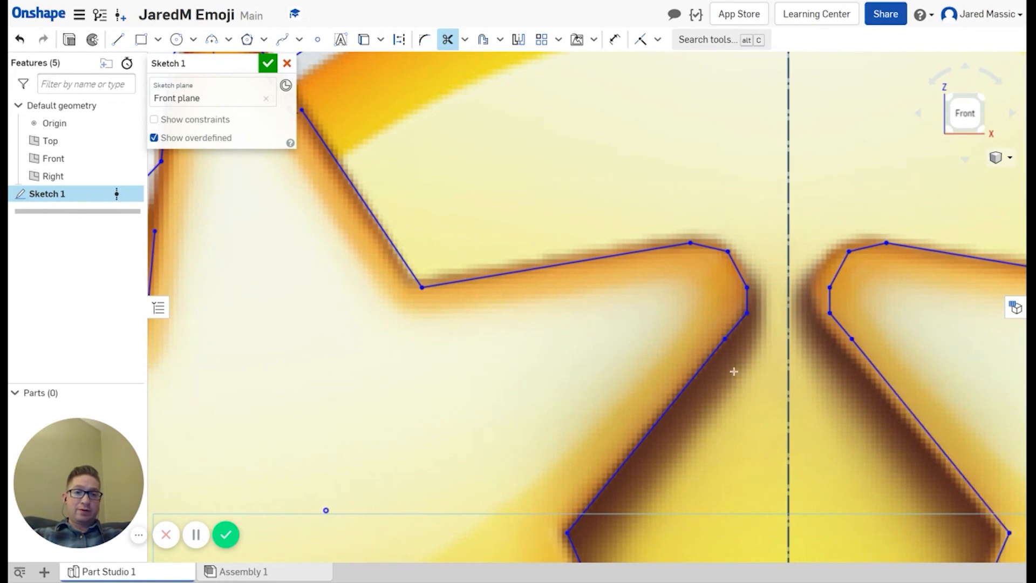
click(615, 39)
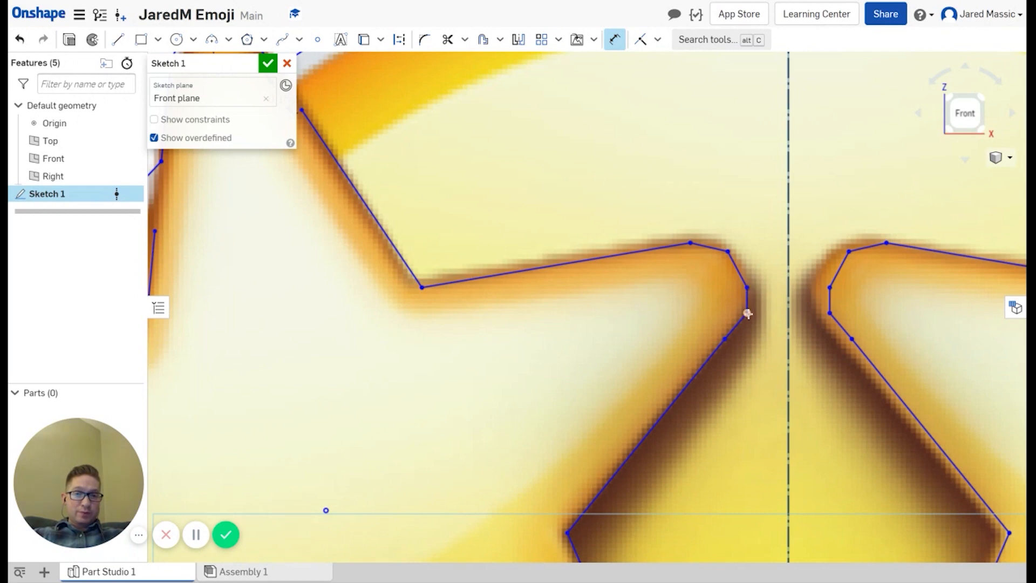
click(829, 315)
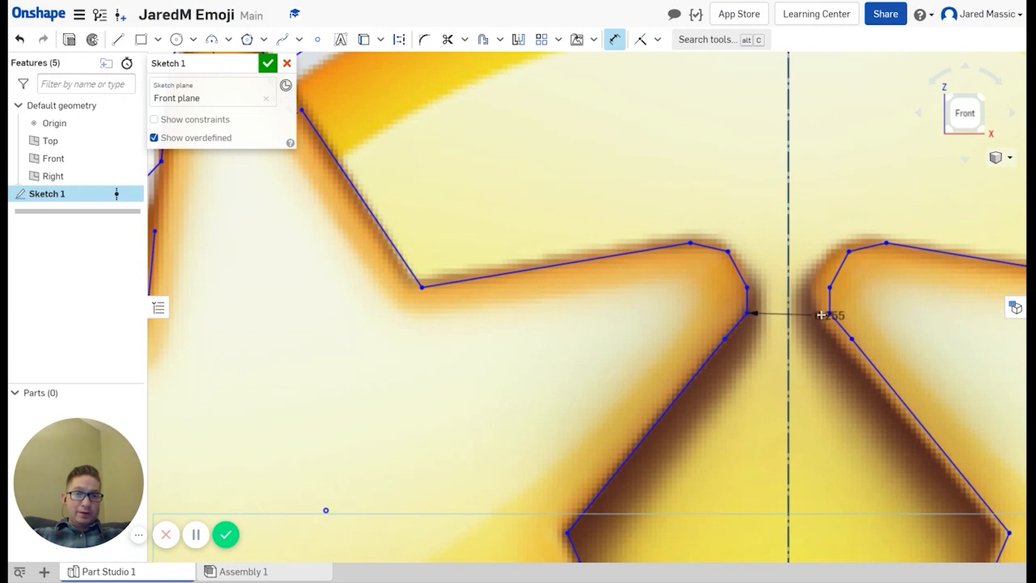
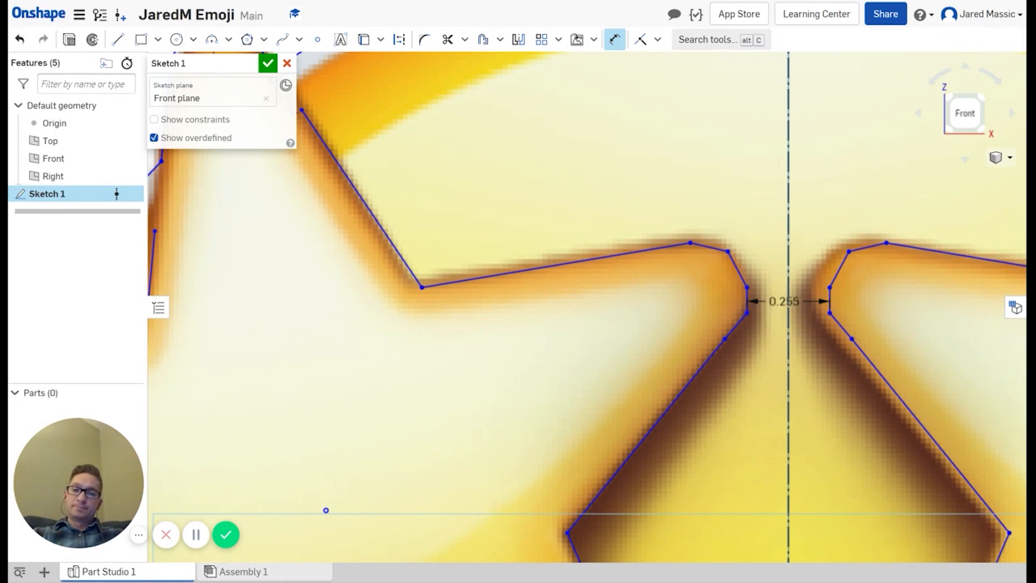
Step: Move the 0.255 eye-gap dimension label up, keep its value, and recentre the sketch view
drag(790, 301, 790, 291)
double_click(791, 291)
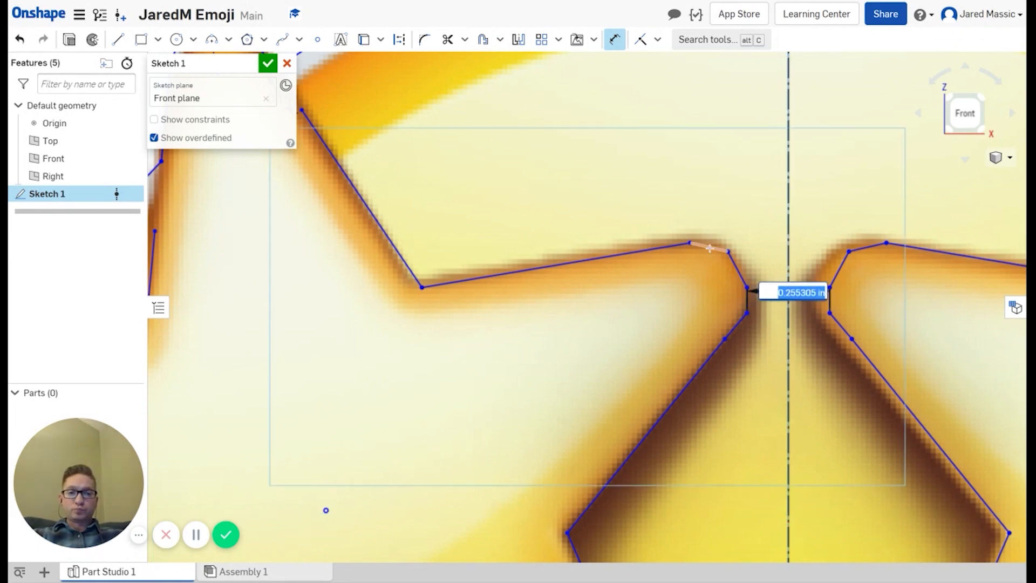
key(Return)
scroll(730, 216, down, 10)
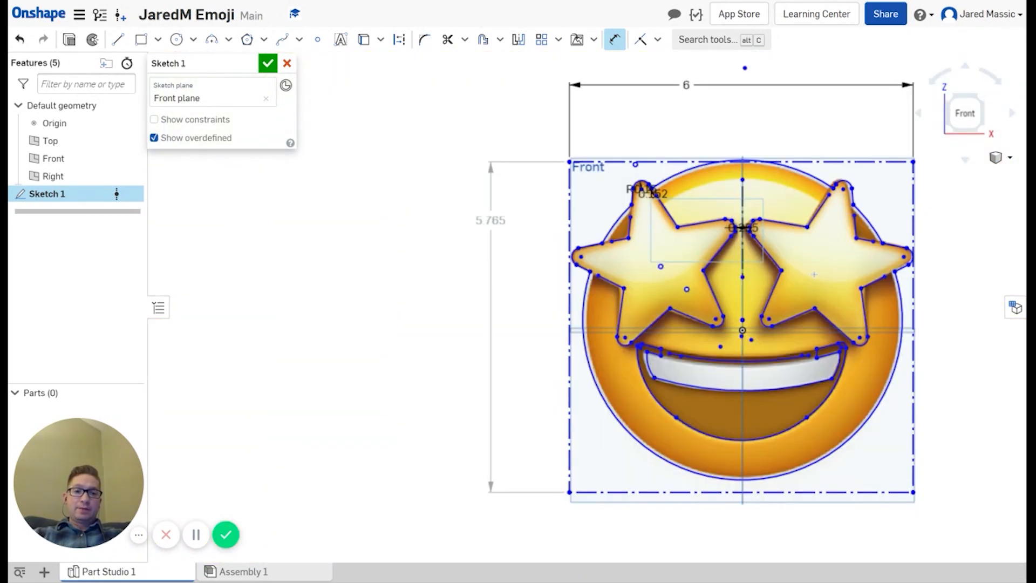
scroll(765, 275, up, 3)
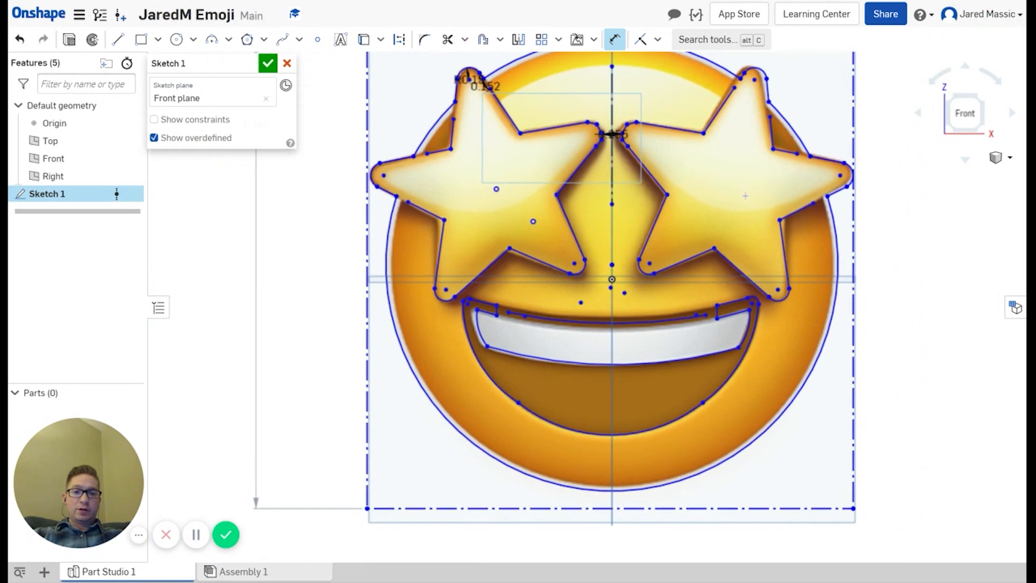
middle_drag(745, 196, 757, 223)
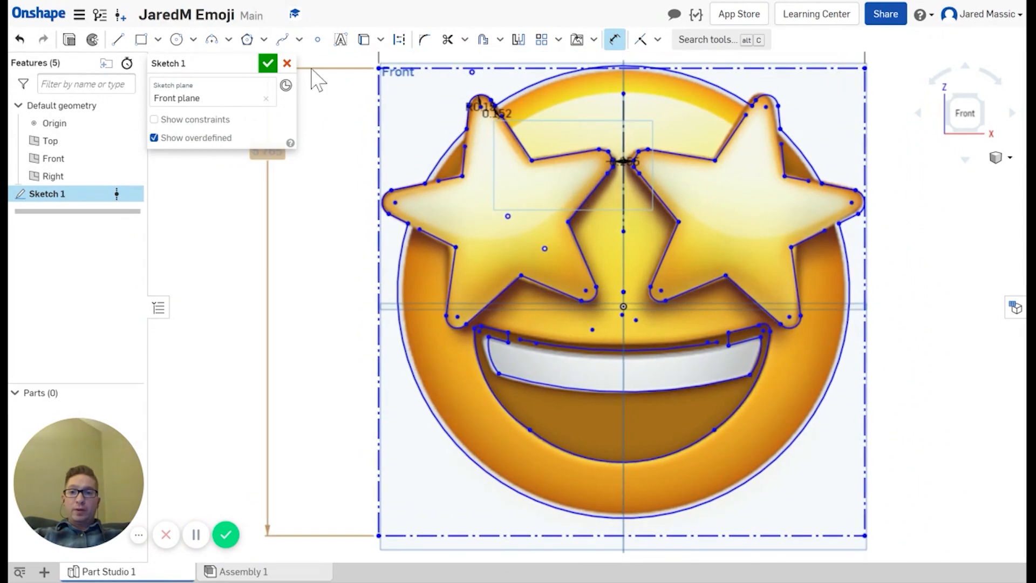
Step: Finish the sketch and export Sketch 1 as a DXF, Release 14, into a new tab
click(268, 64)
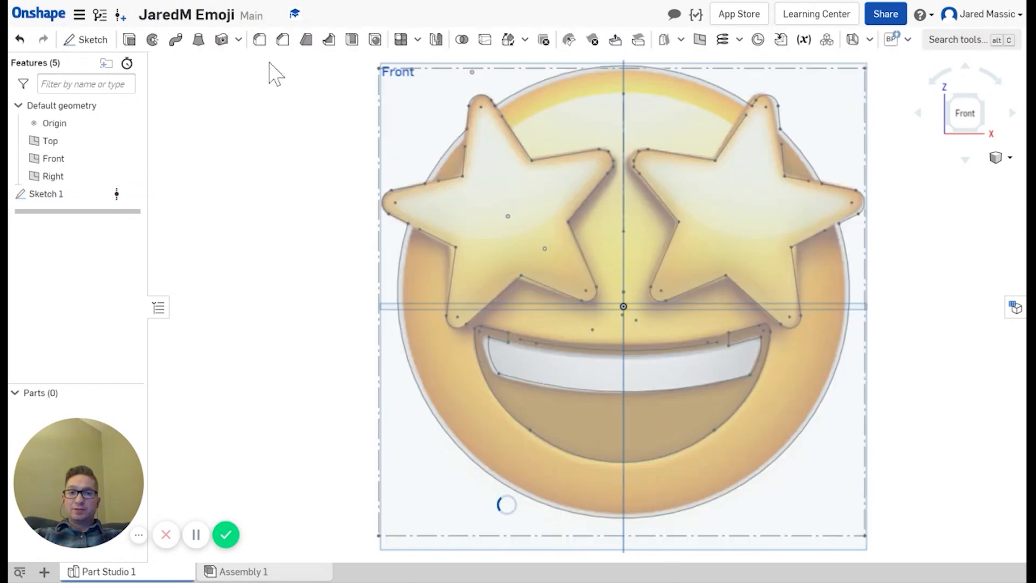
right_click(41, 198)
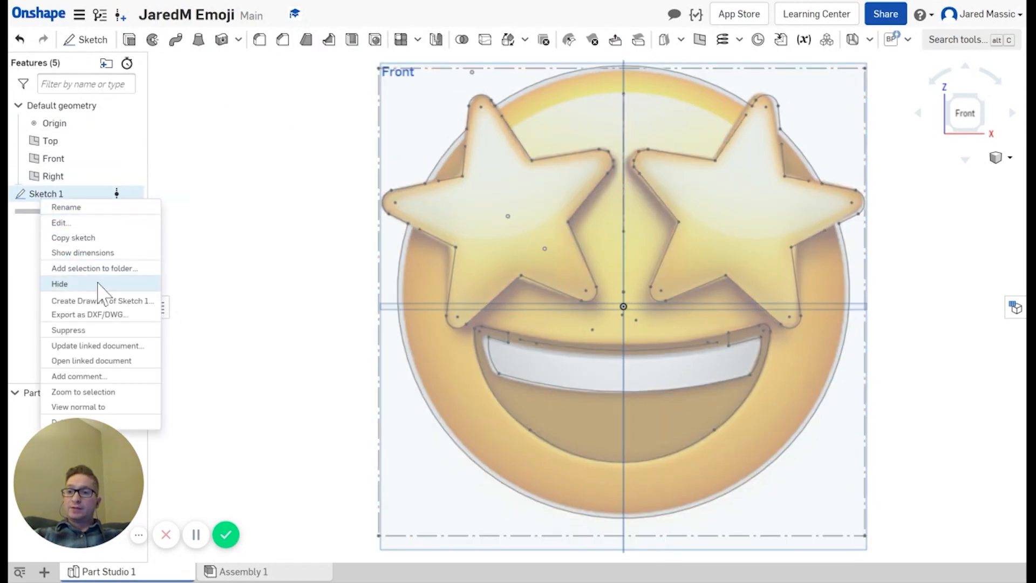
click(100, 315)
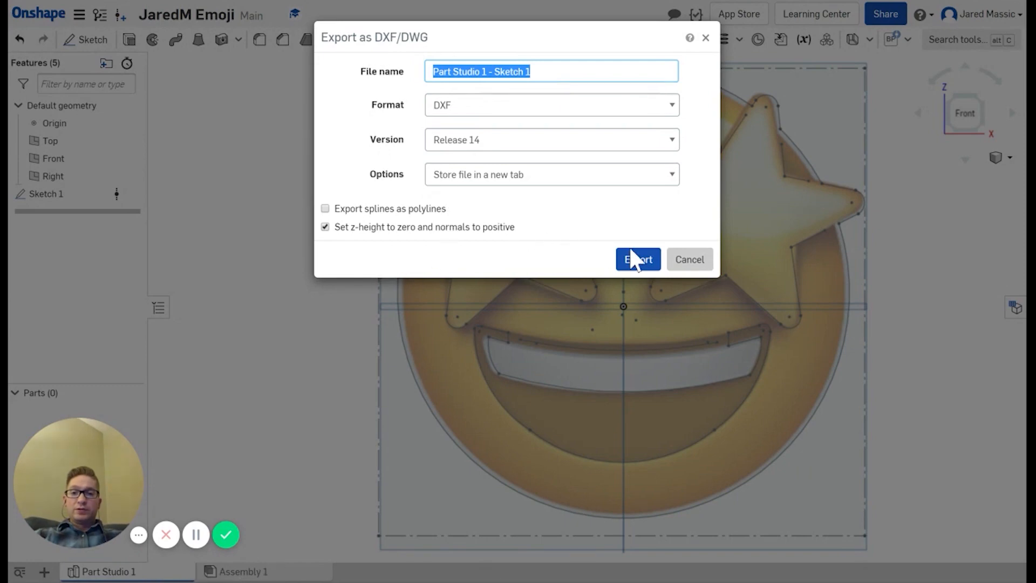
click(640, 259)
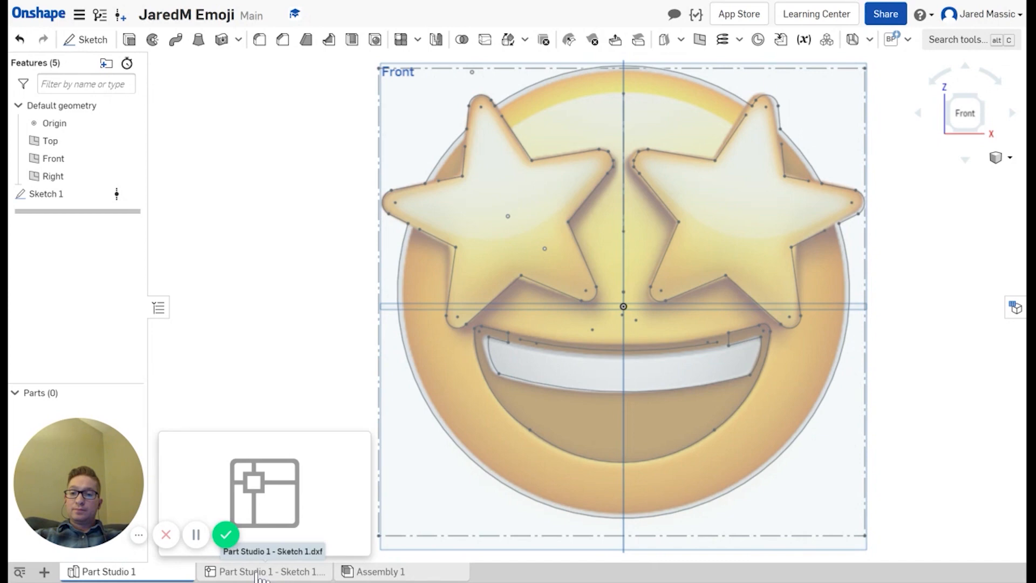
Step: Inspect the emoji outline in the Part Studio 1 - Sketch 1.dxf tab, then bring up Share settings
click(258, 573)
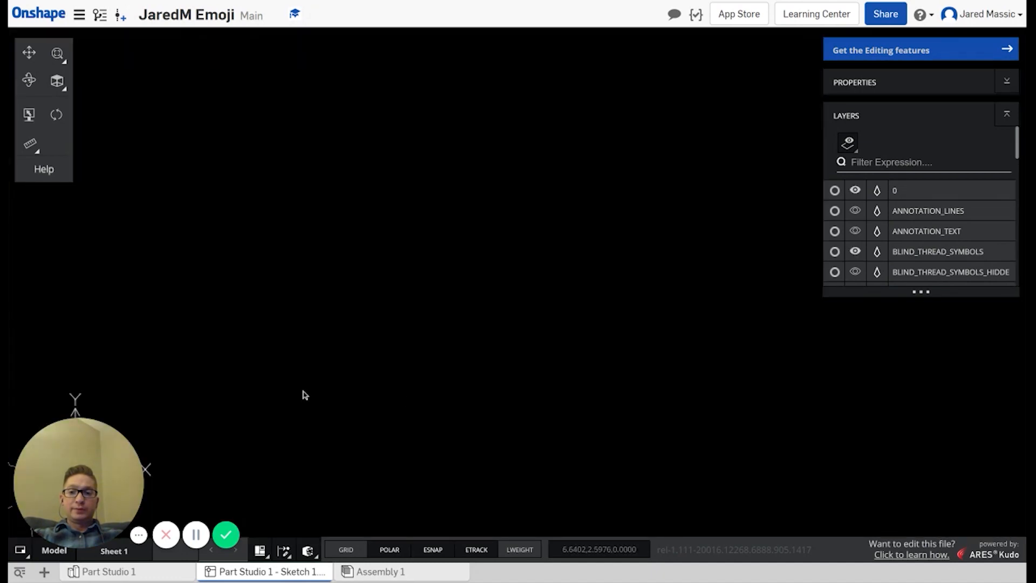
mouse_move(228, 427)
middle_down()
mouse_move(335, 391)
mouse_move(467, 306)
middle_up()
scroll(391, 354, up, 2)
scroll(411, 331, up, 2)
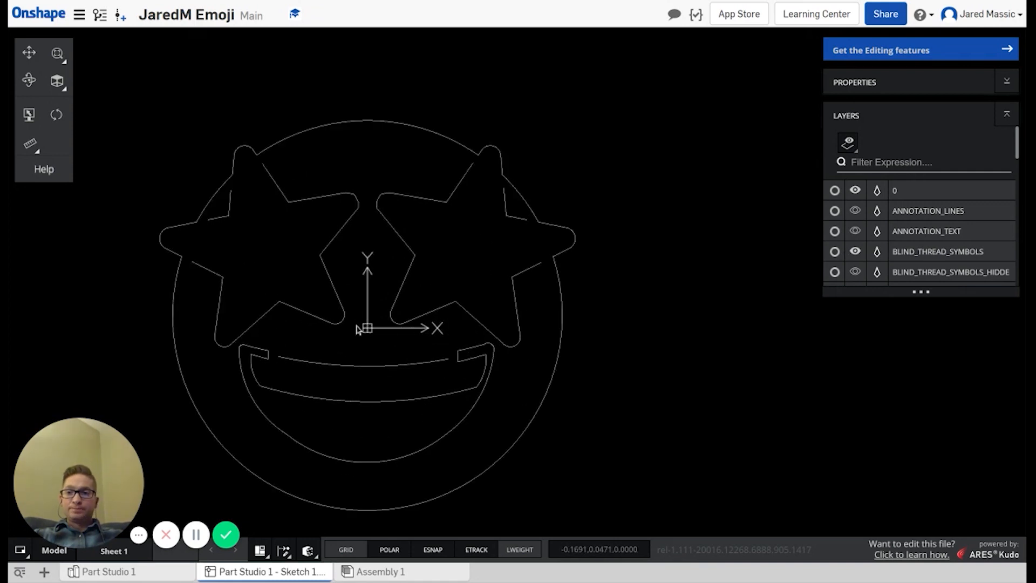
middle_drag(359, 325, 390, 325)
middle_drag(390, 324, 403, 322)
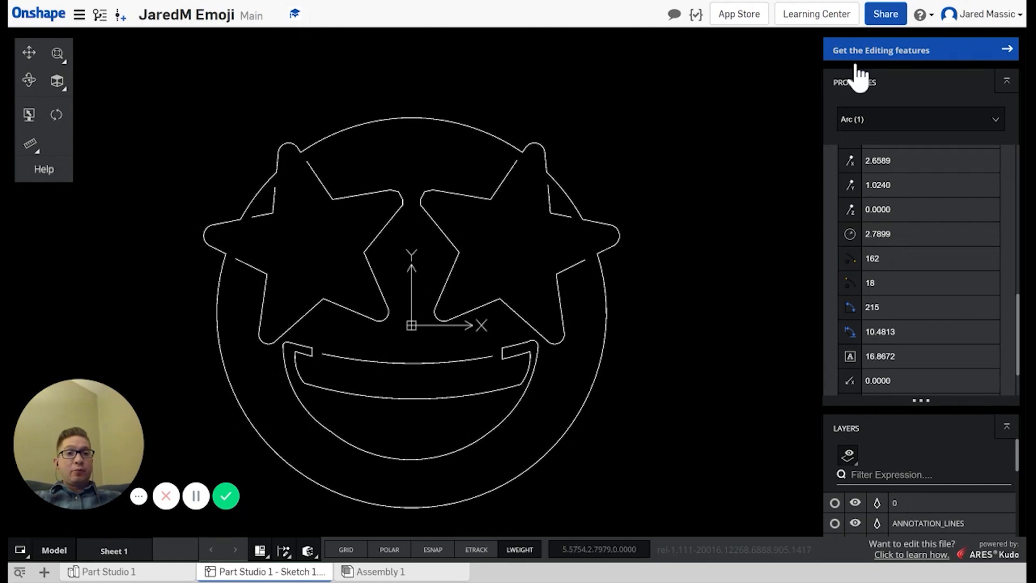
click(887, 19)
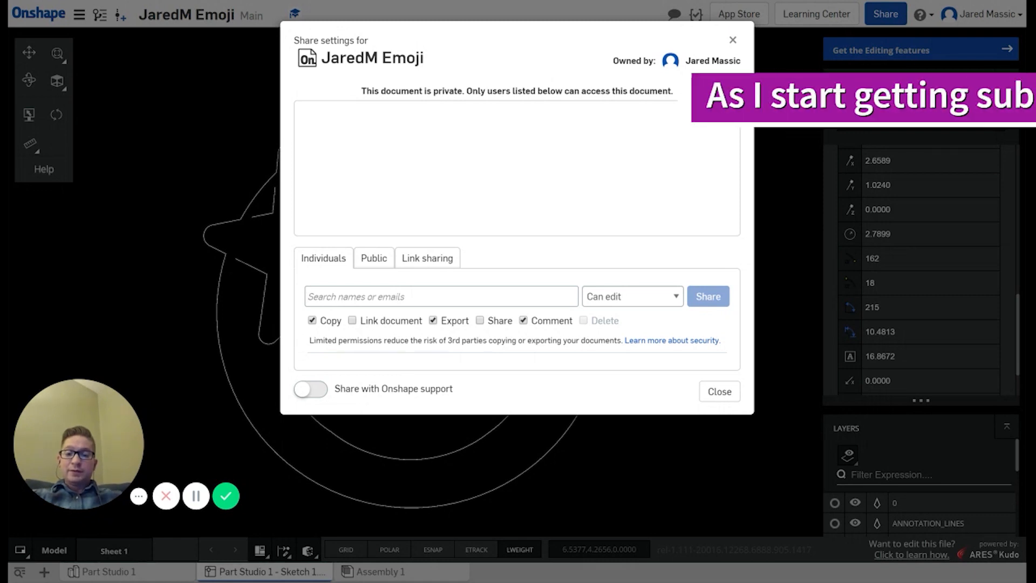
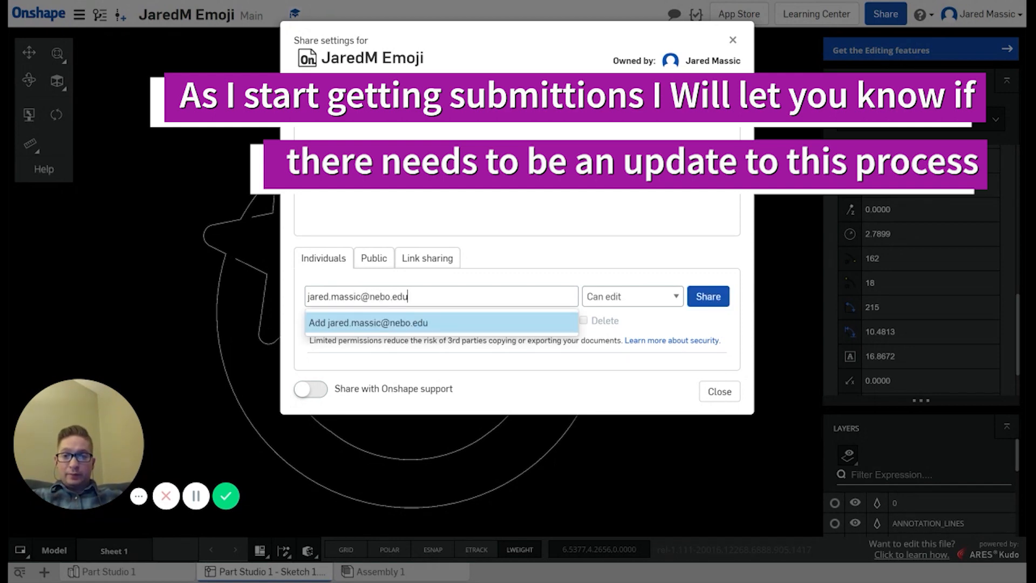
Step: Add the recipient's e-mail address, attempt sharing the document twice, then close the Share settings
click(373, 323)
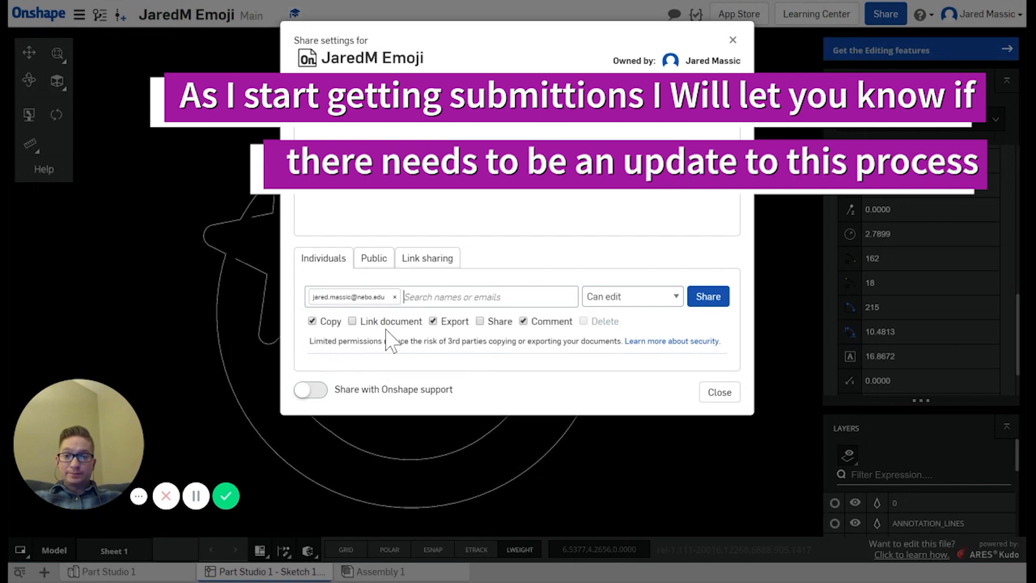
click(707, 298)
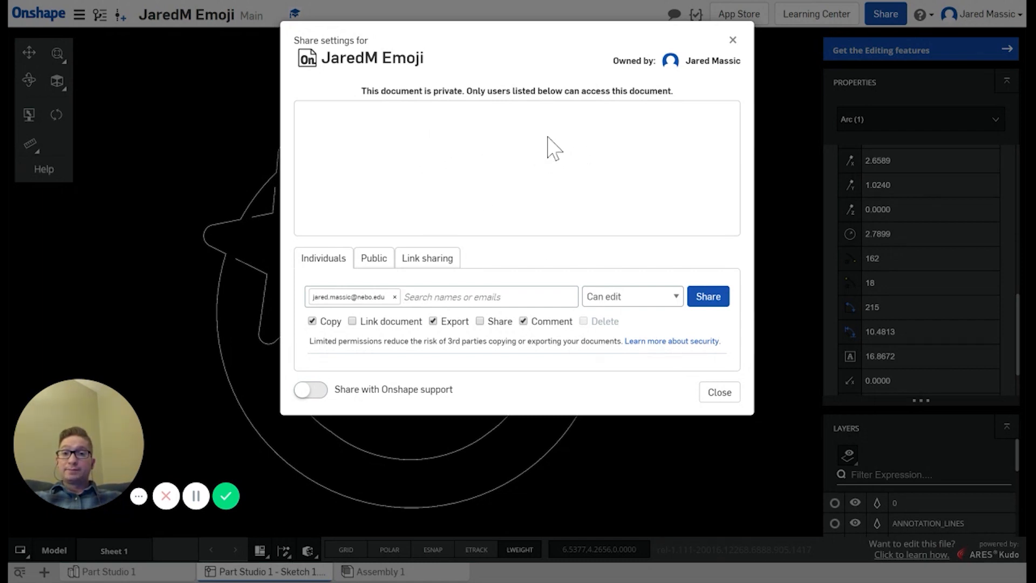
click(705, 297)
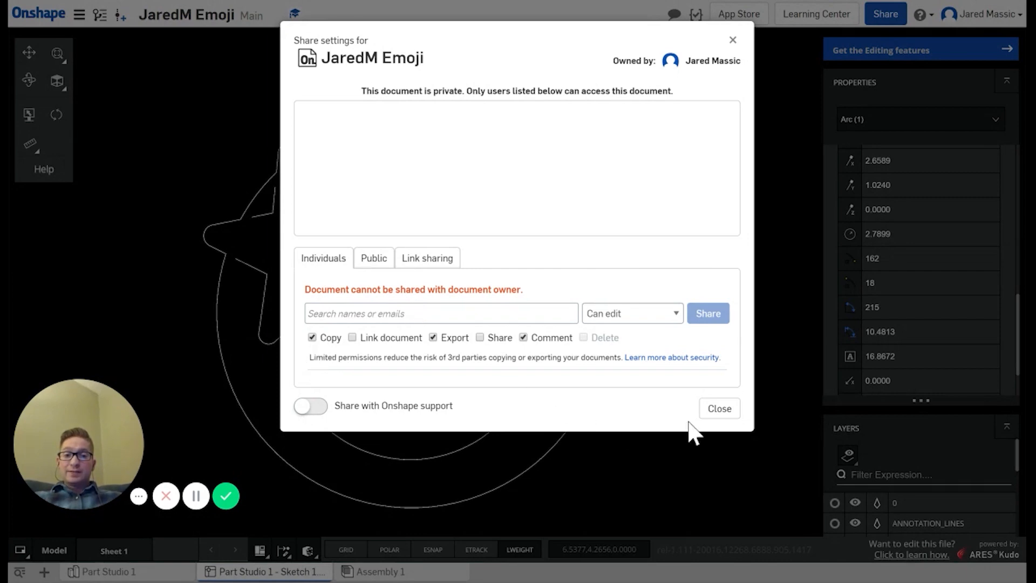
click(711, 411)
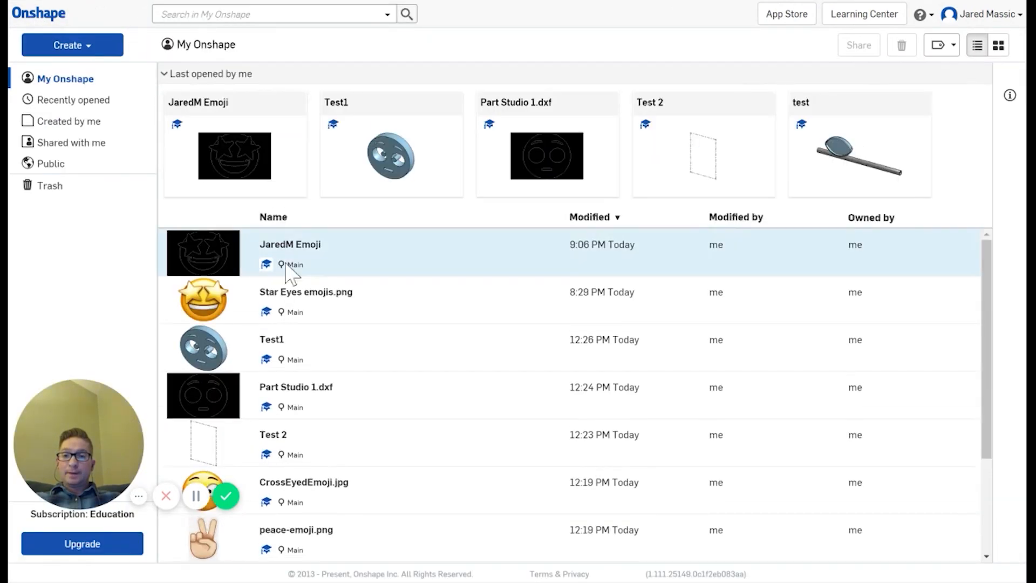
Step: Open the Test1 document and view the extruded cross-eyed emoji straight from the Front
click(272, 340)
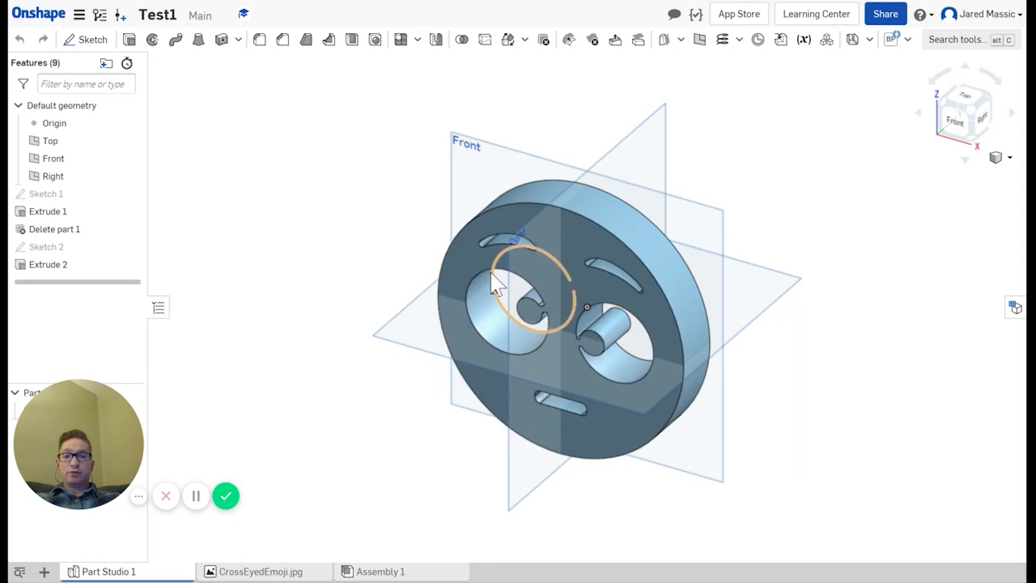
middle_drag(473, 261, 482, 219)
right_drag(475, 213, 526, 189)
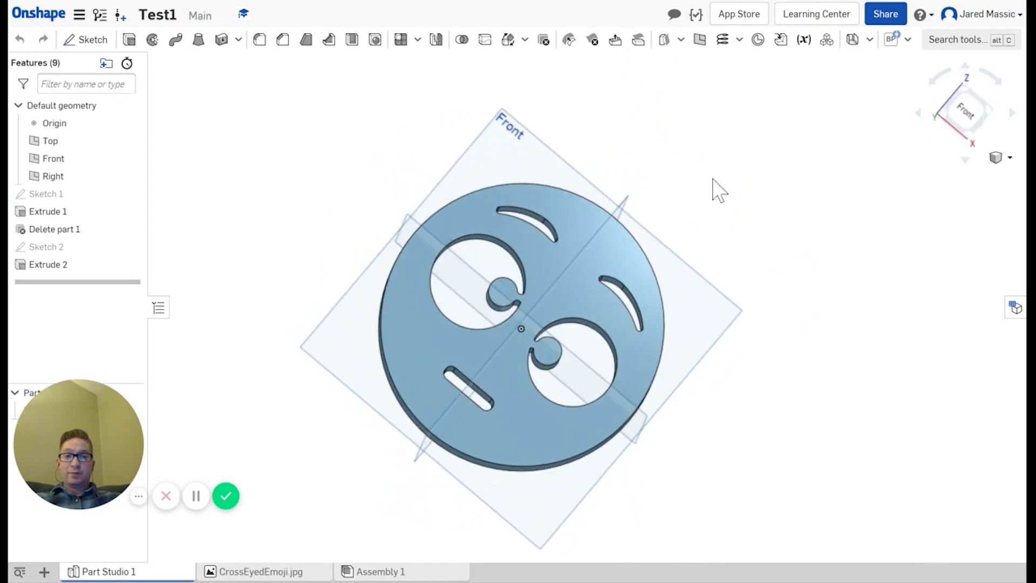
click(964, 110)
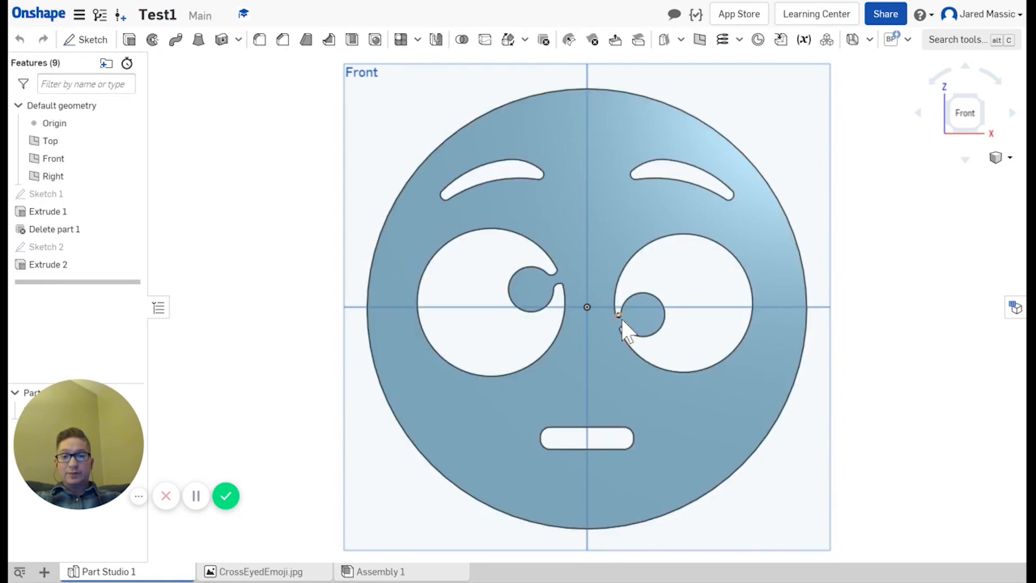
scroll(621, 320, up, 3)
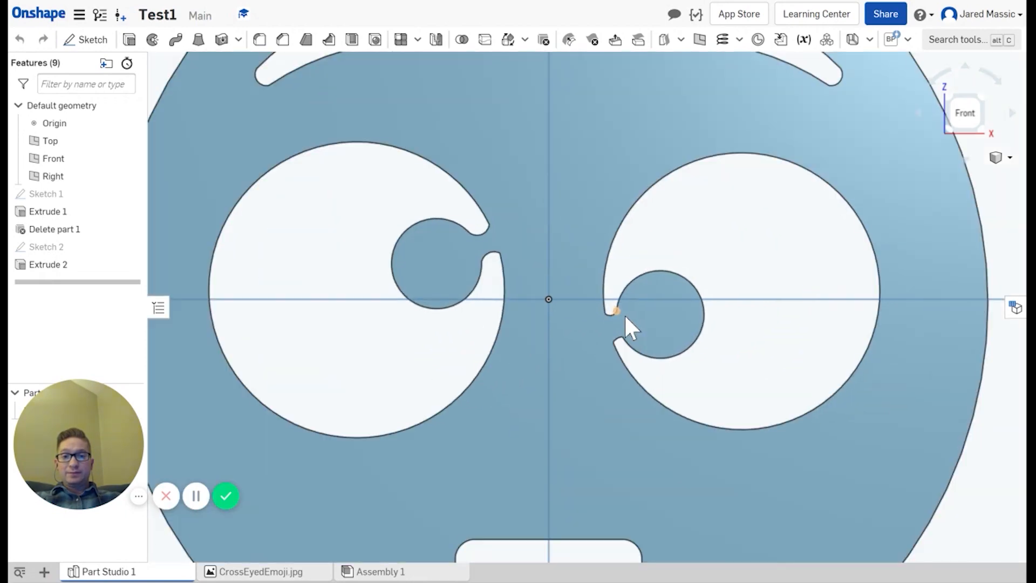
scroll(623, 313, up, 2)
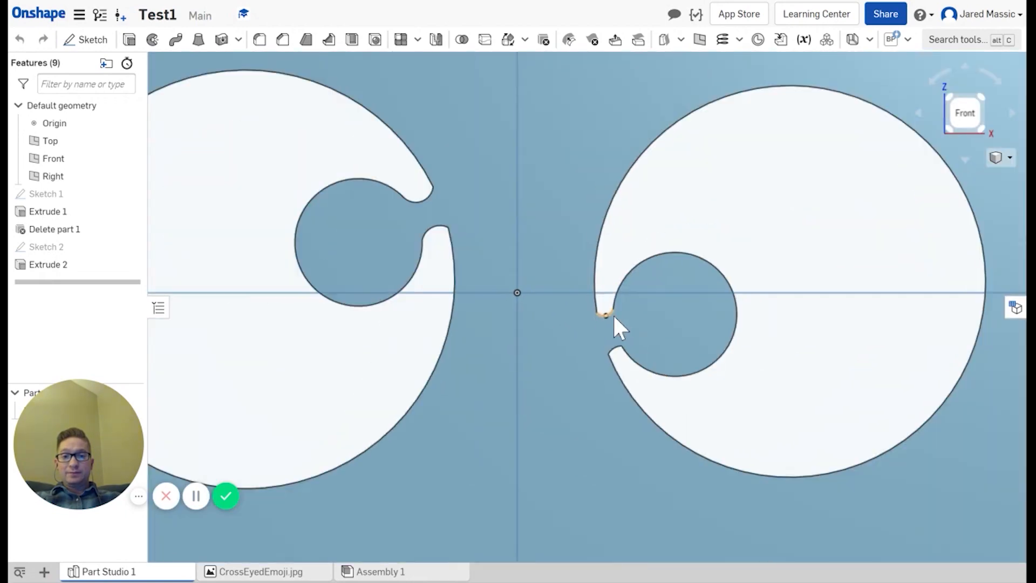
click(42, 246)
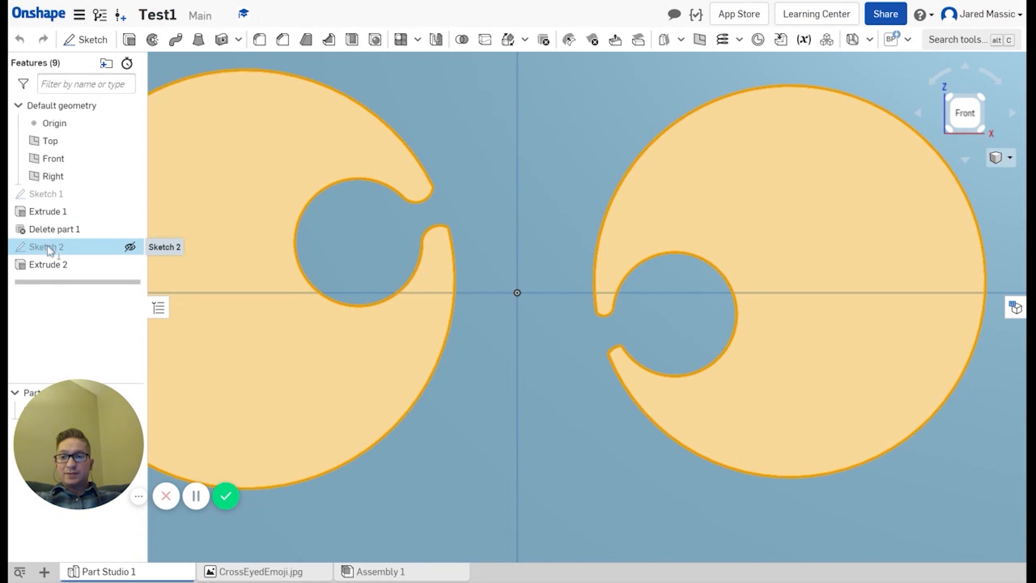
right_click(48, 250)
click(81, 271)
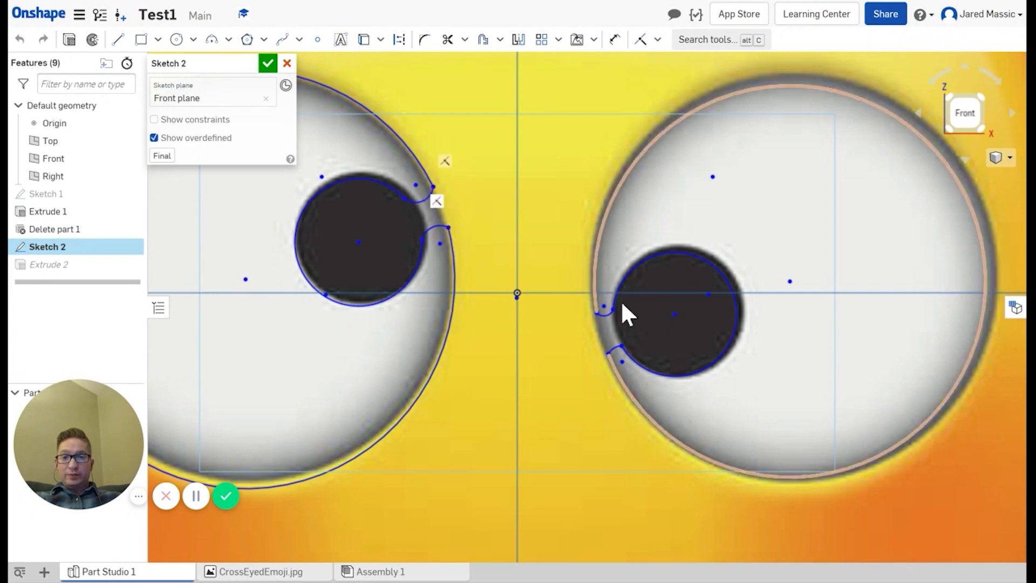
scroll(569, 322, up, 4)
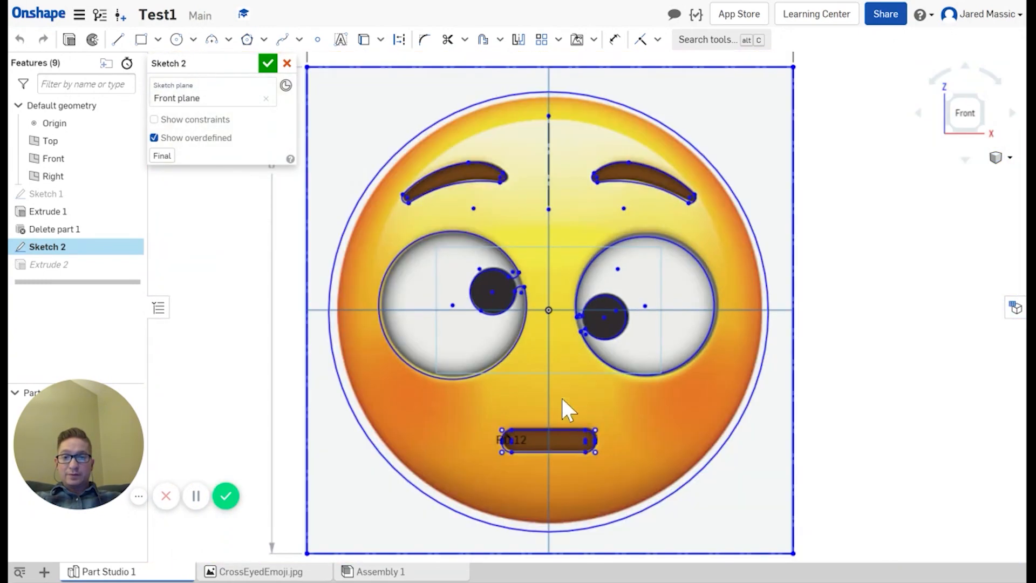
scroll(527, 451, up, 10)
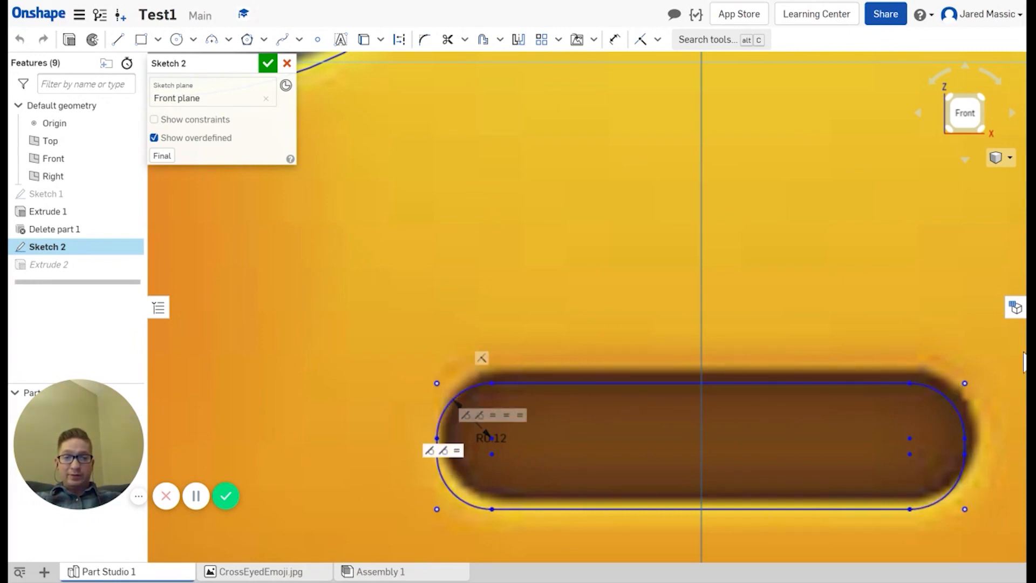
scroll(416, 273, down, 10)
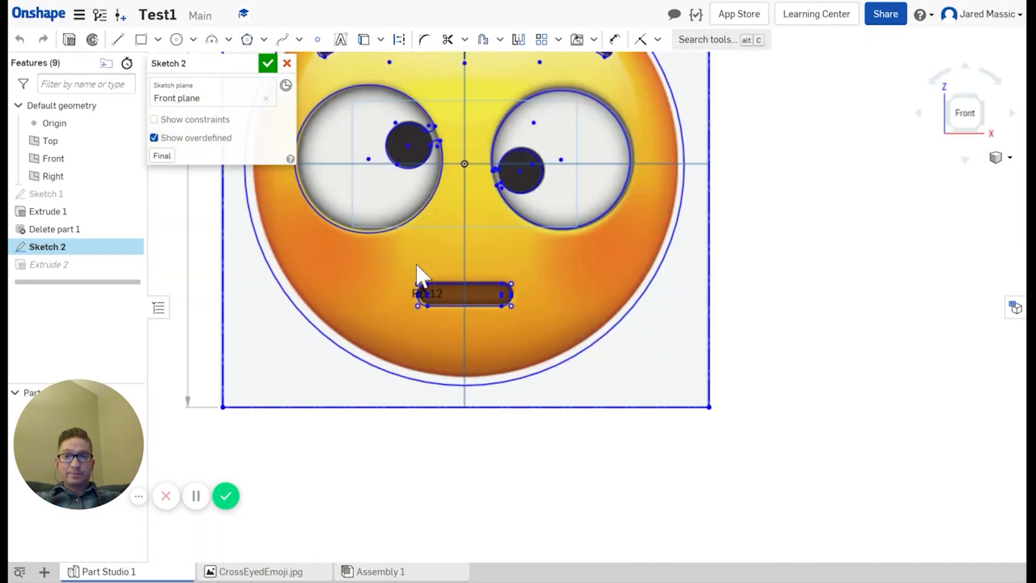
click(268, 63)
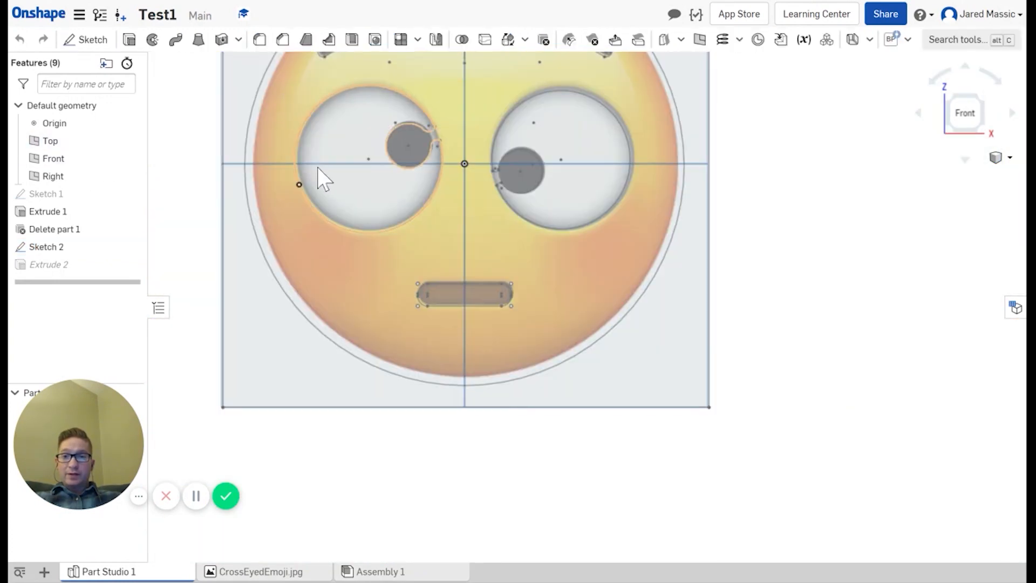
Step: Export Sketch 2 as the DXF file 'Crazy Eye' and open the Crazy Eye.dxf tab
right_click(49, 265)
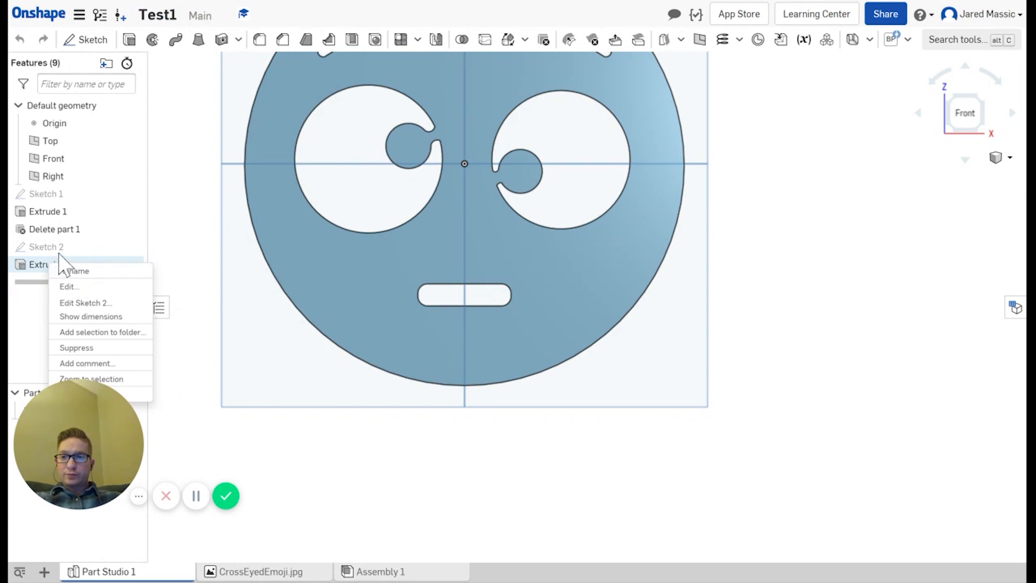
right_click(51, 249)
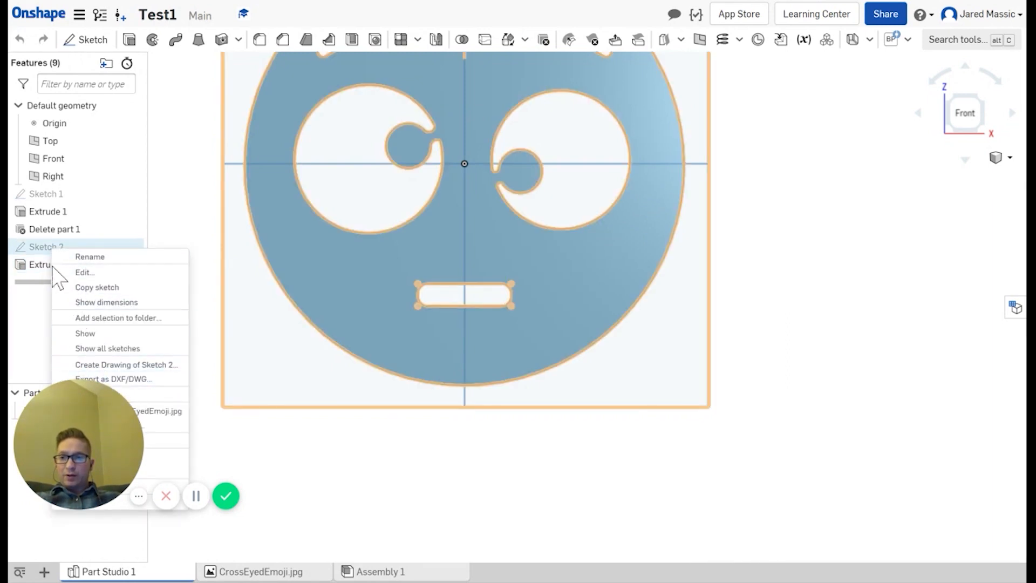
click(129, 379)
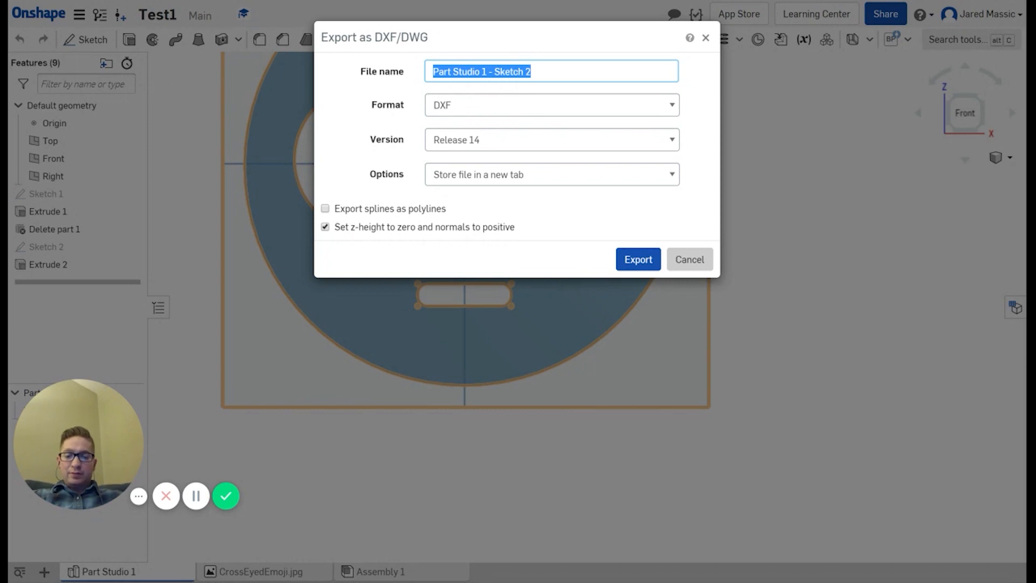
text(Crazy Eye)
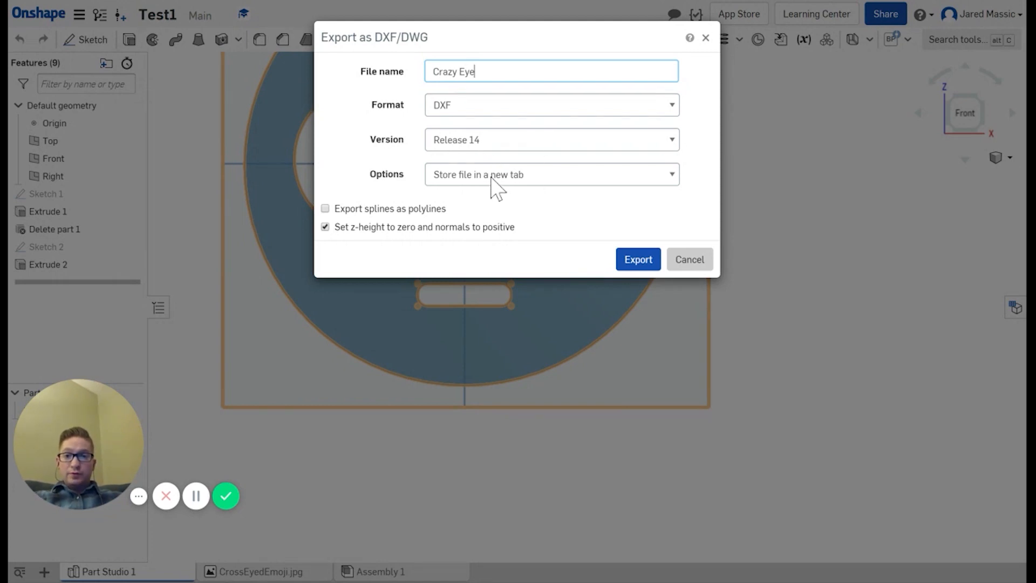
click(632, 264)
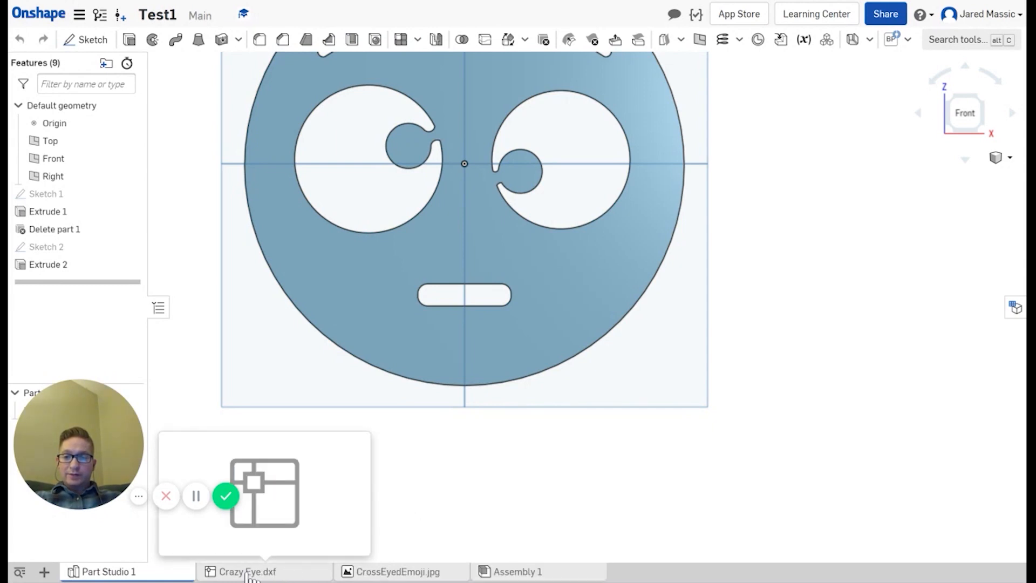
click(247, 575)
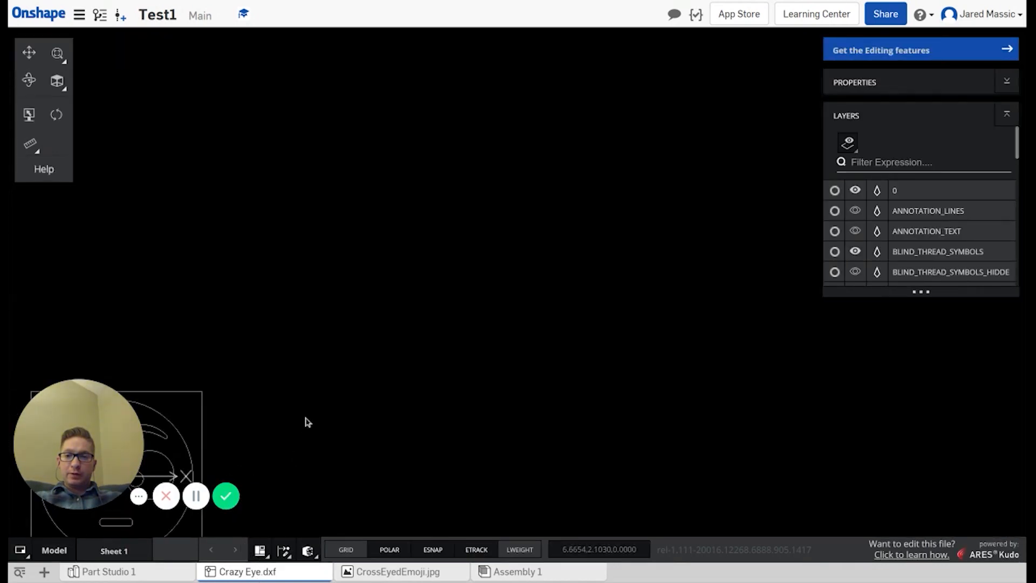
Step: Inspect the Crazy Eye.dxf emoji outline up close, then return to Part Studio 1
mouse_move(306, 421)
middle_down()
mouse_move(374, 374)
mouse_move(437, 355)
middle_up()
scroll(361, 388, up, 5)
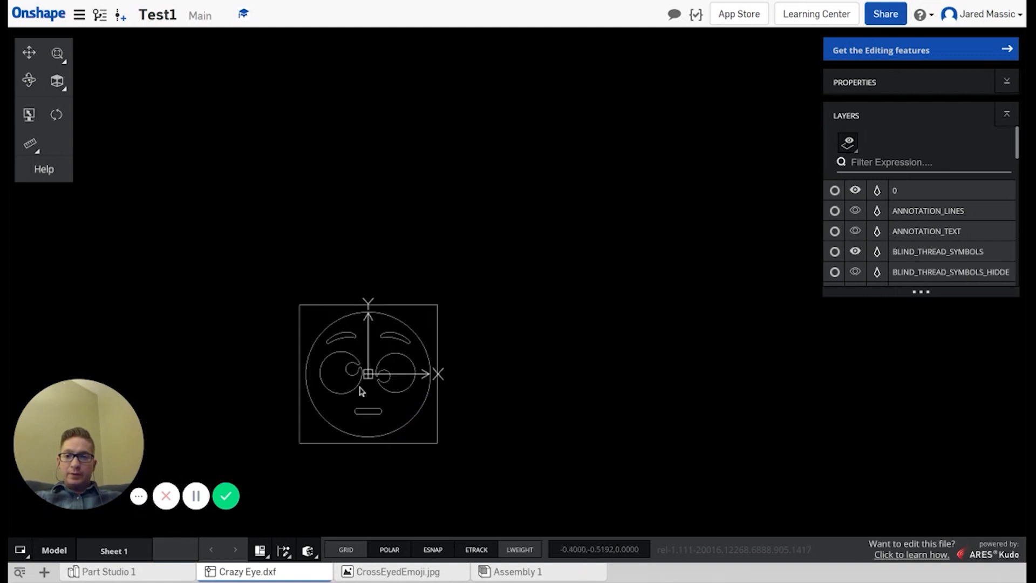
scroll(340, 394, up, 2)
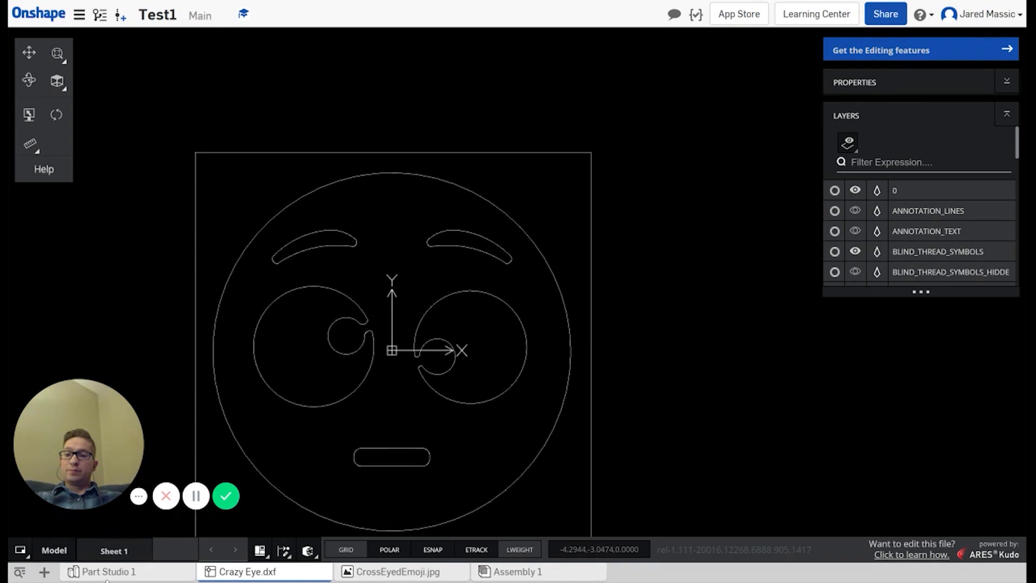
mouse_move(112, 575)
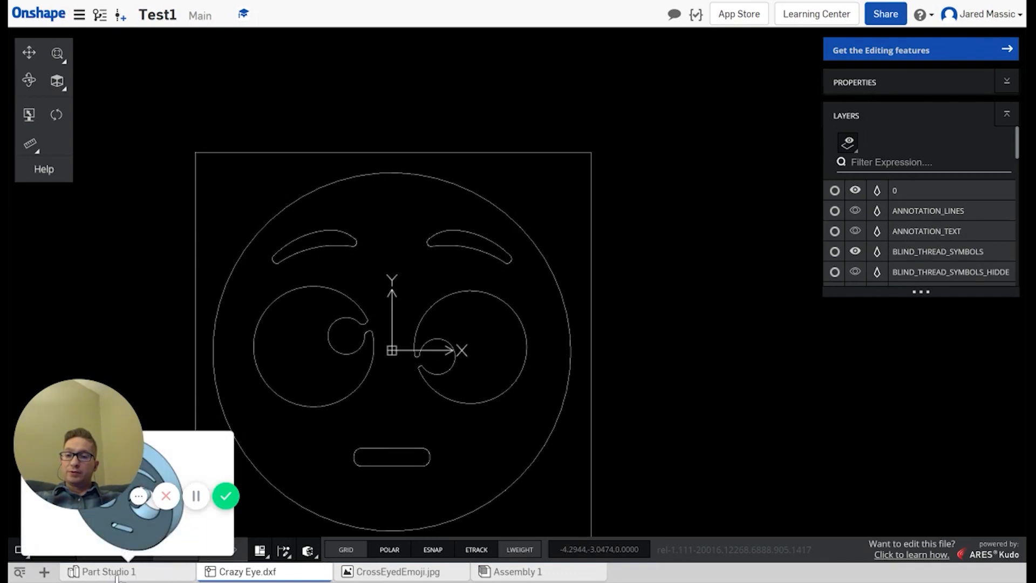
click(114, 573)
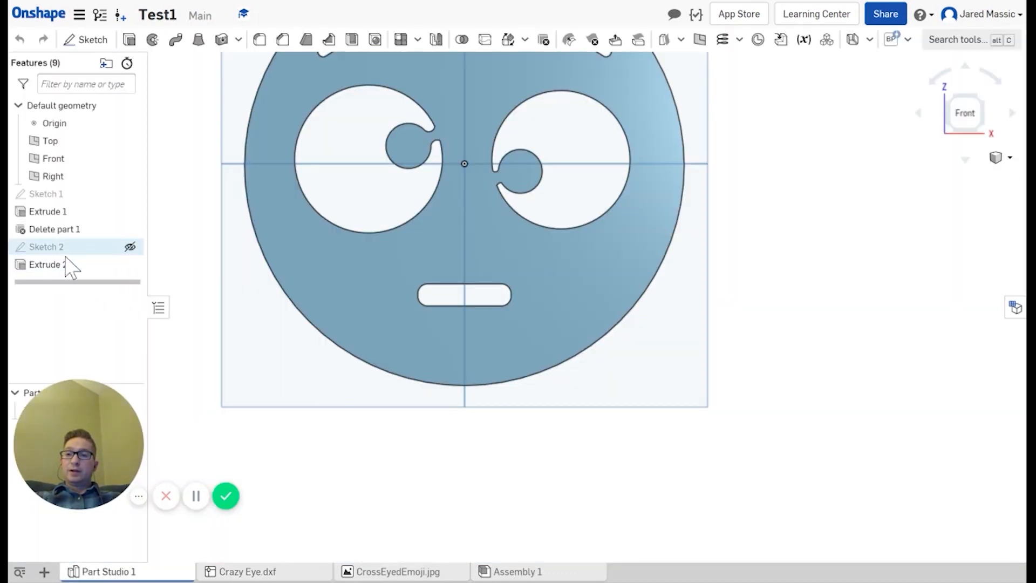
Step: Reopen Sketch 2 for editing and zoom to fit the traced cross-eyed emoji with its 6 width dimension
click(63, 248)
right_click(62, 249)
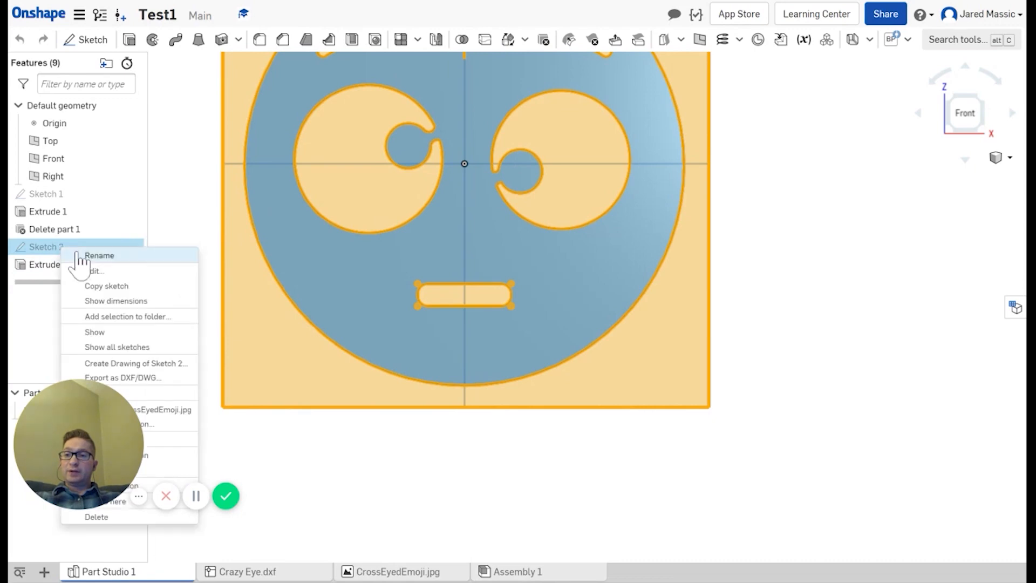
click(94, 270)
scroll(385, 253, up, 6)
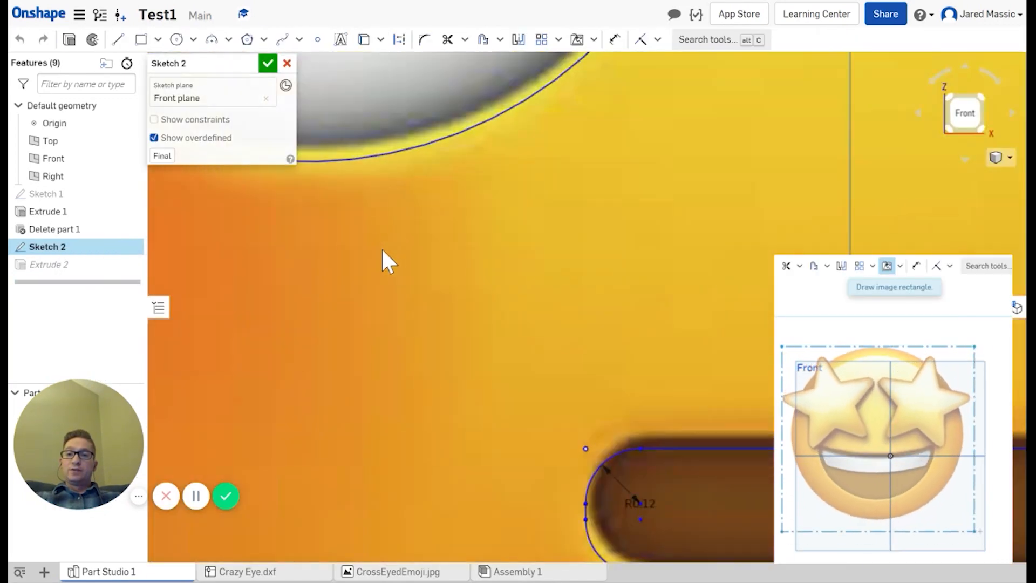
scroll(385, 252, down, 8)
scroll(427, 198, down, 4)
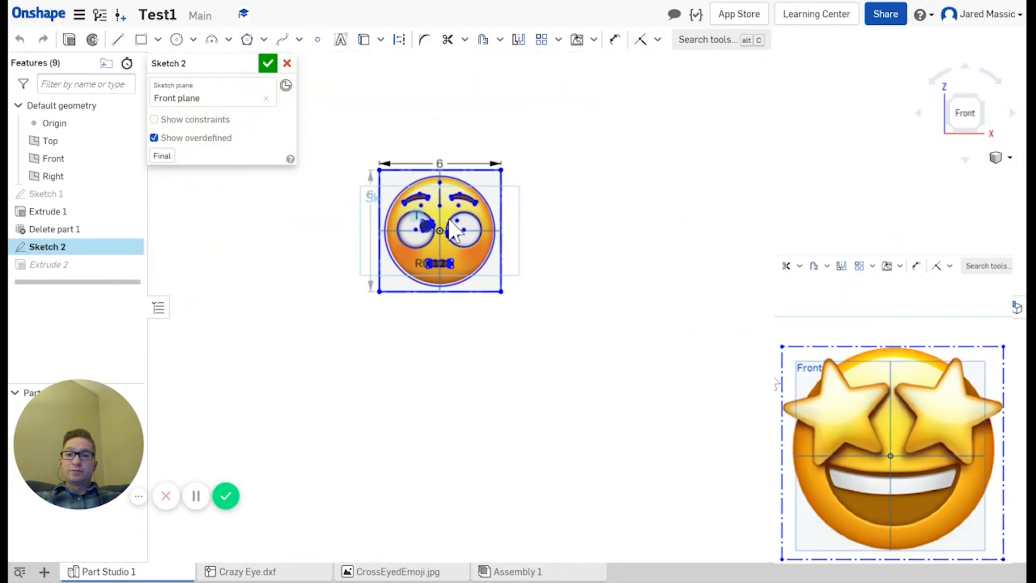
scroll(413, 186, up, 5)
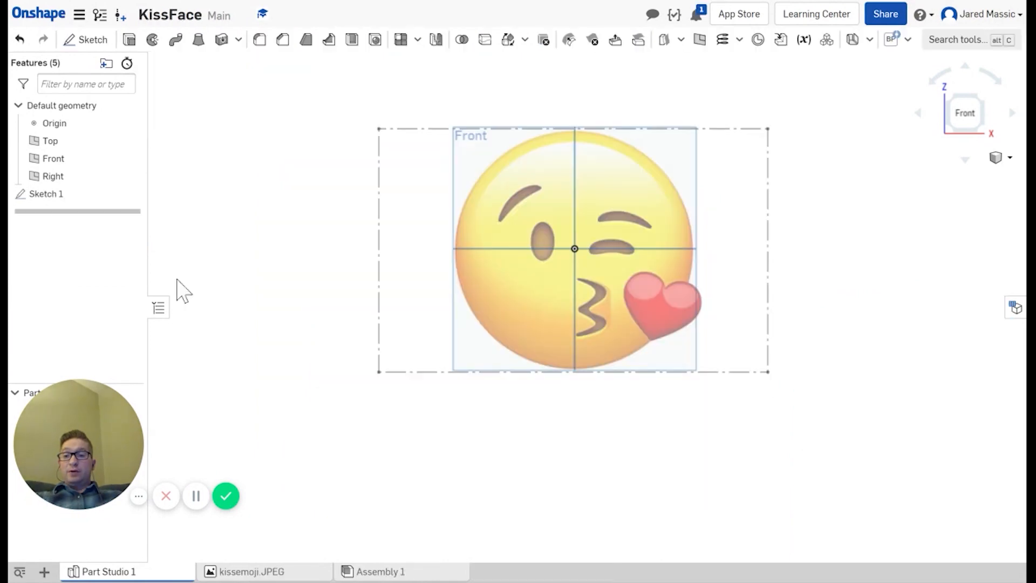
Step: Switch to the KissFace document's Part Studio 1, holding the kissing-emoji reference Sketch 1
click(92, 492)
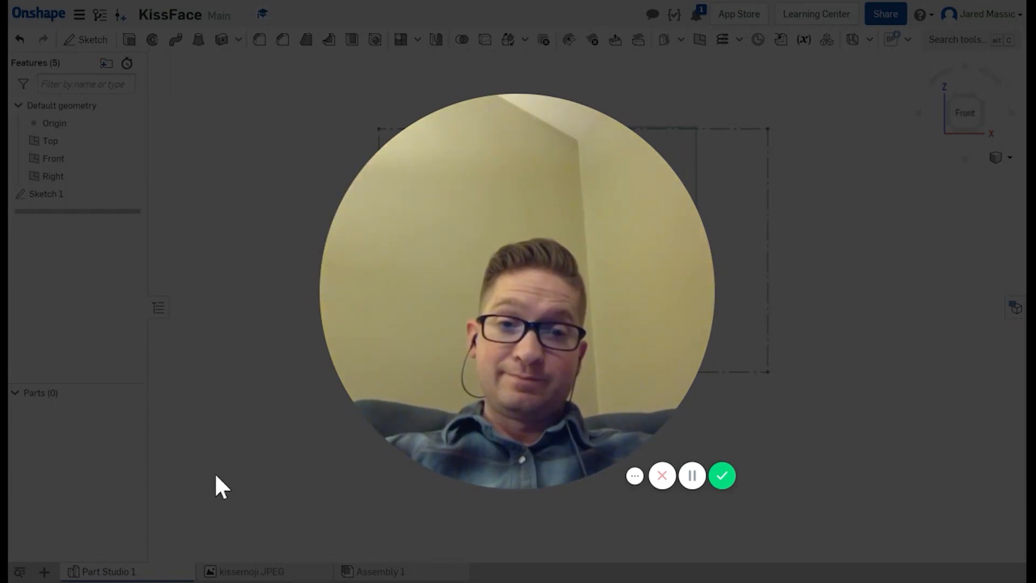
mouse_move(549, 458)
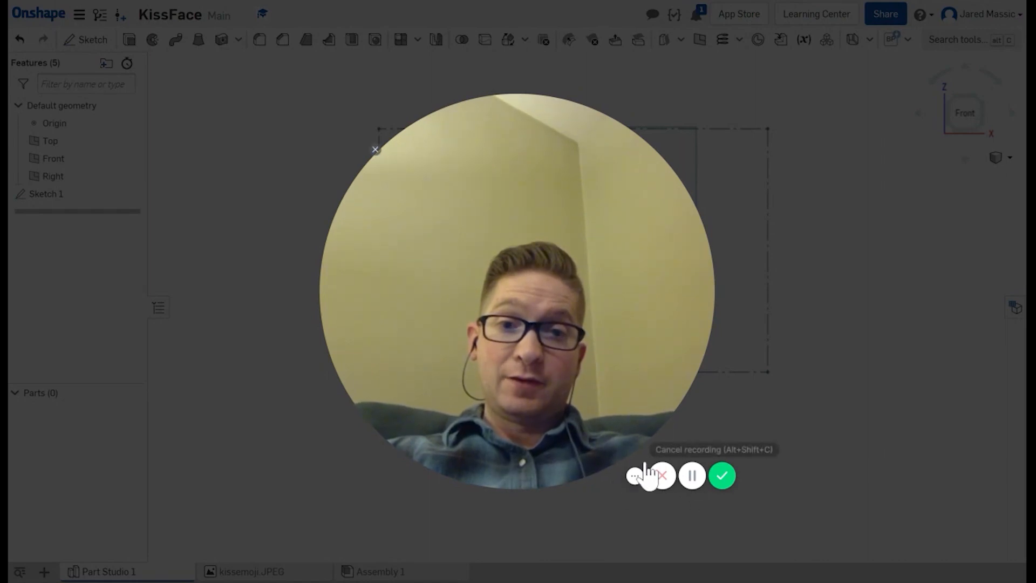